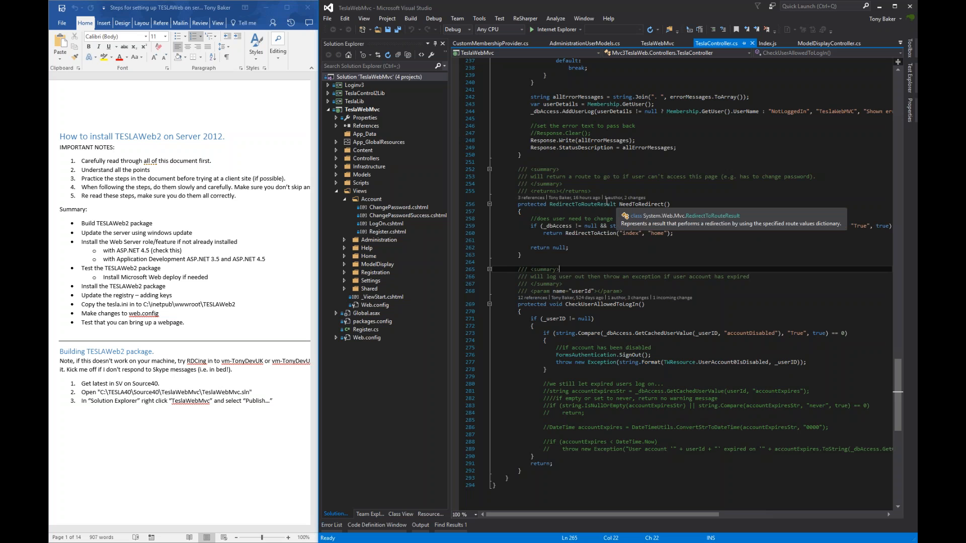
- Read the guide's installation heading, summary list of steps and first important note
{"action": "left_click_drag", "start_coordinate": [449, 141], "coordinate": [414, 141]}
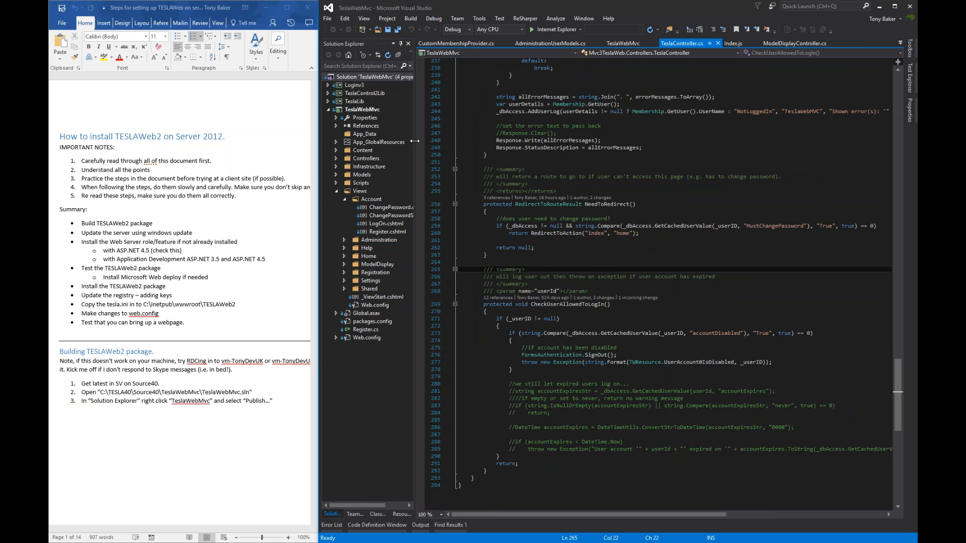
{"action": "left_click_drag", "start_coordinate": [226, 136], "coordinate": [59, 135]}
{"action": "key", "text": "End"}
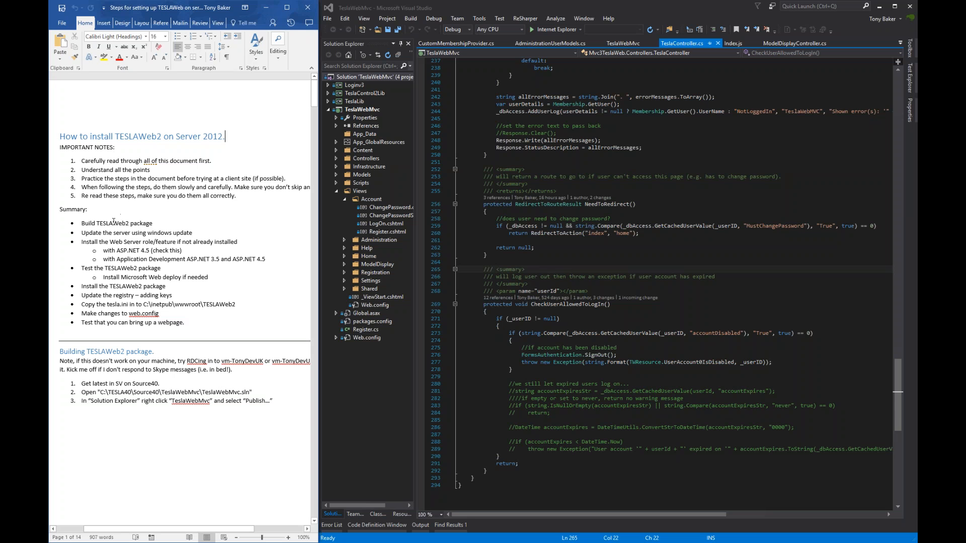
{"action": "left_click_drag", "start_coordinate": [108, 223], "coordinate": [145, 324]}
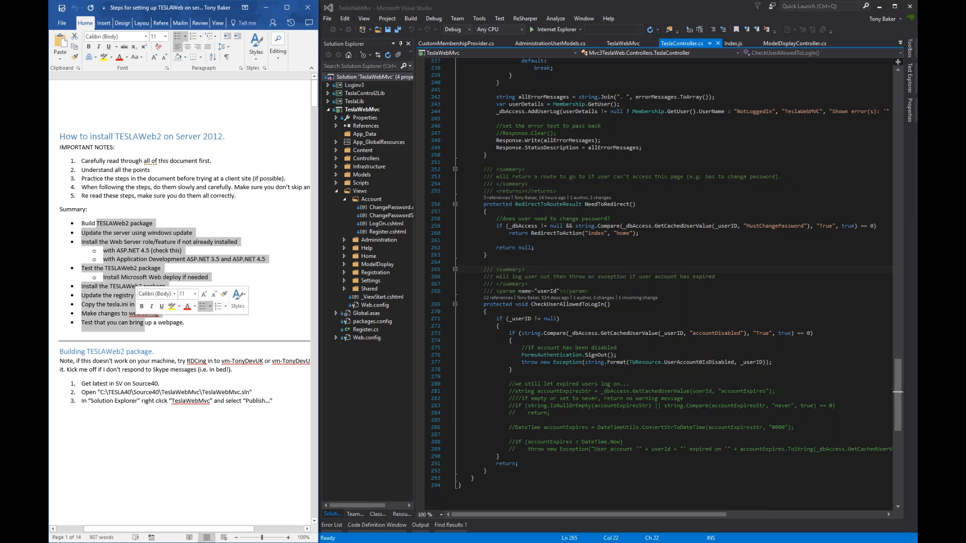
{"action": "left_click", "coordinate": [222, 335]}
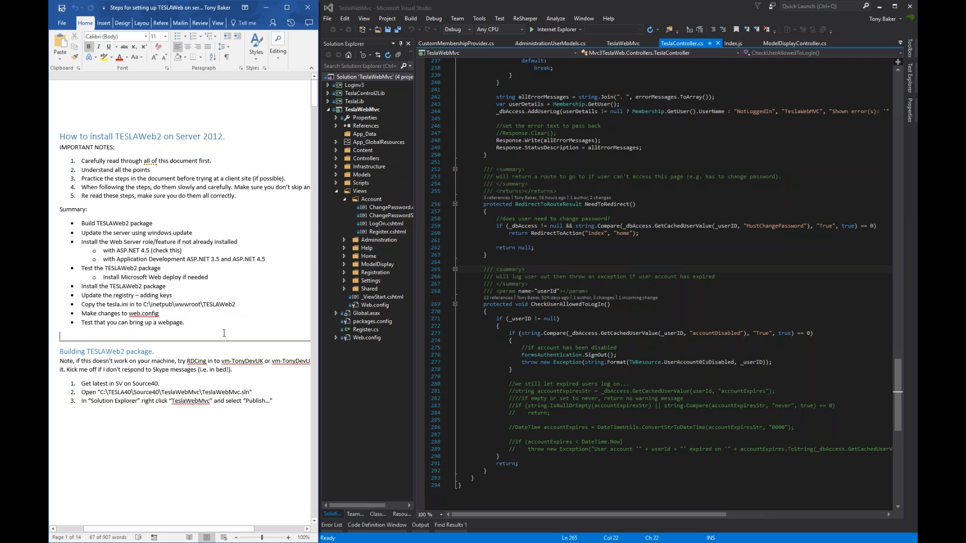
{"action": "left_click_drag", "start_coordinate": [219, 164], "coordinate": [96, 162]}
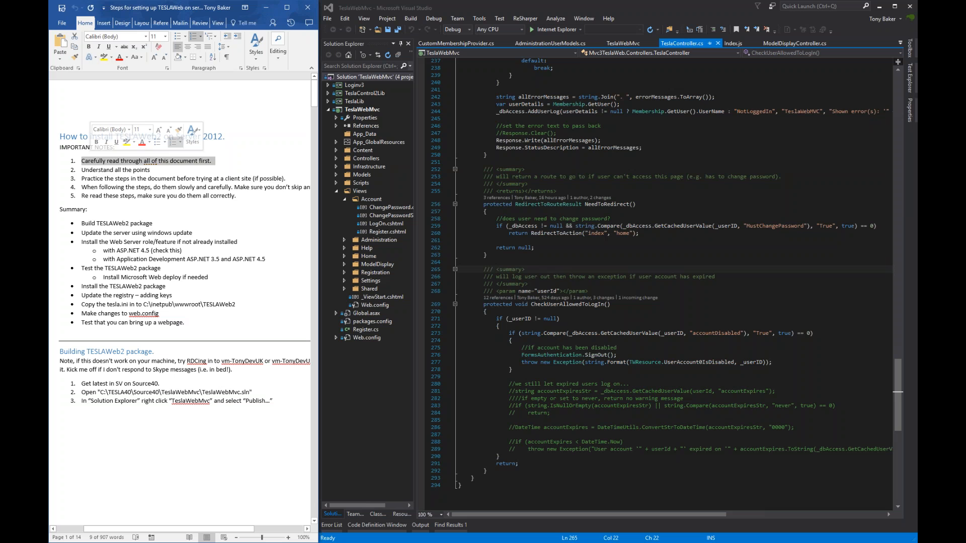
{"action": "left_click", "coordinate": [96, 170]}
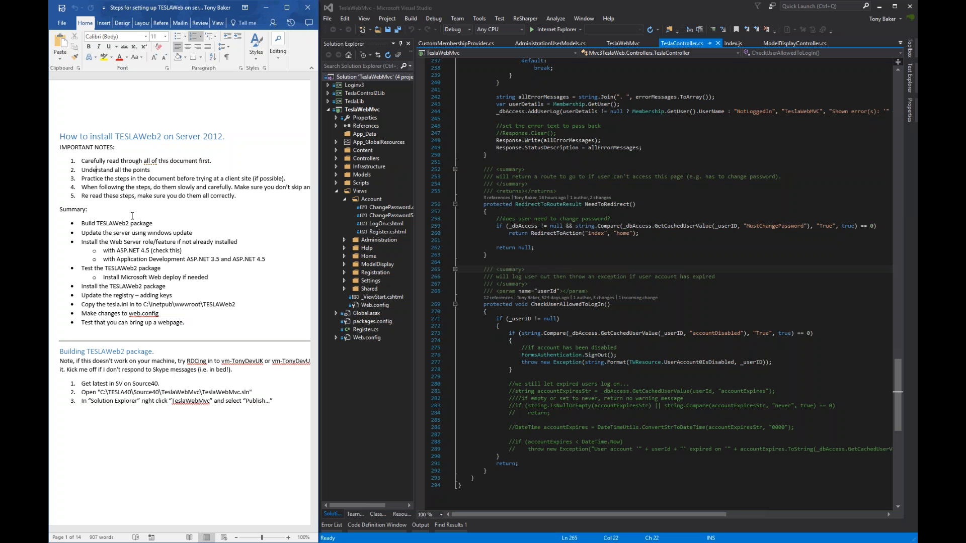
- Scroll to and highlight the Building TESLAWeb2 package instructions in the guide
{"action": "scroll", "coordinate": [236, 295], "scroll_direction": "down", "scroll_amount": 6}
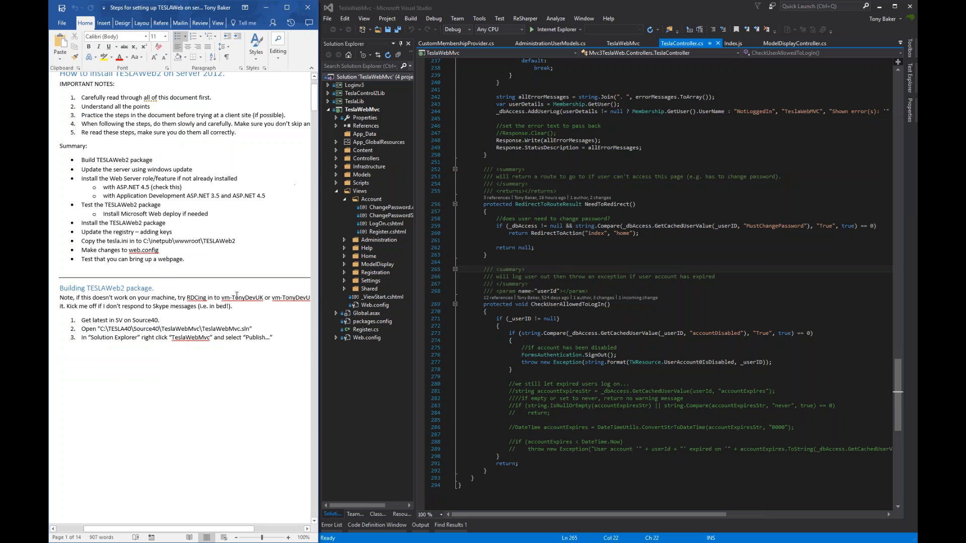
{"action": "scroll", "coordinate": [132, 256], "scroll_direction": "down", "scroll_amount": 2}
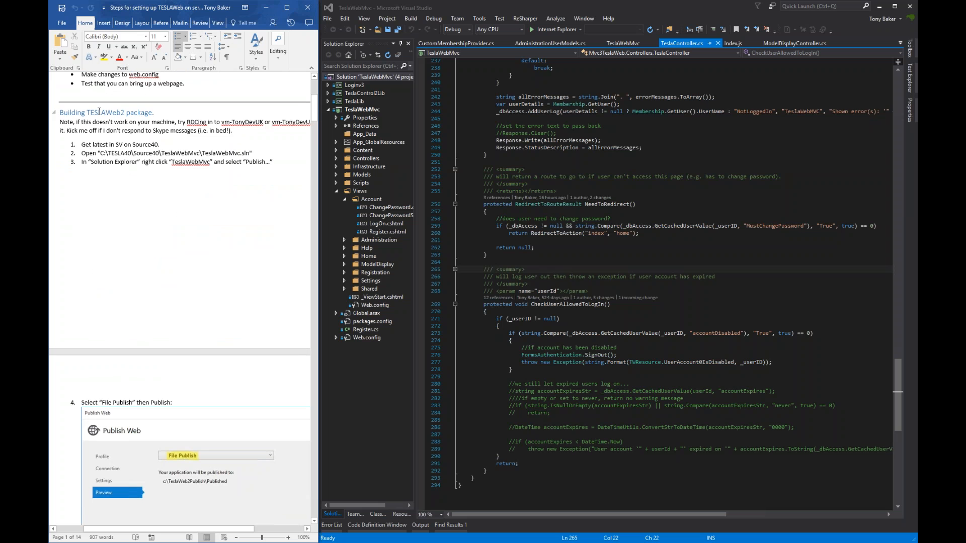
{"action": "left_click_drag", "start_coordinate": [87, 112], "coordinate": [129, 144]}
{"action": "left_click", "coordinate": [165, 162]}
- Open the TeslaWebMvc project properties from Solution Explorer
{"action": "left_click", "coordinate": [582, 182]}
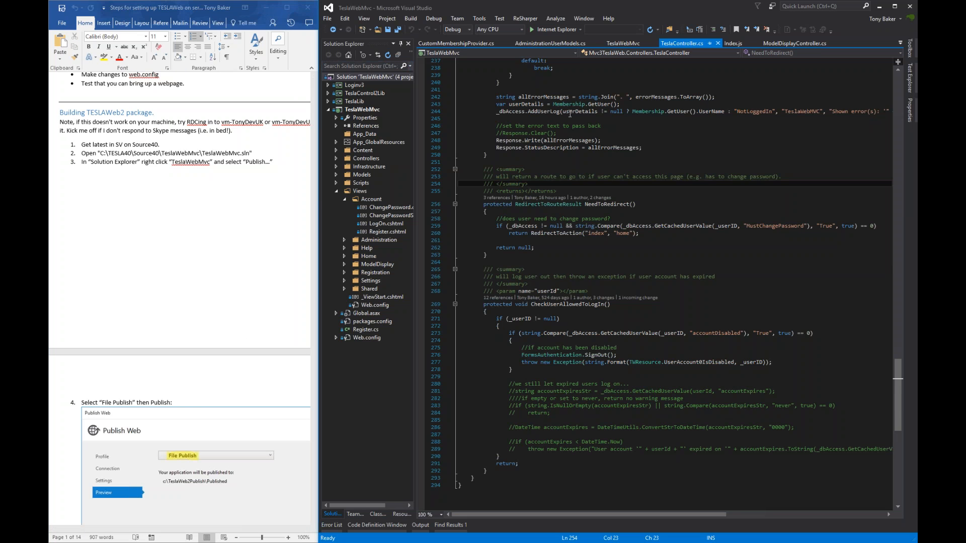
{"action": "mouse_move", "coordinate": [568, 113]}
{"action": "mouse_move", "coordinate": [559, 150]}
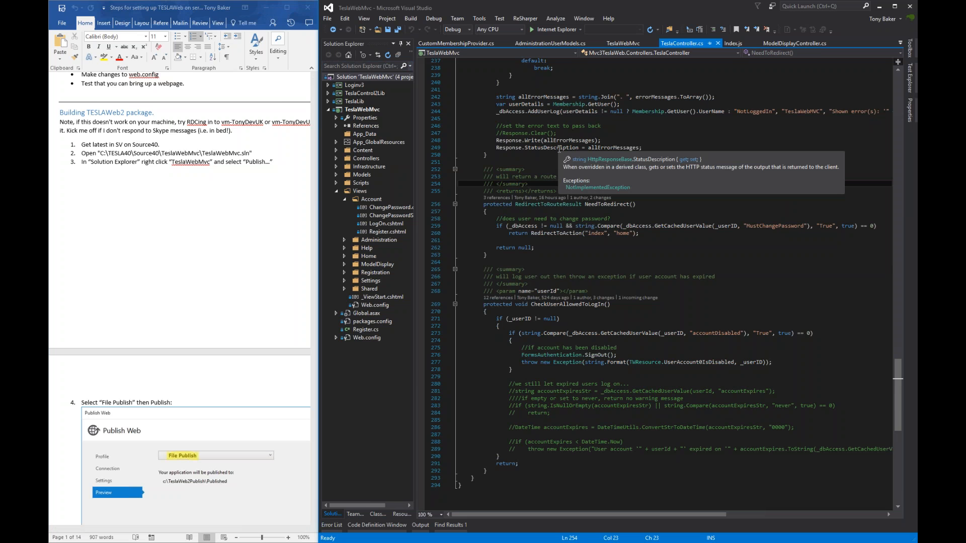
{"action": "right_click", "coordinate": [371, 110]}
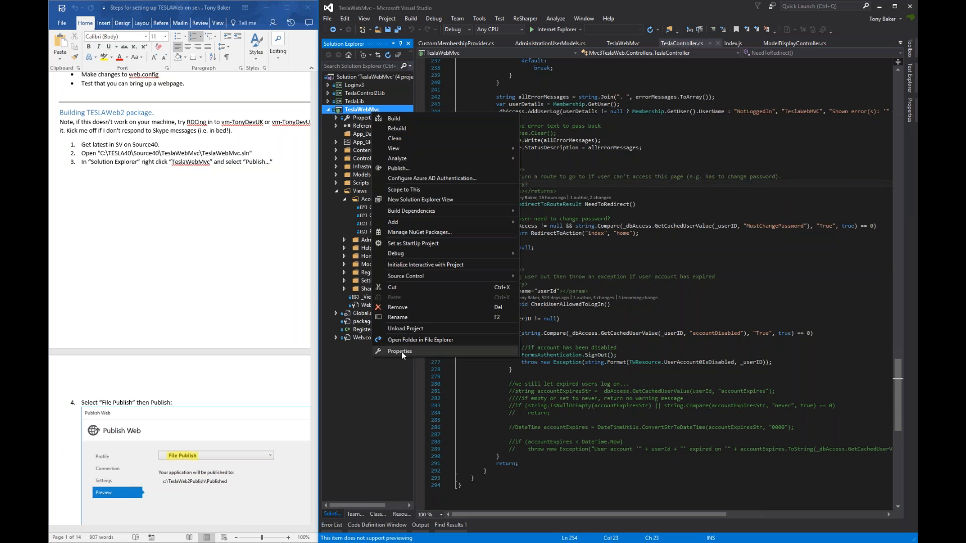
{"action": "left_click", "coordinate": [402, 351]}
- Publish TeslaWebMvc with the File Publish profile to c:\TeslaWeb2Publish\Published
{"action": "right_click", "coordinate": [371, 108]}
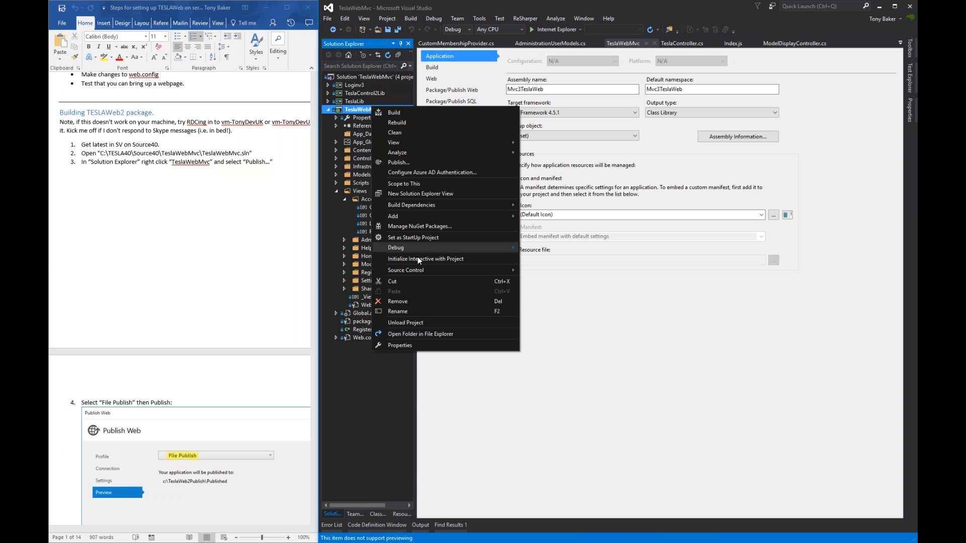
{"action": "left_click", "coordinate": [413, 162]}
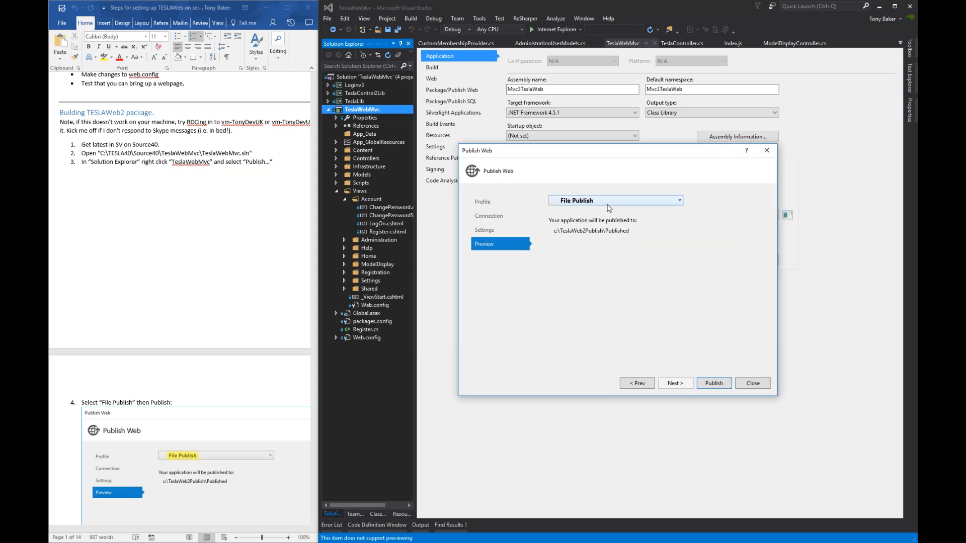
{"action": "left_click", "coordinate": [595, 208]}
{"action": "left_click", "coordinate": [595, 206]}
{"action": "left_click", "coordinate": [706, 386]}
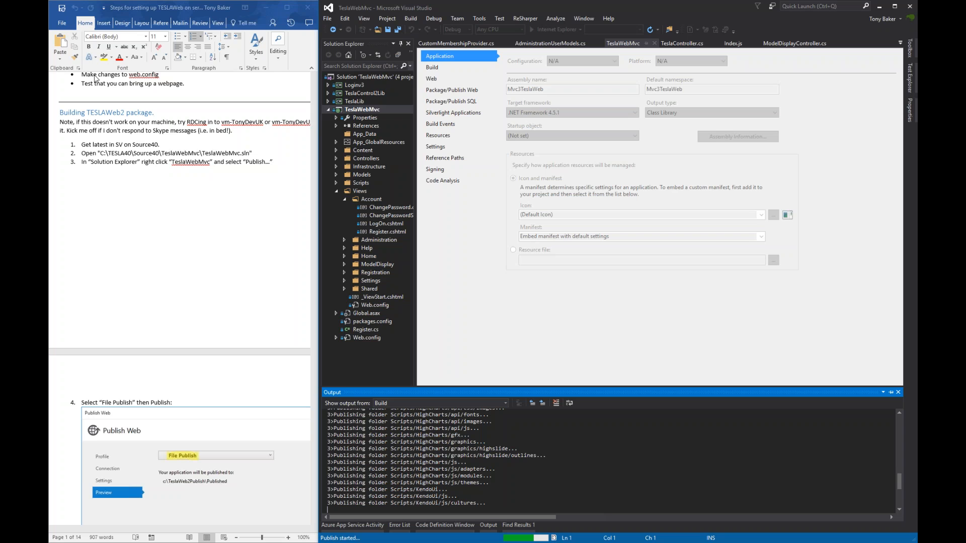
{"action": "key", "text": "alt+Tab"}
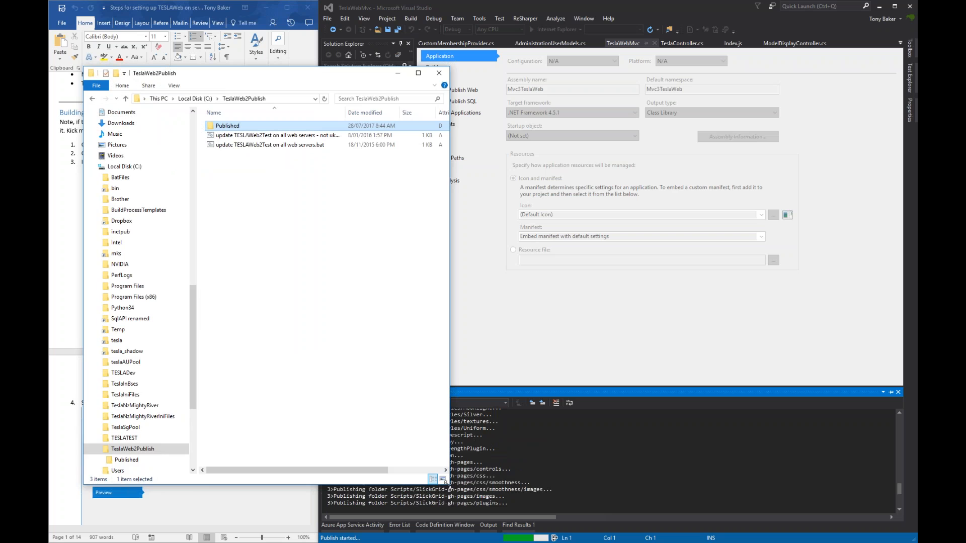
- Open the Published folder and check its seven items, including bin, Views and Web.config
{"action": "left_click_drag", "start_coordinate": [449, 484], "coordinate": [449, 393]}
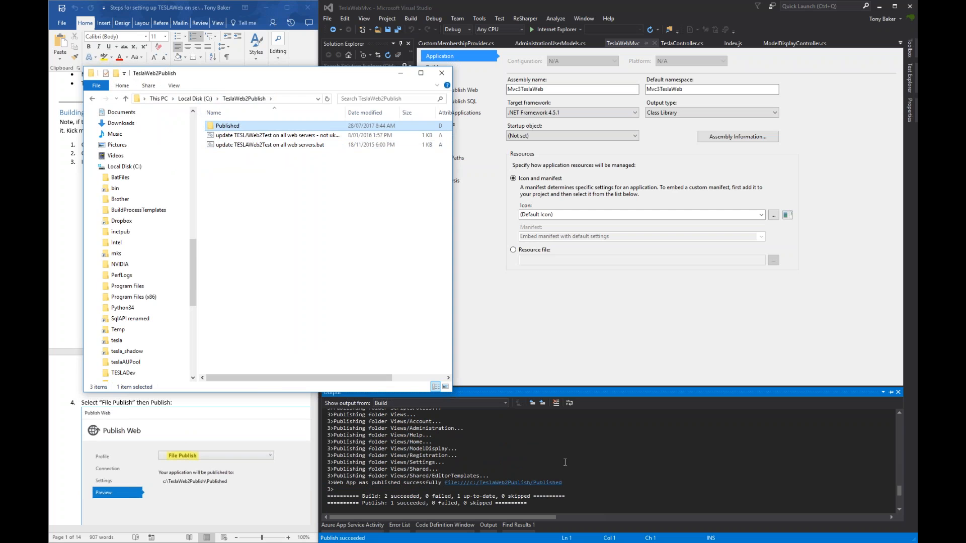
{"action": "double_click", "coordinate": [249, 126]}
{"action": "left_click_drag", "start_coordinate": [293, 239], "coordinate": [217, 111]}
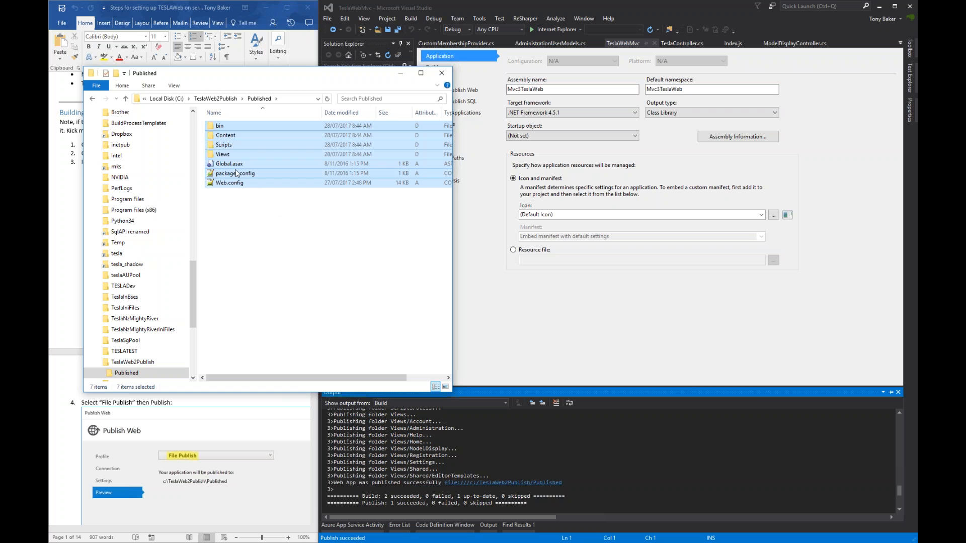
{"action": "left_click", "coordinate": [256, 236]}
{"action": "left_click_drag", "start_coordinate": [298, 79], "coordinate": [603, 132]}
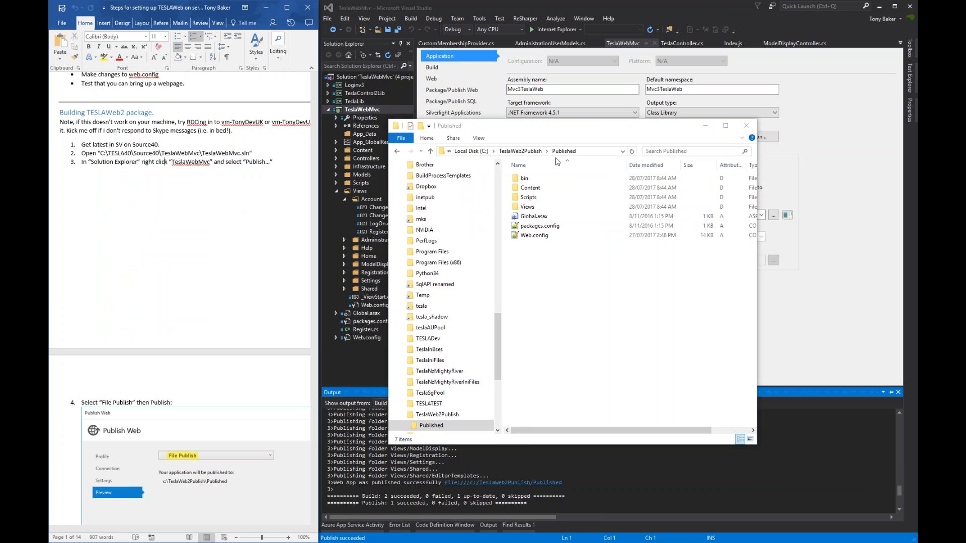
{"action": "left_click_drag", "start_coordinate": [578, 302], "coordinate": [528, 184]}
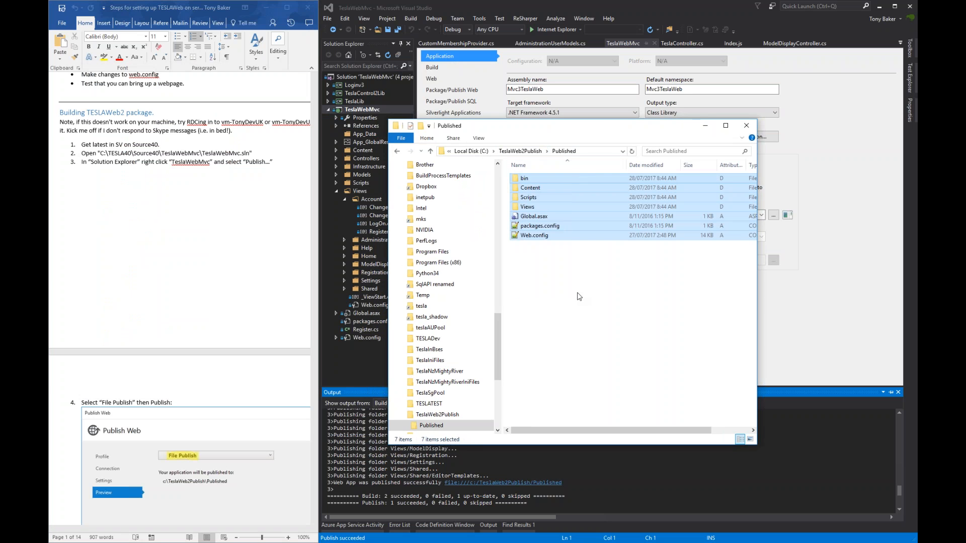
{"action": "right_click", "coordinate": [376, 110]}
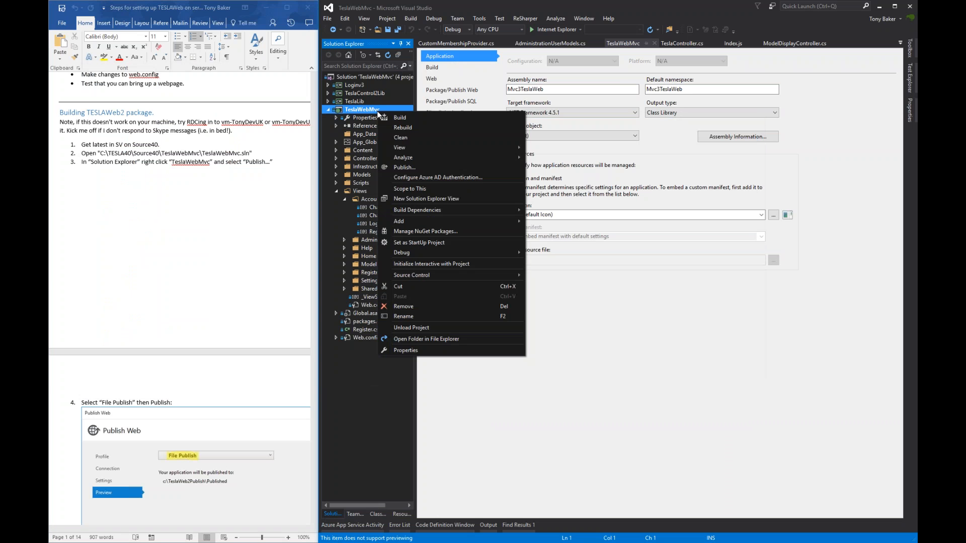
- Review the File Publish profile and More Options in Publish Web, then close without publishing
{"action": "left_click", "coordinate": [417, 168]}
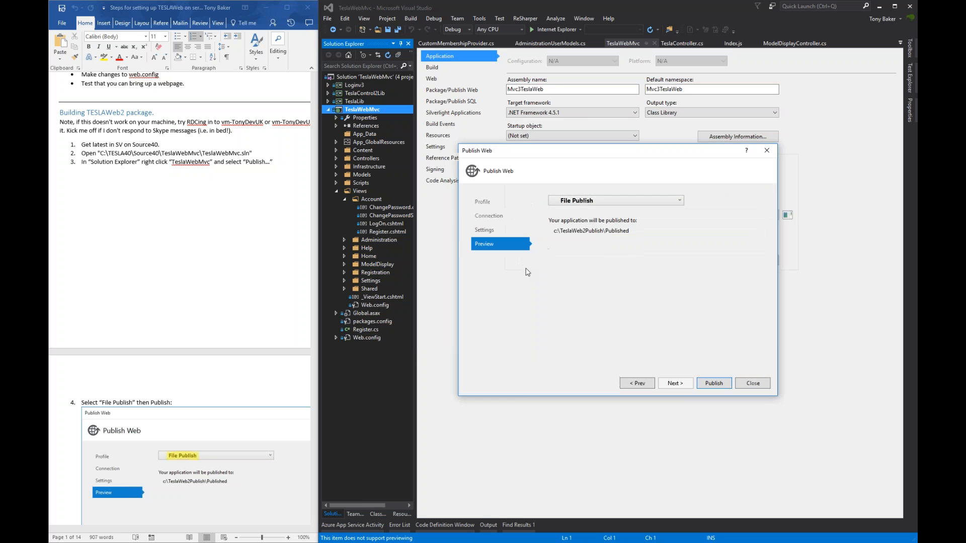
{"action": "left_click", "coordinate": [593, 202]}
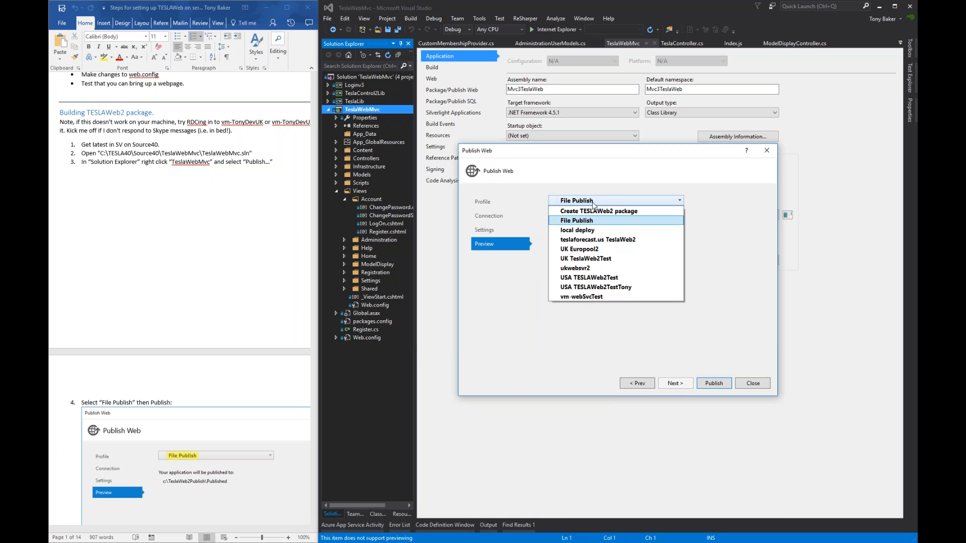
{"action": "left_click", "coordinate": [593, 202]}
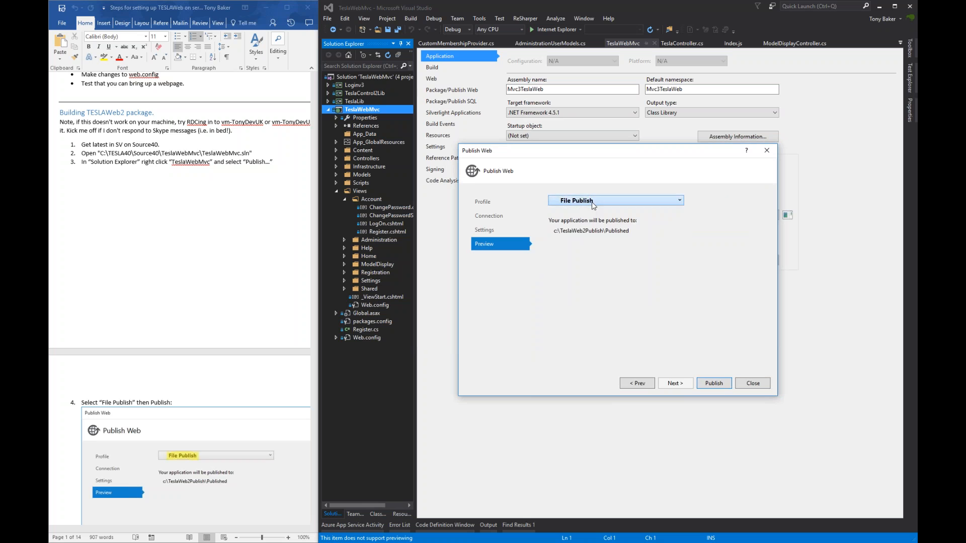
{"action": "left_click", "coordinate": [485, 202]}
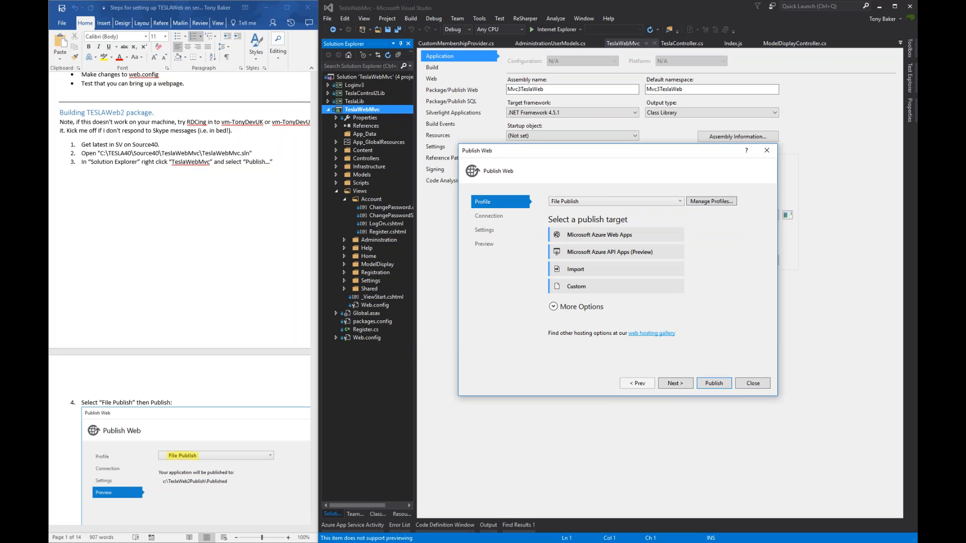
{"action": "left_click", "coordinate": [588, 202]}
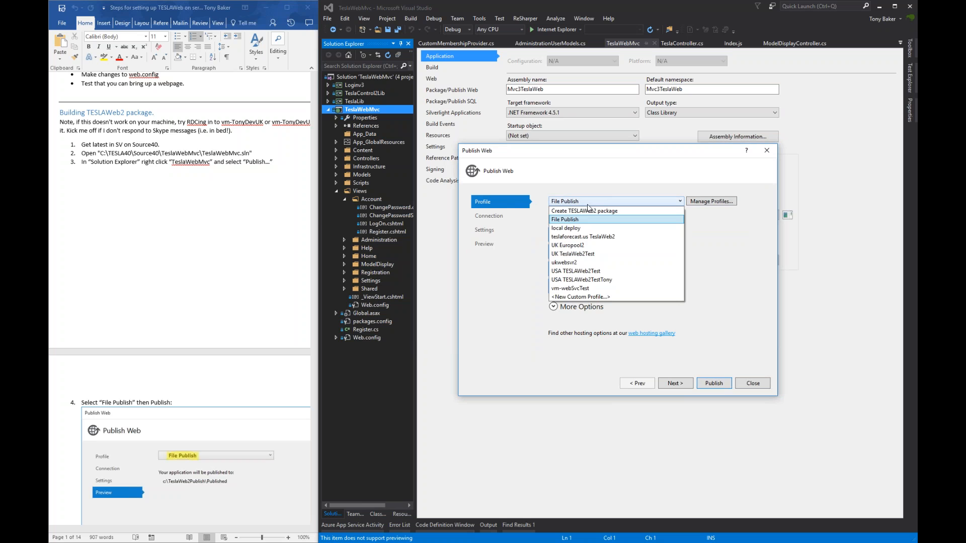
{"action": "left_click", "coordinate": [590, 204]}
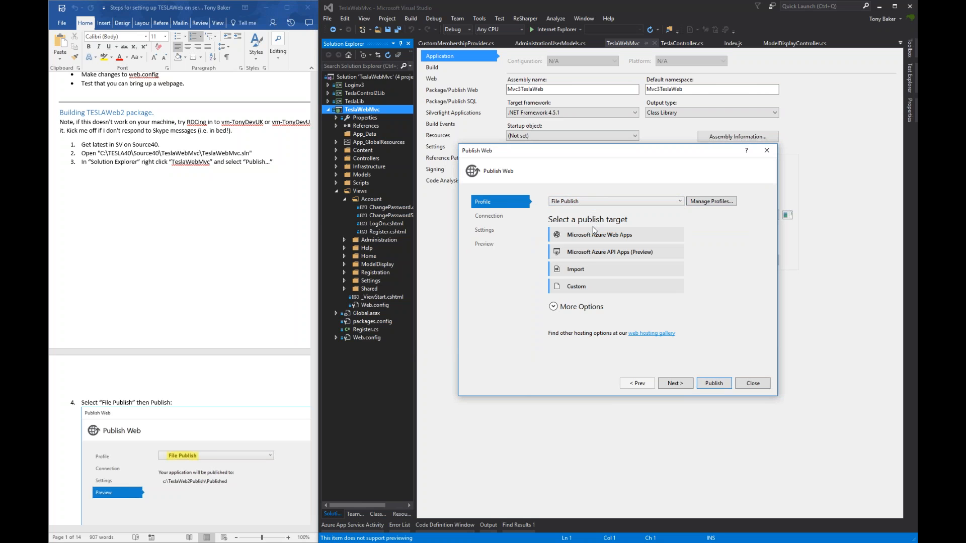
{"action": "left_click", "coordinate": [553, 307]}
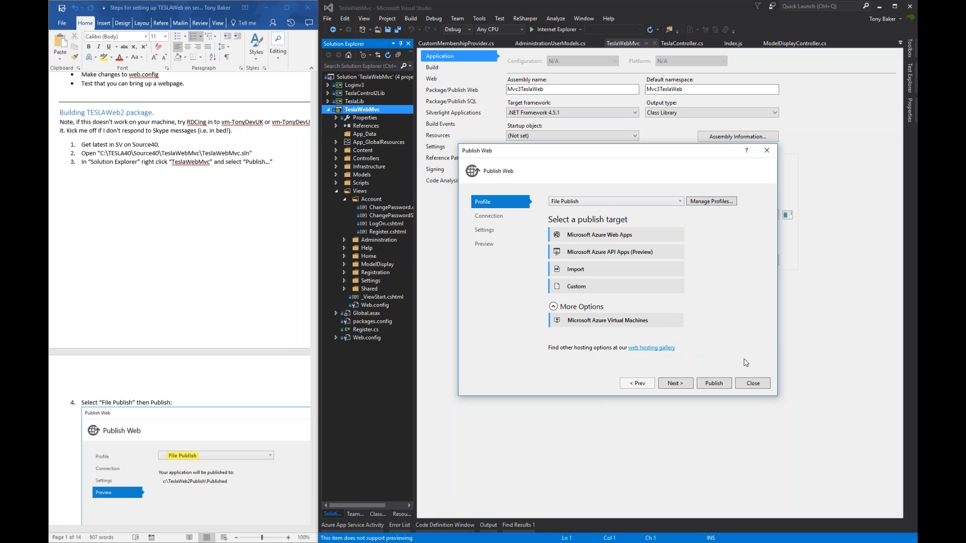
{"action": "left_click", "coordinate": [753, 383]}
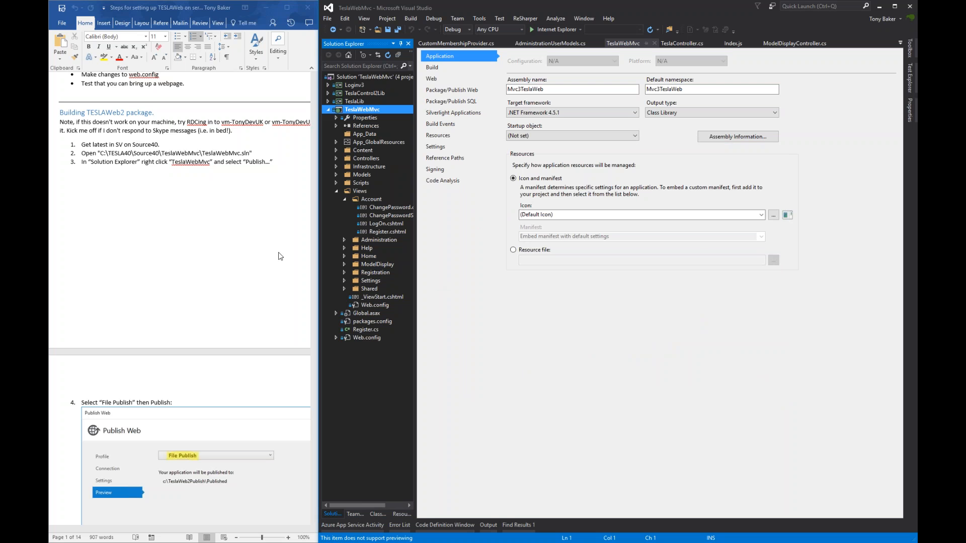
{"action": "scroll", "coordinate": [280, 255], "scroll_direction": "down", "scroll_amount": 8}
- Switch to the Windows Server 2012 VM and reposition its Server Manager Dashboard window
{"action": "scroll", "coordinate": [278, 252], "scroll_direction": "down", "scroll_amount": 12}
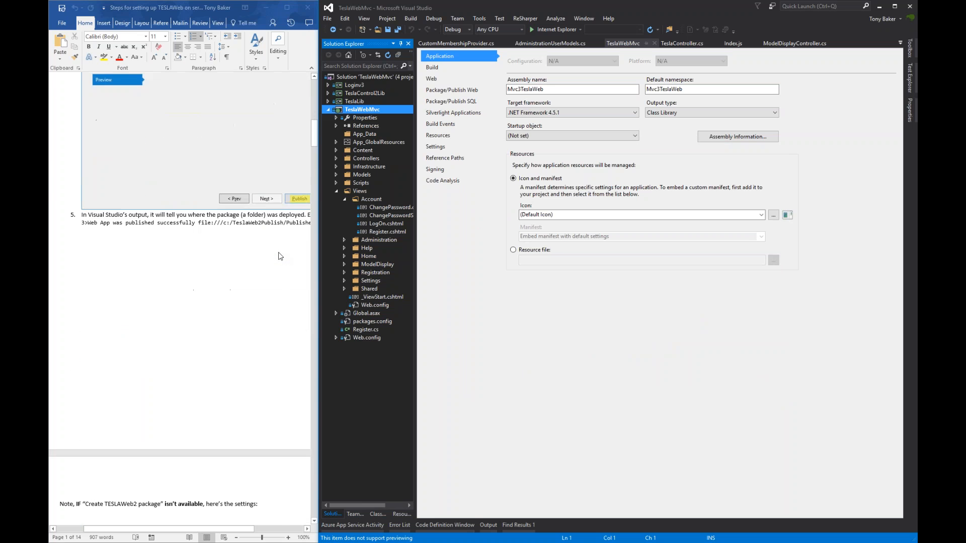
{"action": "scroll", "coordinate": [280, 255], "scroll_direction": "down", "scroll_amount": 15}
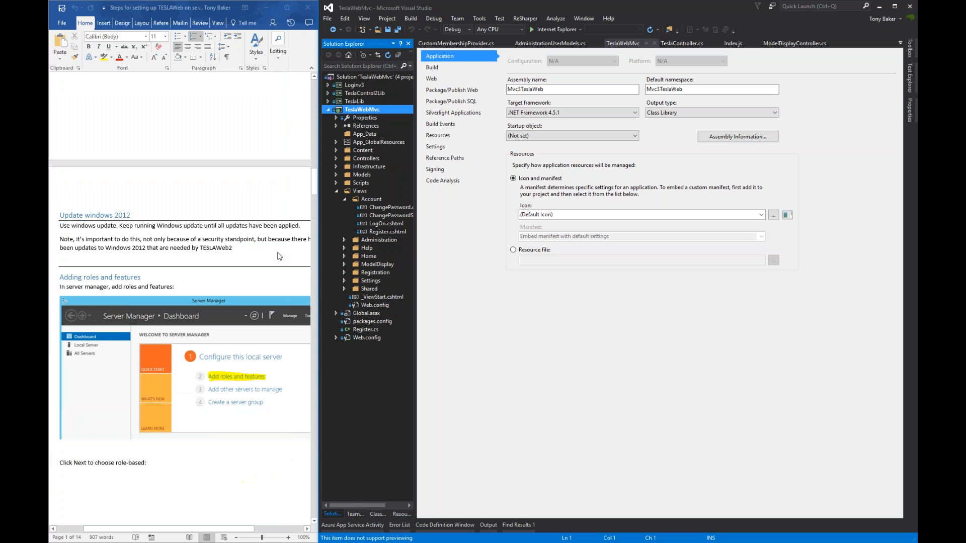
{"action": "scroll", "coordinate": [279, 256], "scroll_direction": "down", "scroll_amount": 2}
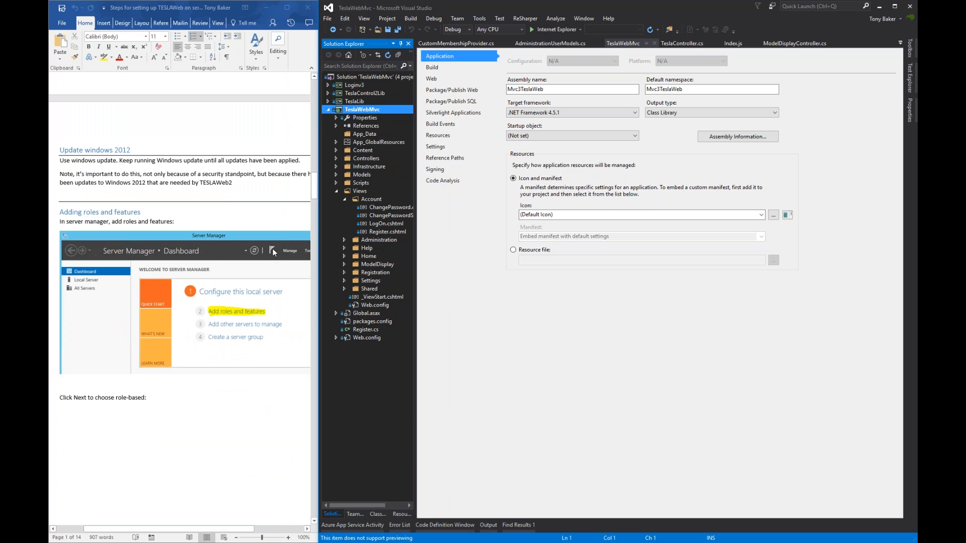
{"action": "key", "text": "alt+Tab"}
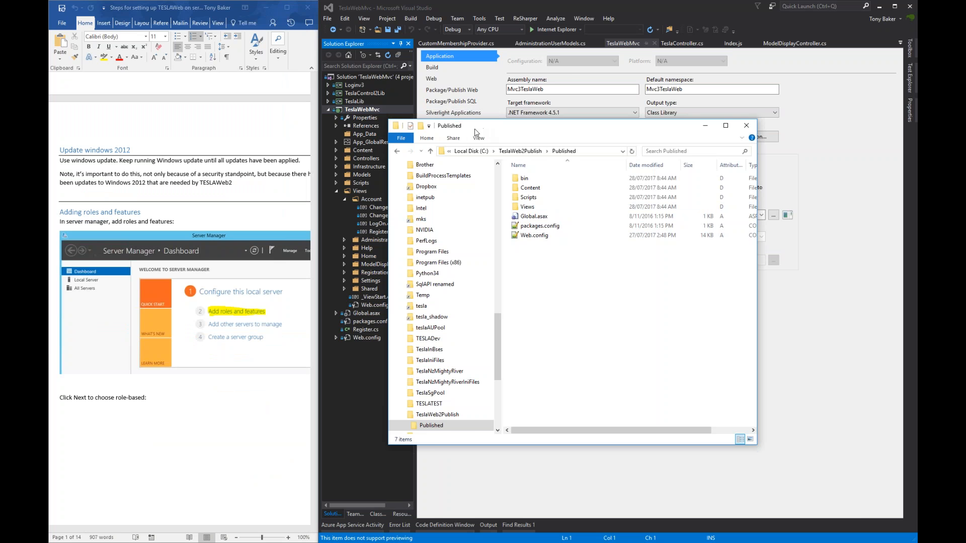
{"action": "key", "text": "alt+Tab"}
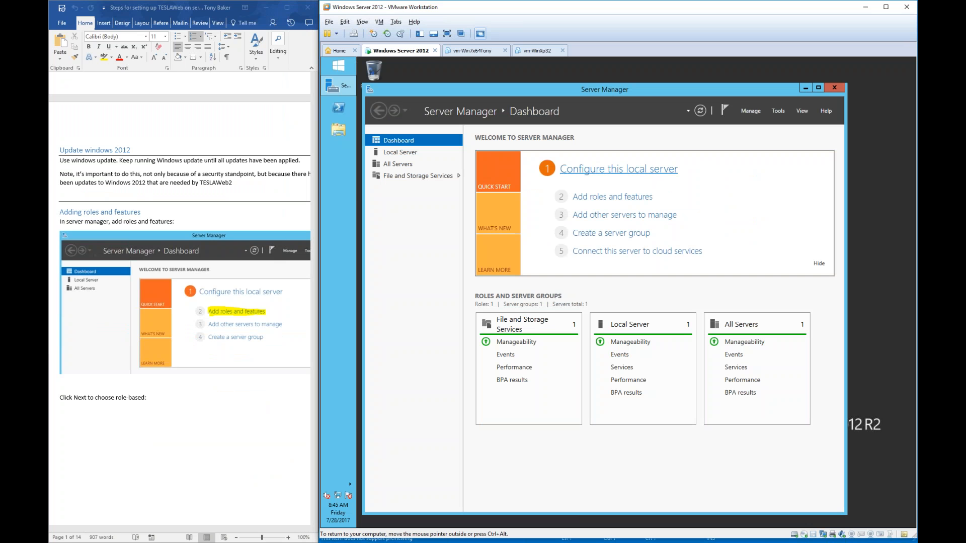
{"action": "left_click_drag", "start_coordinate": [498, 92], "coordinate": [530, 82]}
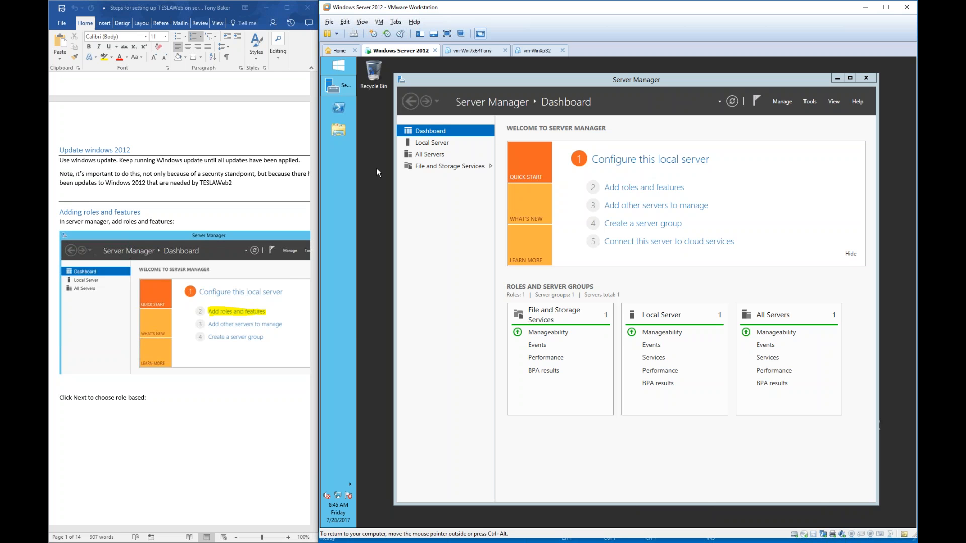
{"action": "left_click", "coordinate": [262, 217]}
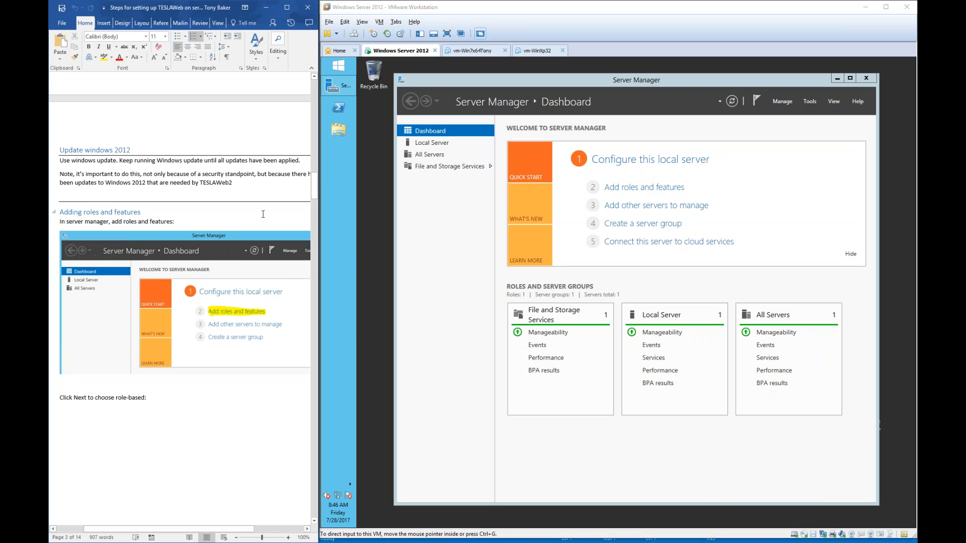
- Start Add Roles and Features with role-based installation on the local server
{"action": "left_click", "coordinate": [639, 188]}
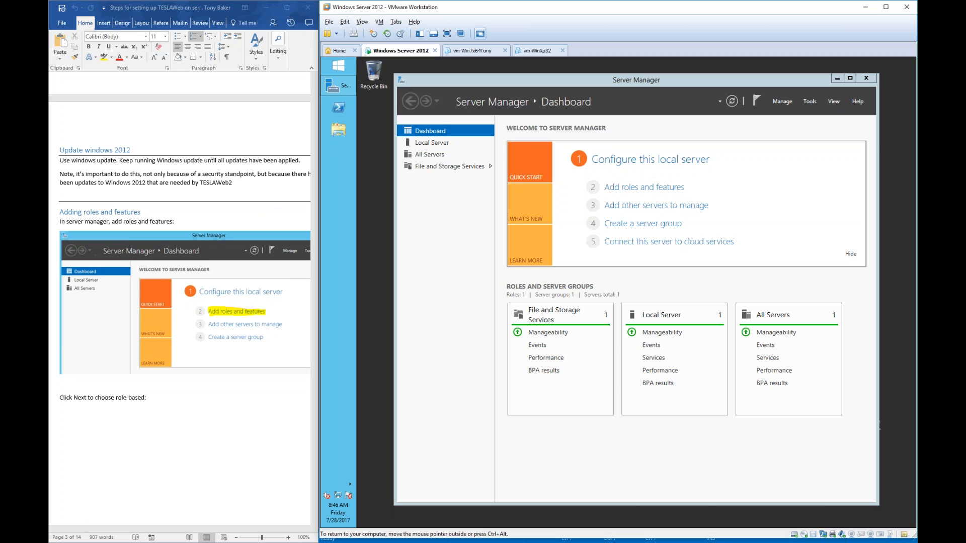
{"action": "left_click", "coordinate": [643, 189]}
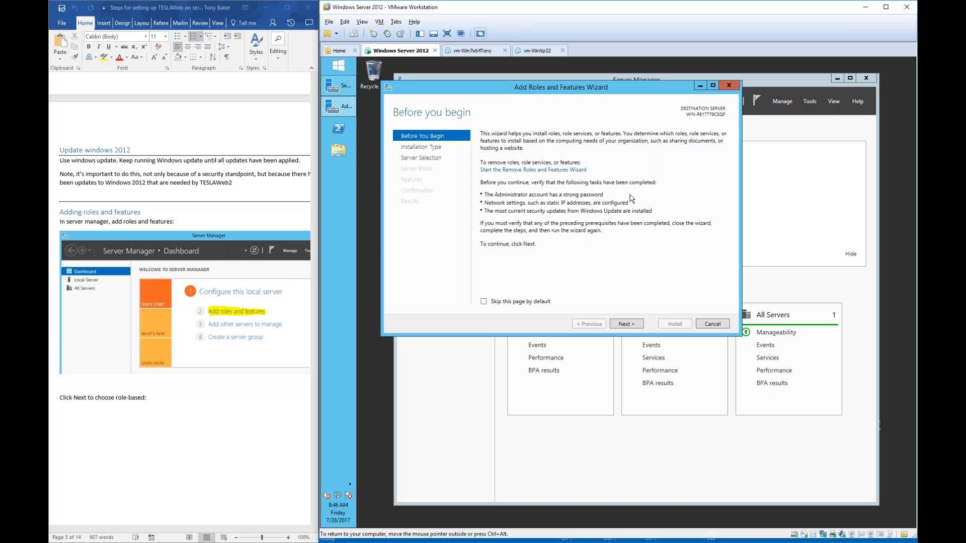
{"action": "left_click", "coordinate": [626, 325]}
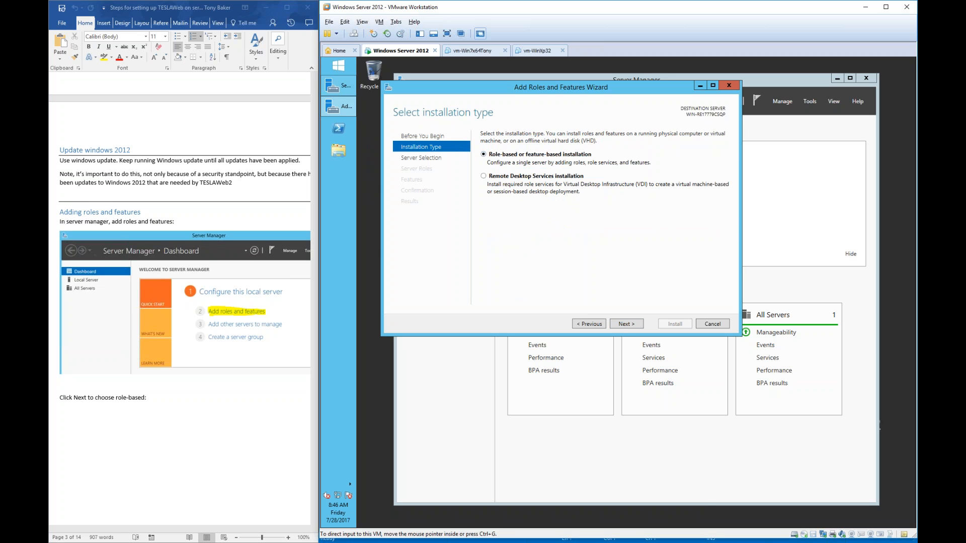
{"action": "scroll", "coordinate": [129, 331], "scroll_direction": "down", "scroll_amount": 10}
{"action": "scroll", "coordinate": [129, 331], "scroll_direction": "down", "scroll_amount": 8}
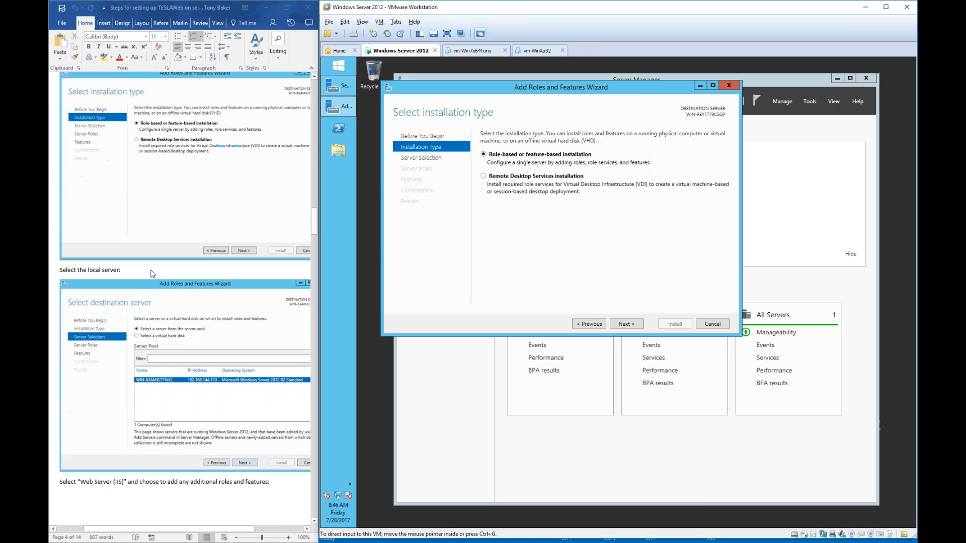
{"action": "left_click", "coordinate": [633, 328]}
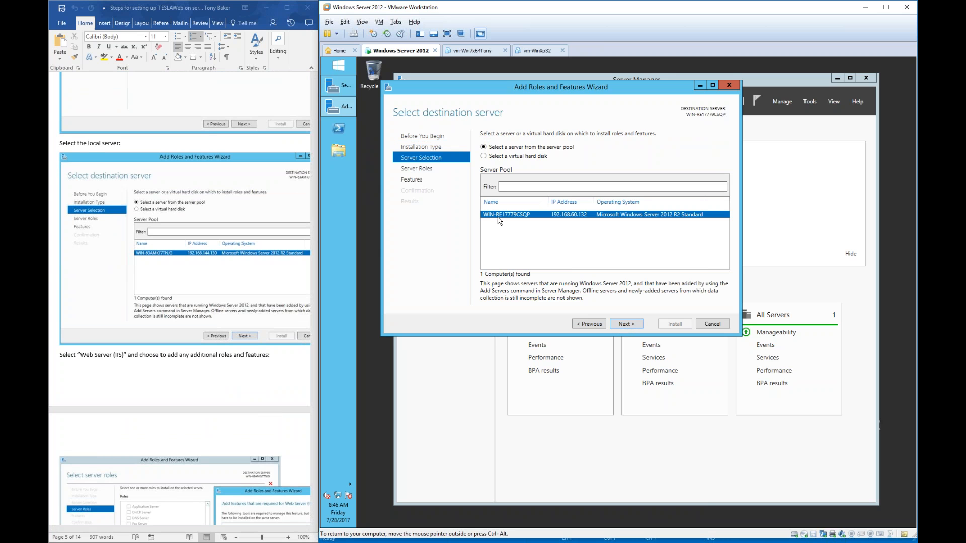
{"action": "left_click", "coordinate": [626, 324]}
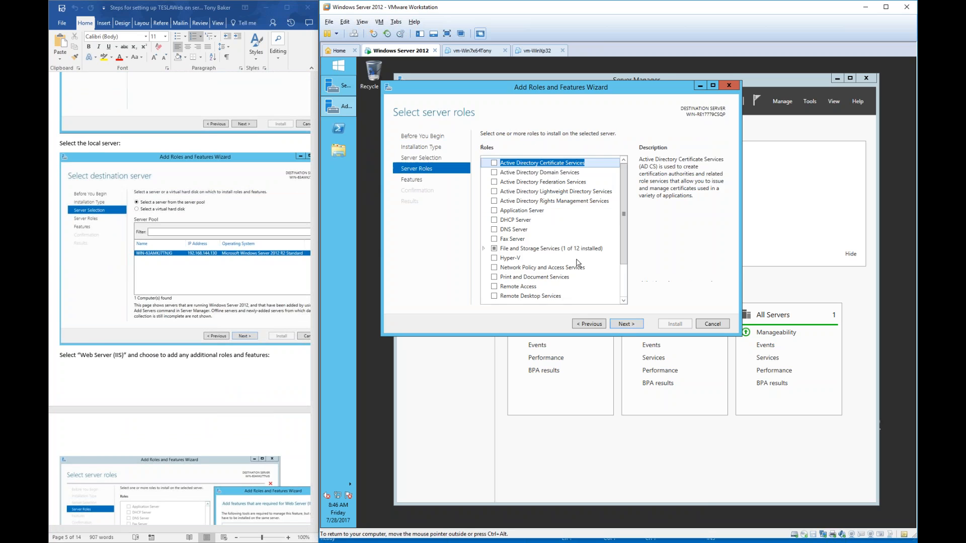
- Tick the Web Server (IIS) role, accepting its required management tools
{"action": "scroll", "coordinate": [206, 289], "scroll_direction": "down", "scroll_amount": 10}
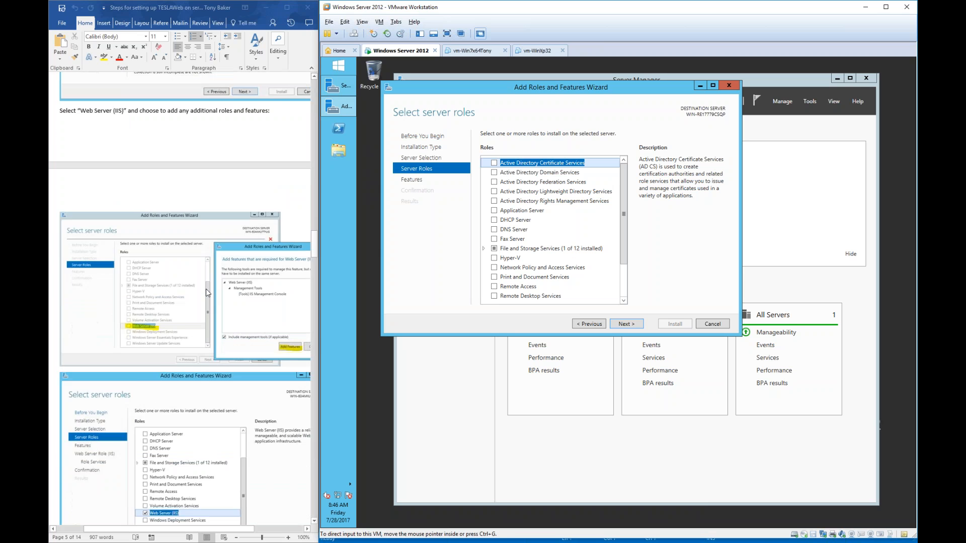
{"action": "scroll", "coordinate": [206, 289], "scroll_direction": "down", "scroll_amount": 3}
{"action": "scroll", "coordinate": [623, 300], "scroll_direction": "down", "scroll_amount": 2}
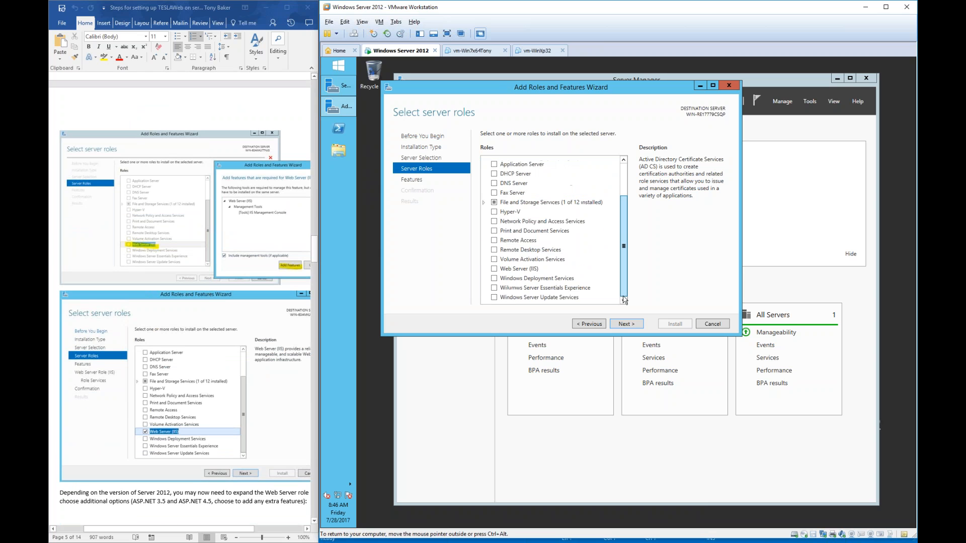
{"action": "left_click", "coordinate": [494, 269]}
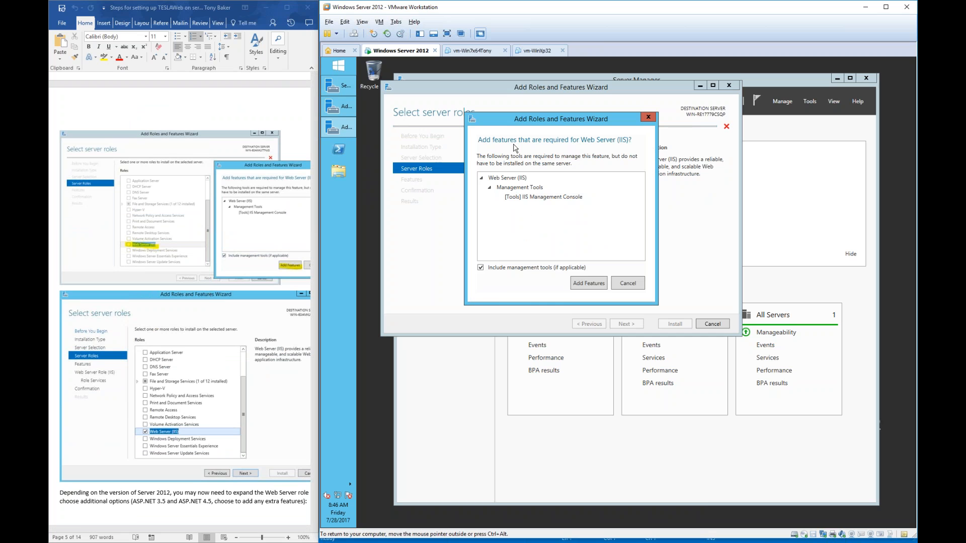
{"action": "left_click", "coordinate": [586, 284]}
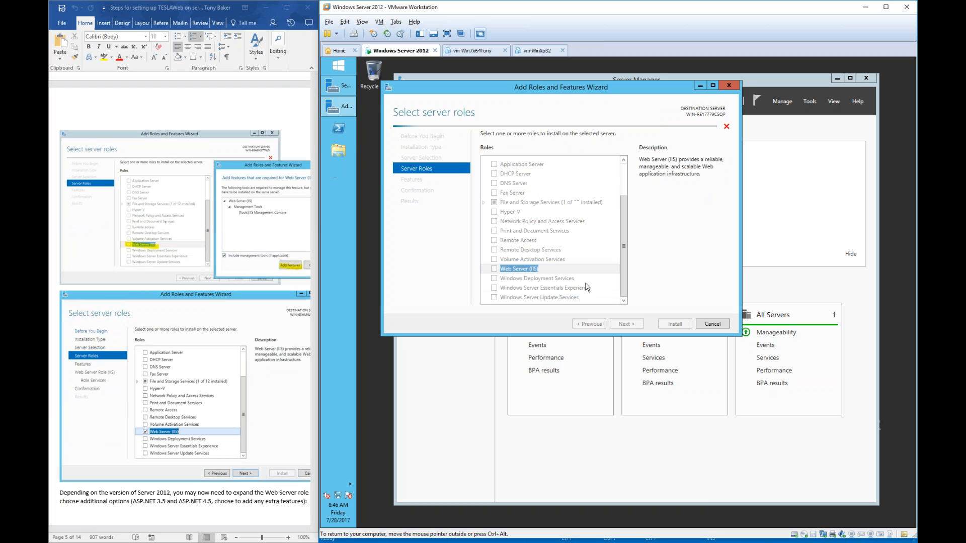
{"action": "left_click", "coordinate": [637, 328]}
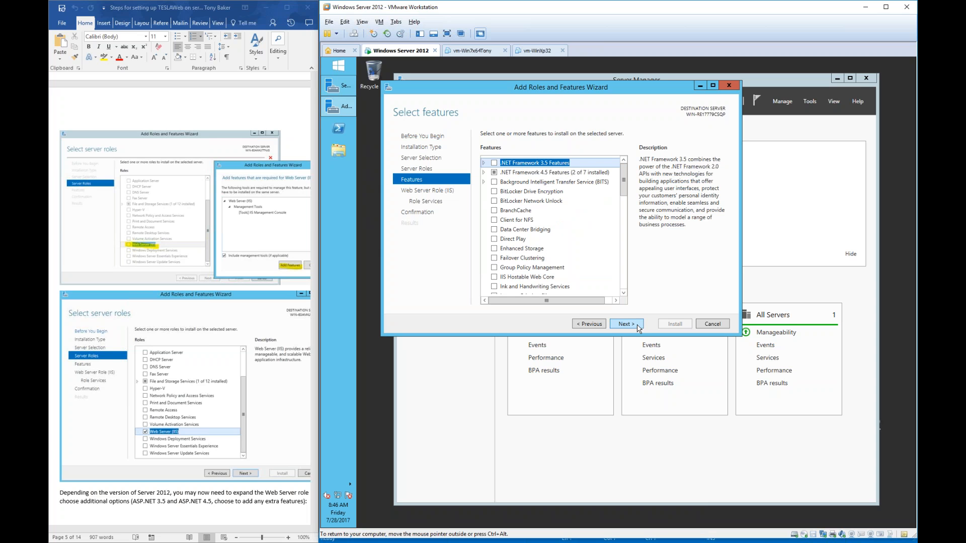
- Tick ASP.NET 4.5 under .NET Framework 4.5 Features and continue to IIS role services
{"action": "scroll", "coordinate": [259, 335], "scroll_direction": "down", "scroll_amount": 5}
{"action": "scroll", "coordinate": [259, 336], "scroll_direction": "down", "scroll_amount": 10}
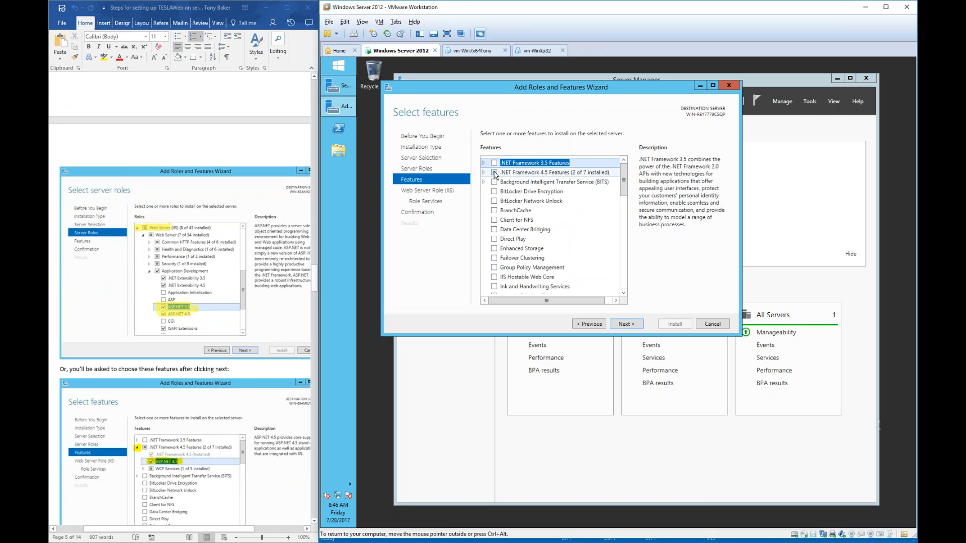
{"action": "left_click", "coordinate": [484, 173]}
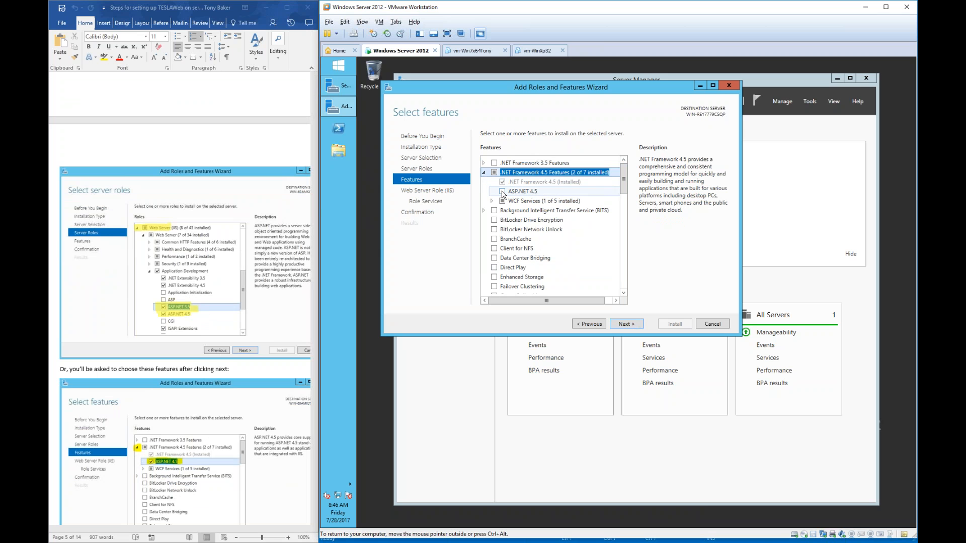
{"action": "left_click", "coordinate": [502, 192]}
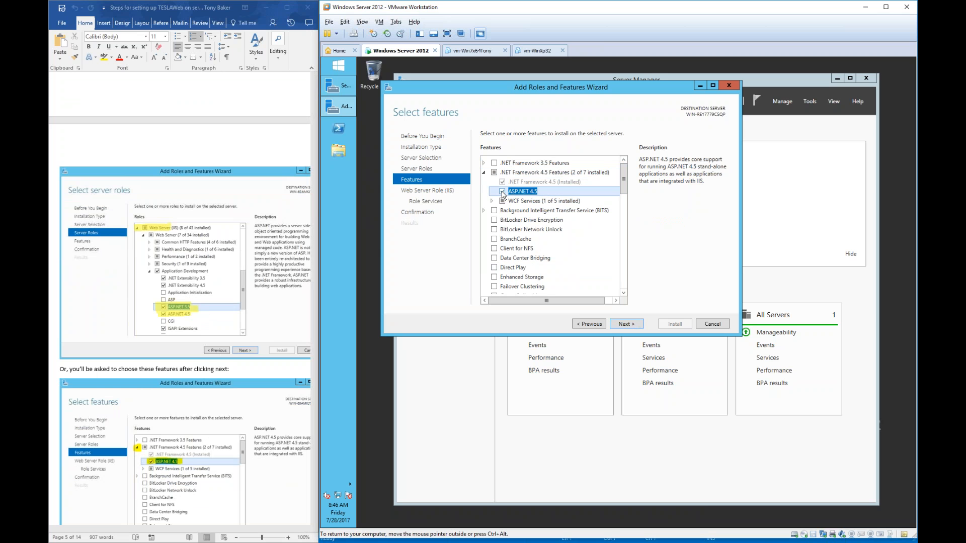
{"action": "left_click", "coordinate": [502, 192]}
{"action": "left_click", "coordinate": [626, 323]}
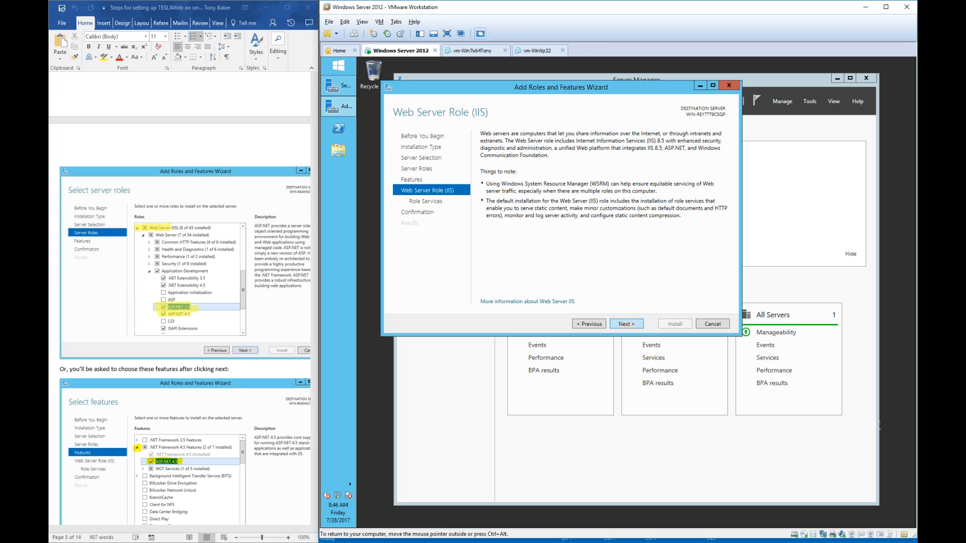
{"action": "scroll", "coordinate": [230, 304], "scroll_direction": "down", "scroll_amount": 8}
{"action": "scroll", "coordinate": [230, 304], "scroll_direction": "down", "scroll_amount": 9}
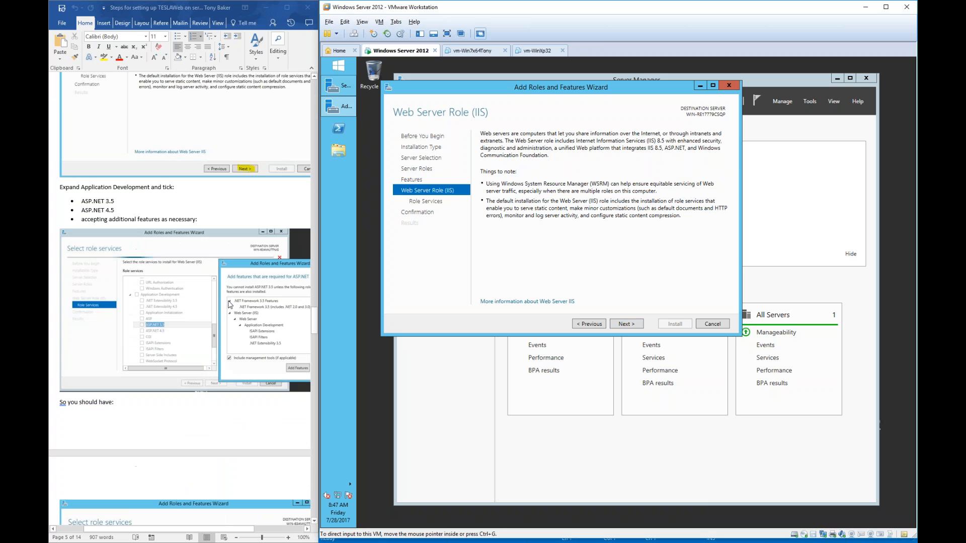
{"action": "left_click", "coordinate": [625, 324]}
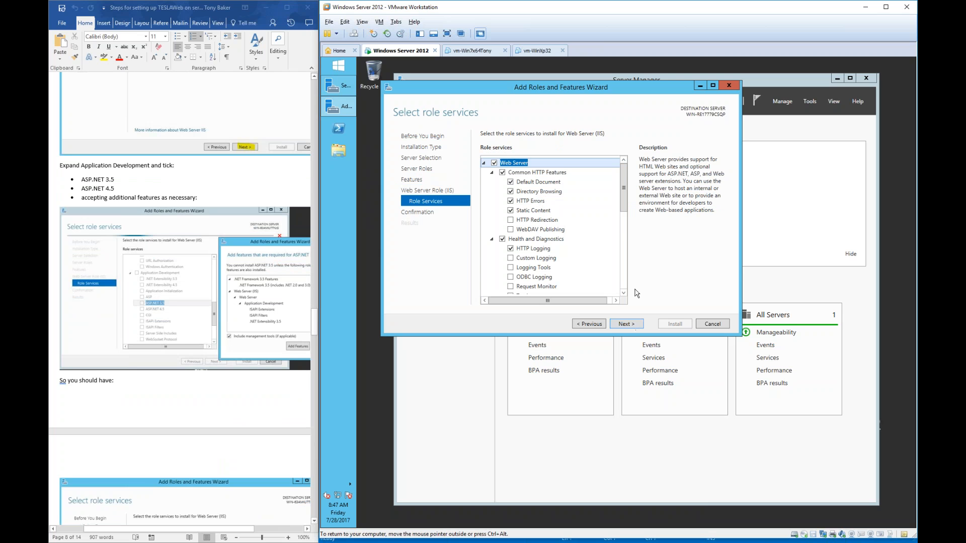
- Add the ASP.NET 4.5 role service under Application Development with its required features, then continue
{"action": "left_click_drag", "start_coordinate": [625, 214], "coordinate": [625, 291]}
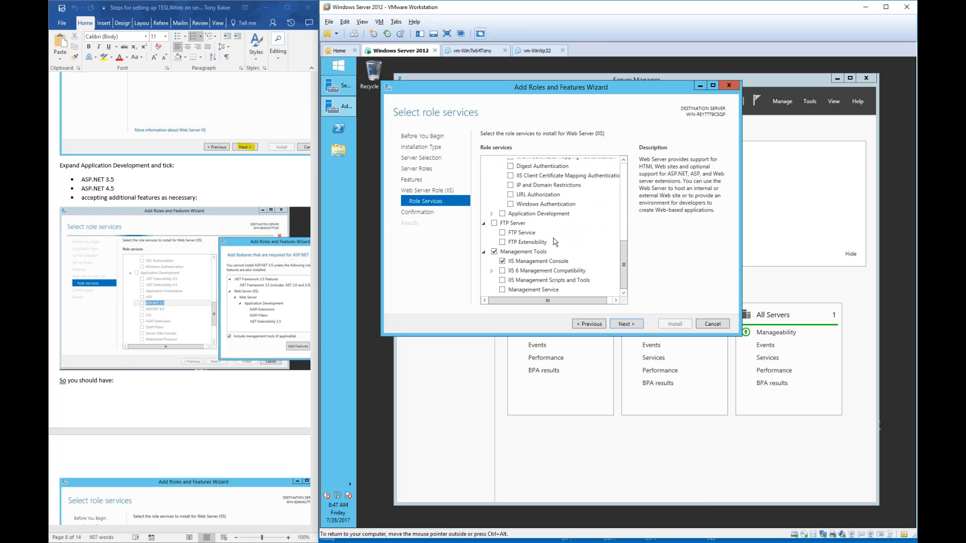
{"action": "left_click", "coordinate": [491, 214]}
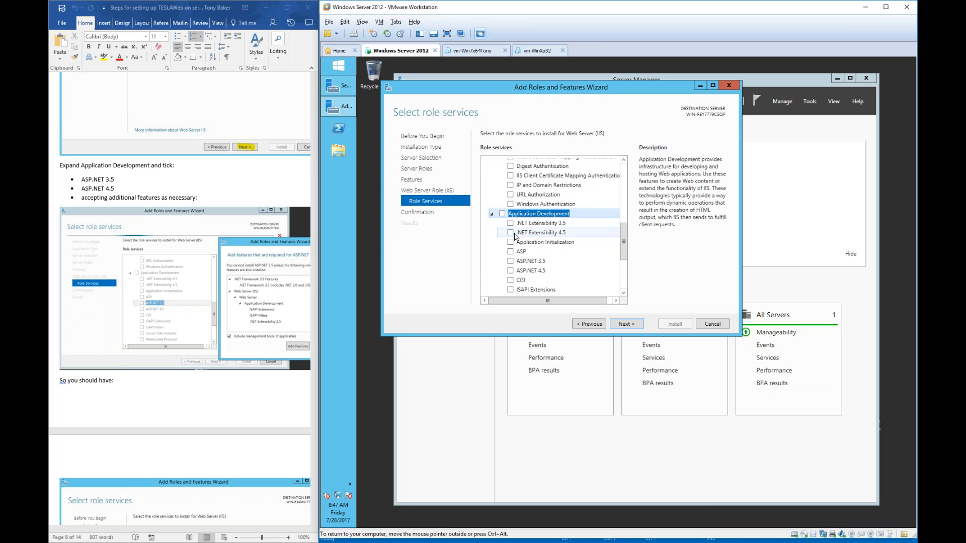
{"action": "left_click", "coordinate": [511, 233]}
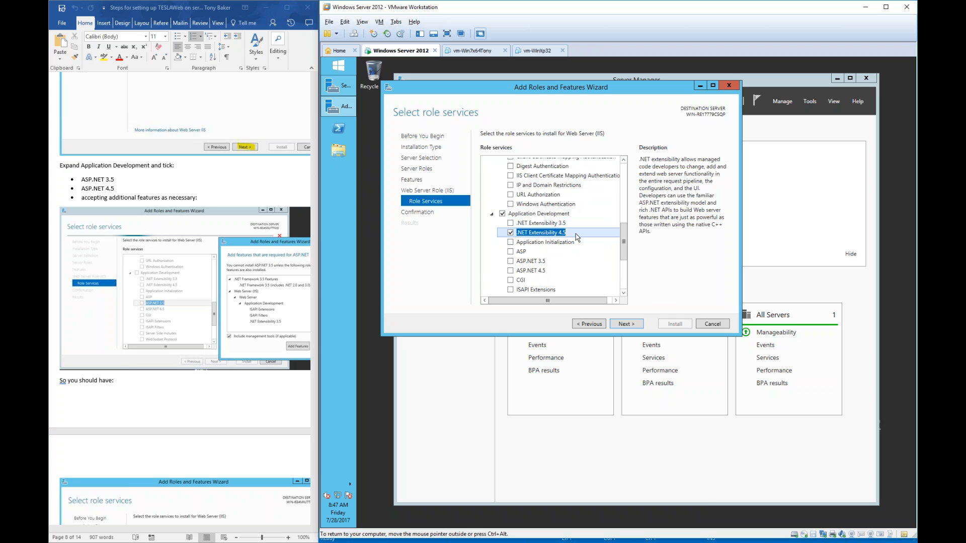
{"action": "scroll", "coordinate": [577, 237], "scroll_direction": "down", "scroll_amount": 1}
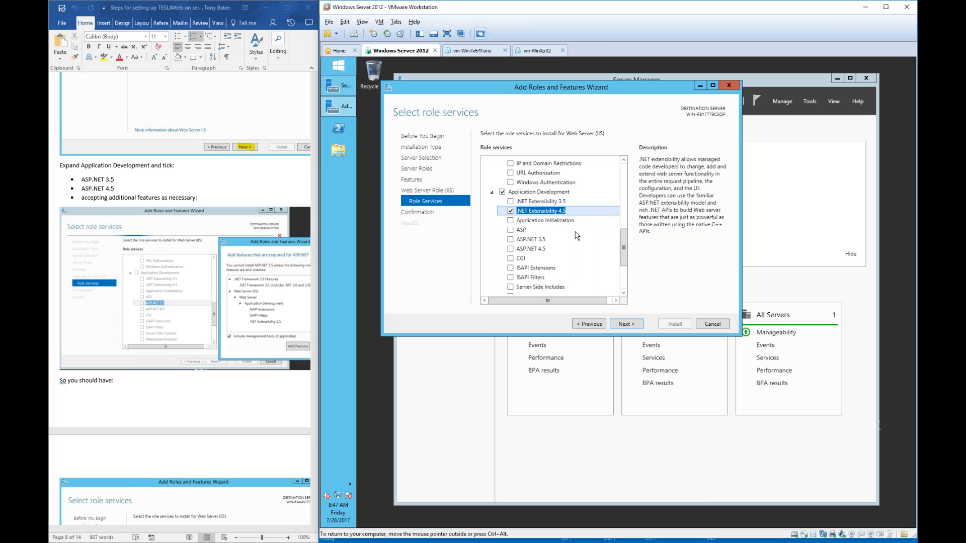
{"action": "left_click", "coordinate": [511, 211]}
{"action": "left_click", "coordinate": [511, 248]}
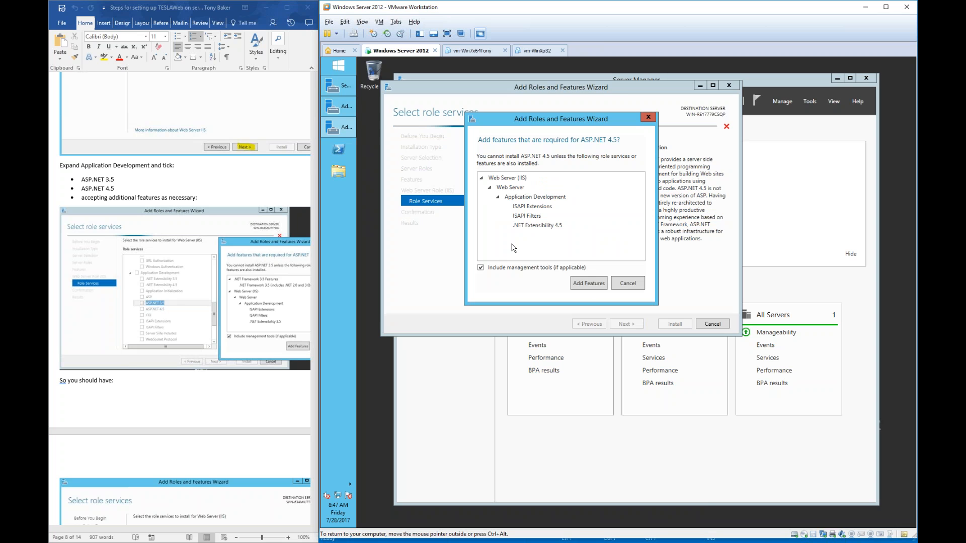
{"action": "left_click", "coordinate": [588, 283]}
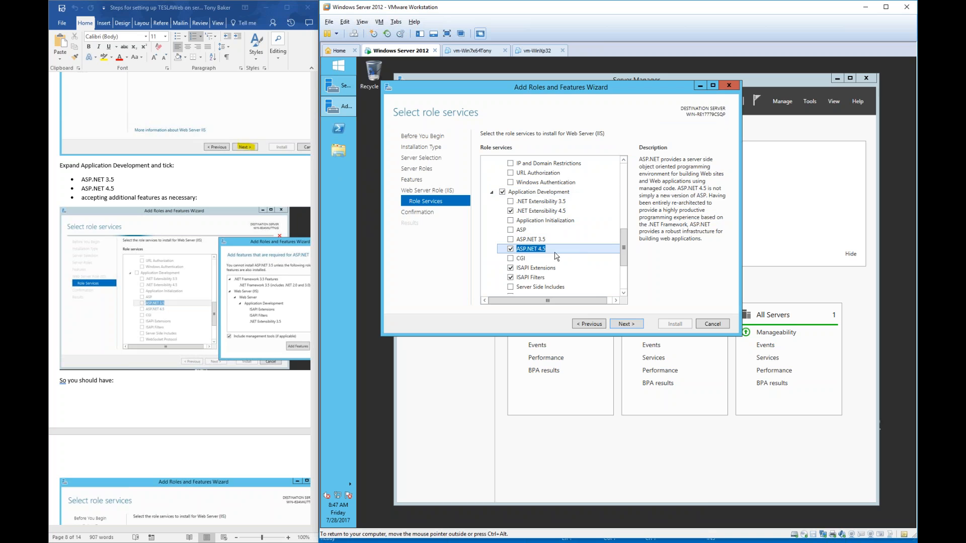
{"action": "left_click_drag", "start_coordinate": [628, 257], "coordinate": [627, 266]}
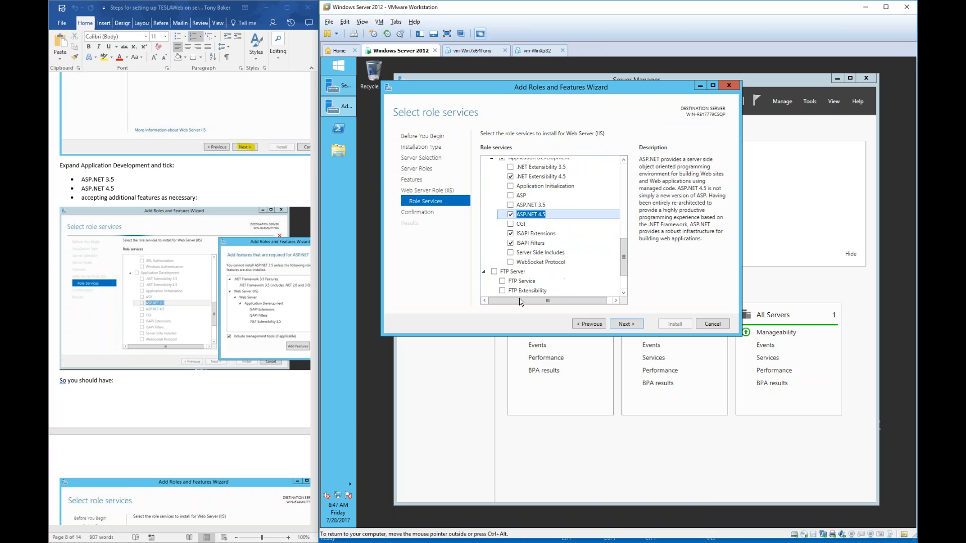
{"action": "scroll", "coordinate": [203, 356], "scroll_direction": "down", "scroll_amount": 10}
{"action": "scroll", "coordinate": [203, 356], "scroll_direction": "down", "scroll_amount": 6}
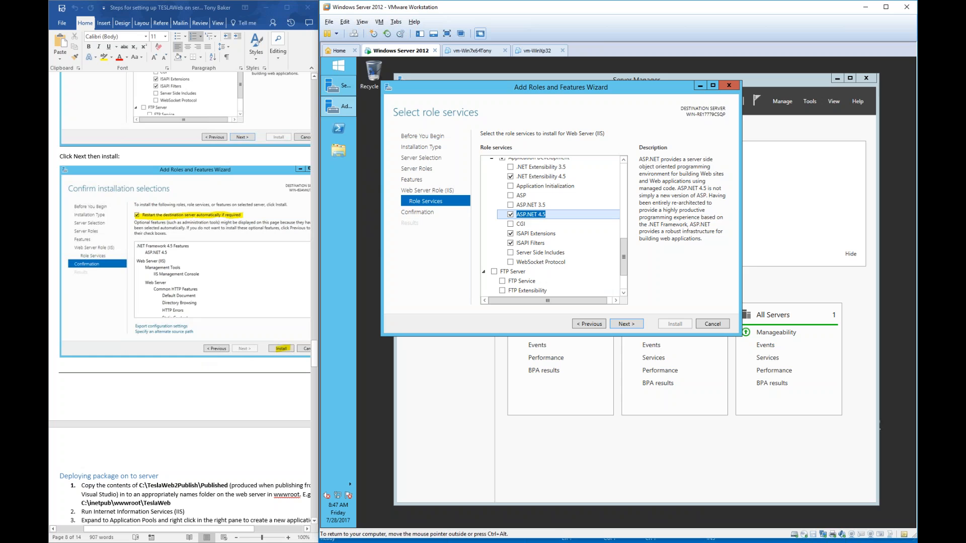
{"action": "left_click", "coordinate": [626, 324]}
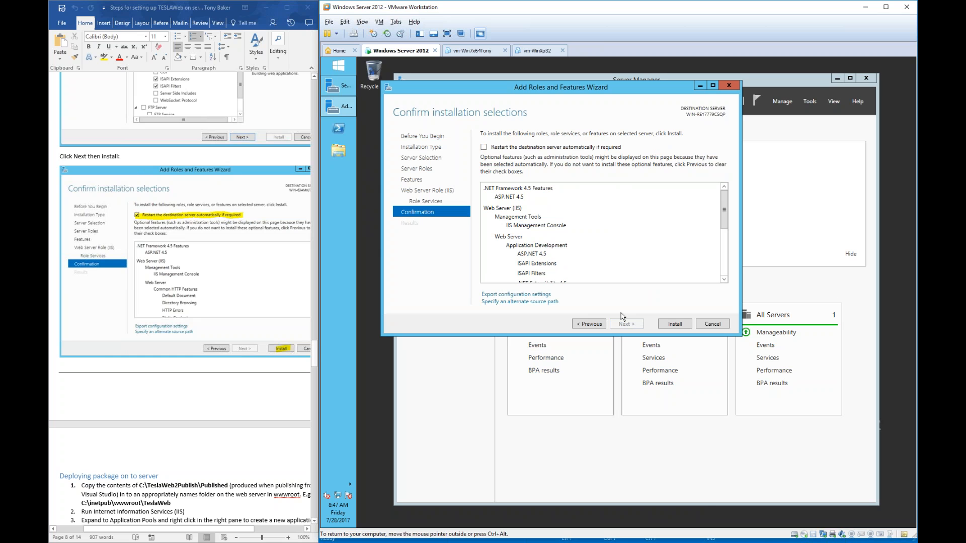
- Enable automatic restart of the destination server and start the installation
{"action": "left_click", "coordinate": [528, 148]}
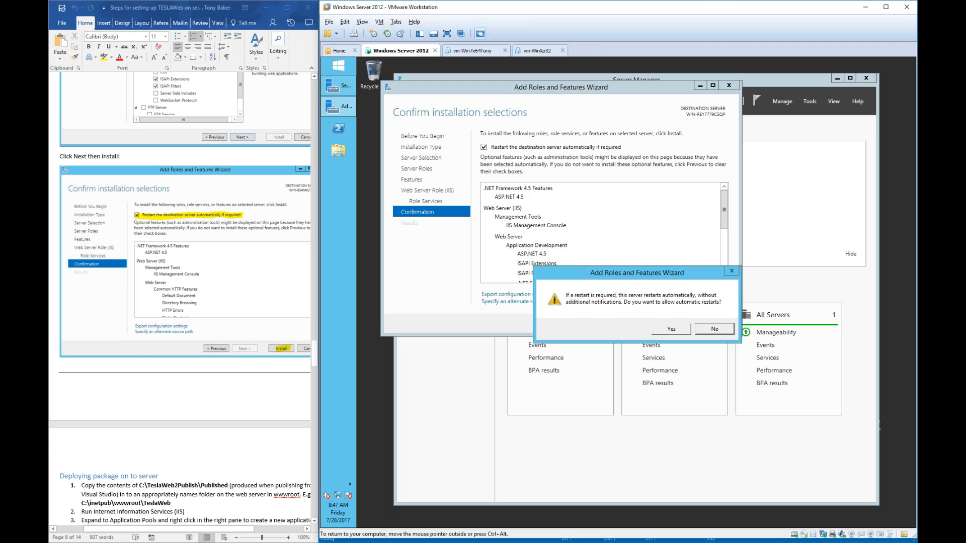
{"action": "left_click", "coordinate": [671, 328]}
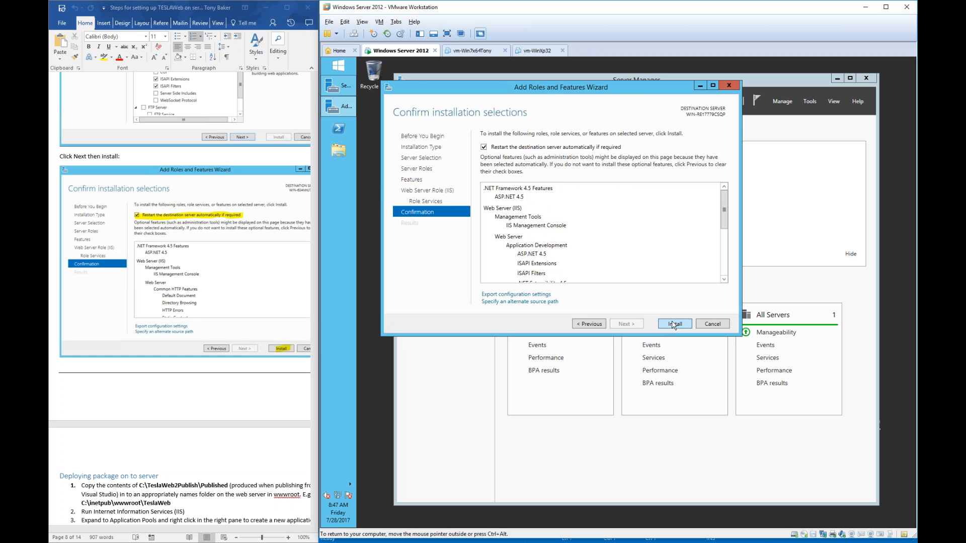
{"action": "left_click", "coordinate": [672, 325]}
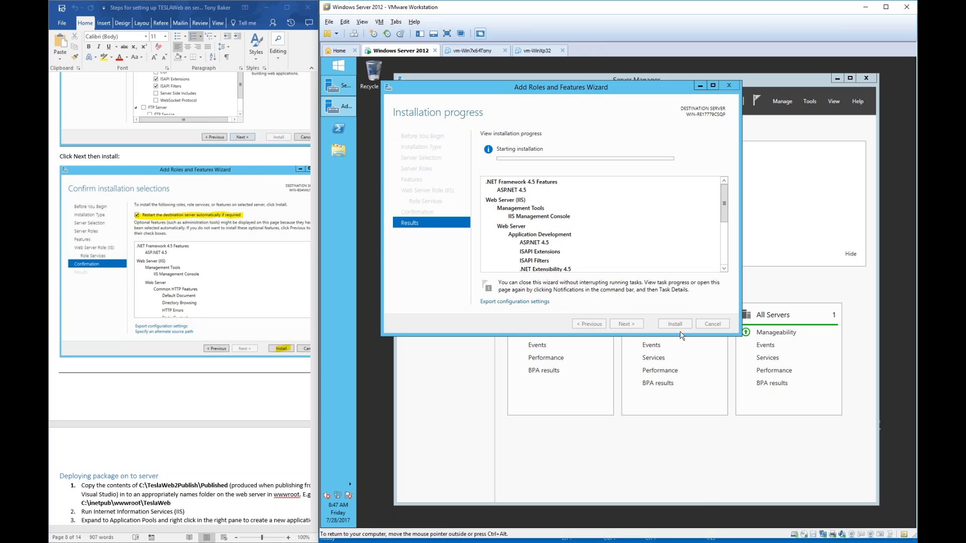
- Choose the 'IIS installed' snapshot in Snapshot Manager, Go To it, and confirm
{"action": "left_click", "coordinate": [401, 33]}
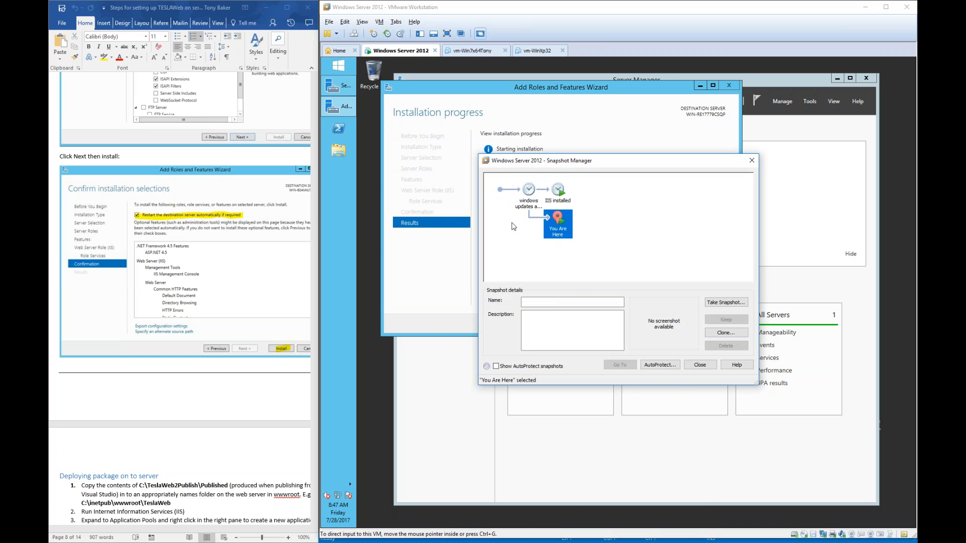
{"action": "left_click", "coordinate": [563, 203]}
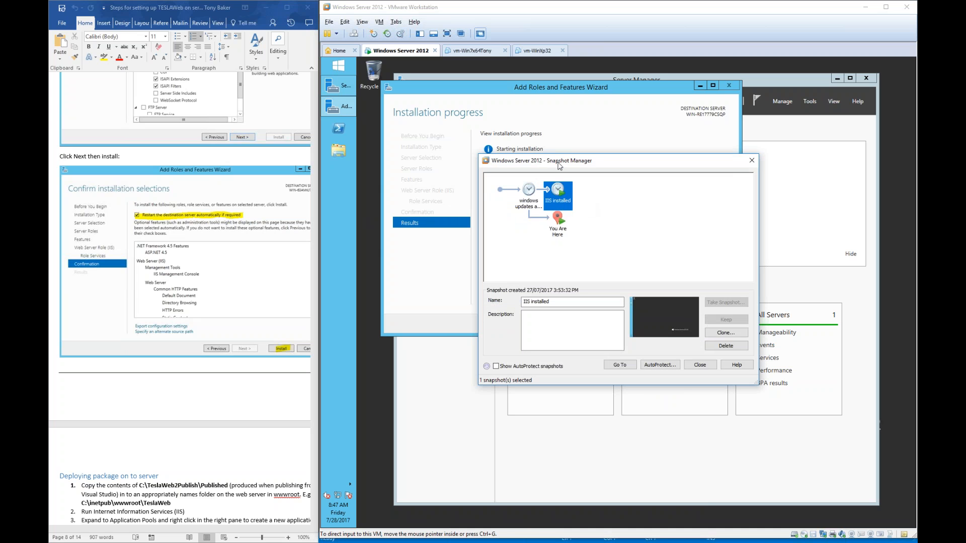
{"action": "left_click_drag", "start_coordinate": [559, 164], "coordinate": [576, 222]}
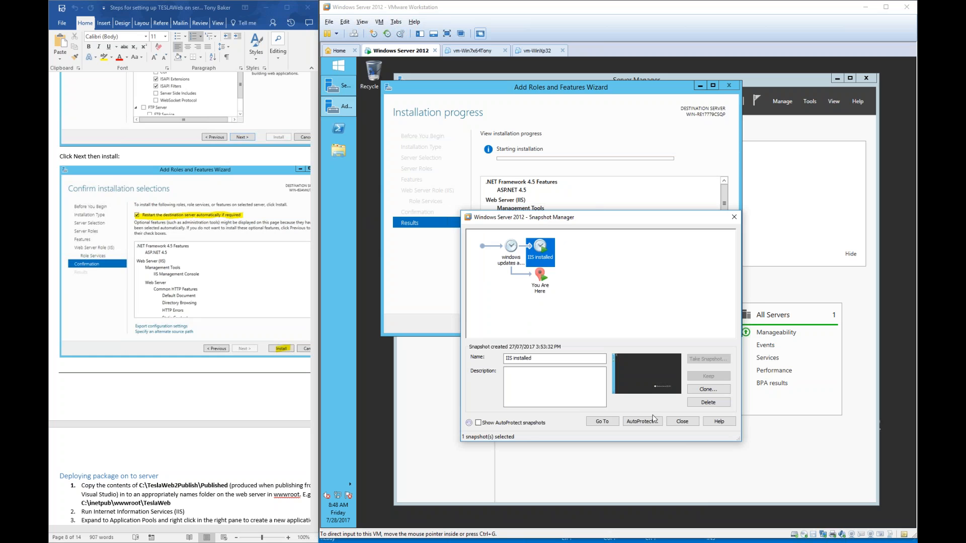
{"action": "left_click", "coordinate": [603, 423]}
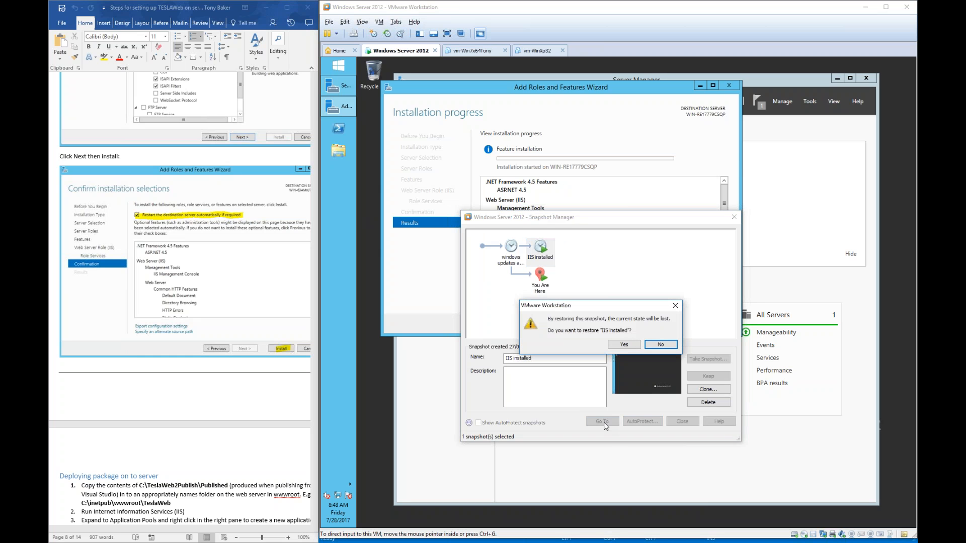
{"action": "left_click", "coordinate": [624, 347]}
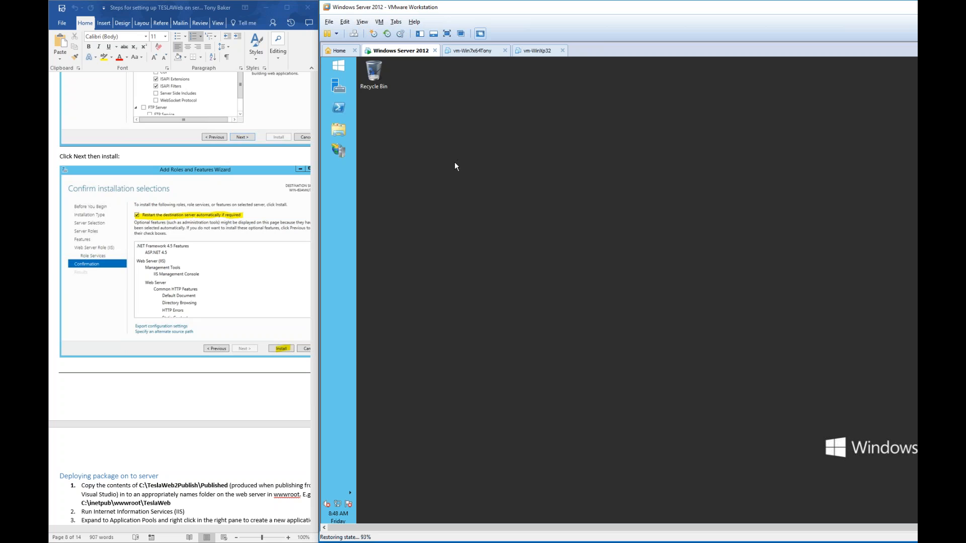
- Browse the VM to C:\inetpub\wwwroot, with the host Published folder placed alongside
{"action": "scroll", "coordinate": [235, 349], "scroll_direction": "down", "scroll_amount": 6}
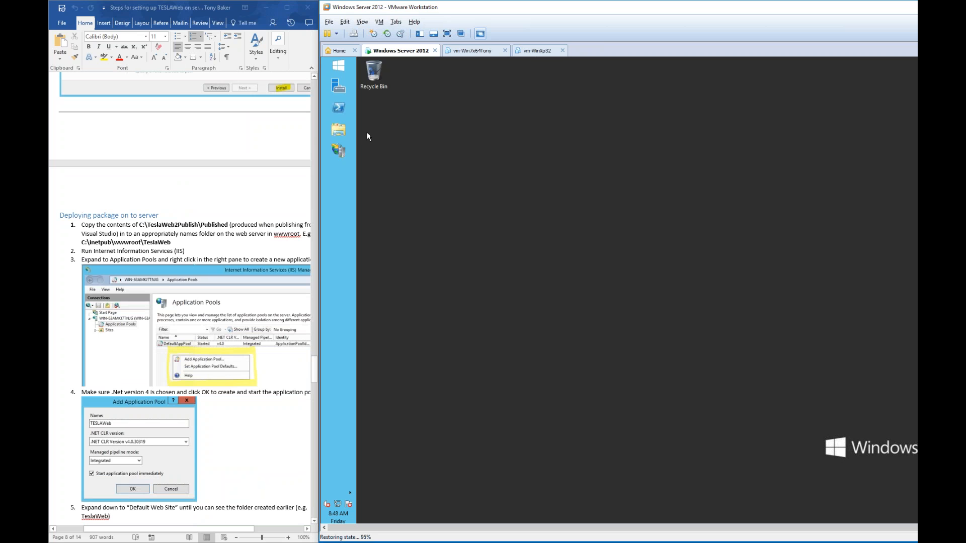
{"action": "left_click", "coordinate": [341, 131]}
{"action": "key", "text": "alt+Tab"}
{"action": "left_click_drag", "start_coordinate": [517, 131], "coordinate": [217, 157]}
{"action": "left_click", "coordinate": [718, 282]}
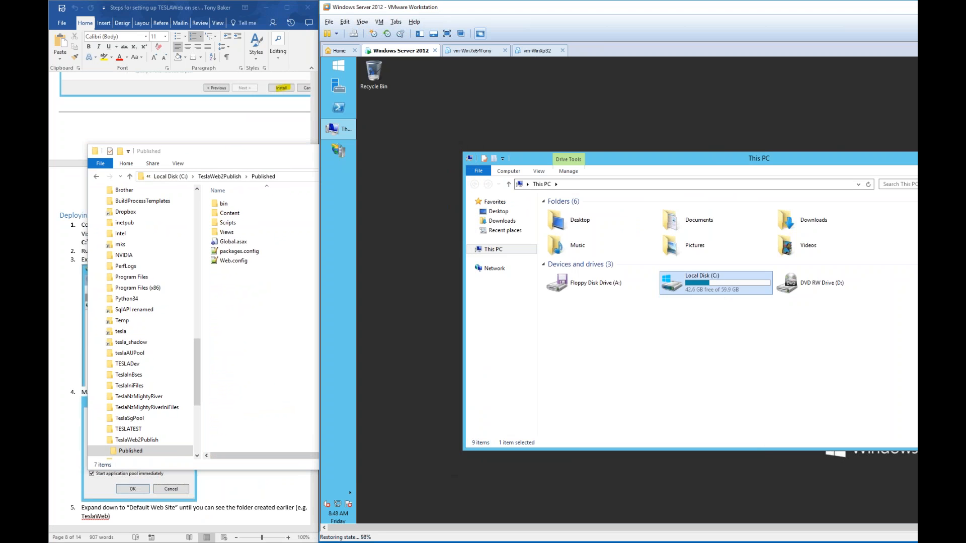
{"action": "double_click", "coordinate": [709, 276]}
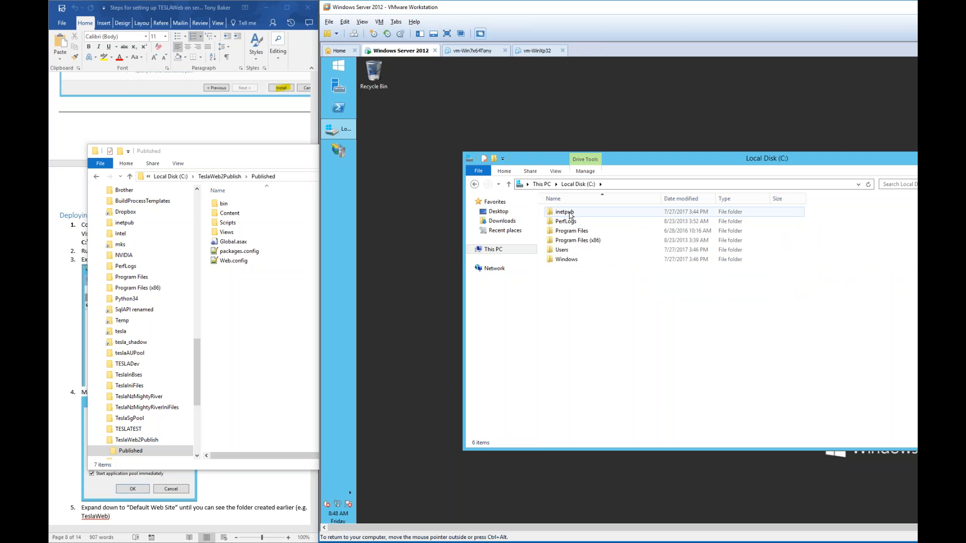
{"action": "double_click", "coordinate": [570, 214]}
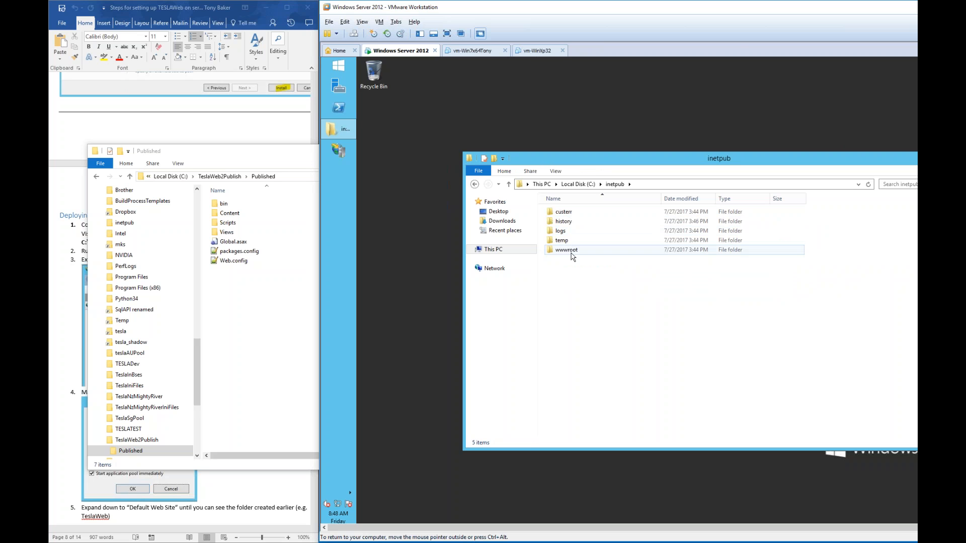
{"action": "double_click", "coordinate": [572, 251]}
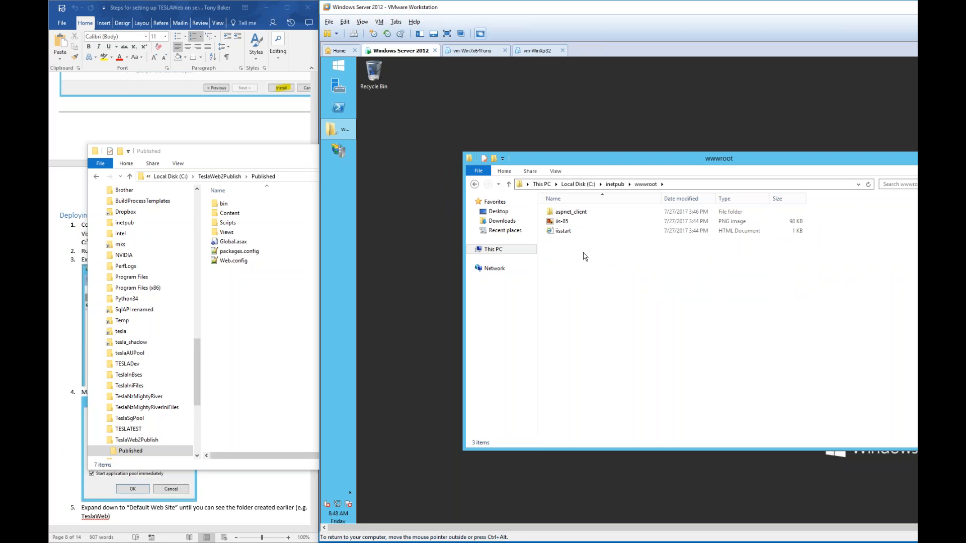
{"action": "left_click", "coordinate": [335, 71]}
{"action": "left_click", "coordinate": [460, 275]}
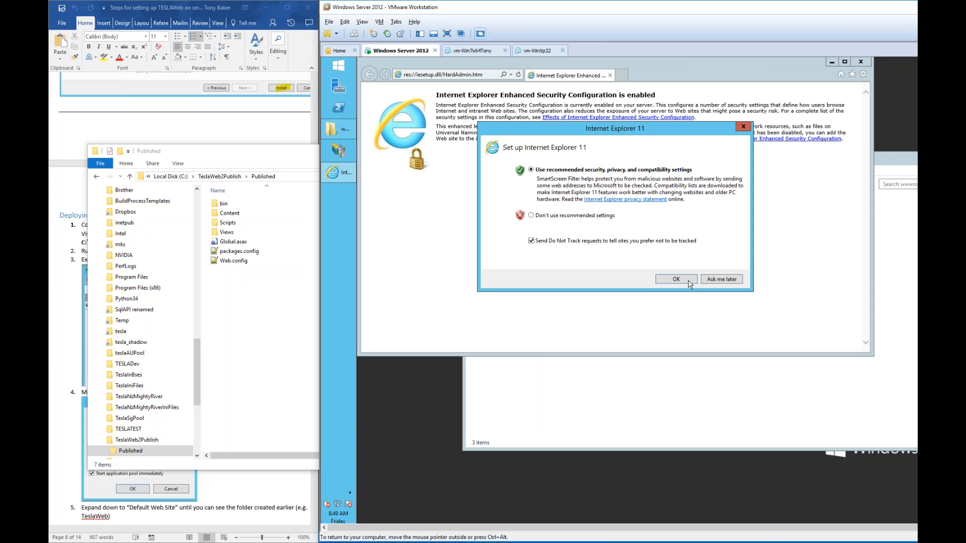
{"action": "left_click", "coordinate": [689, 282]}
{"action": "left_click", "coordinate": [457, 76]}
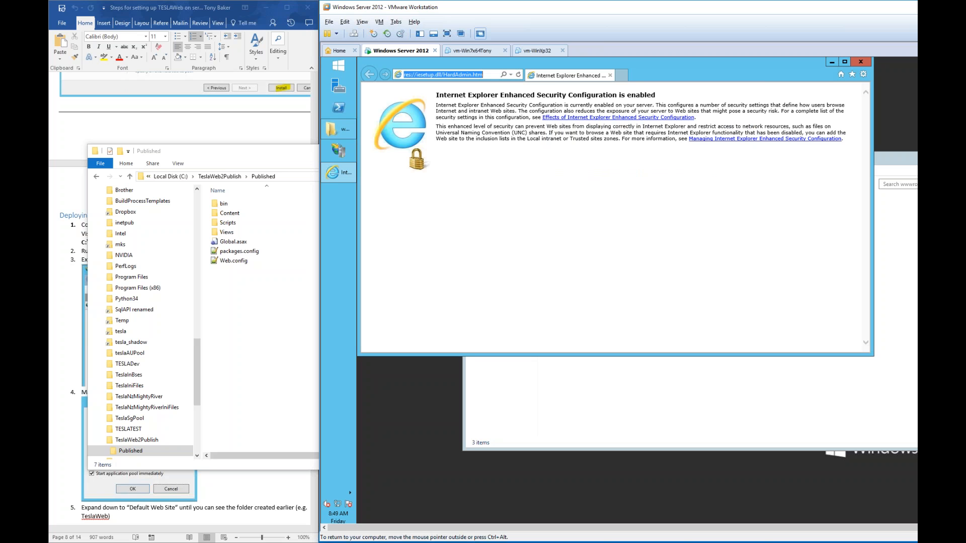
{"action": "type", "text": "http"}
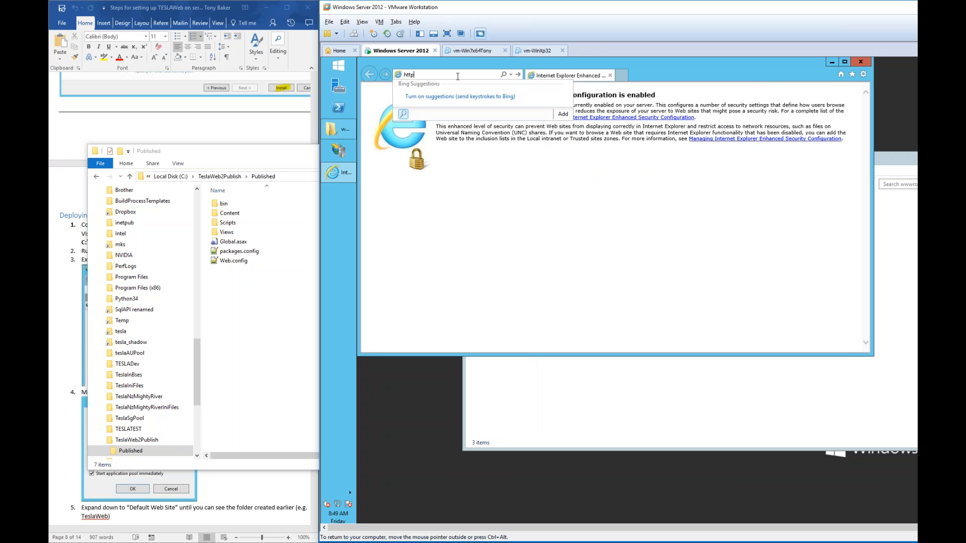
{"action": "type", "text": "://localhost"}
{"action": "key", "text": "Return"}
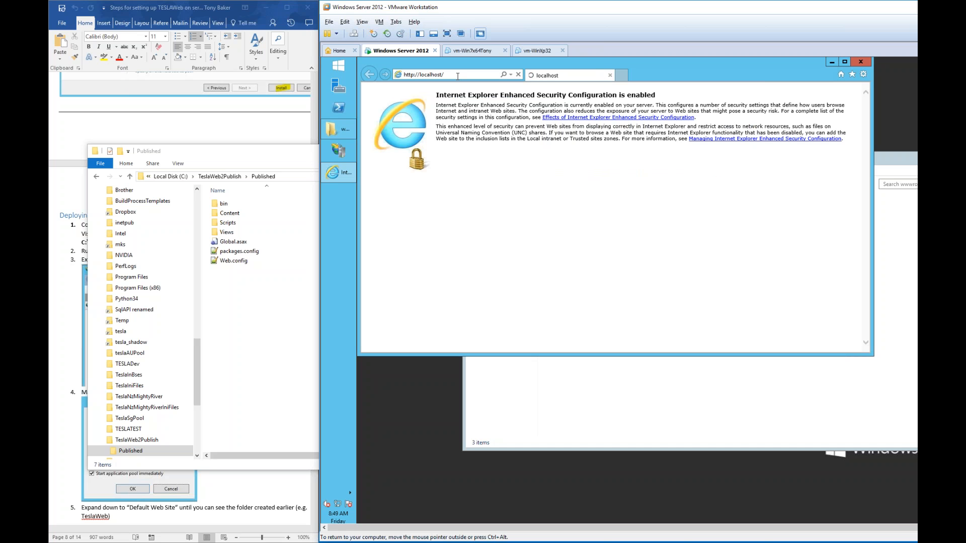
- Arrange the wwwroot window beside the IIS welcome page and inspect its files
{"action": "left_click_drag", "start_coordinate": [853, 160], "coordinate": [797, 205]}
{"action": "left_click_drag", "start_coordinate": [559, 318], "coordinate": [489, 244]}
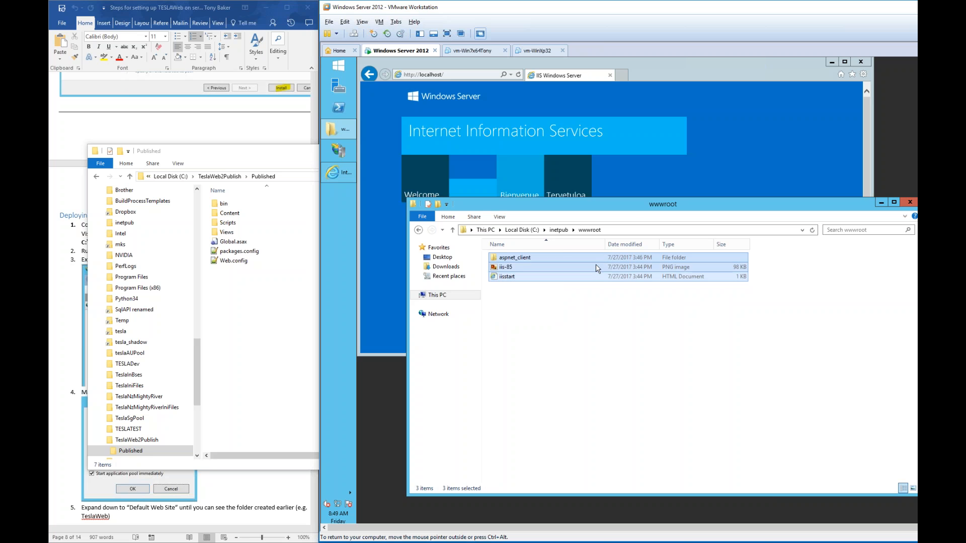
{"action": "left_click", "coordinate": [642, 73]}
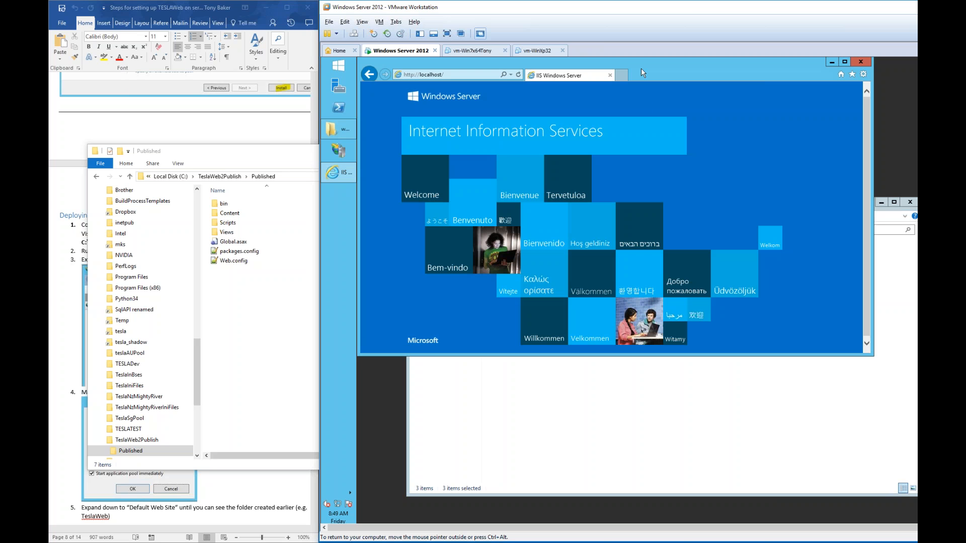
{"action": "left_click", "coordinate": [596, 394]}
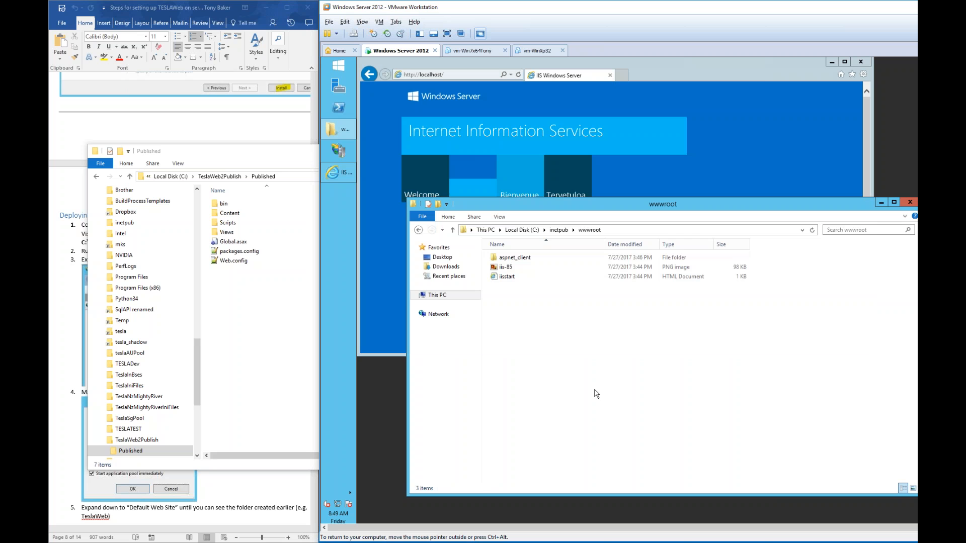
- Create a MyTESLAWeb folder in wwwroot, granting administrator permission
{"action": "key", "text": "ctrl+v"}
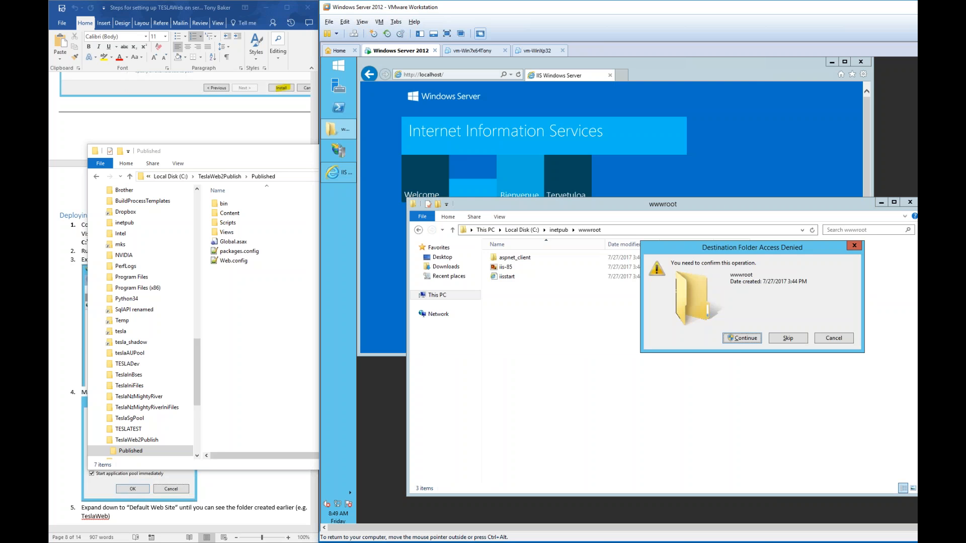
{"action": "left_click", "coordinate": [748, 340]}
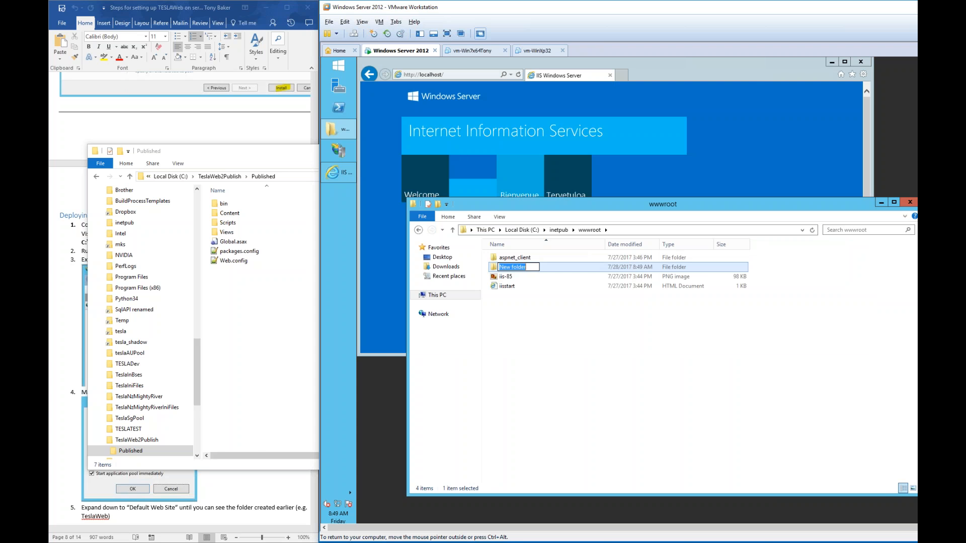
{"action": "type", "text": "MyTESLAWeb"}
{"action": "key", "text": "Return"}
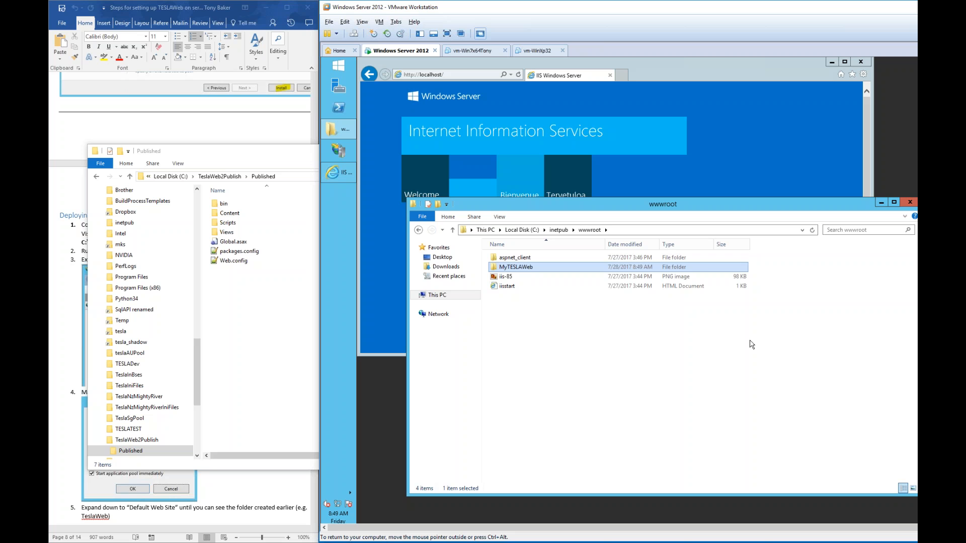
- Move the seven published TESLAWeb files into MyTESLAWeb, approving the permission prompt for all items
{"action": "key", "text": "Return"}
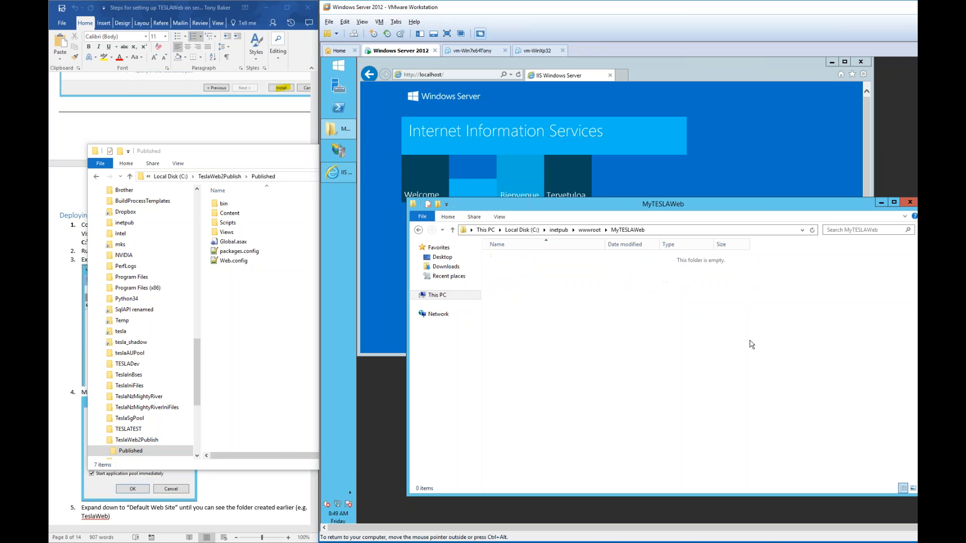
{"action": "left_click_drag", "start_coordinate": [272, 296], "coordinate": [653, 296]}
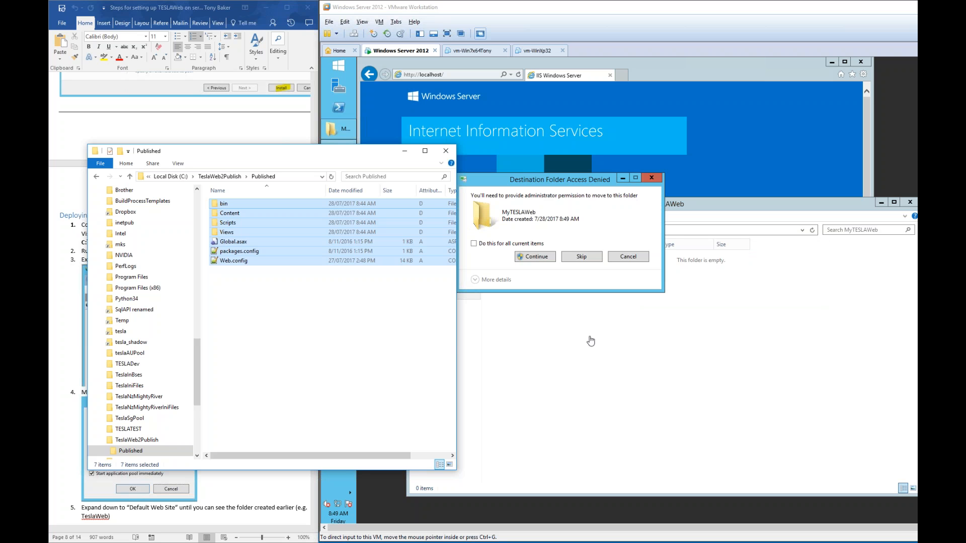
{"action": "left_click", "coordinate": [483, 244]}
{"action": "left_click", "coordinate": [523, 257]}
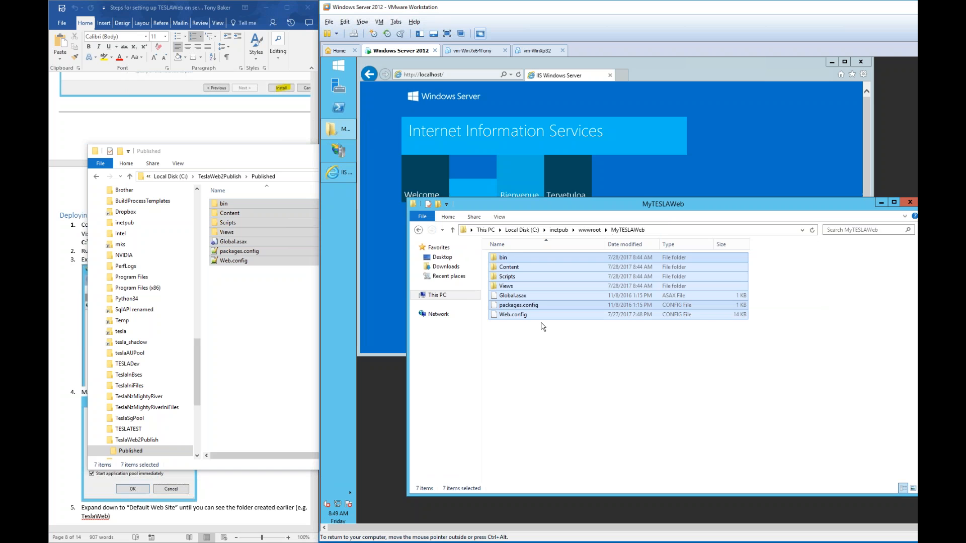
{"action": "left_click", "coordinate": [542, 324]}
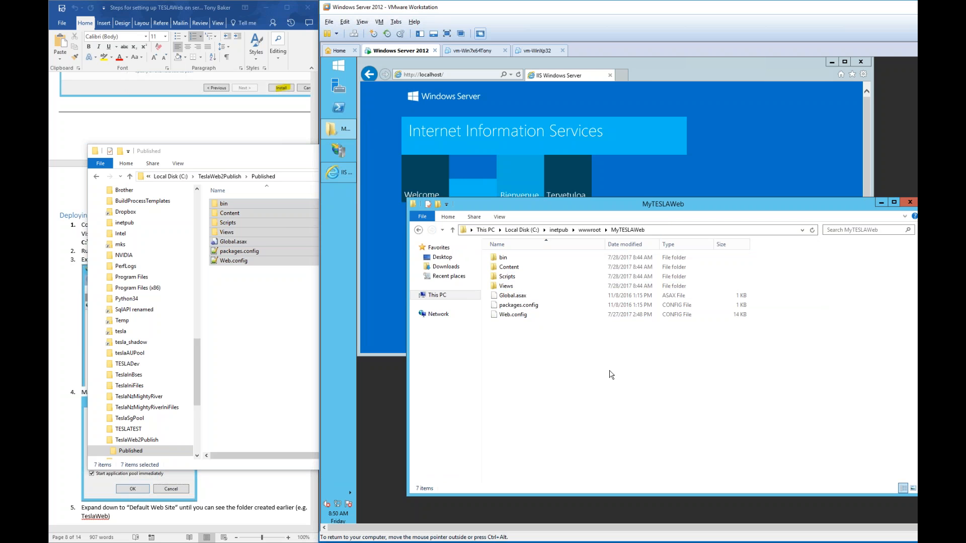
{"action": "left_click", "coordinate": [458, 74]}
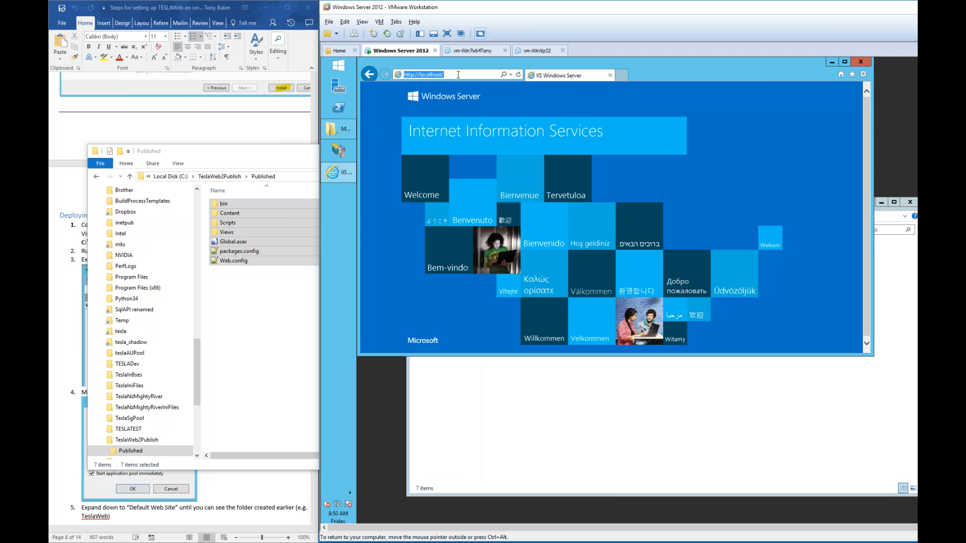
{"action": "type", "text": "MyTE"}
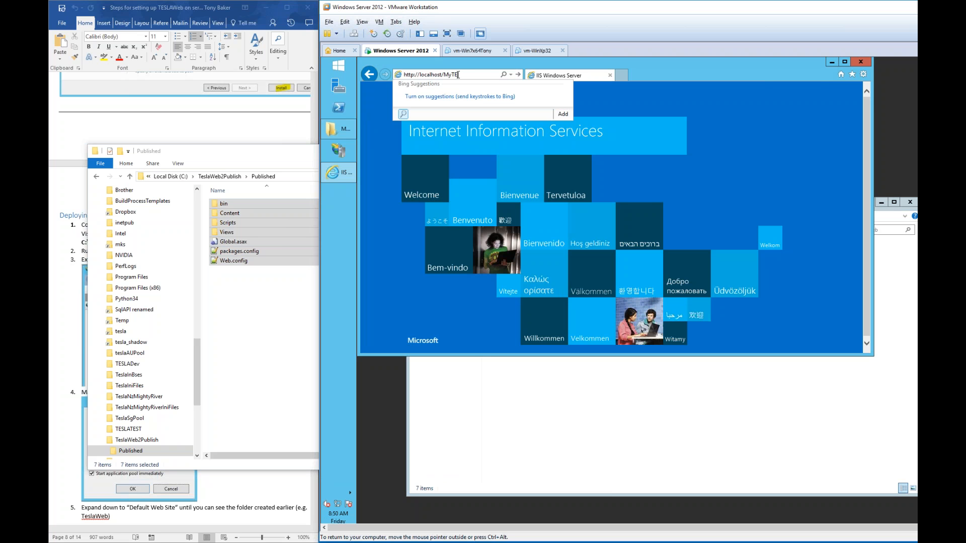
{"action": "type", "text": "SLAWeb"}
{"action": "key", "text": "Return"}
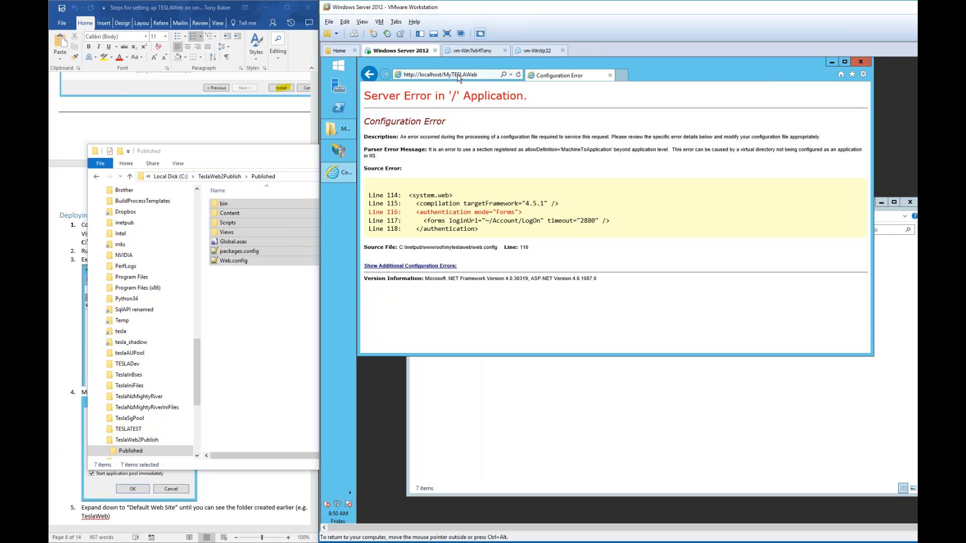
- Check the setup instructions in the Word guide, then return to the server VM
{"action": "left_click", "coordinate": [623, 419]}
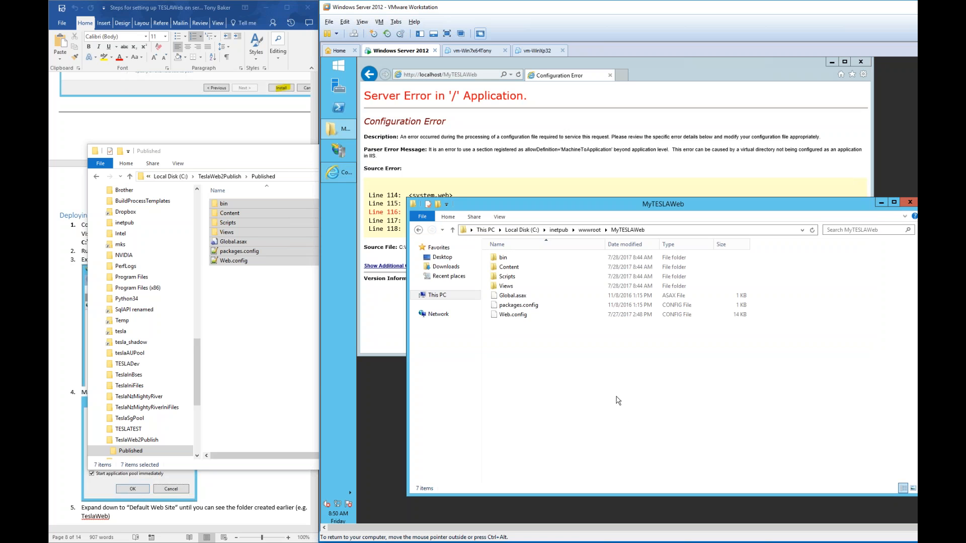
{"action": "left_click", "coordinate": [119, 29]}
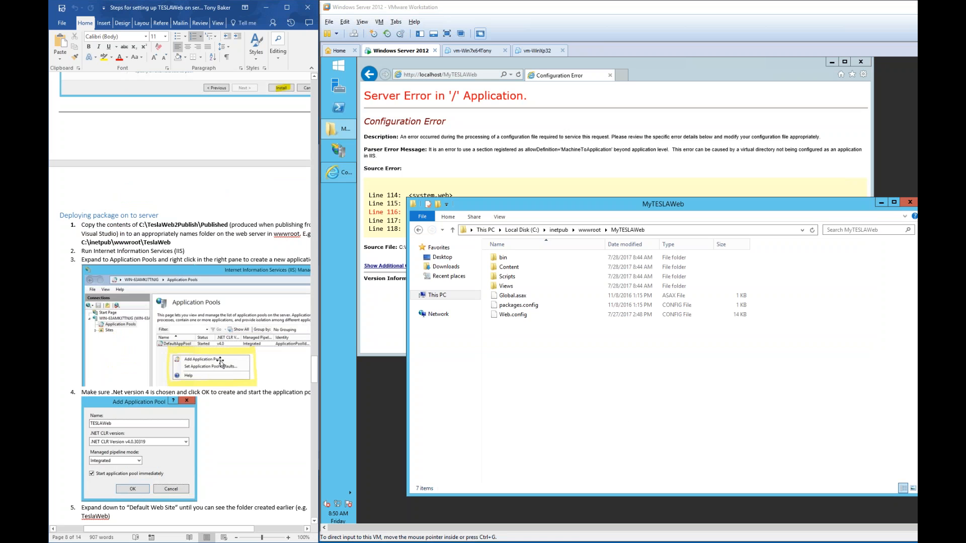
{"action": "scroll", "coordinate": [181, 302], "scroll_direction": "down", "scroll_amount": 5}
{"action": "scroll", "coordinate": [181, 242], "scroll_direction": "up", "scroll_amount": 1}
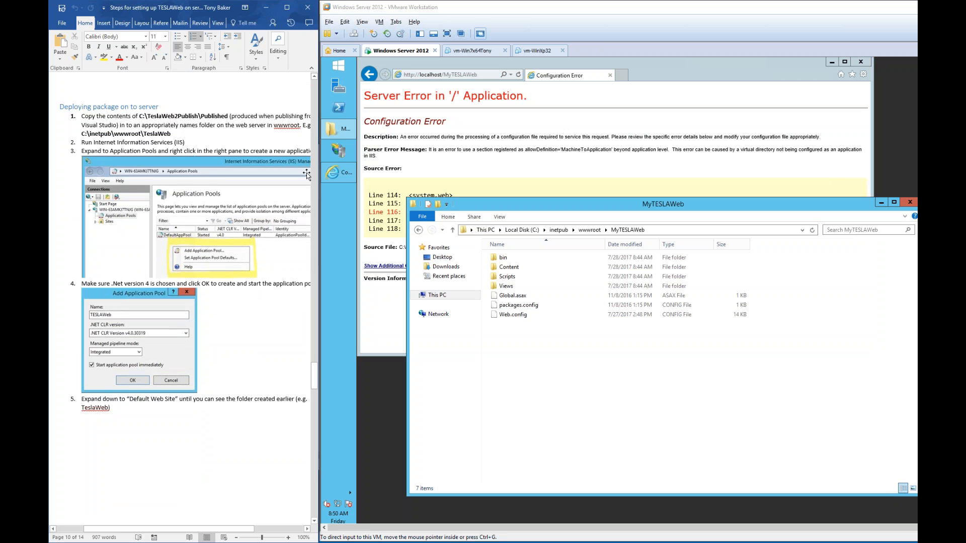
{"action": "left_click", "coordinate": [337, 153]}
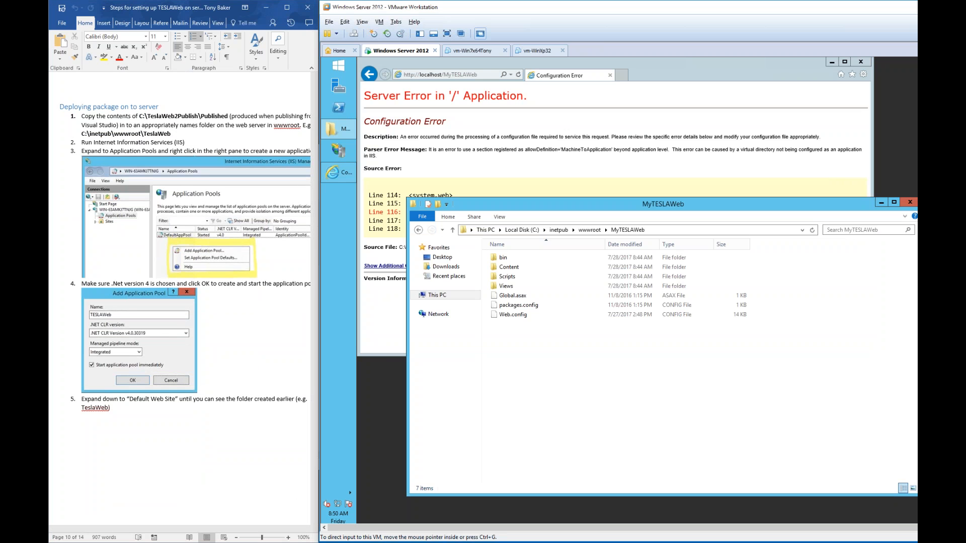
- Launch IIS Manager on the server and show the server node's Application Pools list
{"action": "left_click", "coordinate": [339, 152]}
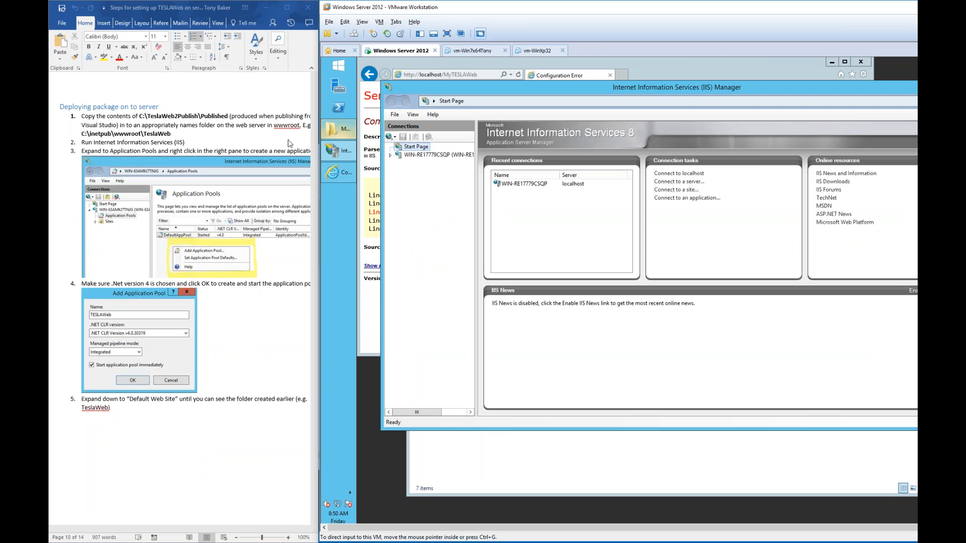
{"action": "left_click", "coordinate": [344, 69]}
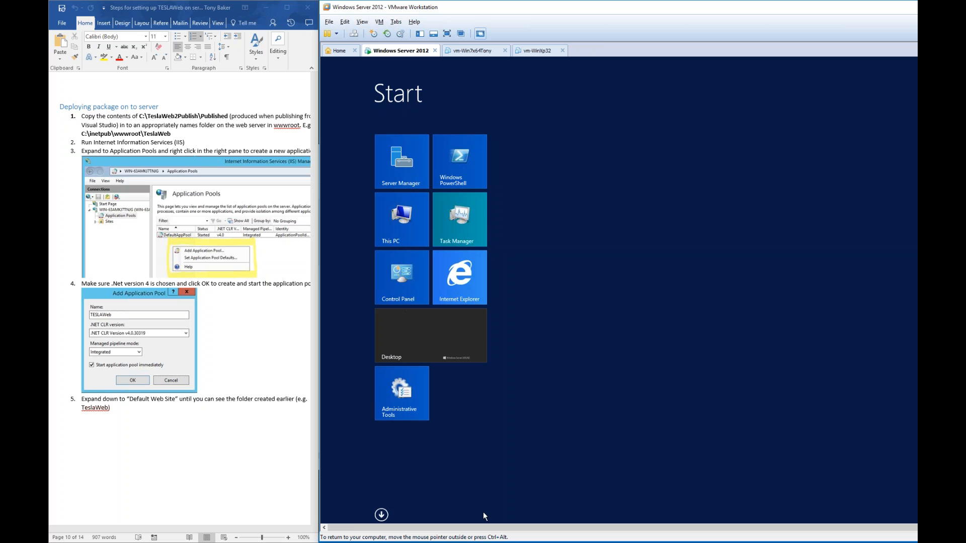
{"action": "left_click", "coordinate": [434, 352]}
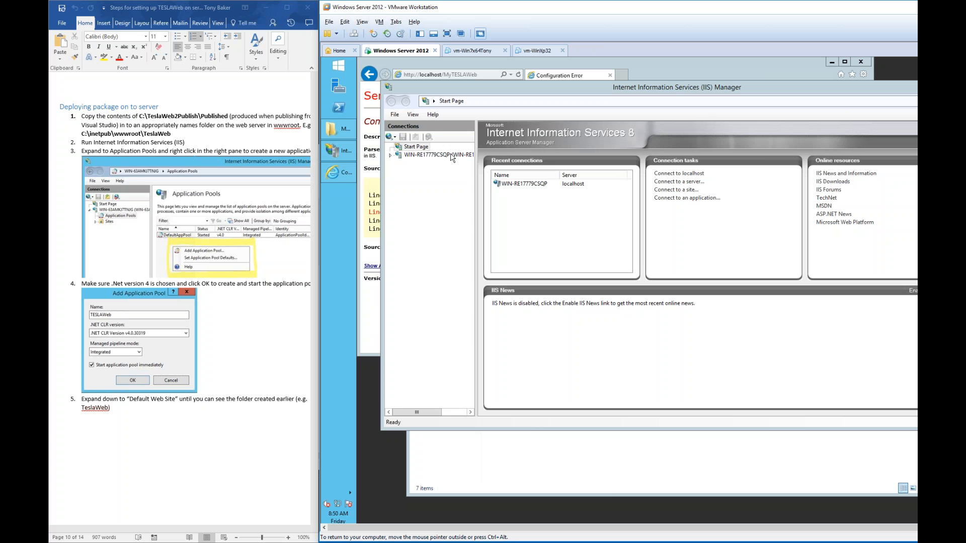
{"action": "left_click", "coordinate": [432, 156]}
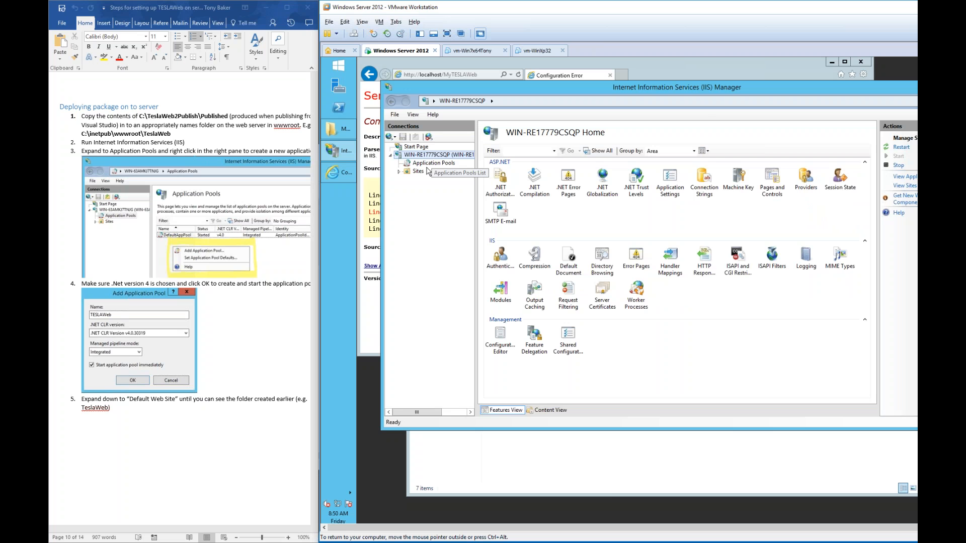
{"action": "left_click", "coordinate": [432, 163]}
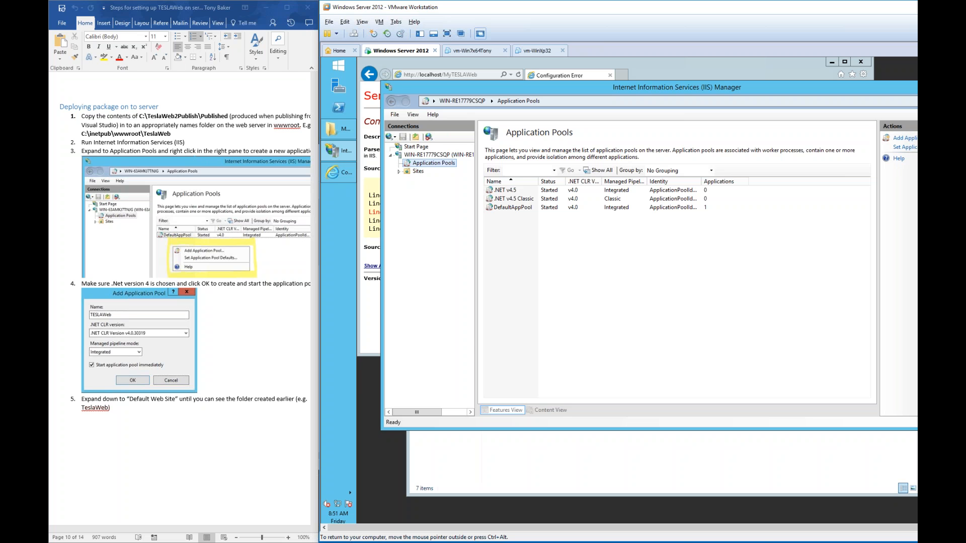
- Add a MyTESLAWeb application pool with .NET CLR v4.0.30319 and Integrated pipeline mode
{"action": "right_click", "coordinate": [522, 236]}
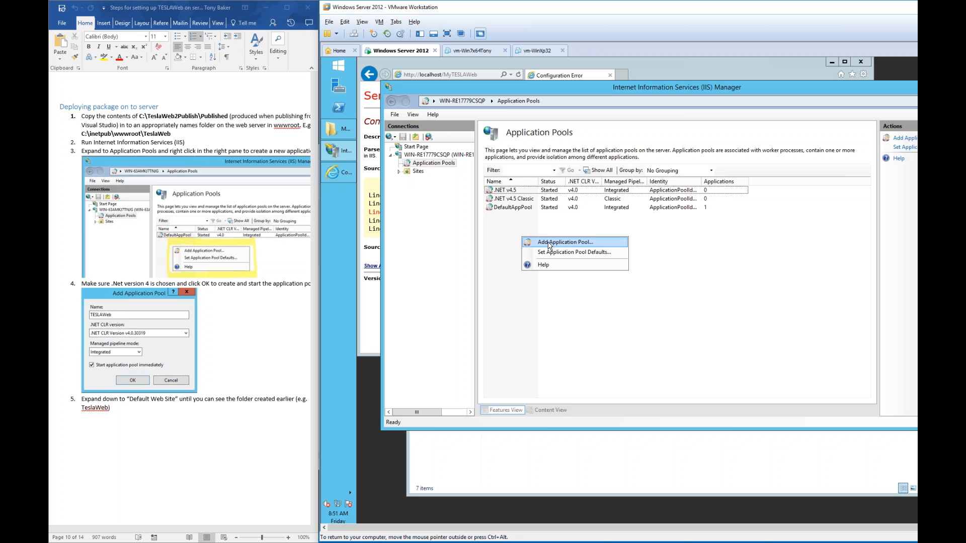
{"action": "left_click", "coordinate": [543, 244]}
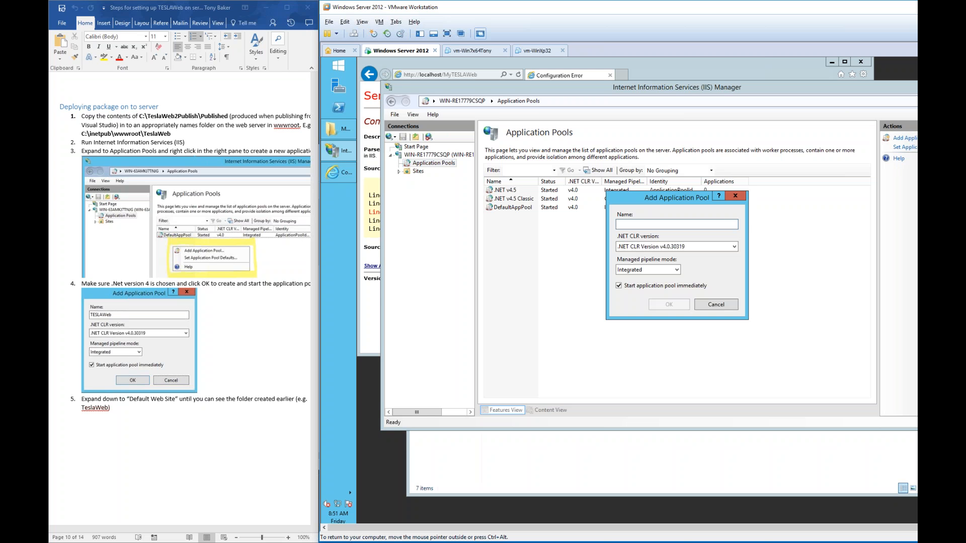
{"action": "type", "text": "MyTESLAWeb"}
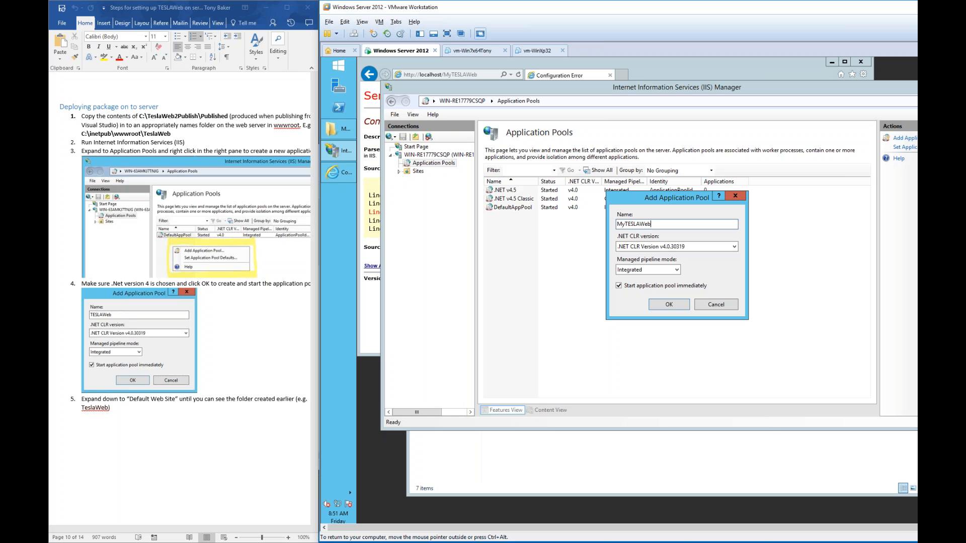
{"action": "left_click_drag", "start_coordinate": [679, 222], "coordinate": [582, 221]}
{"action": "left_click", "coordinate": [733, 247]}
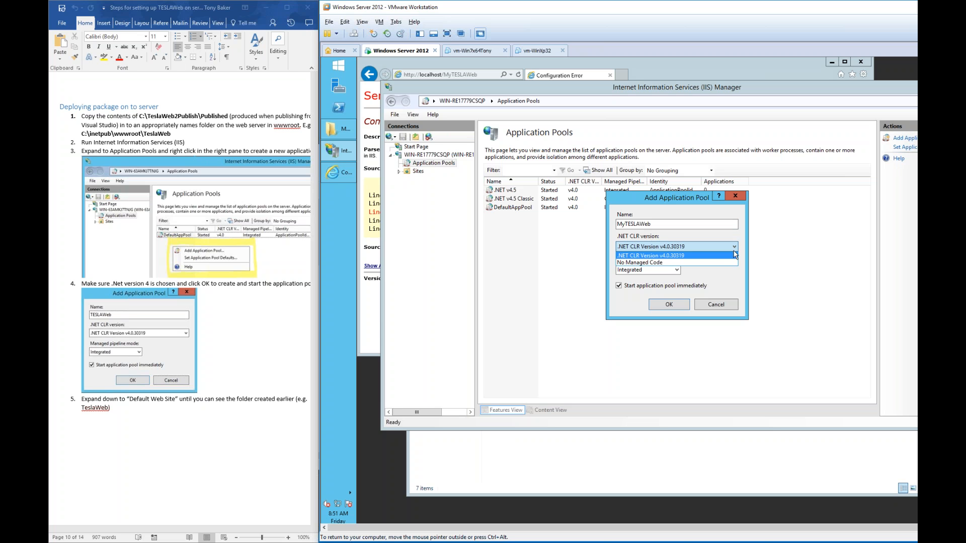
{"action": "left_click", "coordinate": [730, 256]}
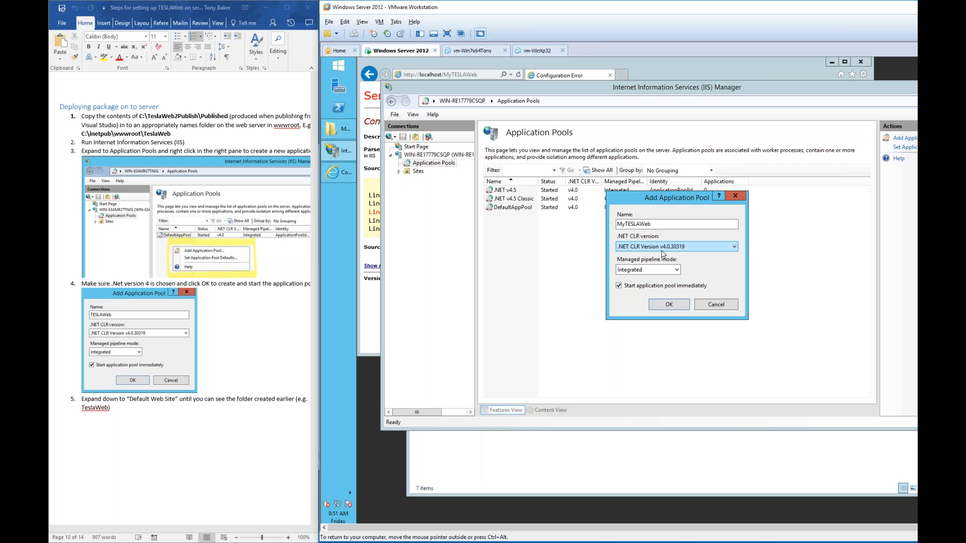
{"action": "key", "text": "Tab"}
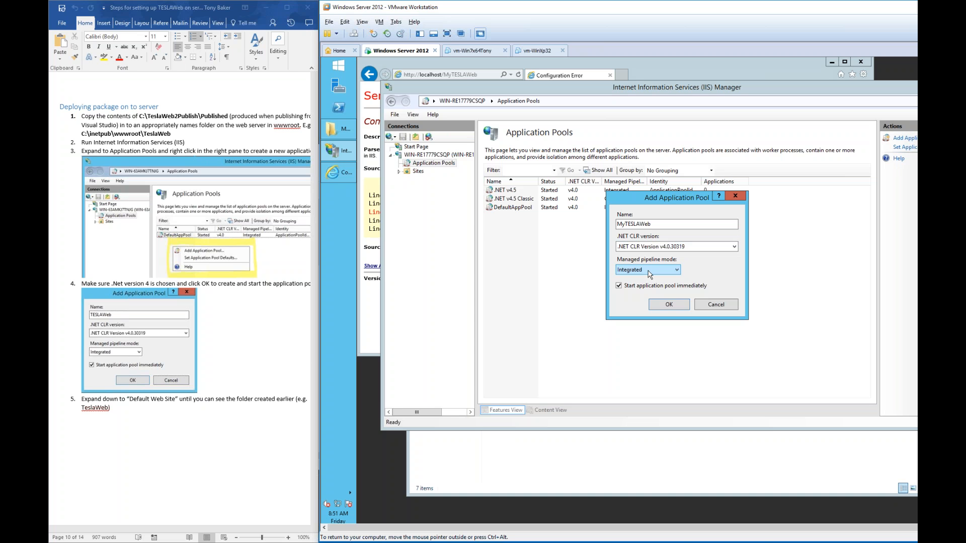
{"action": "left_click", "coordinate": [677, 270]}
{"action": "left_click", "coordinate": [676, 270]}
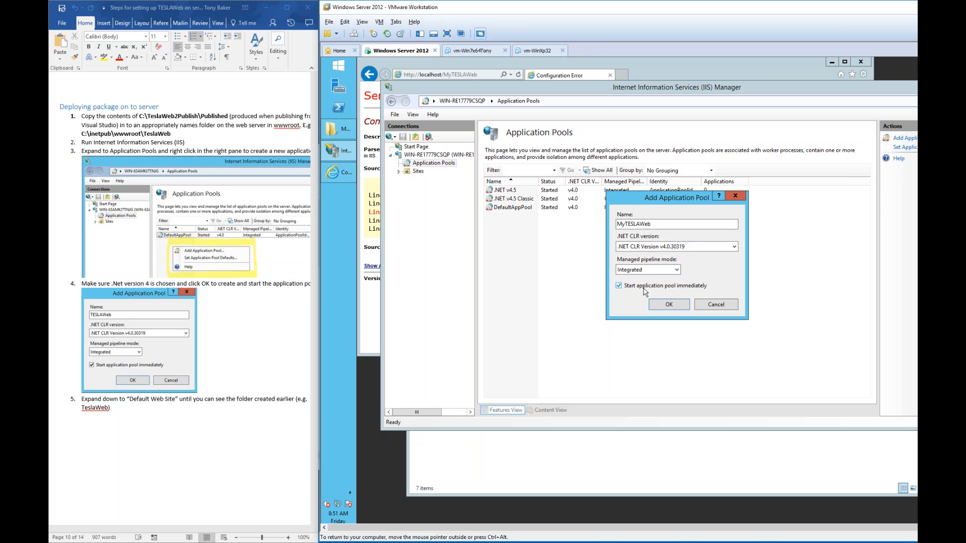
{"action": "left_click", "coordinate": [669, 304]}
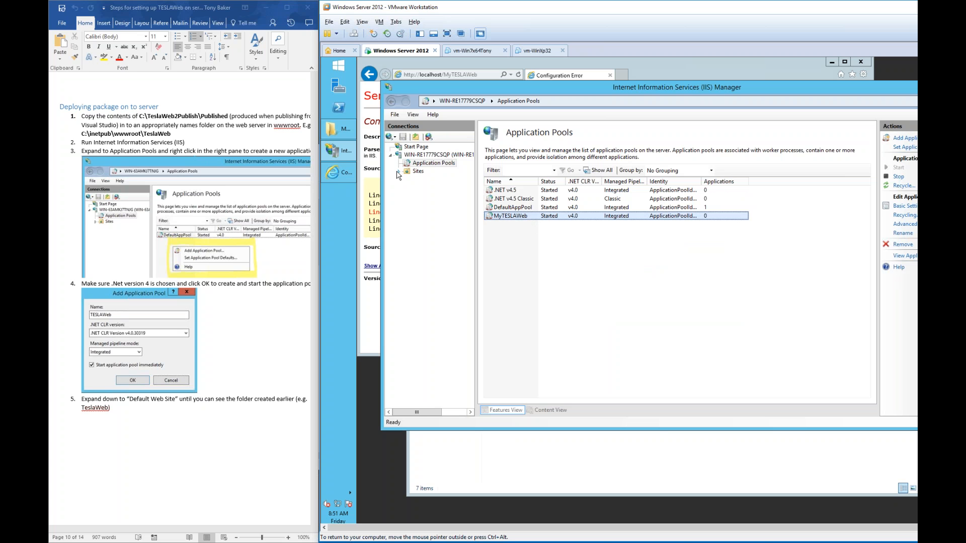
- Convert the MyTESLAWeb folder under Default Web Site to an application using the MyTESLAWeb pool
{"action": "left_click", "coordinate": [398, 171]}
{"action": "left_click", "coordinate": [407, 180]}
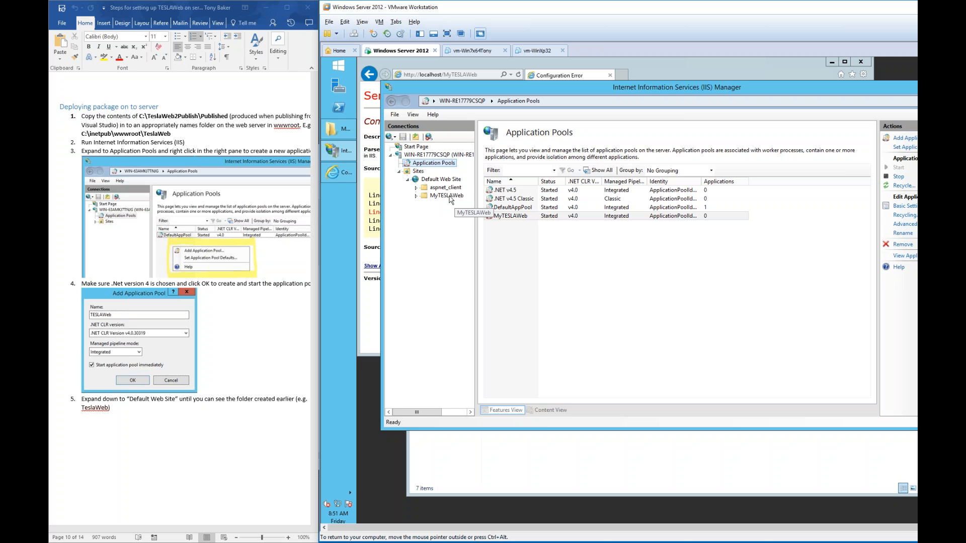
{"action": "right_click", "coordinate": [451, 199]}
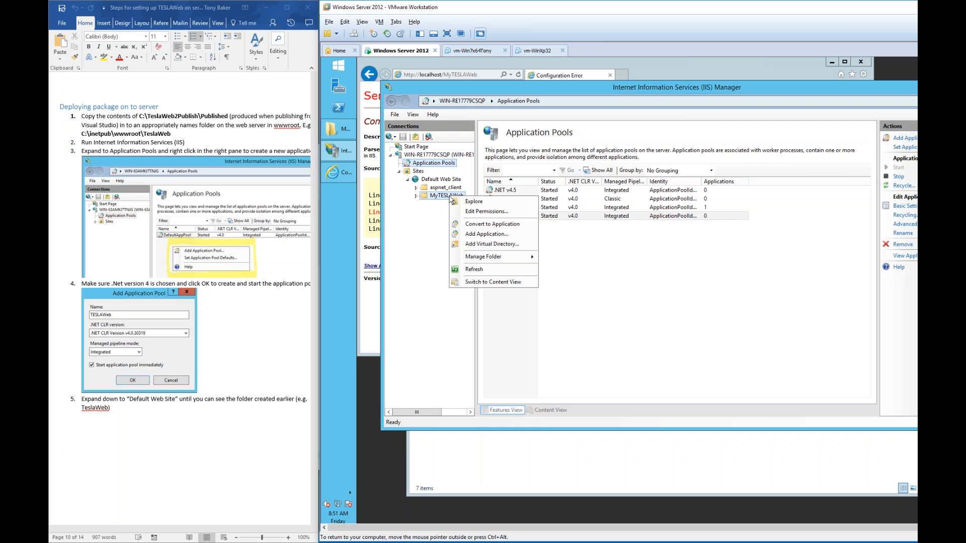
{"action": "left_click", "coordinate": [480, 224]}
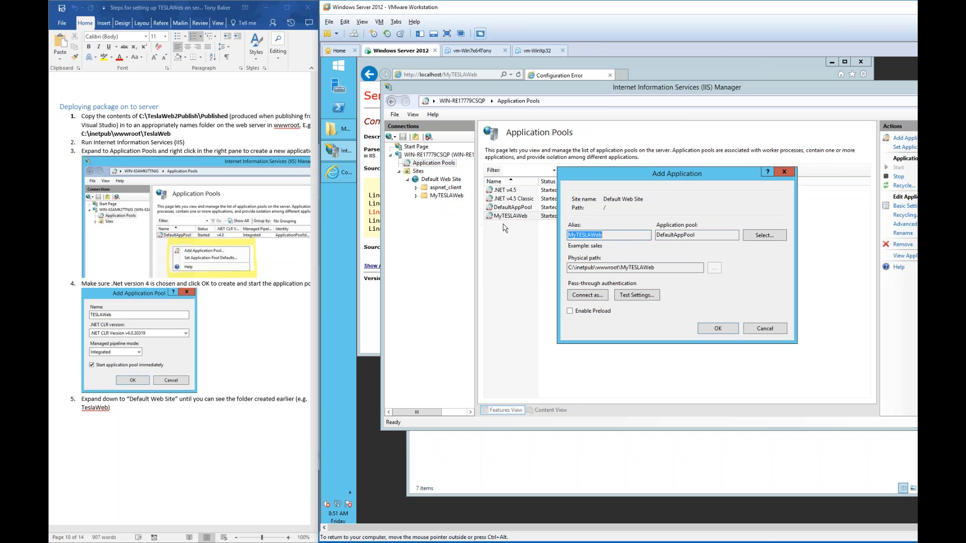
{"action": "left_click", "coordinate": [764, 235]}
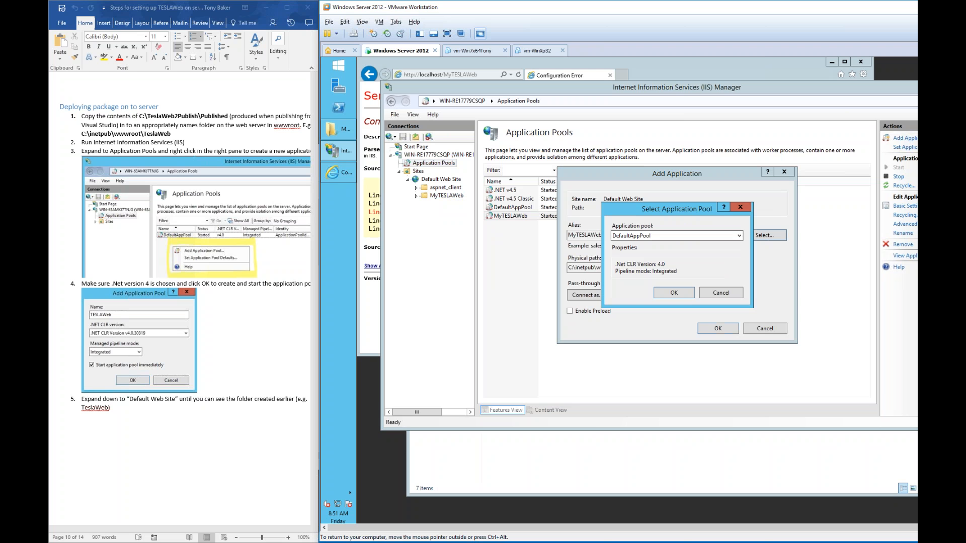
{"action": "left_click", "coordinate": [739, 236]}
{"action": "left_click", "coordinate": [646, 265]}
{"action": "left_click", "coordinate": [678, 294]}
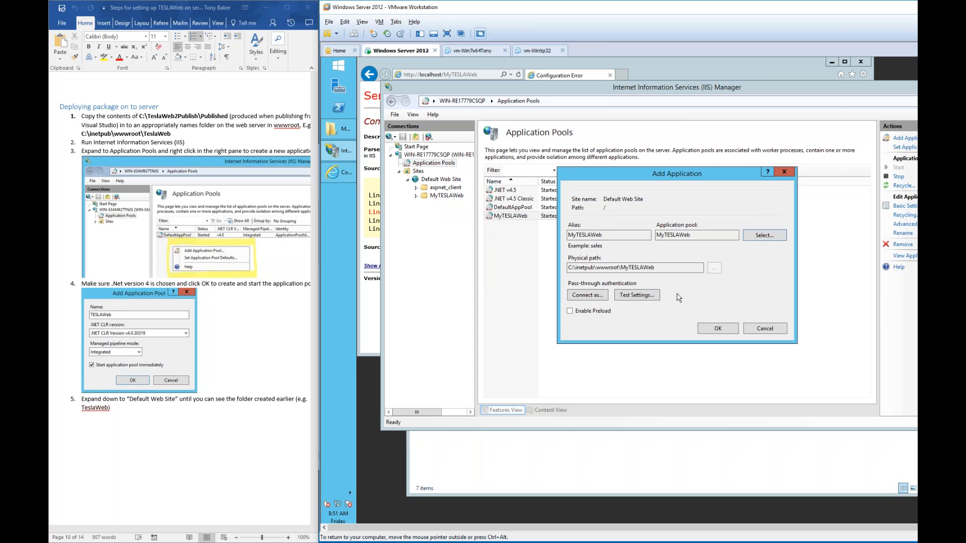
{"action": "left_click", "coordinate": [718, 328]}
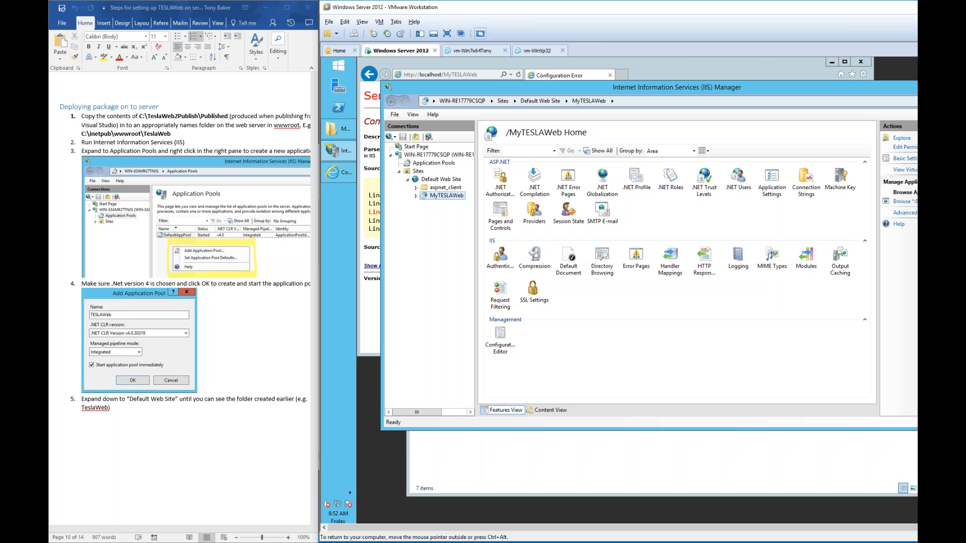
- Reload the MyTESLAWeb page, then select the registry header and HKEY lines in the Word guide
{"action": "left_click", "coordinate": [486, 75]}
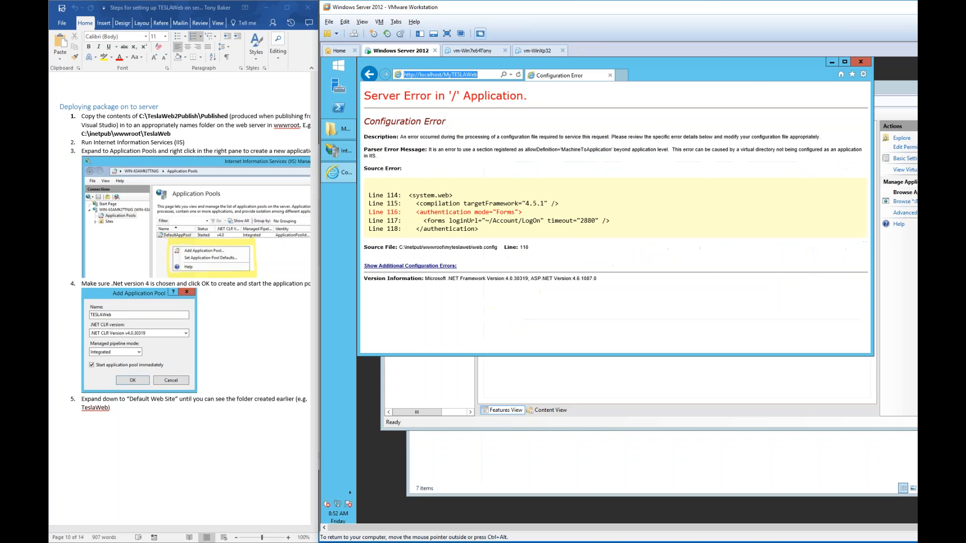
{"action": "key", "text": "Return"}
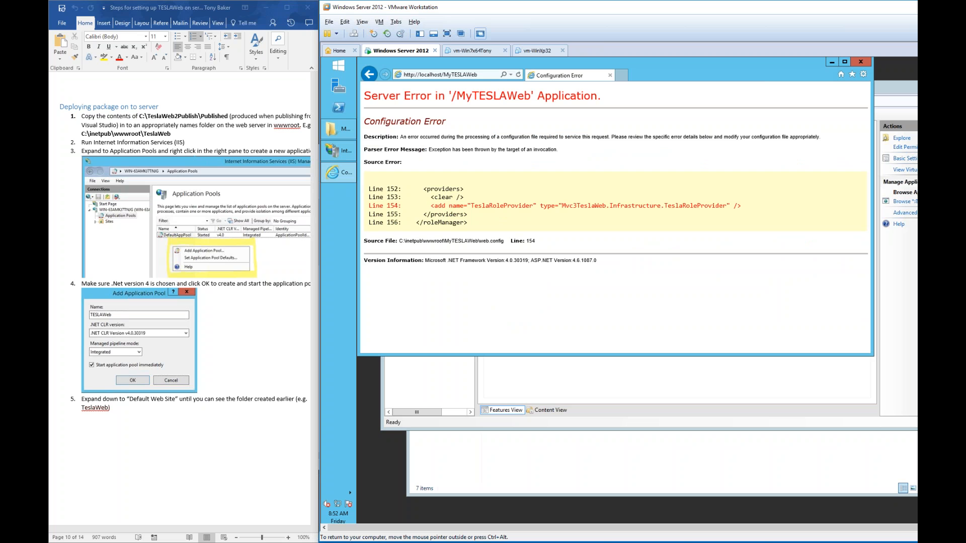
{"action": "left_click", "coordinate": [234, 257]}
{"action": "scroll", "coordinate": [235, 256], "scroll_direction": "down", "scroll_amount": 6}
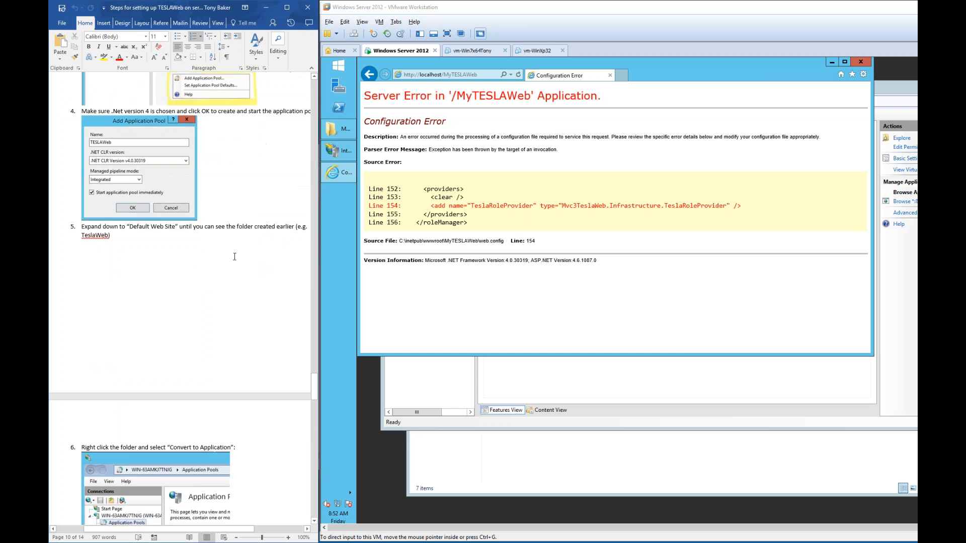
{"action": "scroll", "coordinate": [234, 256], "scroll_direction": "down", "scroll_amount": 20}
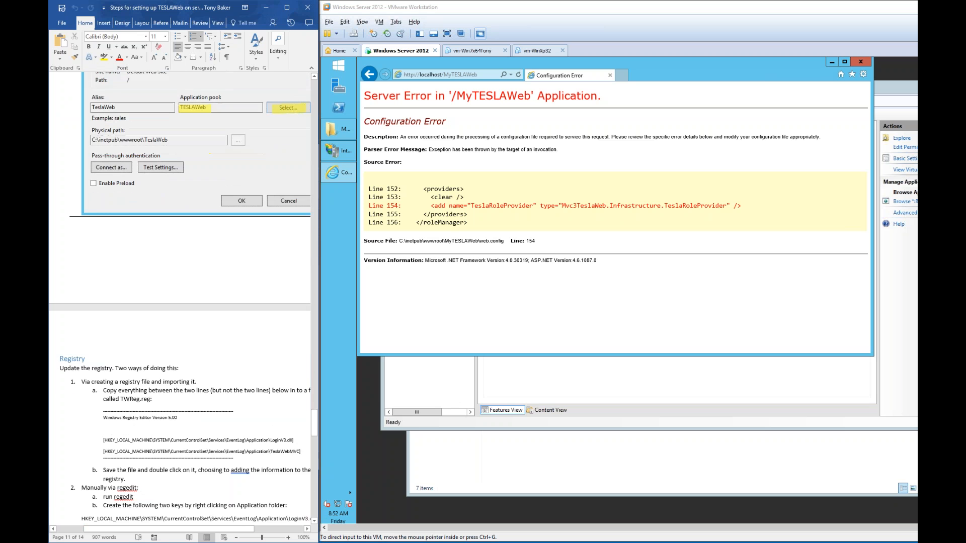
{"action": "scroll", "coordinate": [234, 257], "scroll_direction": "down", "scroll_amount": 8}
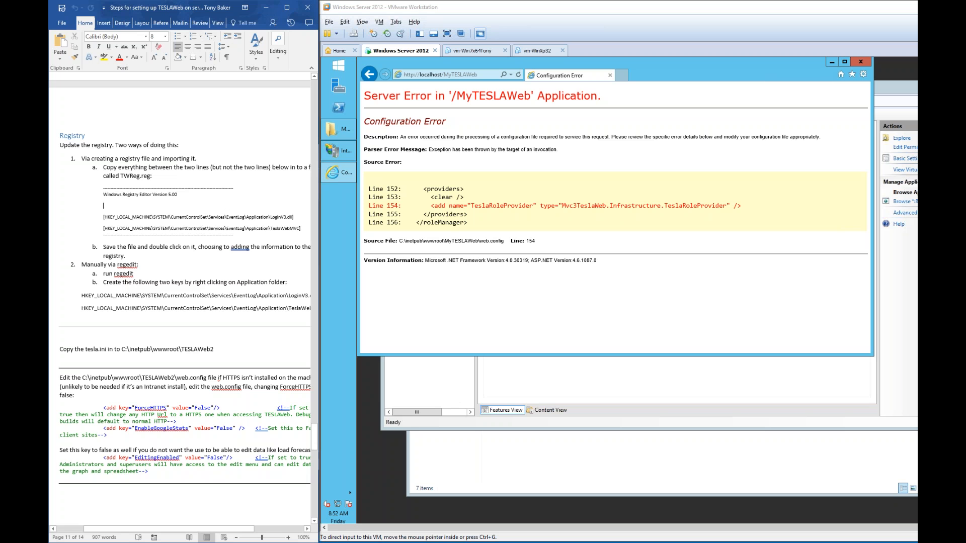
{"action": "left_click_drag", "start_coordinate": [301, 229], "coordinate": [130, 209]}
{"action": "key", "text": "ctrl+c"}
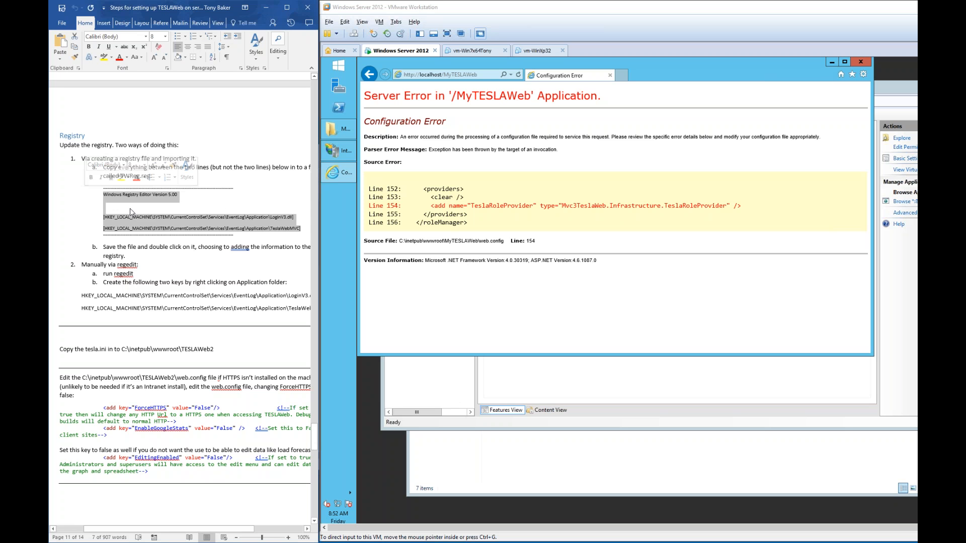
- Minimize Internet Explorer and close IIS Manager to reveal the VM desktop
{"action": "left_click", "coordinate": [835, 65]}
{"action": "left_click", "coordinate": [832, 63]}
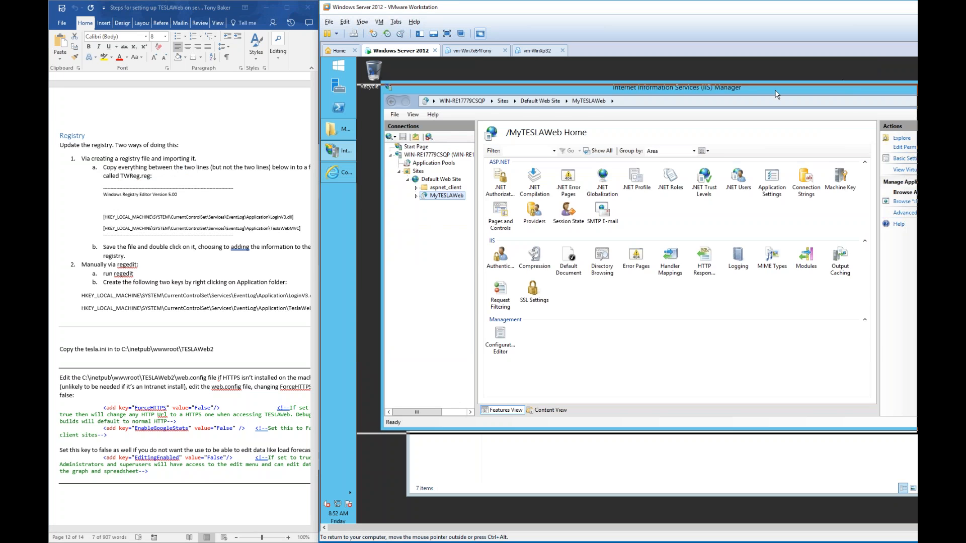
{"action": "left_click", "coordinate": [908, 89]}
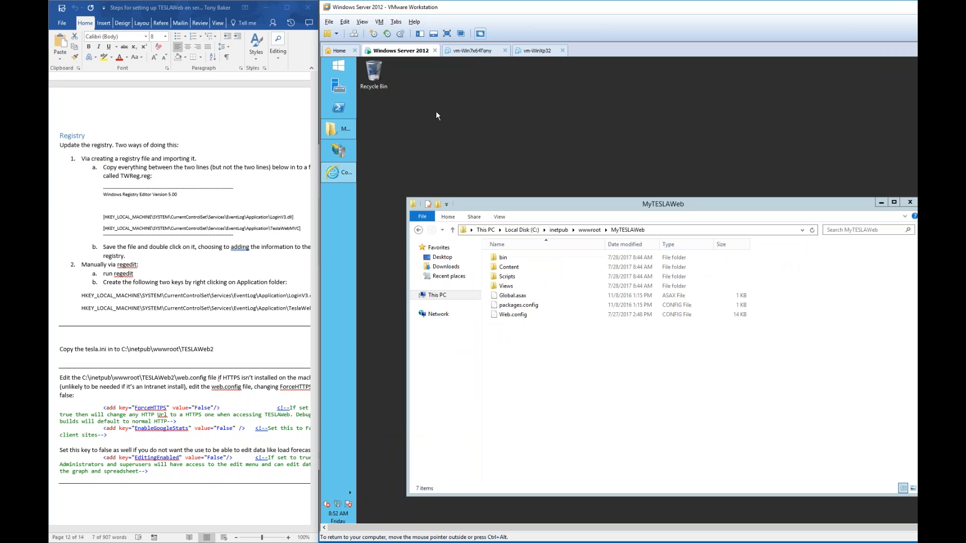
- Create a 'TESLA reg' text document on the desktop and paste the registry entries into it
{"action": "right_click", "coordinate": [365, 94]}
{"action": "mouse_move", "coordinate": [405, 159]}
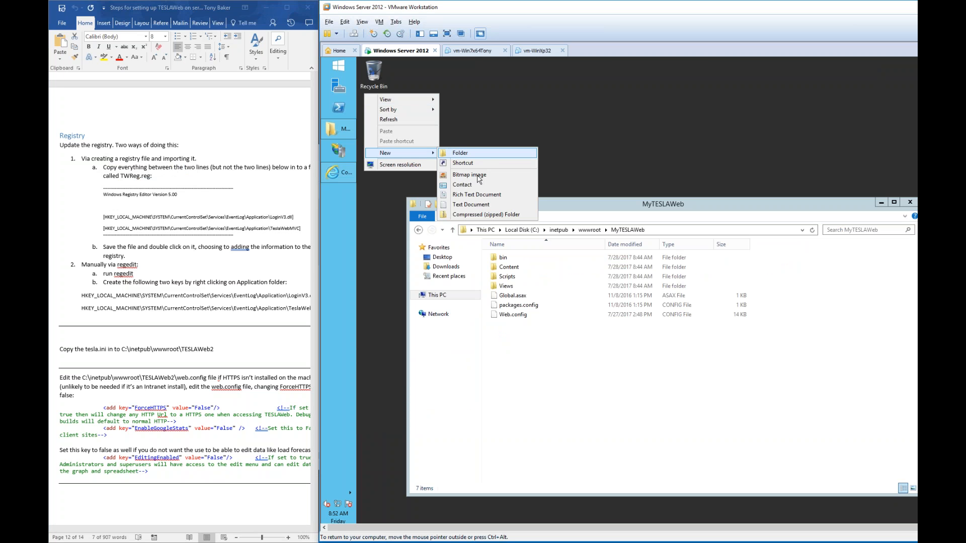
{"action": "left_click", "coordinate": [471, 204]}
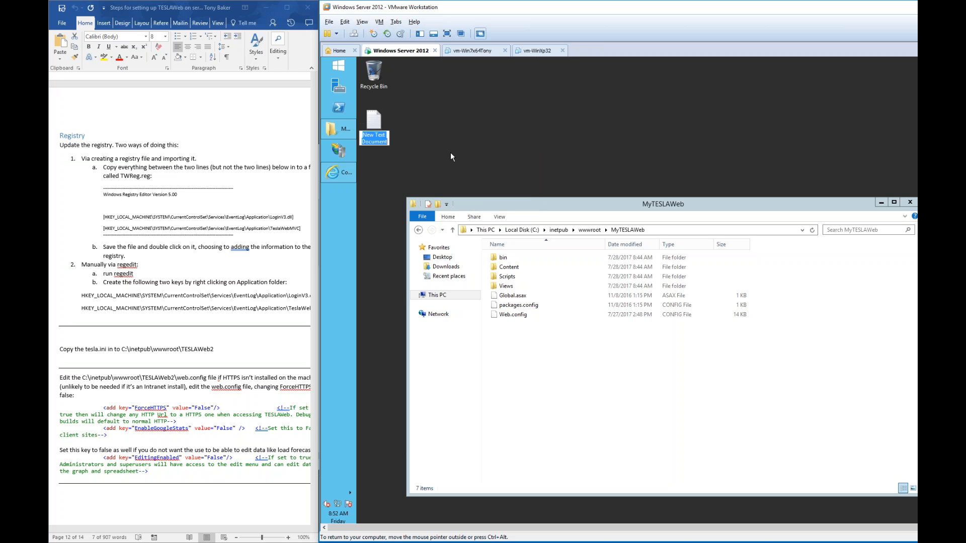
{"action": "type", "text": "TESLA"}
{"action": "key", "text": "Return"}
{"action": "key", "text": "Return"}
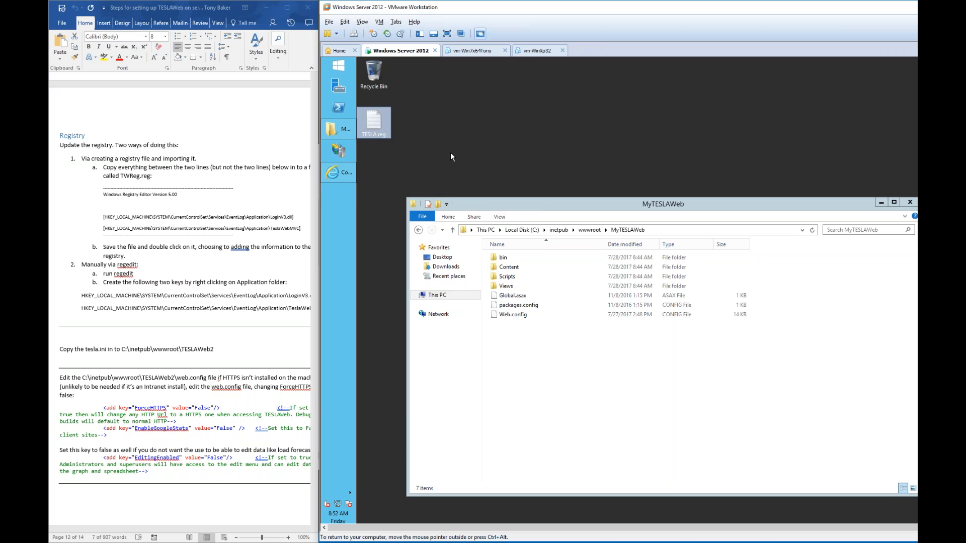
{"action": "key", "text": "ctrl+v"}
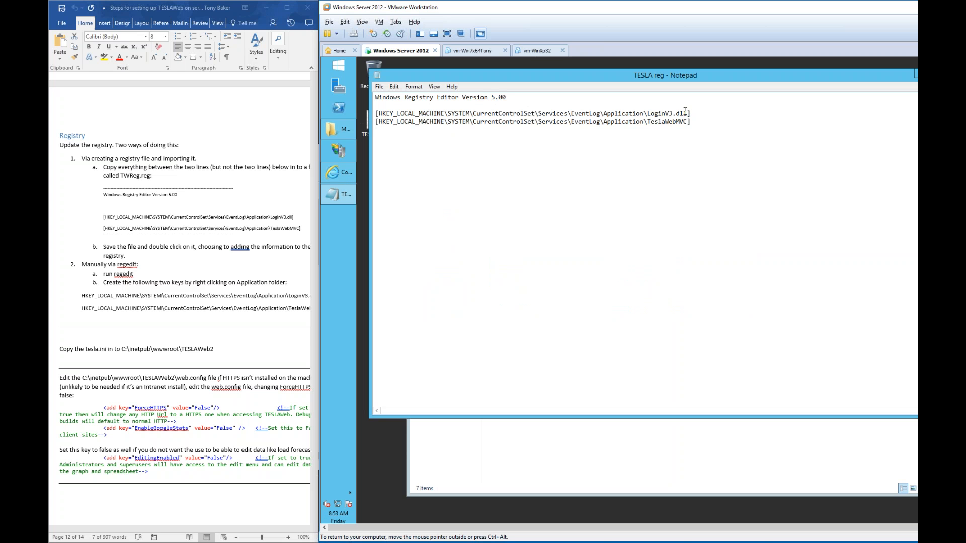
- Save the registry entries as TESLA reg.txt and close Notepad
{"action": "left_click_drag", "start_coordinate": [650, 114], "coordinate": [697, 117]}
{"action": "left_click", "coordinate": [666, 122]}
{"action": "left_click", "coordinate": [380, 87]}
{"action": "left_click", "coordinate": [390, 140]}
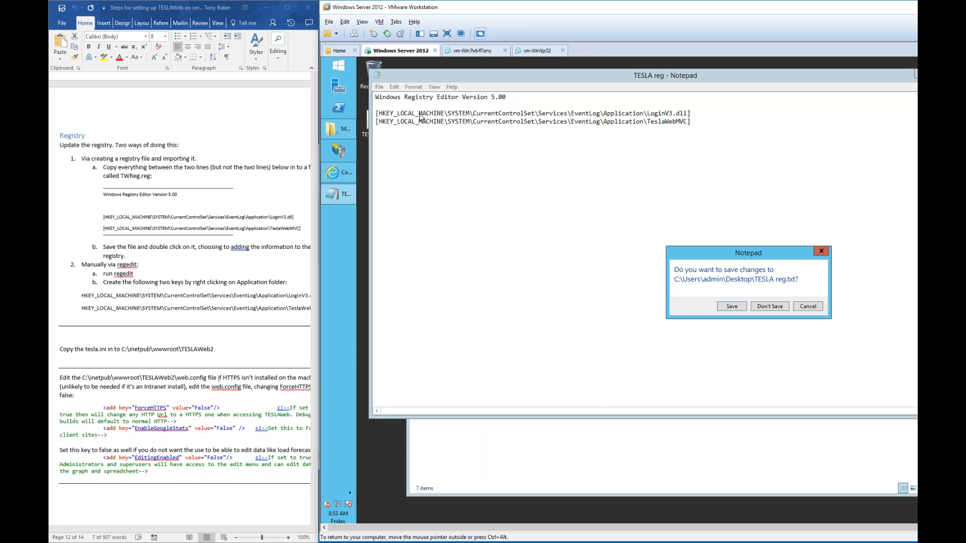
{"action": "left_click", "coordinate": [724, 306]}
- Turn off 'Hide extensions for known file types' in Explorer's Folder Options
{"action": "left_click_drag", "start_coordinate": [694, 142], "coordinate": [695, 202]}
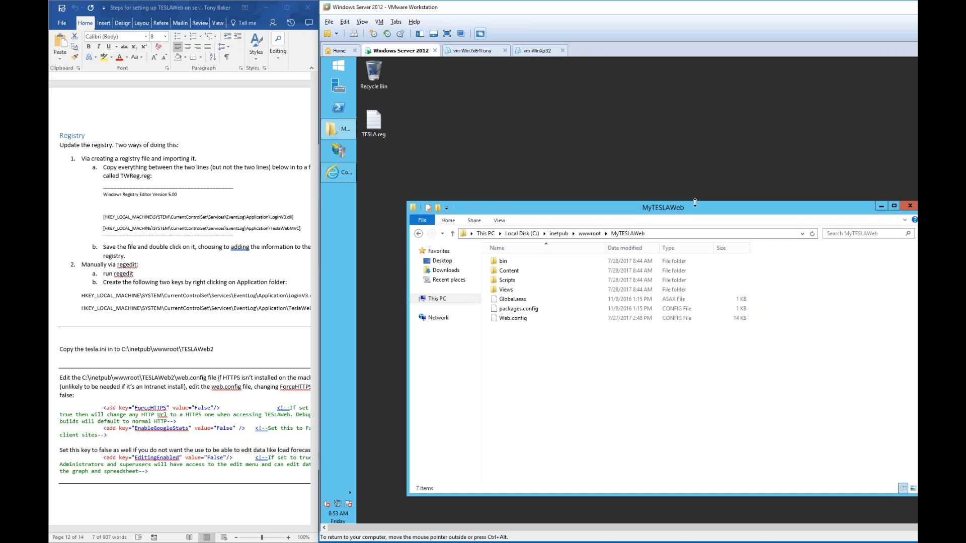
{"action": "left_click", "coordinate": [500, 221]}
{"action": "left_click", "coordinate": [845, 240]}
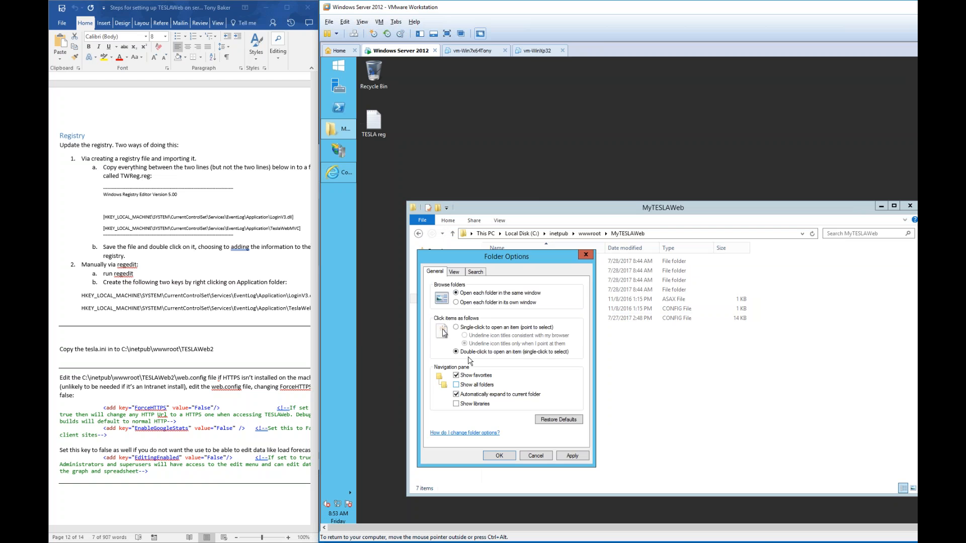
{"action": "left_click", "coordinate": [455, 272]}
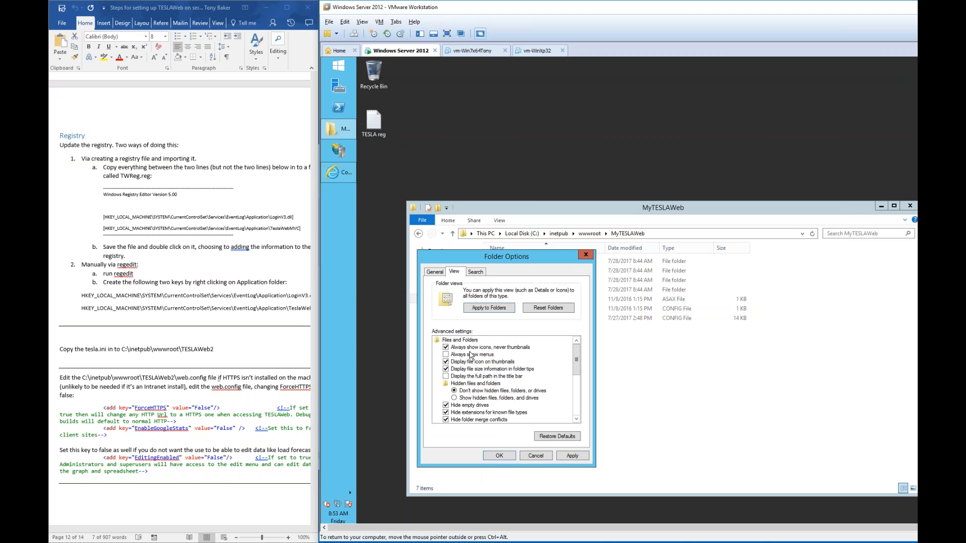
{"action": "left_click", "coordinate": [466, 414]}
{"action": "left_click", "coordinate": [499, 455]}
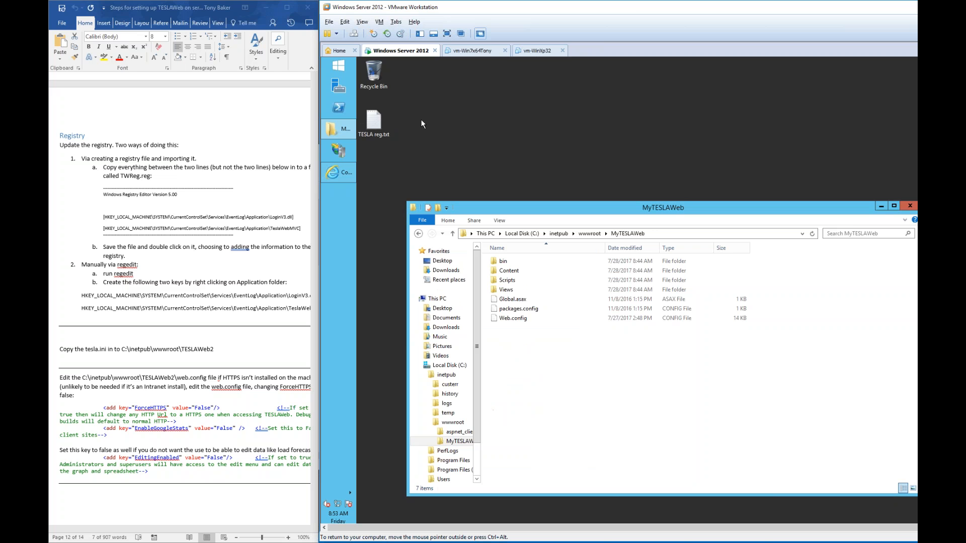
{"action": "left_click", "coordinate": [385, 134]}
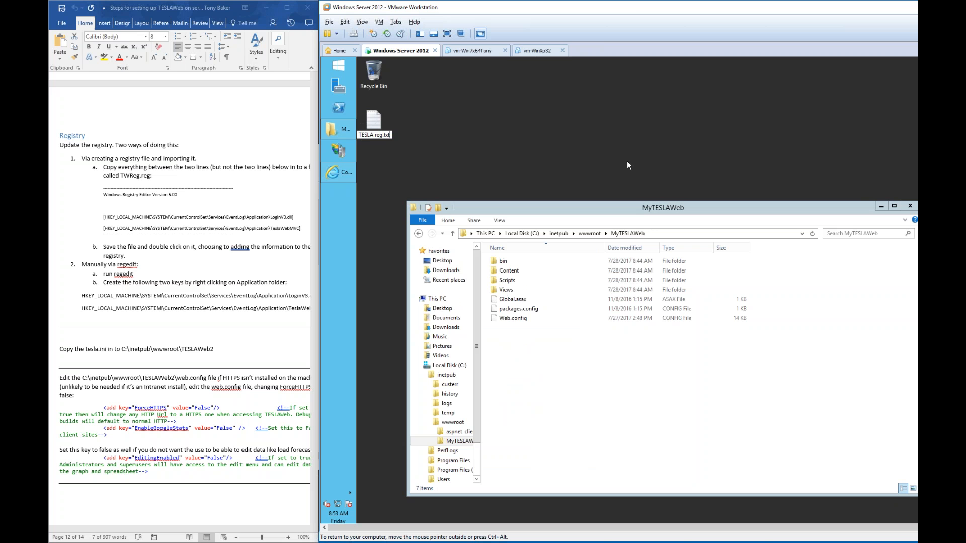
- Rename the desktop file to TESLA reg.reg, accepting the extension-change warning
{"action": "key", "text": "BackSpace"}
{"action": "type", "text": "reg"}
{"action": "key", "text": "Return"}
{"action": "key", "text": "Return"}
{"action": "key", "text": "F2"}
{"action": "left_click", "coordinate": [382, 135]}
{"action": "type", "text": "."}
{"action": "key", "text": "Return"}
{"action": "key", "text": "Return"}
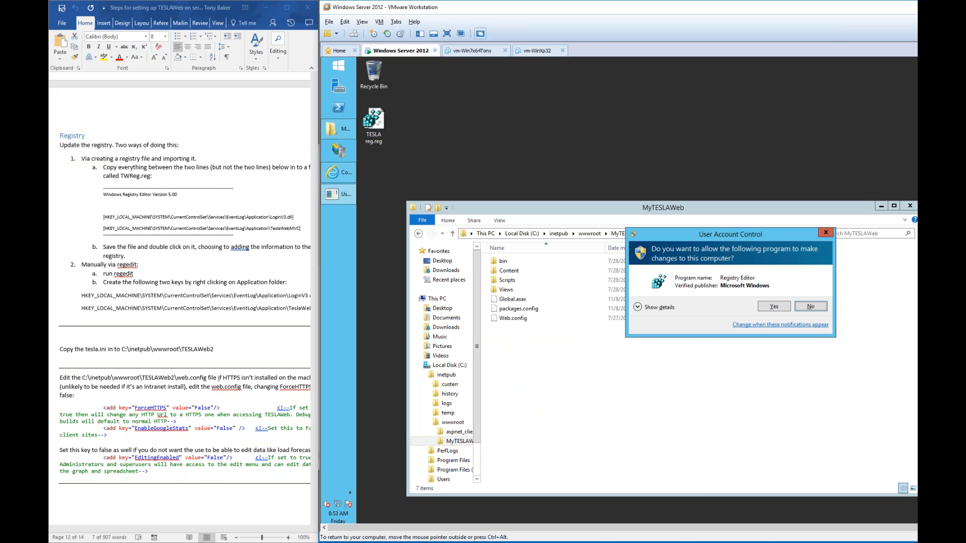
- Merge TESLA reg.reg into the registry, approving UAC and the Registry Editor prompt
{"action": "left_click_drag", "start_coordinate": [667, 231], "coordinate": [460, 91]}
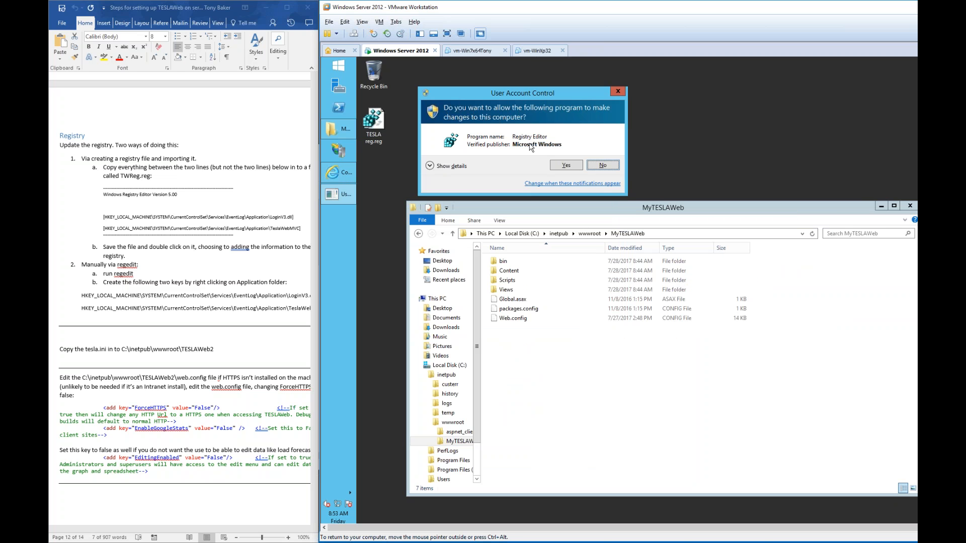
{"action": "left_click", "coordinate": [565, 165]}
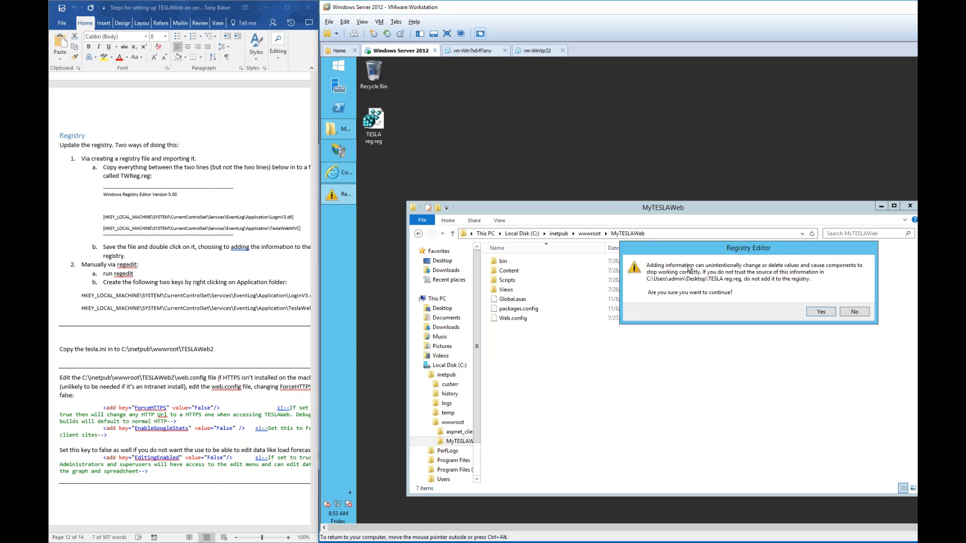
{"action": "left_click", "coordinate": [819, 312]}
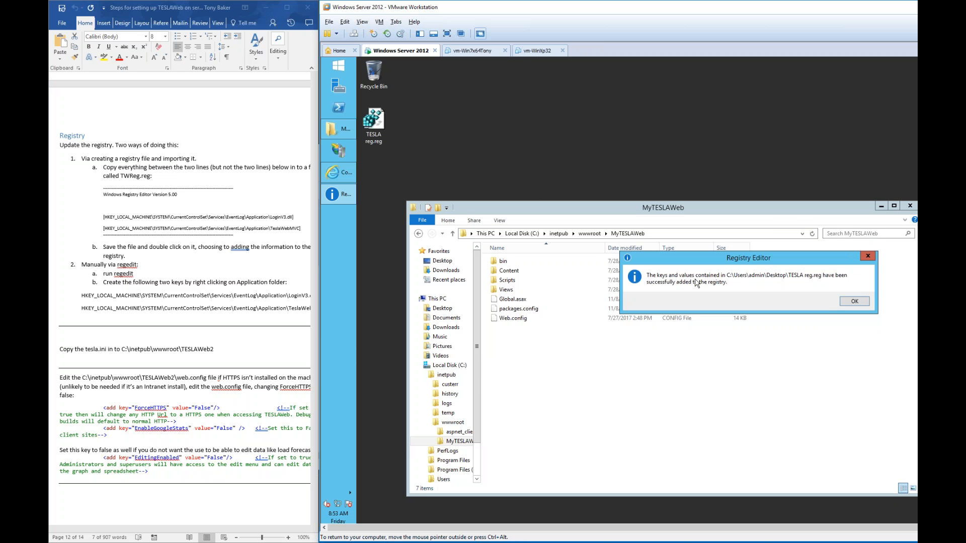
{"action": "left_click", "coordinate": [854, 301]}
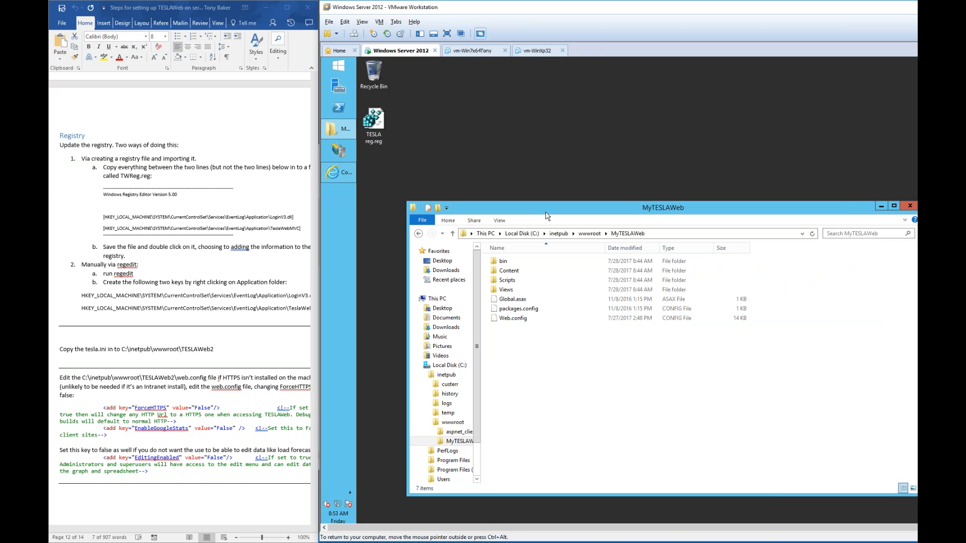
- Reselect the guide's registry block, then restore the MyTESLAWeb error page and folder window
{"action": "left_click_drag", "start_coordinate": [103, 194], "coordinate": [253, 223]}
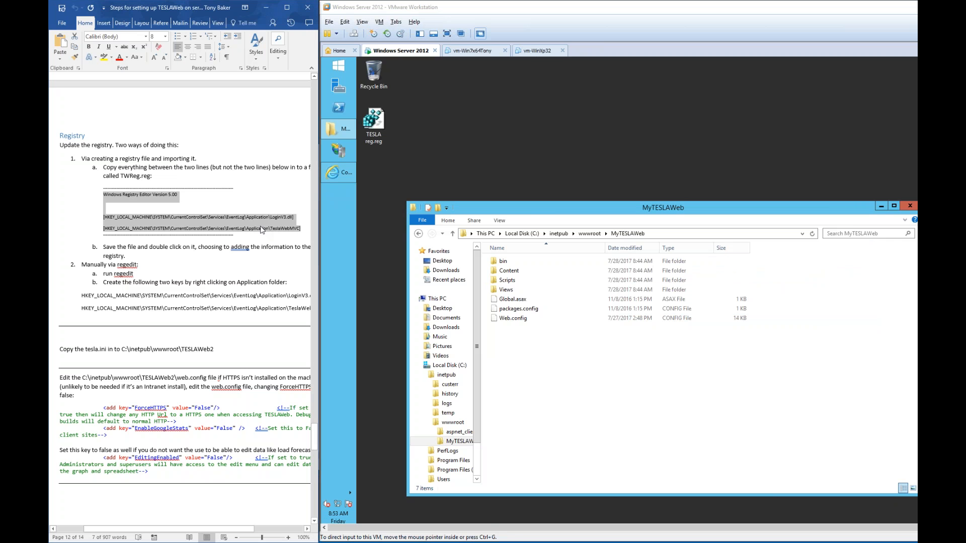
{"action": "scroll", "coordinate": [258, 222], "scroll_direction": "down", "scroll_amount": 5}
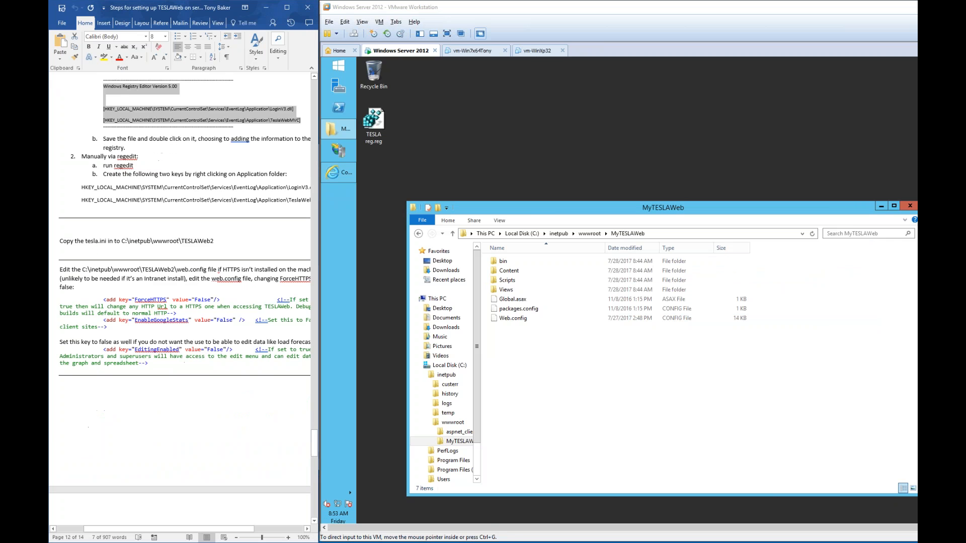
{"action": "left_click", "coordinate": [344, 180]}
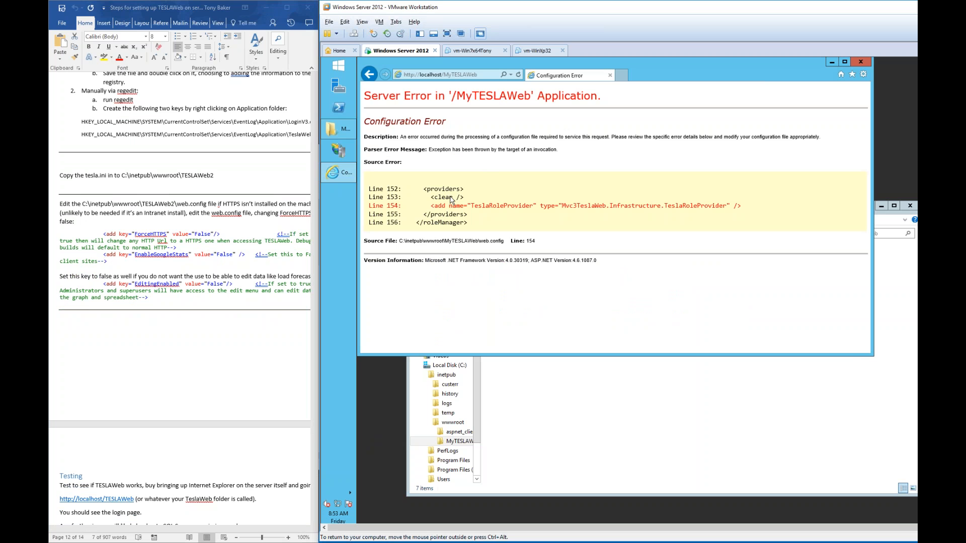
{"action": "left_click", "coordinate": [338, 129]}
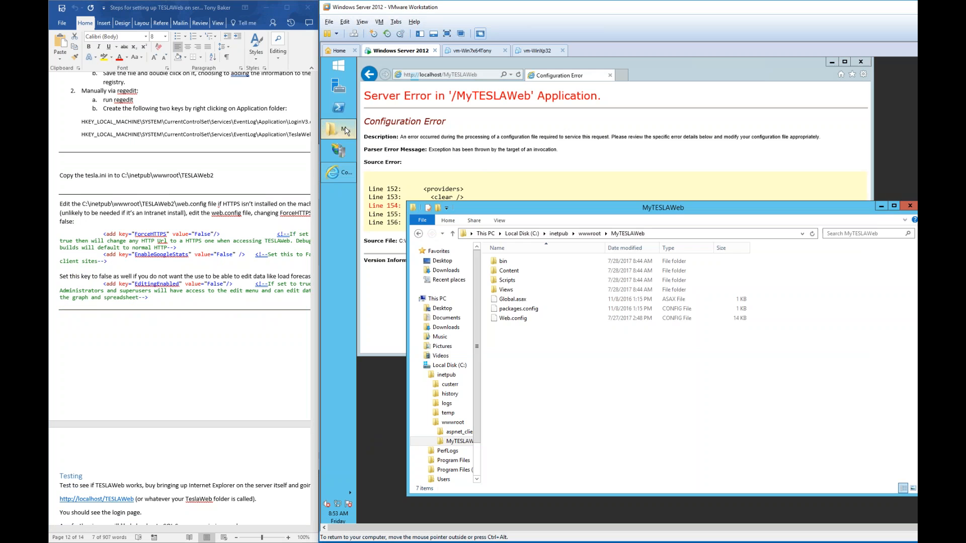
- Open the site's Web.config in Notepad and locate the ForceHTTPS setting
{"action": "double_click", "coordinate": [520, 322]}
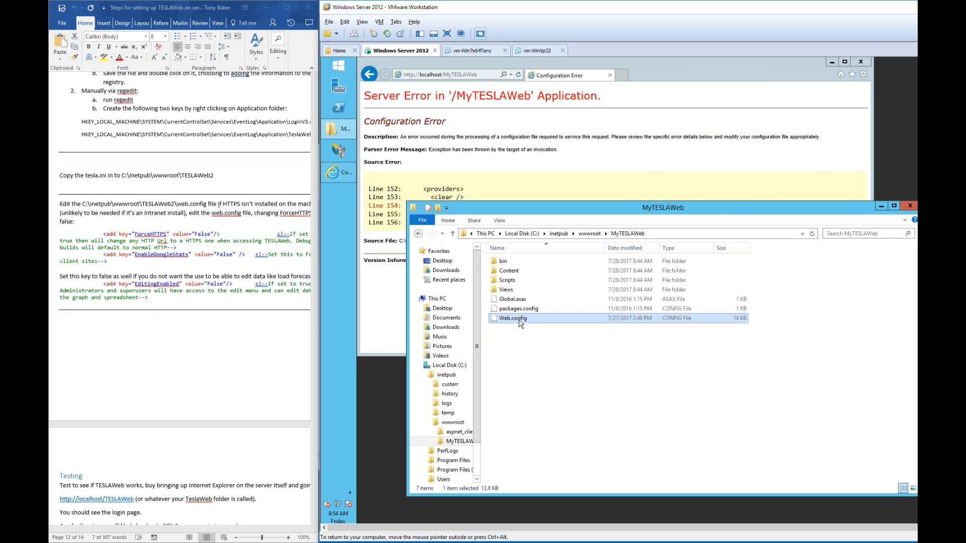
{"action": "left_click", "coordinate": [688, 213]}
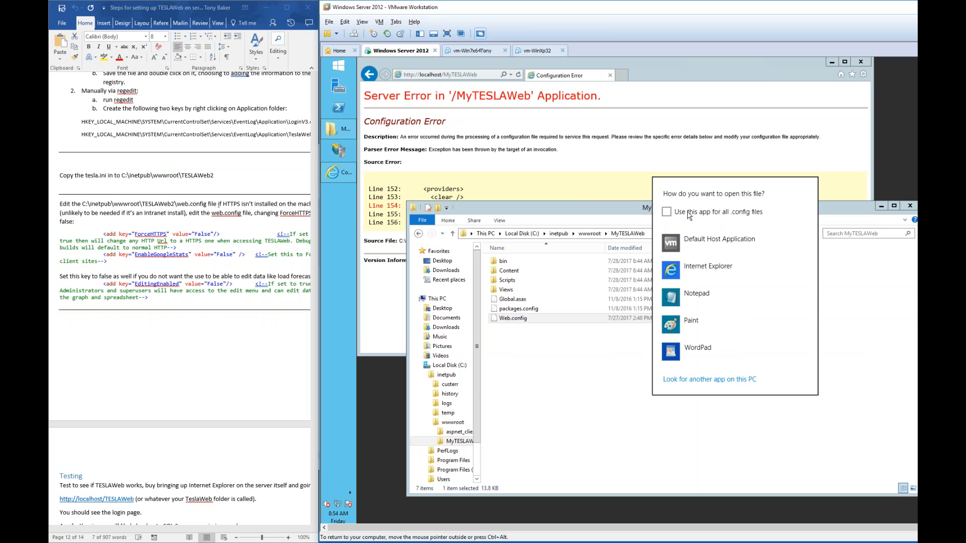
{"action": "left_click", "coordinate": [699, 297]}
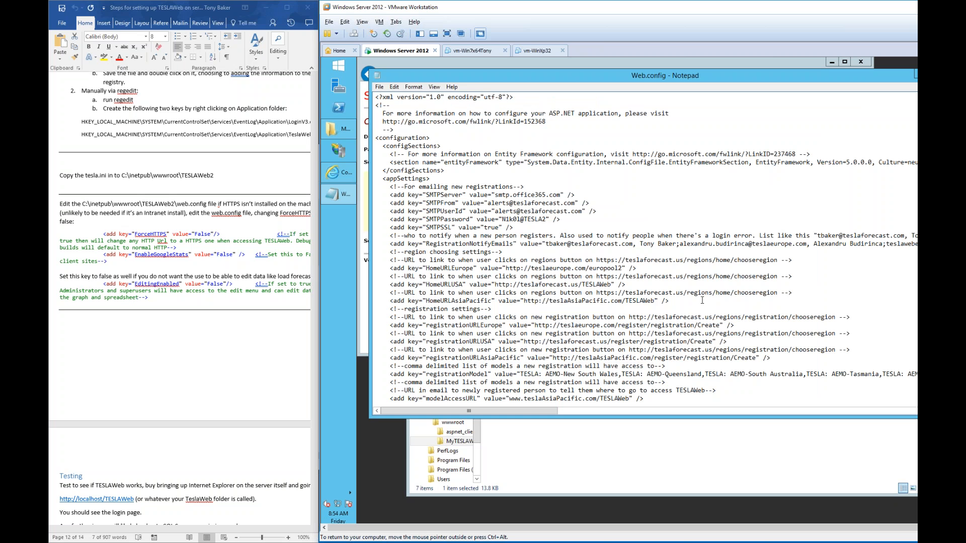
{"action": "key", "text": "ctrl+f"}
{"action": "type", "text": "force"}
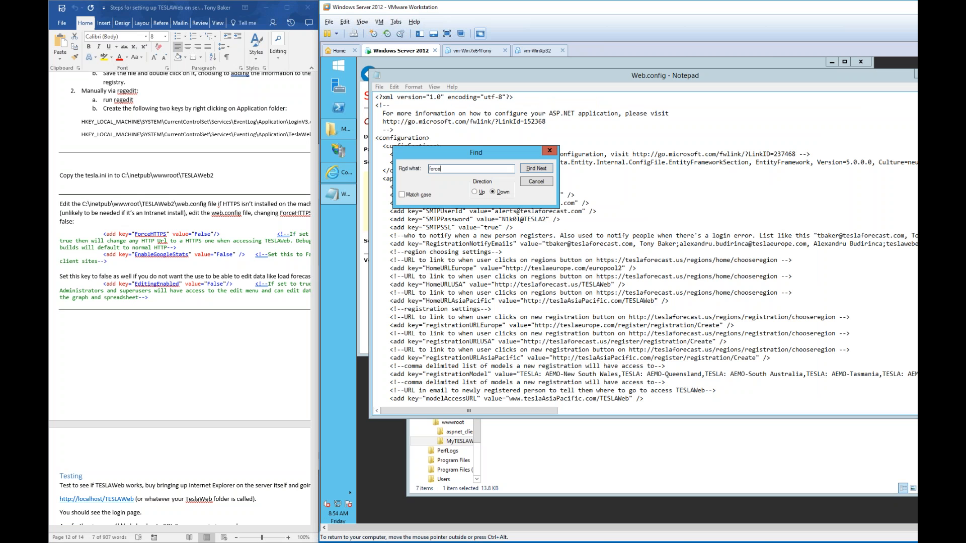
{"action": "type", "text": "https"}
{"action": "key", "text": "Return"}
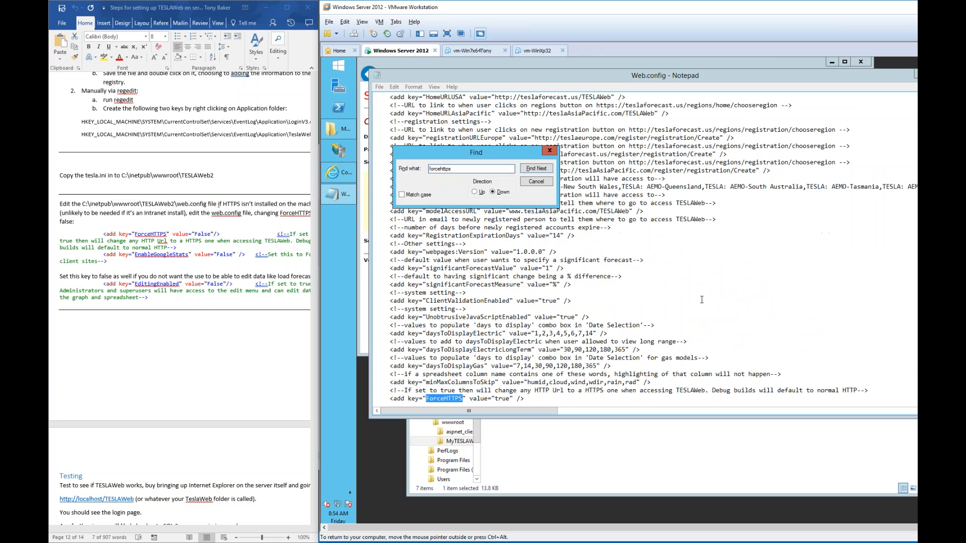
{"action": "left_click", "coordinate": [536, 181]}
{"action": "scroll", "coordinate": [511, 288], "scroll_direction": "down", "scroll_amount": 5}
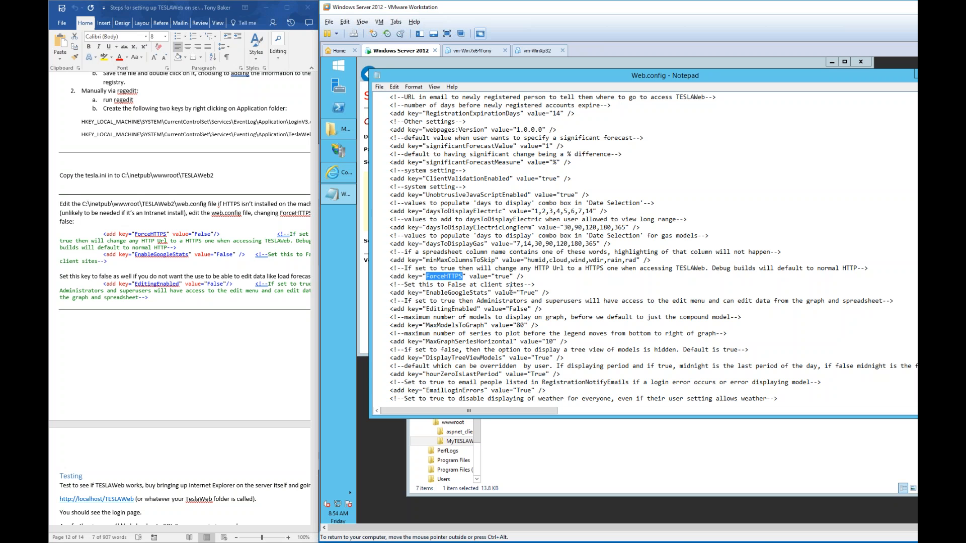
- Change ForceHTTPS from true to false and reload MyTESLAWeb in the browser
{"action": "key", "text": "ctrl+Right"}
{"action": "key", "text": "Right"}
{"action": "key", "text": "Delete"}
{"action": "key", "text": "Delete"}
{"action": "key", "text": "Delete"}
{"action": "key", "text": "Delete"}
{"action": "type", "text": "false"}
{"action": "left_click", "coordinate": [467, 66]}
{"action": "key", "text": "F5"}
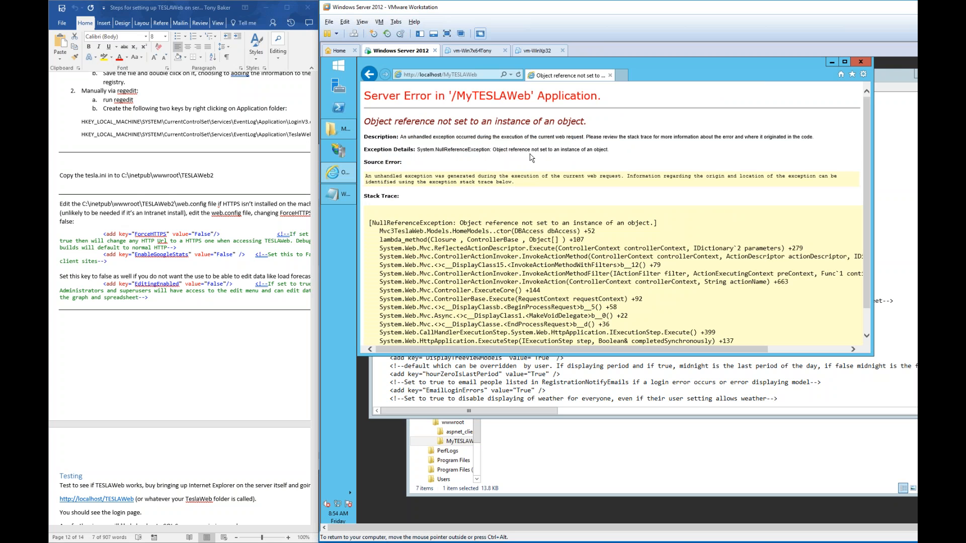
- Check the EnableGoogleStats line in the instructions, then set EnableGoogleStats to False in Web.config
{"action": "left_click", "coordinate": [569, 437]}
{"action": "left_click", "coordinate": [155, 260]}
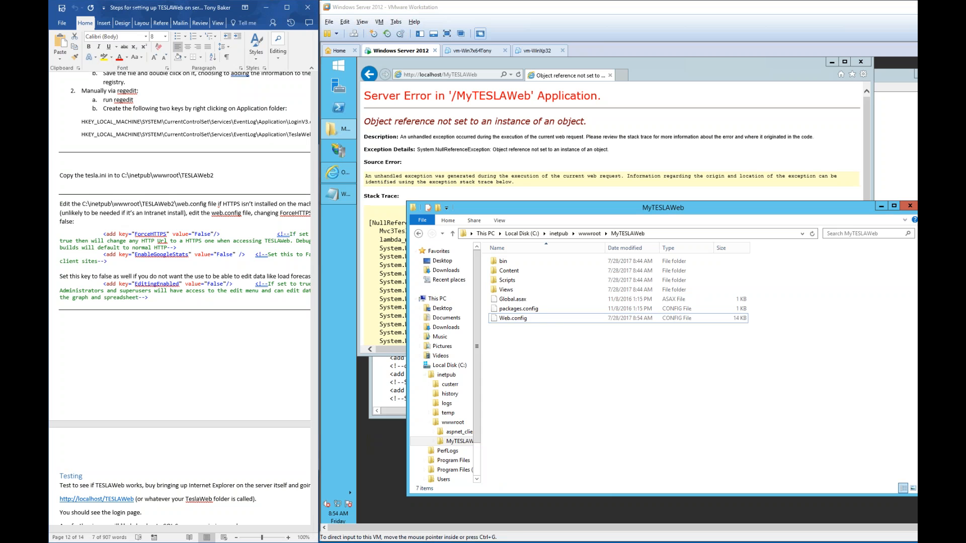
{"action": "left_click", "coordinate": [159, 257]}
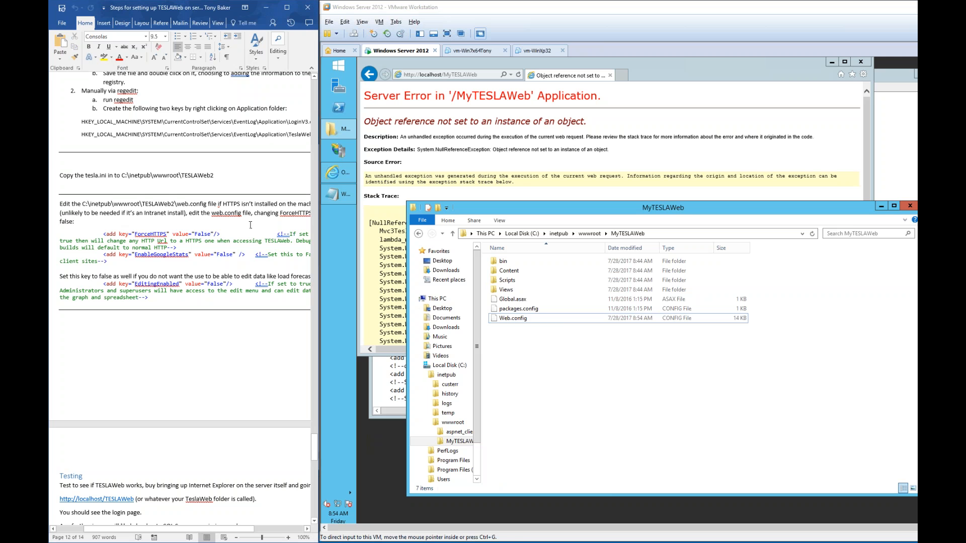
{"action": "left_click", "coordinate": [338, 194]}
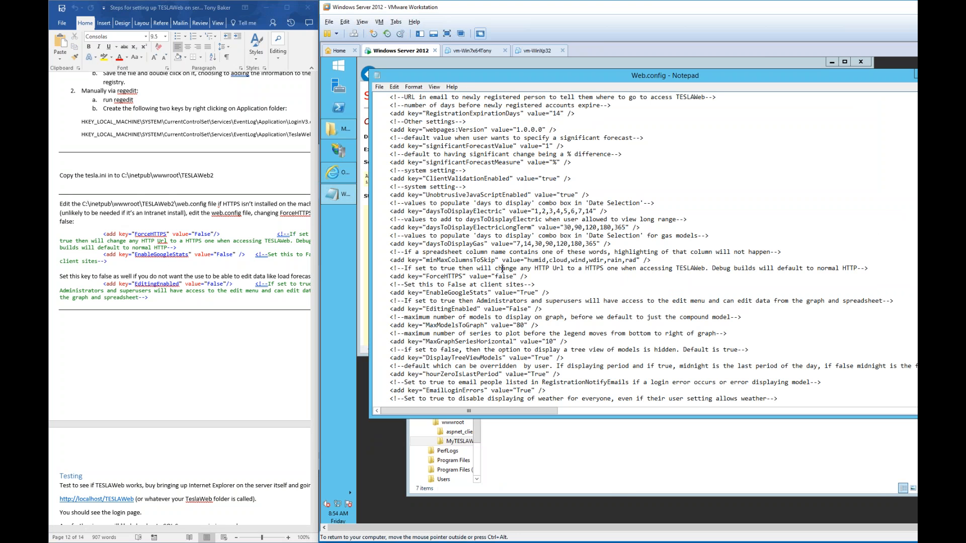
{"action": "key", "text": "ctrl+f"}
{"action": "type", "text": "google"}
{"action": "key", "text": "Return"}
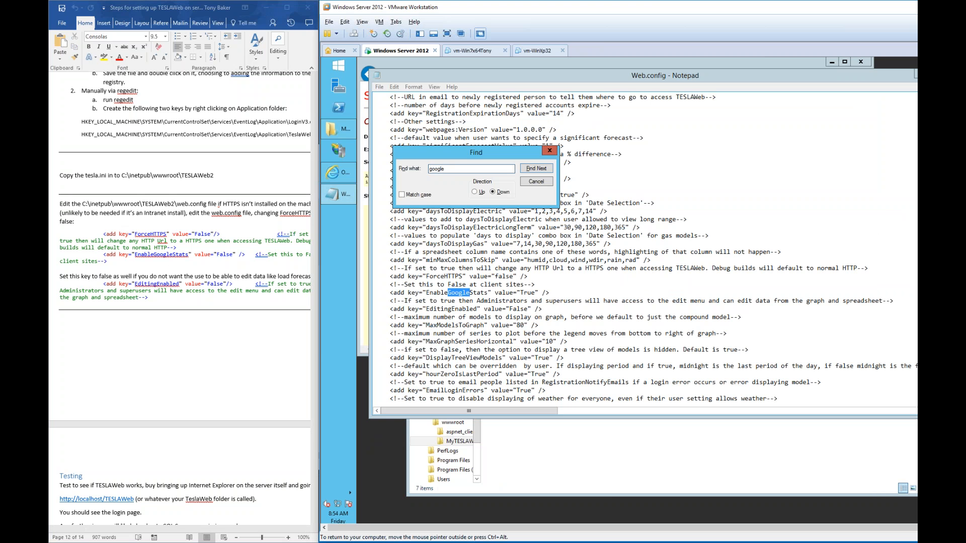
{"action": "left_click", "coordinate": [537, 293]}
{"action": "left_click_drag", "start_coordinate": [536, 294], "coordinate": [520, 293]}
{"action": "type", "text": "False"}
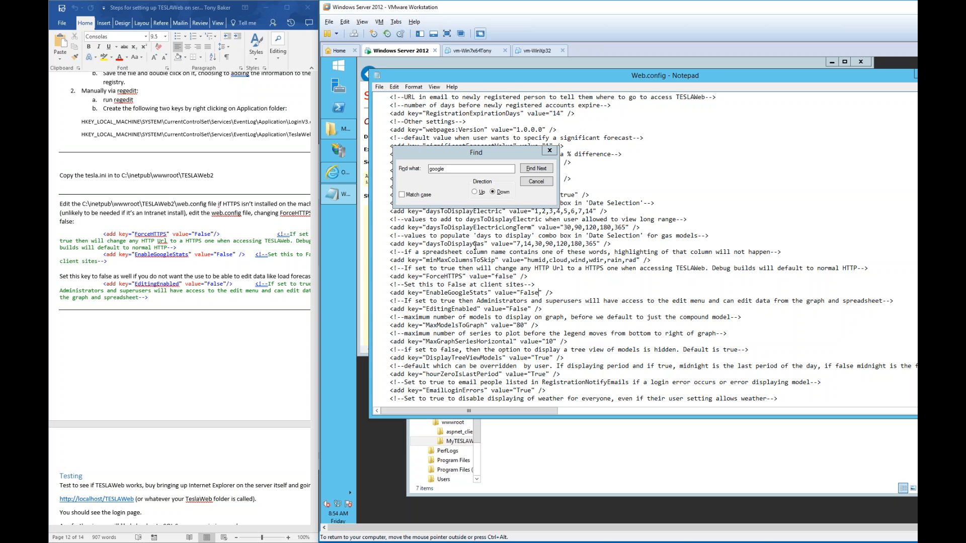
- Find EditingEnabled, confirm its value is False, and close Web.config
{"action": "left_click_drag", "start_coordinate": [468, 169], "coordinate": [430, 168]}
{"action": "type", "text": "editing"}
{"action": "key", "text": "Return"}
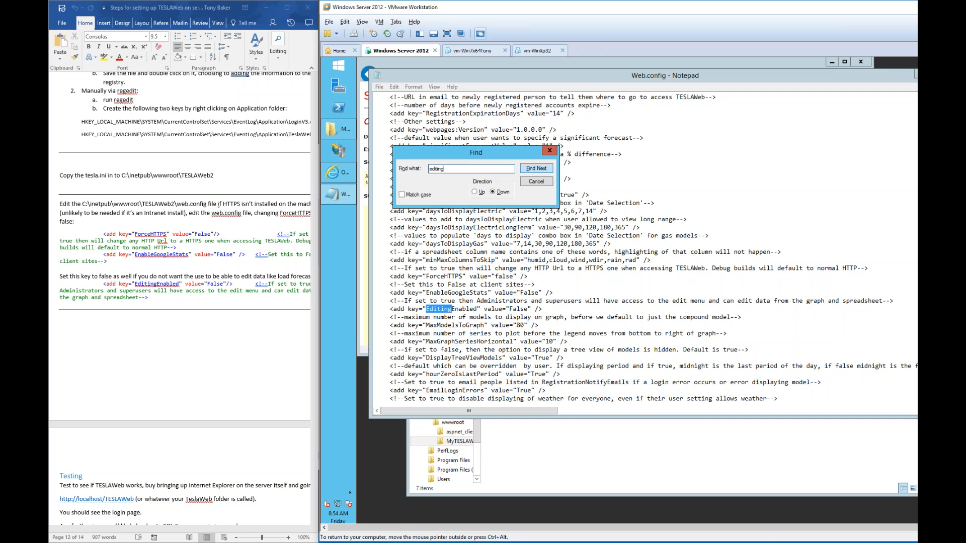
{"action": "left_click", "coordinate": [536, 181]}
{"action": "left_click", "coordinate": [523, 308]}
{"action": "left_click_drag", "start_coordinate": [526, 308], "coordinate": [510, 309]}
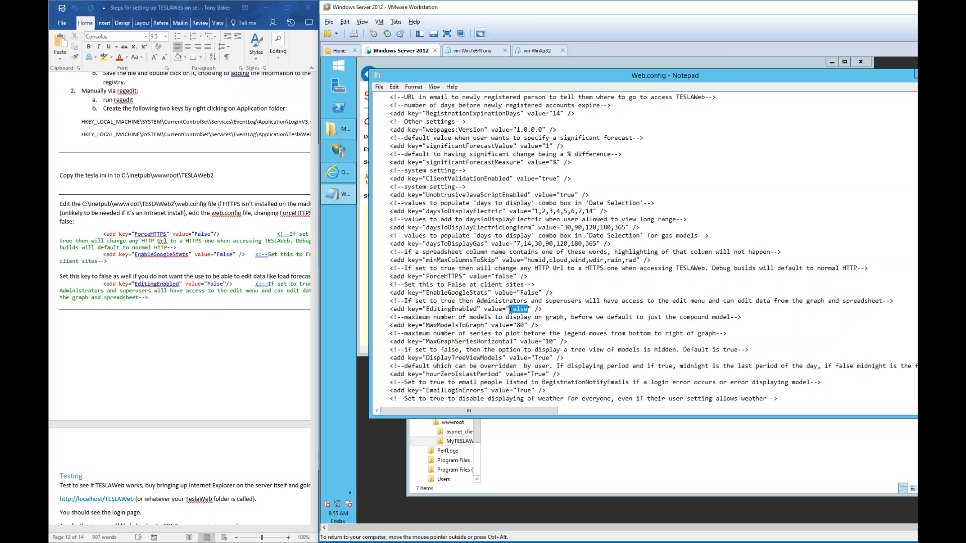
{"action": "double_click", "coordinate": [379, 76]}
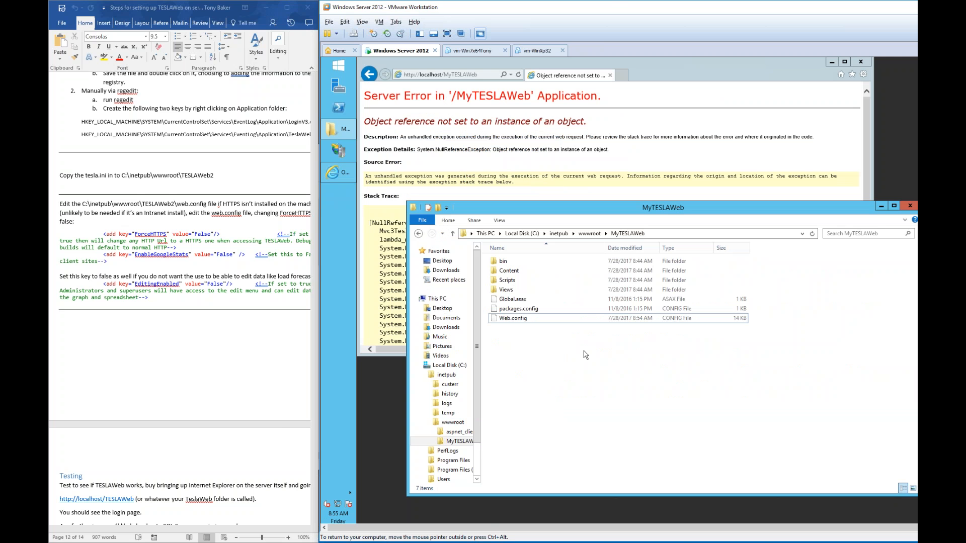
- Browse the host's File Explorer to C:\tesla\programs and pick out tesla.ini
{"action": "scroll", "coordinate": [202, 327], "scroll_direction": "down", "scroll_amount": 9}
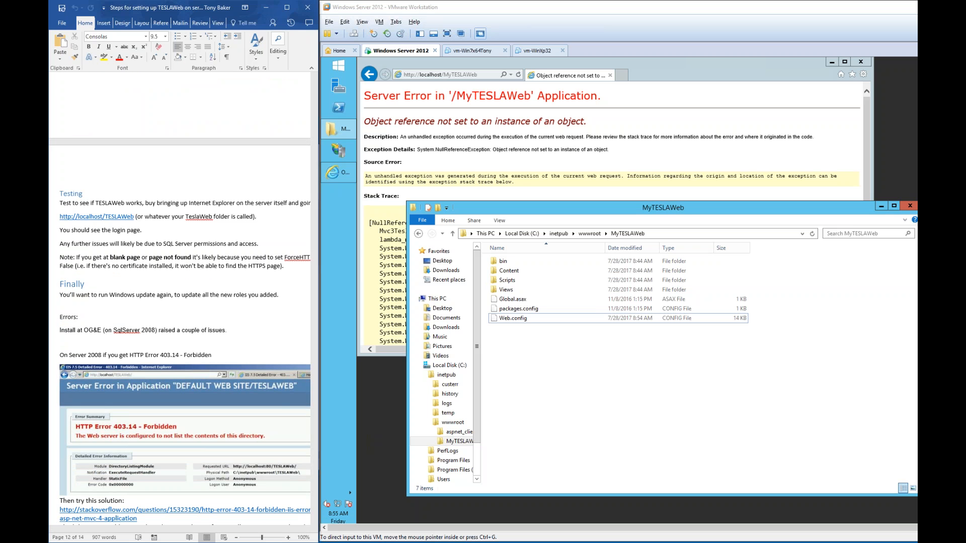
{"action": "left_click", "coordinate": [552, 351]}
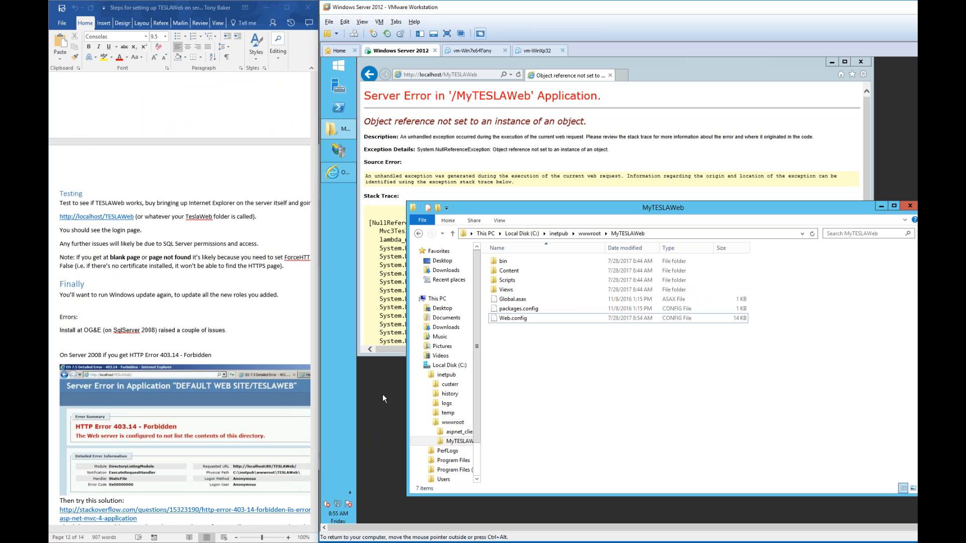
{"action": "mouse_move", "coordinate": [338, 128]}
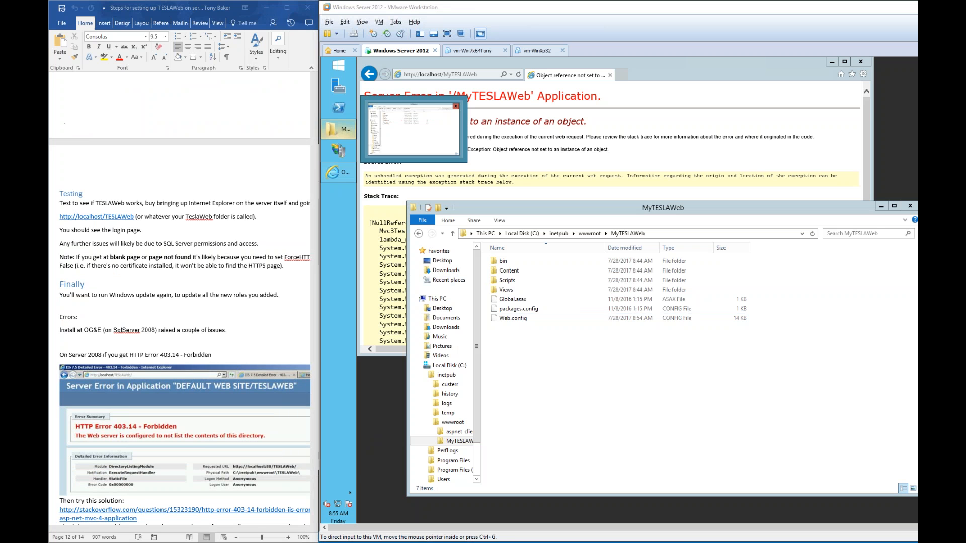
{"action": "key", "text": "alt+Tab"}
{"action": "left_click", "coordinate": [174, 177]}
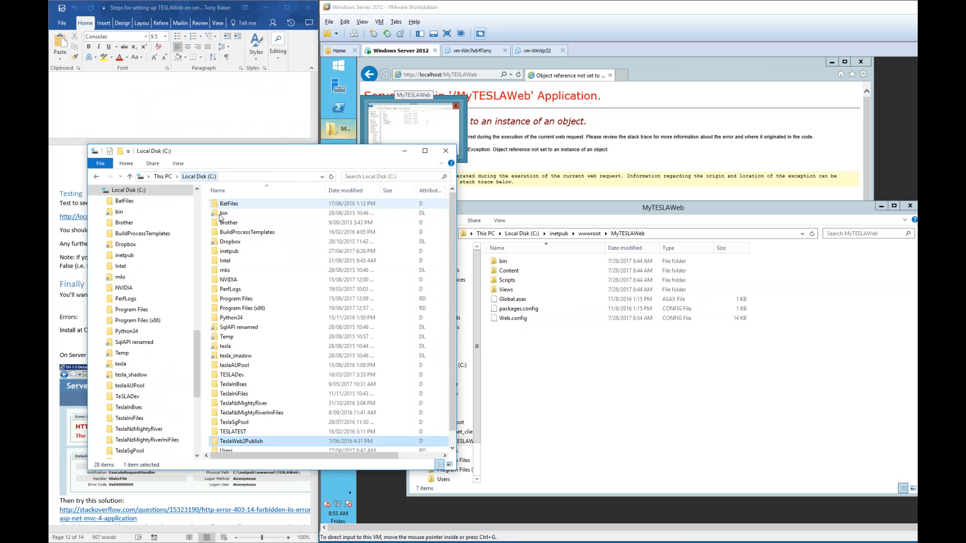
{"action": "double_click", "coordinate": [266, 346]}
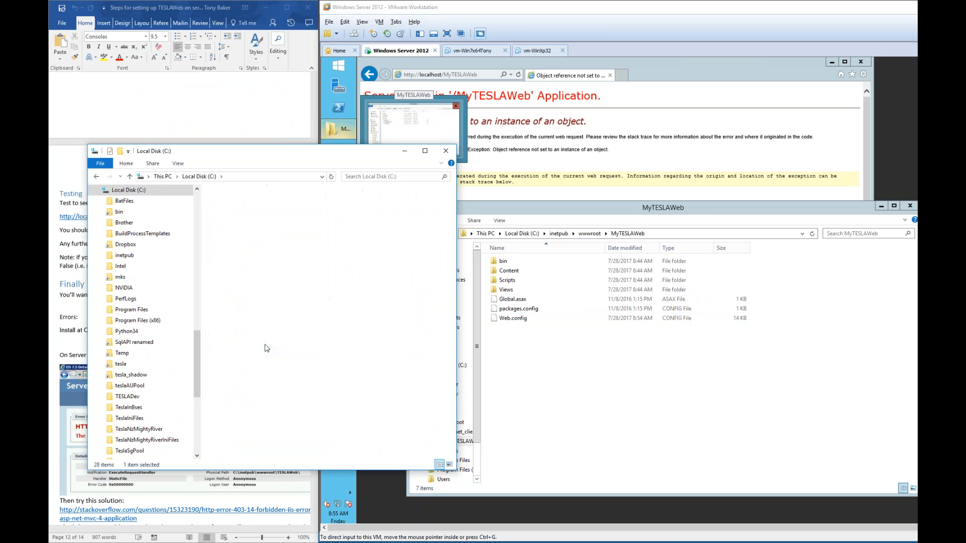
{"action": "type", "text": "pro"}
{"action": "key", "text": "Return"}
{"action": "type", "text": "tesla"}
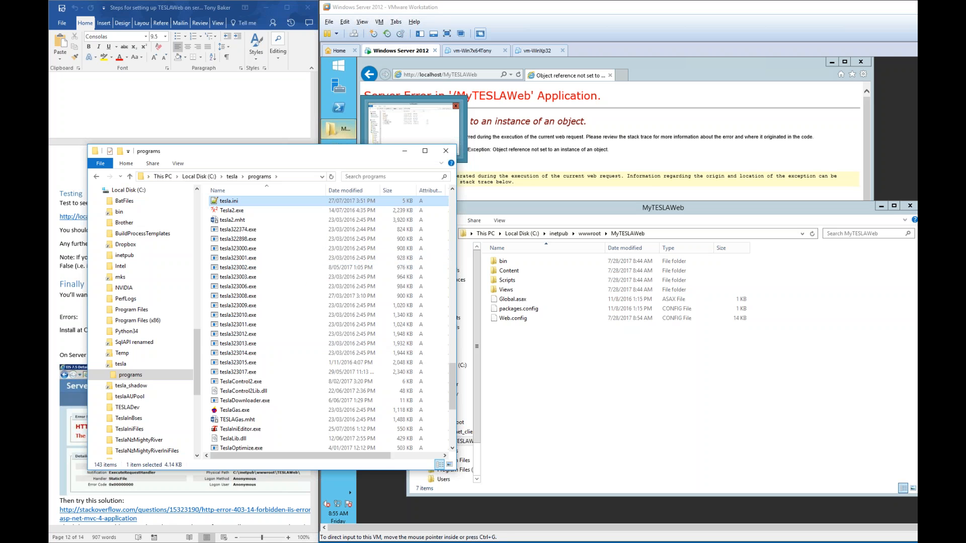
- Move tesla.ini into the MyTESLAWeb folder with administrator permission and reload the site
{"action": "left_click", "coordinate": [537, 382]}
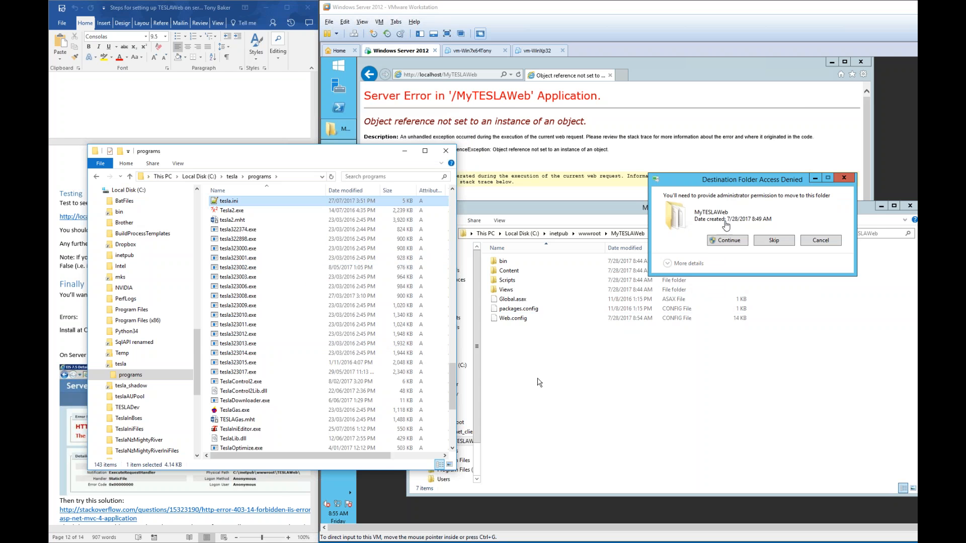
{"action": "left_click", "coordinate": [721, 239]}
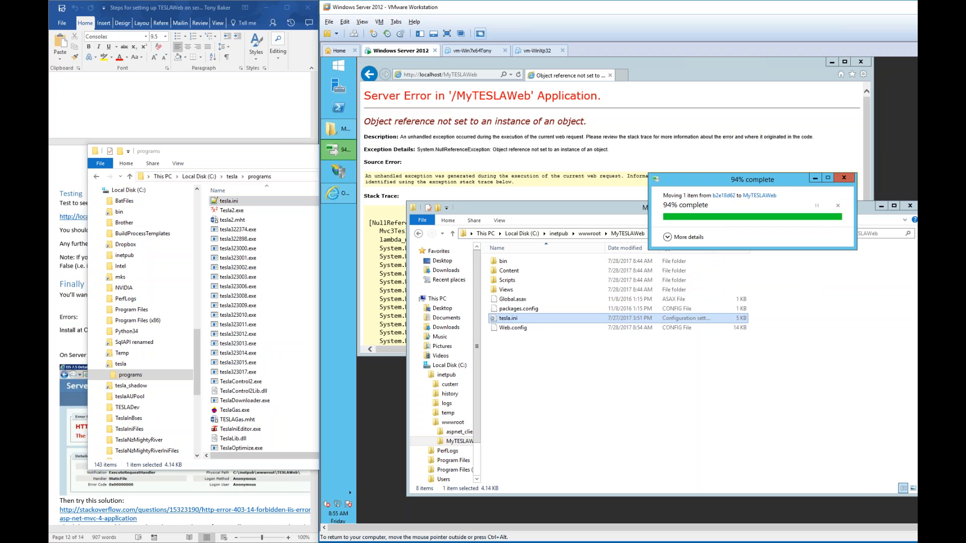
{"action": "key", "text": "alt+Tab"}
{"action": "key", "text": "F5"}
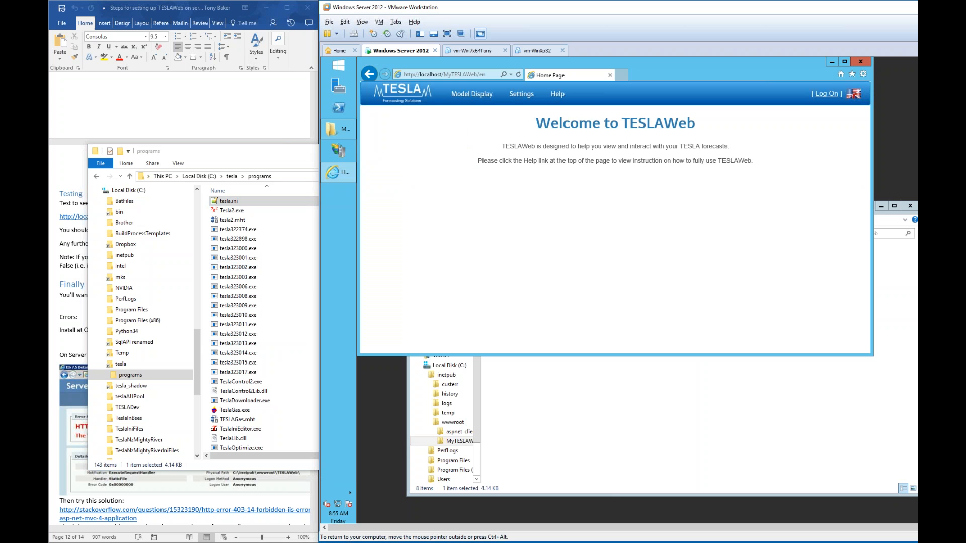
- Log on to TESLAWeb with the administrator user ID and password
{"action": "left_click", "coordinate": [472, 93]}
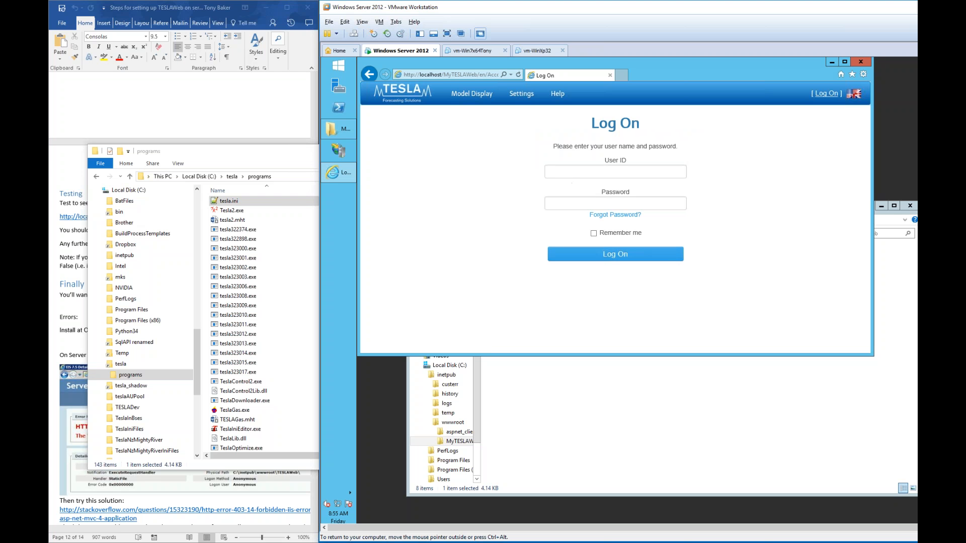
{"action": "left_click", "coordinate": [590, 170]}
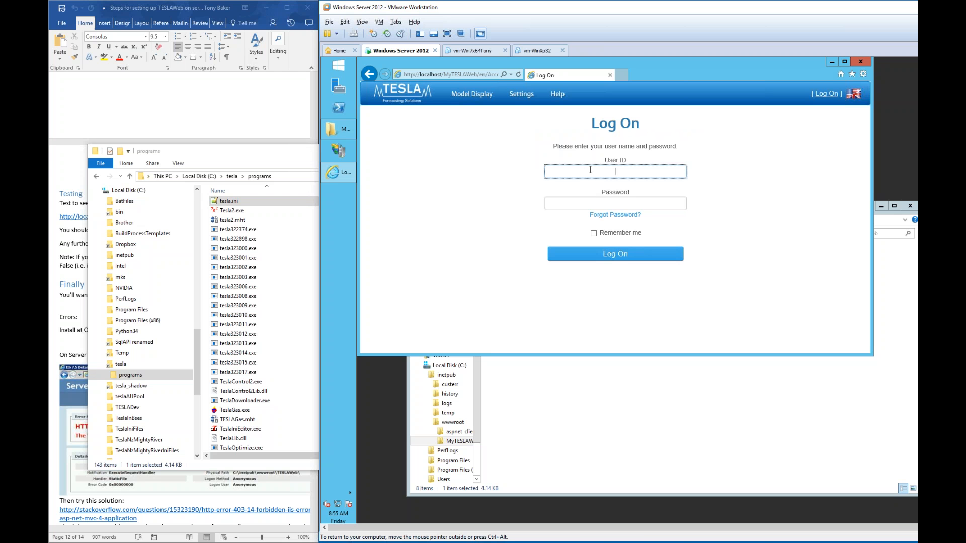
{"action": "type", "text": "admin"}
{"action": "key", "text": "Tab"}
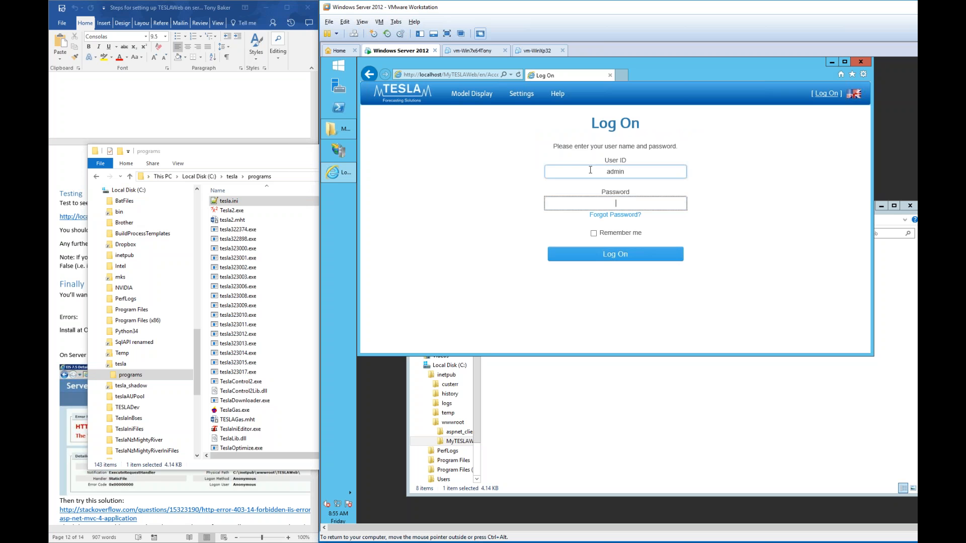
{"action": "type", "text": "admin123"}
{"action": "key", "text": "Return"}
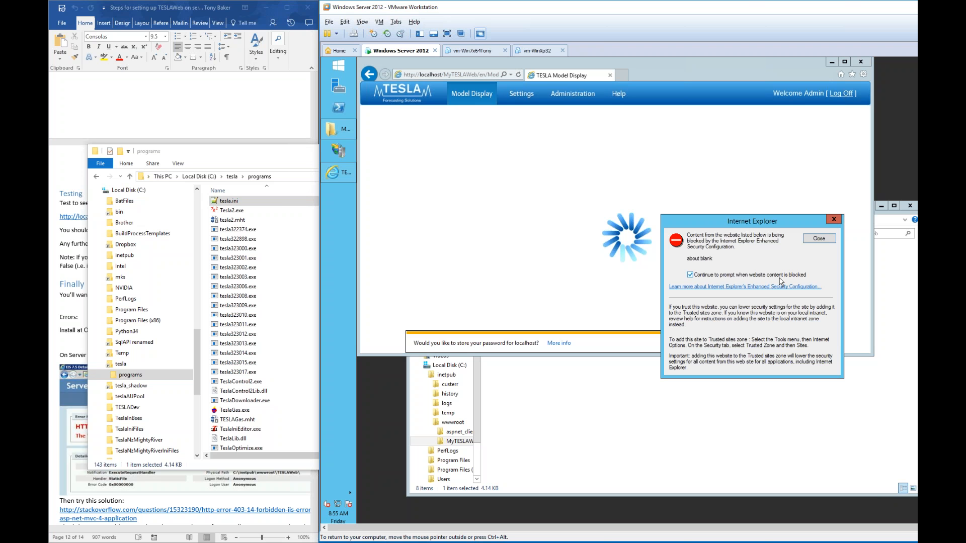
- Dismiss the blocked-content and save-password prompts, then step the forecast date back one day
{"action": "left_click", "coordinate": [744, 275]}
{"action": "left_click", "coordinate": [818, 239]}
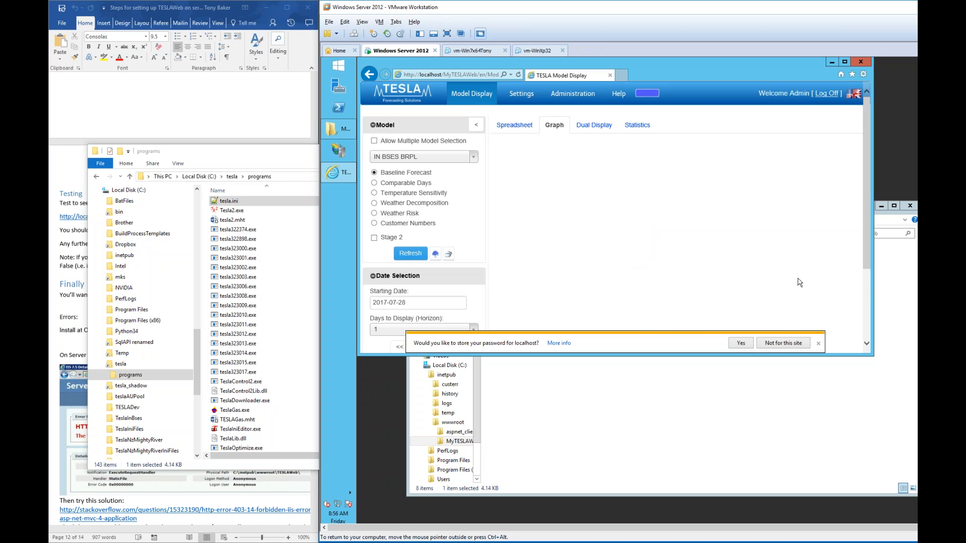
{"action": "left_click", "coordinate": [784, 346]}
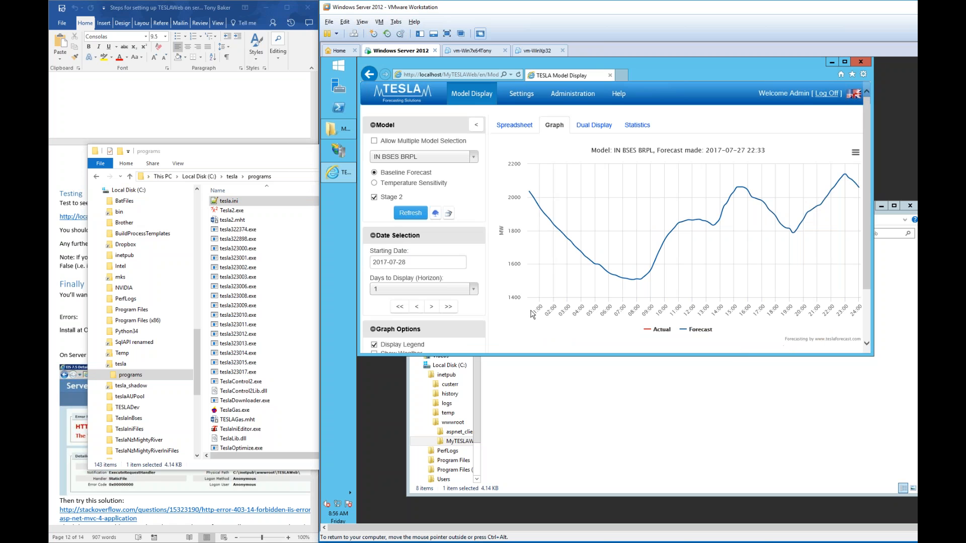
{"action": "left_click", "coordinate": [416, 307]}
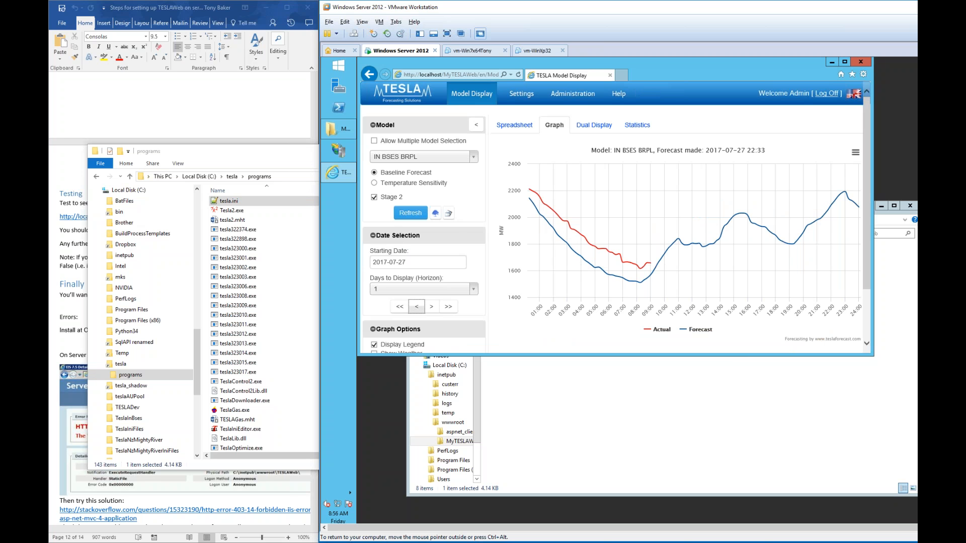
{"action": "left_click", "coordinate": [583, 395]}
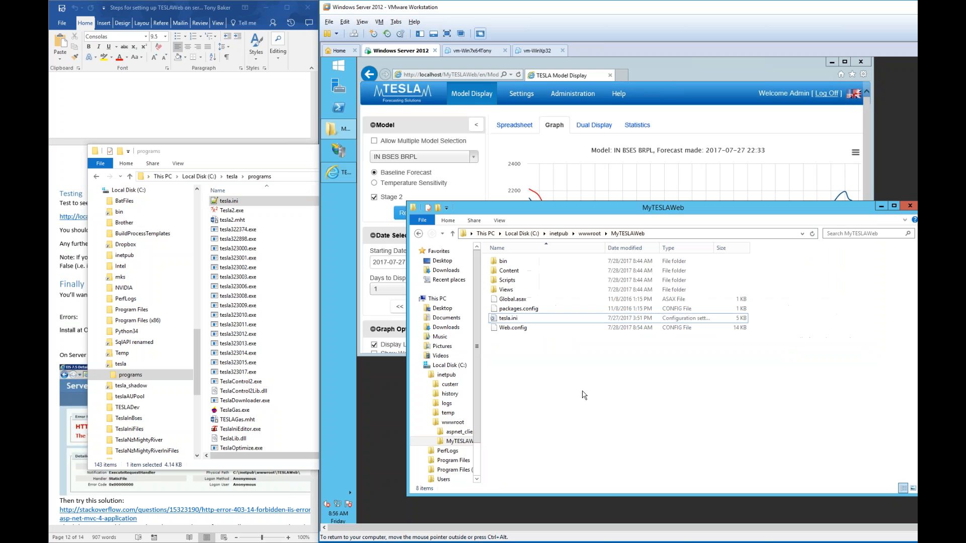
- Open tesla.ini to check the DBServer value, close it, and return to the forecast graph
{"action": "double_click", "coordinate": [516, 319]}
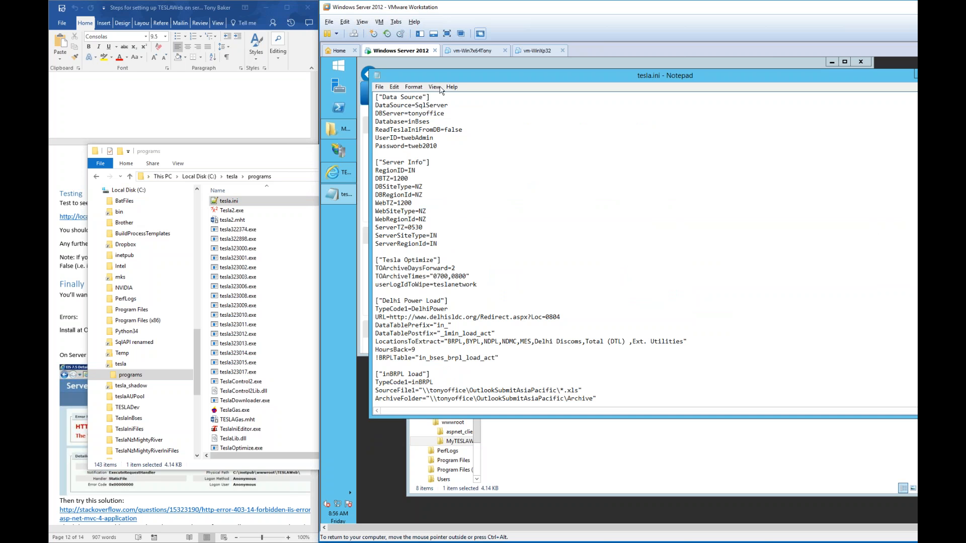
{"action": "left_click_drag", "start_coordinate": [408, 114], "coordinate": [458, 117]}
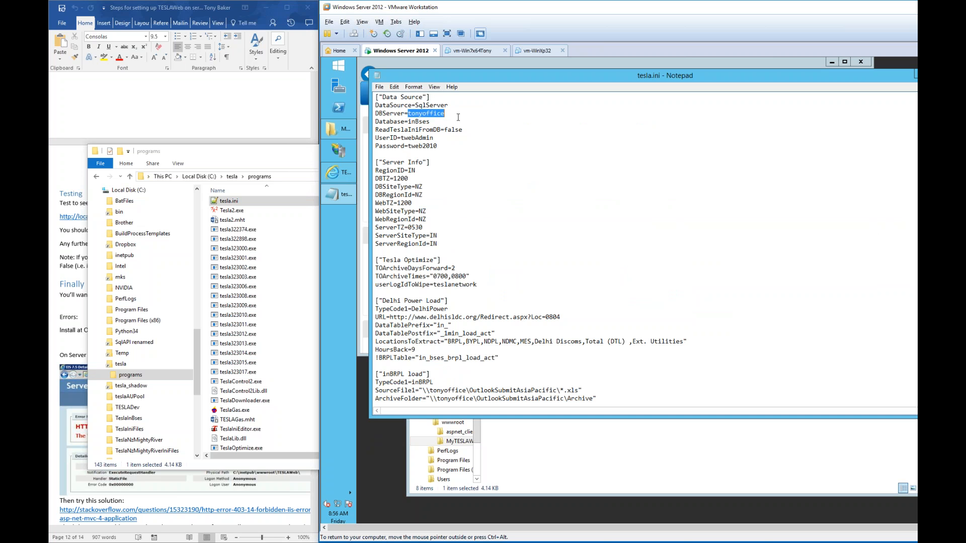
{"action": "left_click", "coordinate": [447, 113]}
{"action": "double_click", "coordinate": [378, 75]}
{"action": "left_click", "coordinate": [703, 345]}
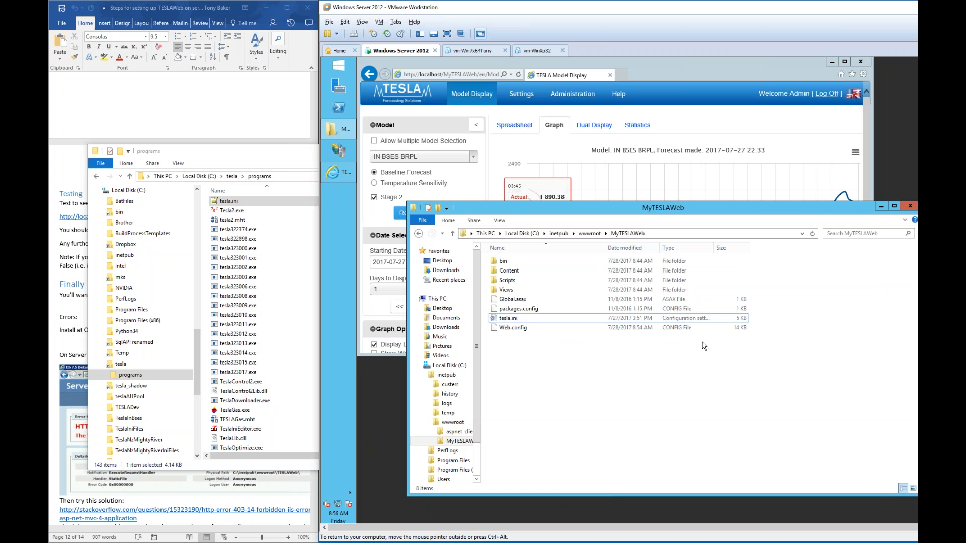
{"action": "left_click", "coordinate": [684, 88]}
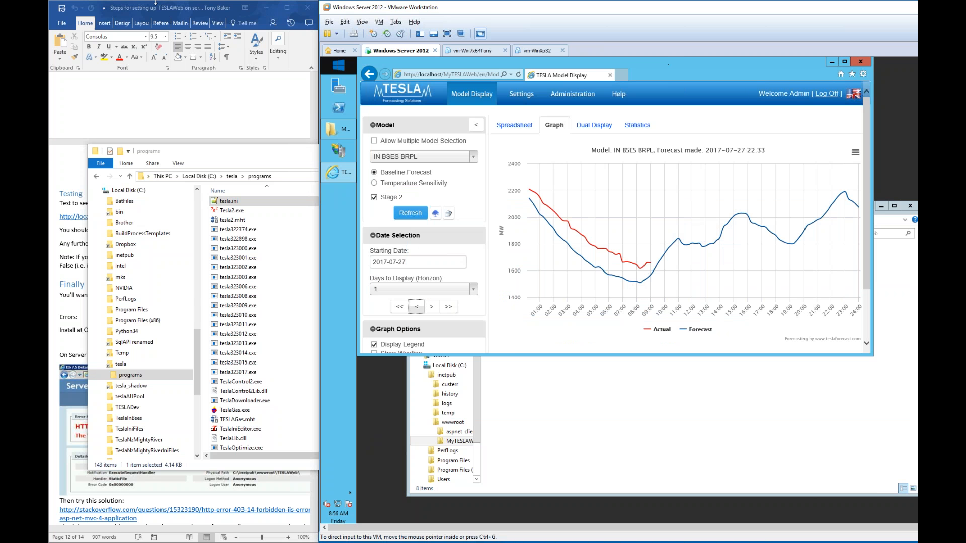
- Close the TESLA model display page and reopen tesla.ini from the MyTESLAWeb folder
{"action": "left_click", "coordinate": [201, 7]}
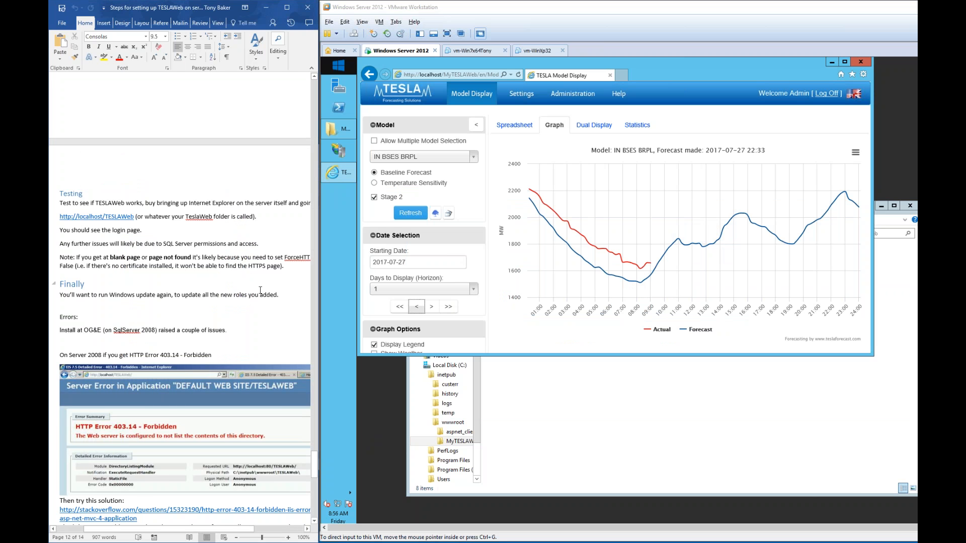
{"action": "scroll", "coordinate": [260, 290], "scroll_direction": "down", "scroll_amount": 7}
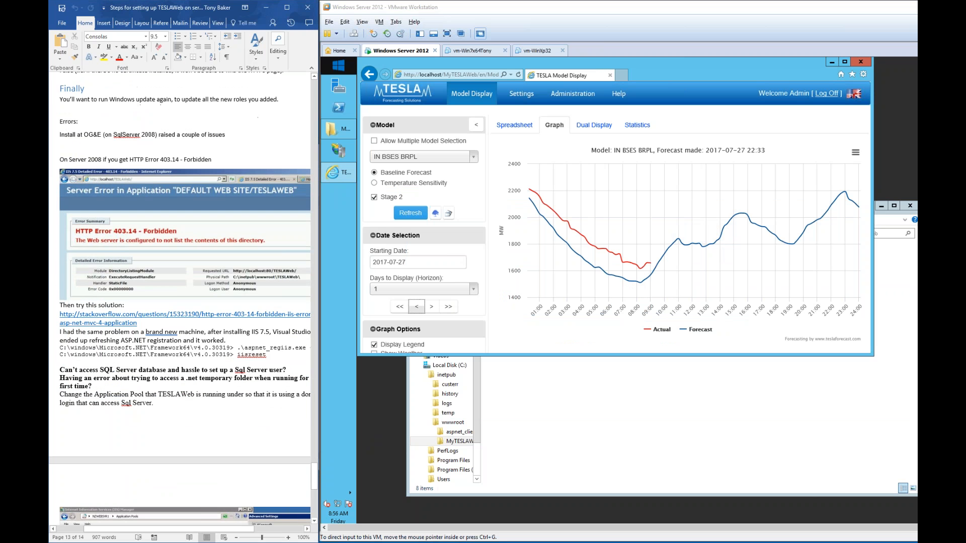
{"action": "left_click", "coordinate": [672, 442]}
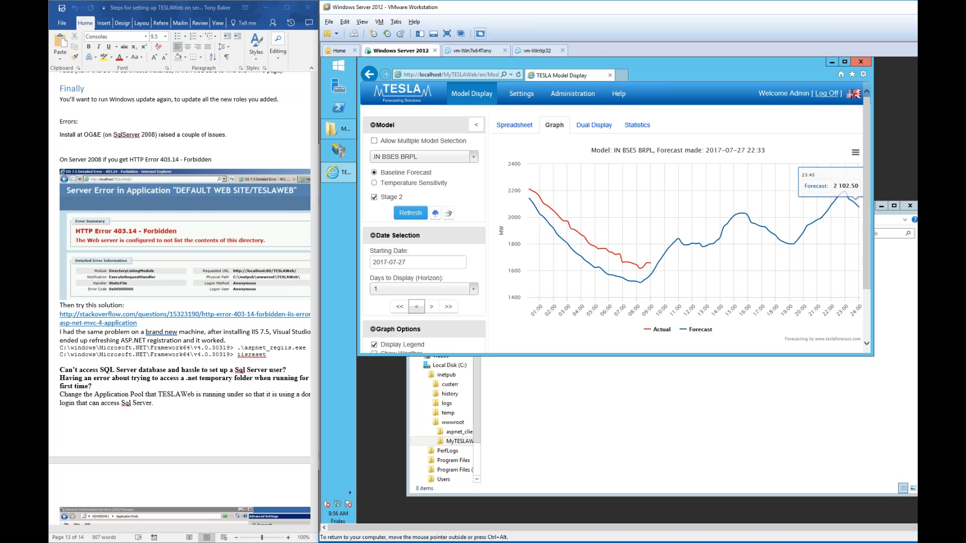
{"action": "left_click", "coordinate": [861, 62]}
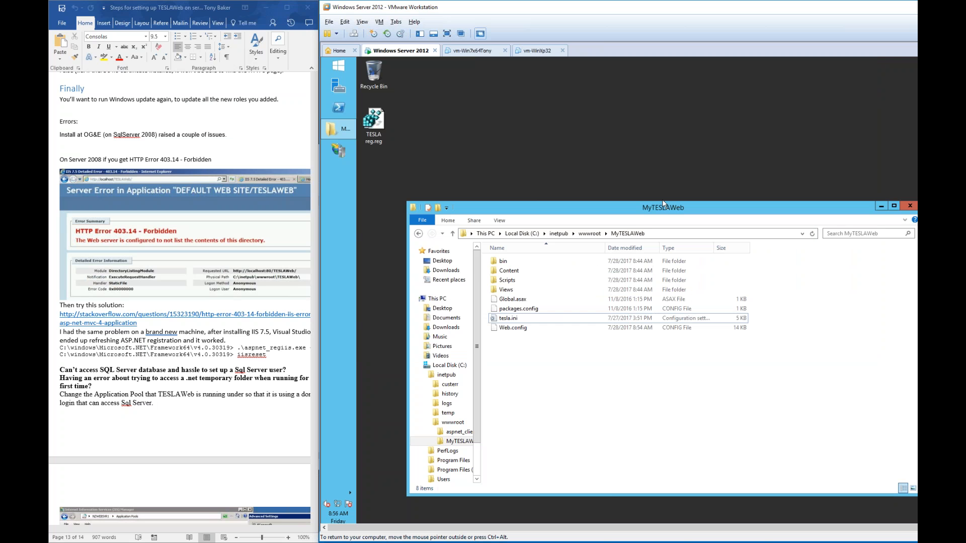
{"action": "left_click_drag", "start_coordinate": [654, 213], "coordinate": [627, 188]}
{"action": "double_click", "coordinate": [481, 294]}
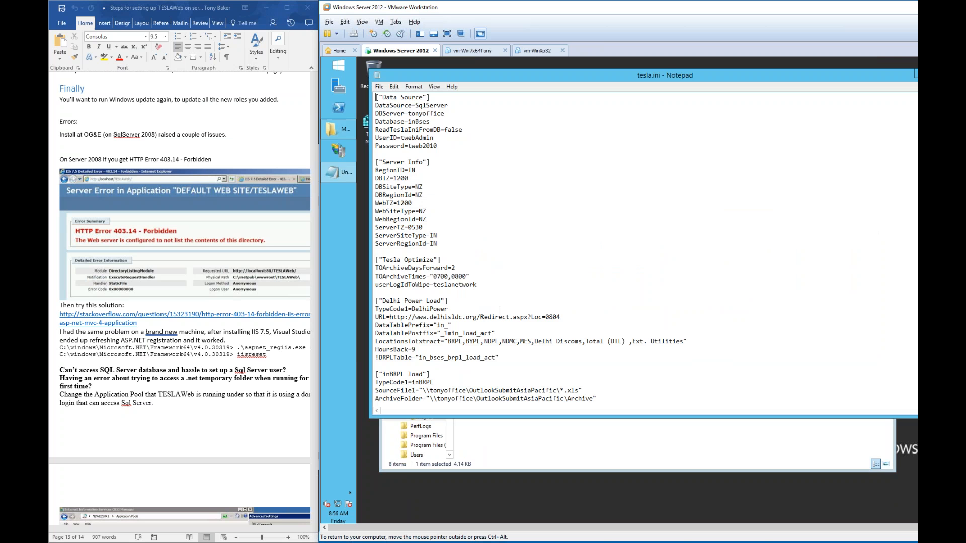
- Comment out the UserID and Password lines in tesla.ini with a leading '!'
{"action": "left_click_drag", "start_coordinate": [399, 136], "coordinate": [461, 147]}
{"action": "left_click", "coordinate": [461, 147]}
{"action": "type", "text": "!"}
{"action": "key", "text": "Down"}
{"action": "key", "text": "Home"}
{"action": "type", "text": "!"}
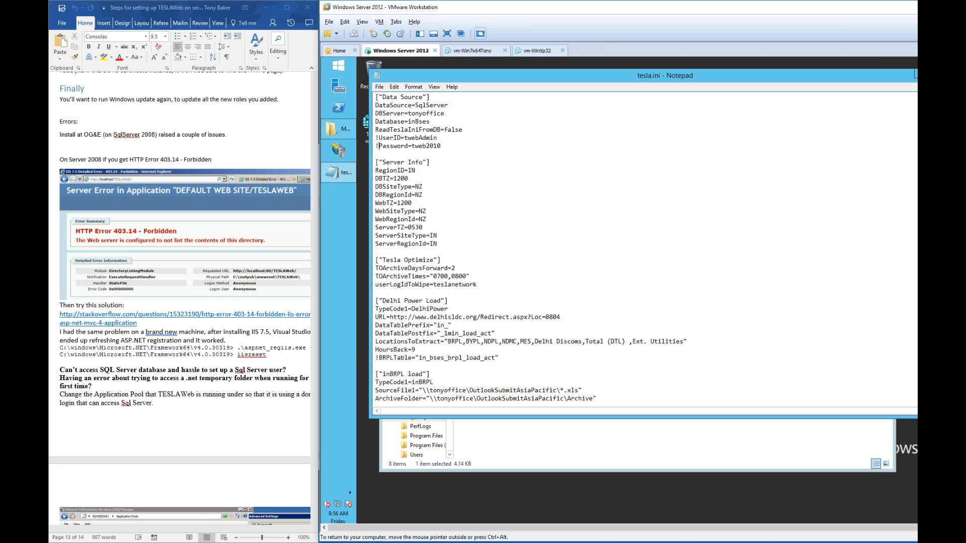
{"action": "key", "text": "super"}
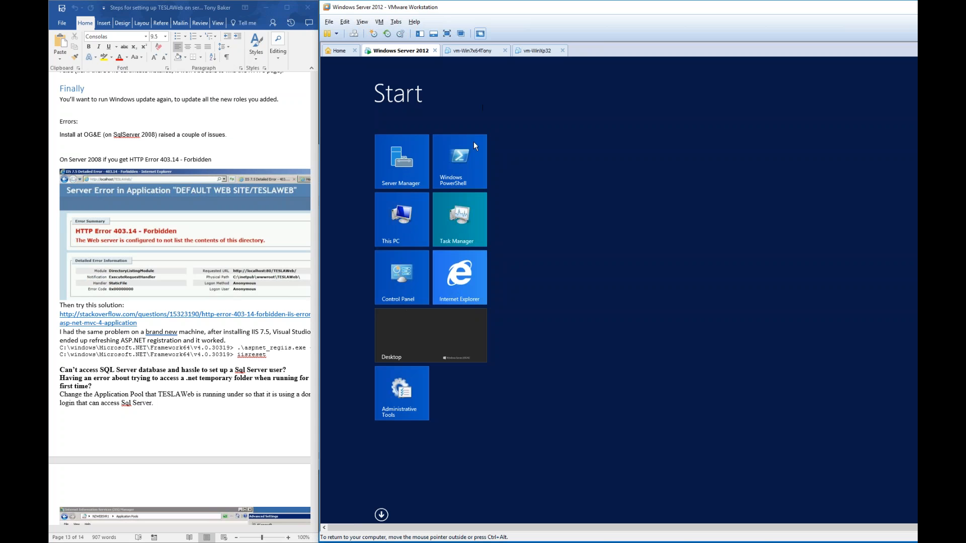
{"action": "left_click", "coordinate": [459, 284]}
{"action": "left_click", "coordinate": [455, 74]}
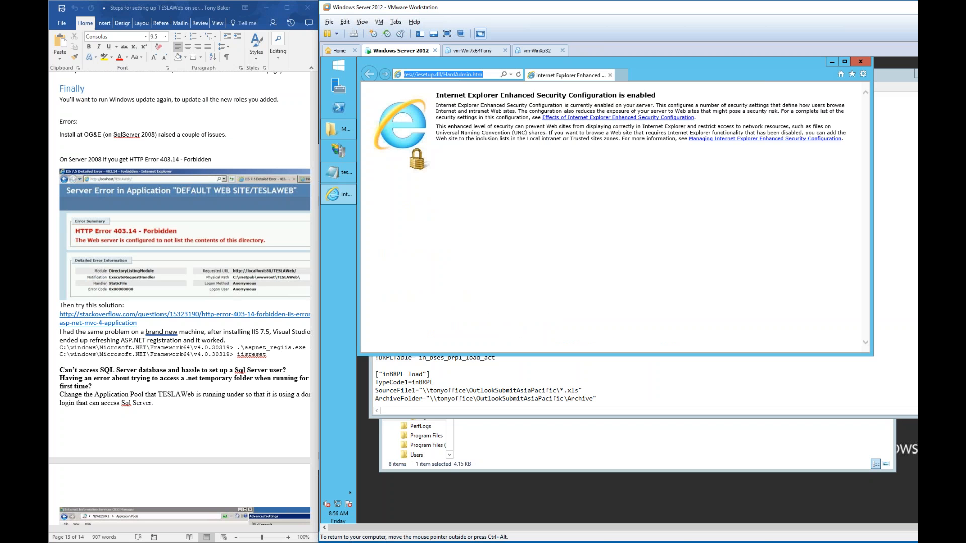
{"action": "type", "text": "http://localhost/MyTESLAWeb"}
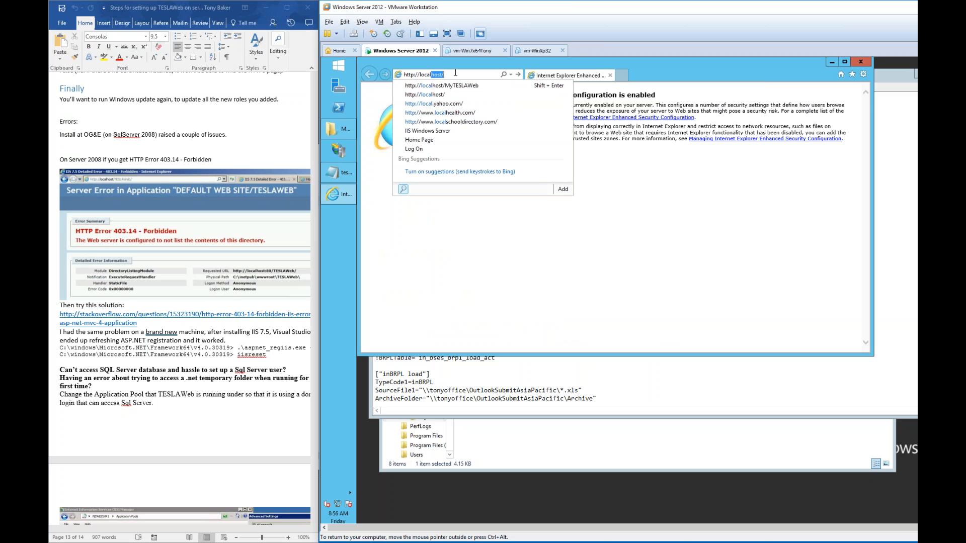
{"action": "key", "text": "Return"}
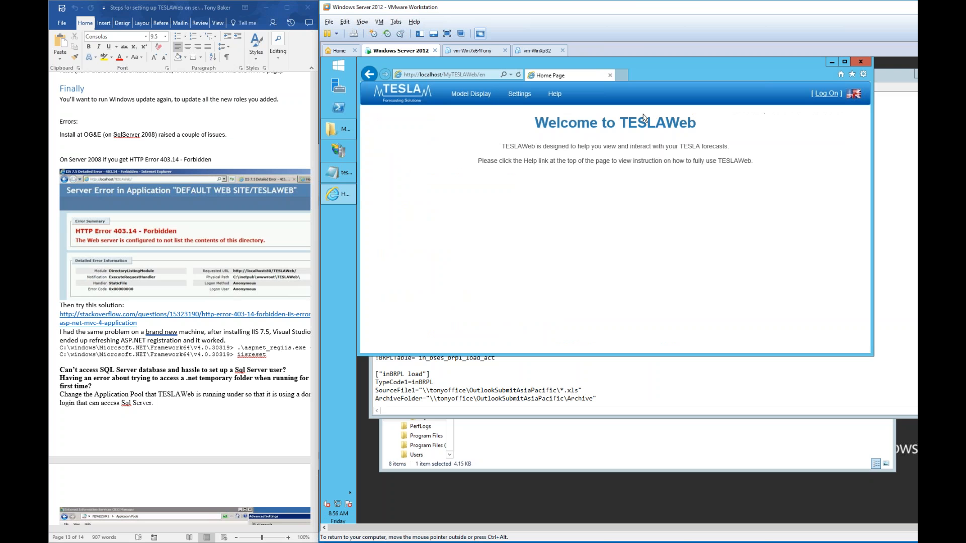
{"action": "left_click", "coordinate": [653, 171]}
{"action": "type", "text": "admin"}
{"action": "key", "text": "Tab"}
{"action": "type", "text": "a"}
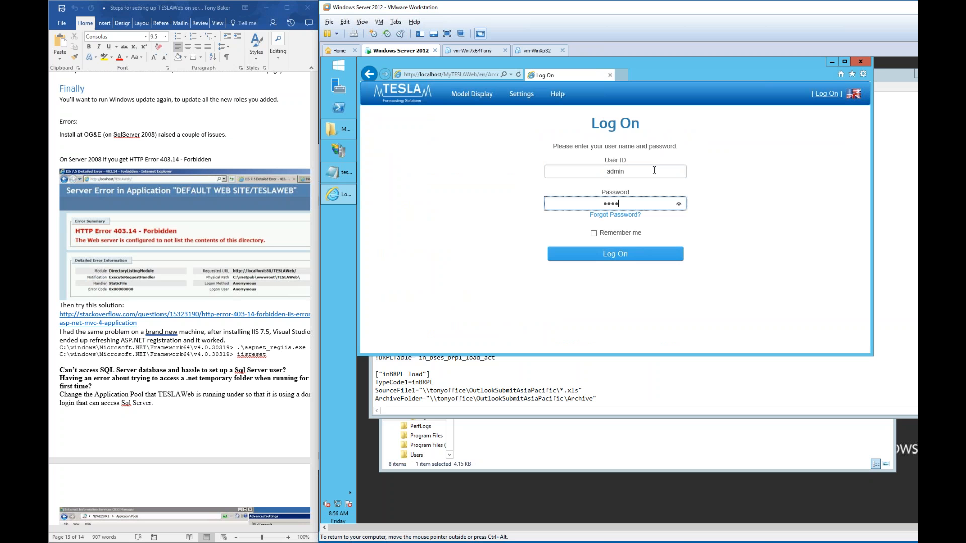
{"action": "type", "text": "3"}
{"action": "key", "text": "Tab"}
{"action": "key", "text": "space"}
{"action": "key", "text": "Tab"}
{"action": "key", "text": "Return"}
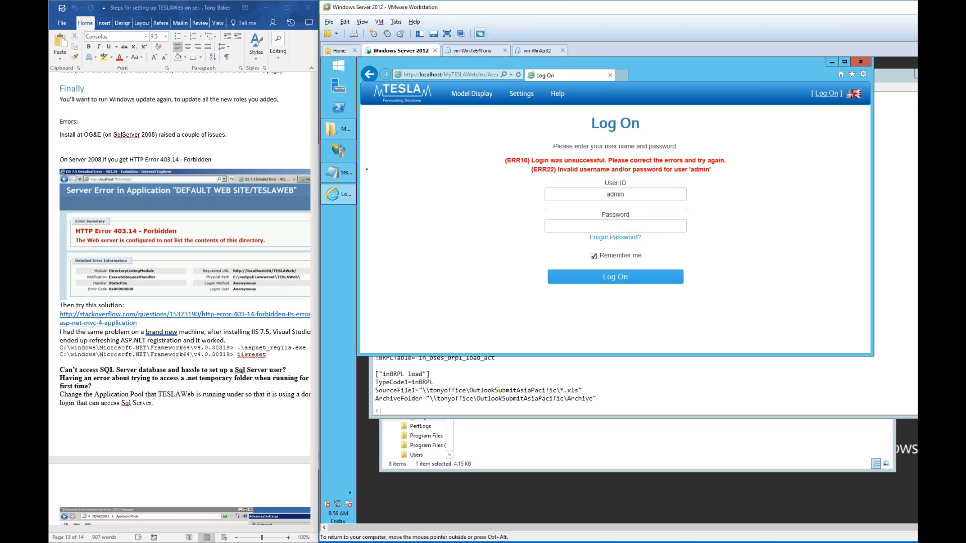
{"action": "left_click_drag", "start_coordinate": [679, 75], "coordinate": [695, 187]}
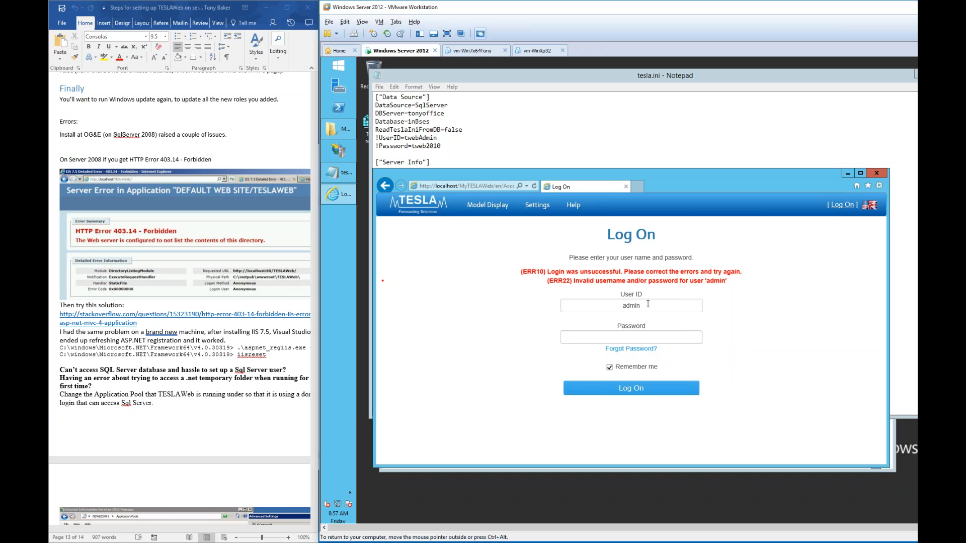
- Switch between the VM desktop and Start screen, finishing on the Start screen
{"action": "left_click", "coordinate": [340, 65]}
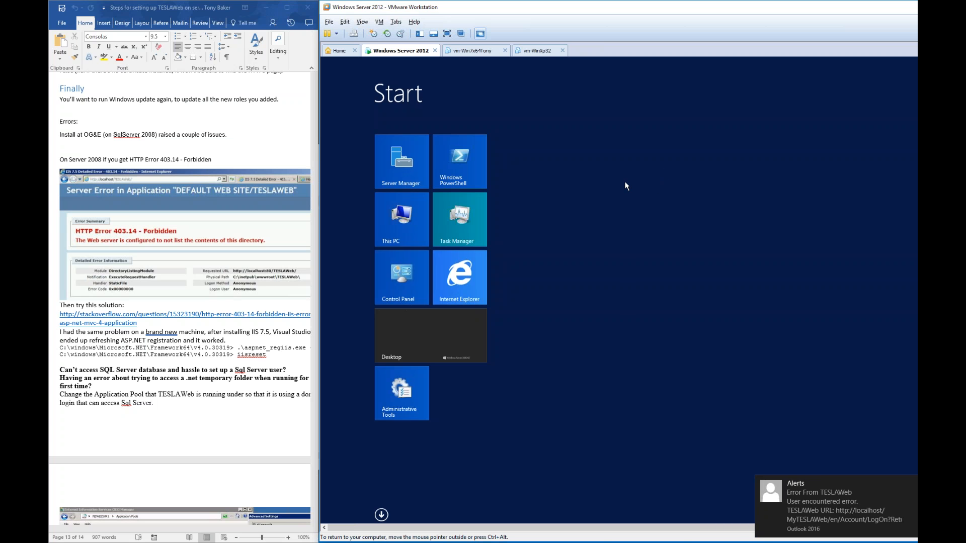
{"action": "left_click", "coordinate": [467, 329]}
{"action": "key", "text": "super"}
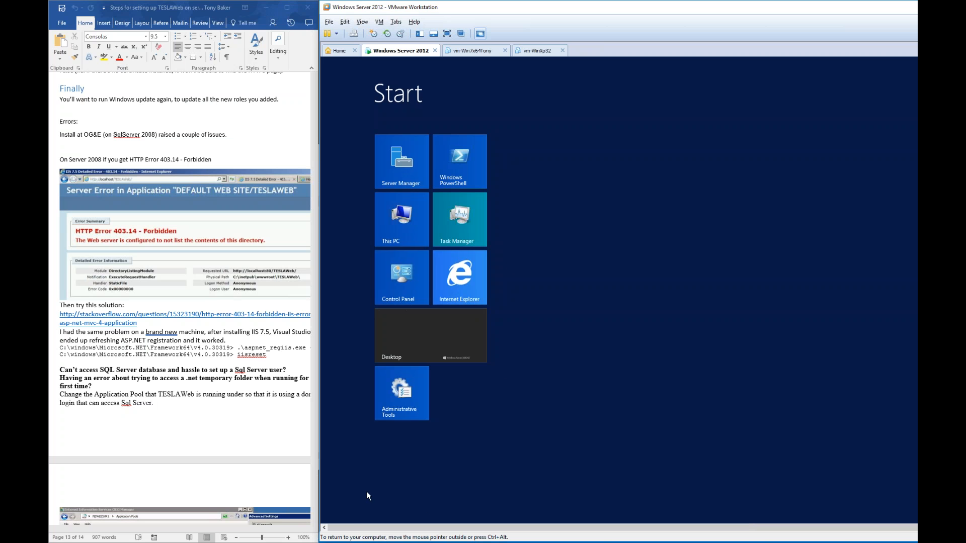
{"action": "key", "text": "super"}
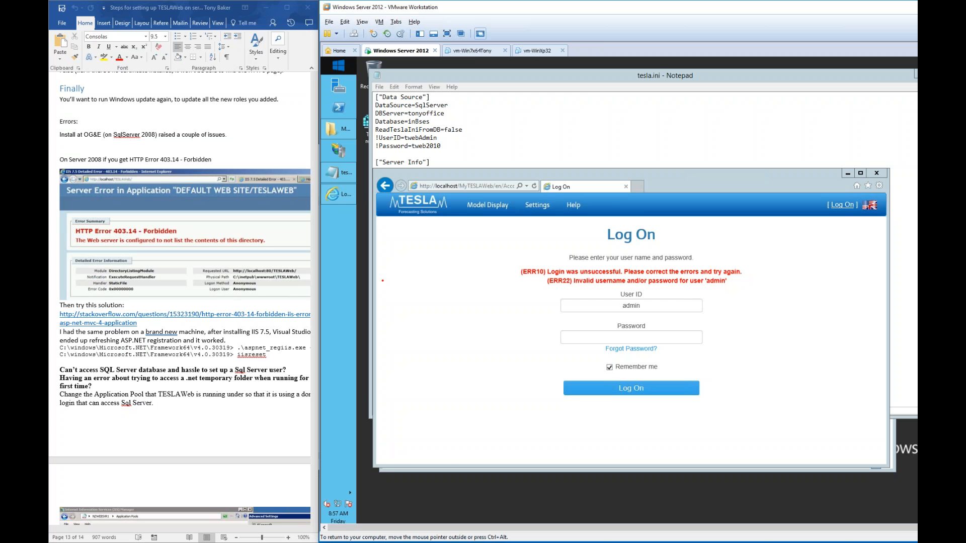
{"action": "left_click", "coordinate": [338, 65]}
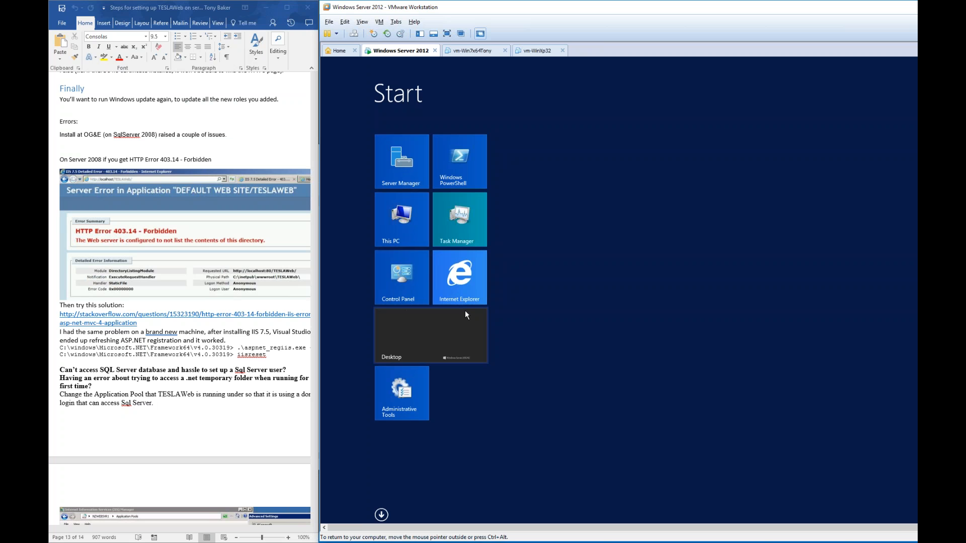
- Search Chrome for 'start event viewer from command line' and copy the Eventvwr.msc answer
{"action": "left_click_drag", "start_coordinate": [0, 95], "coordinate": [627, 54]}
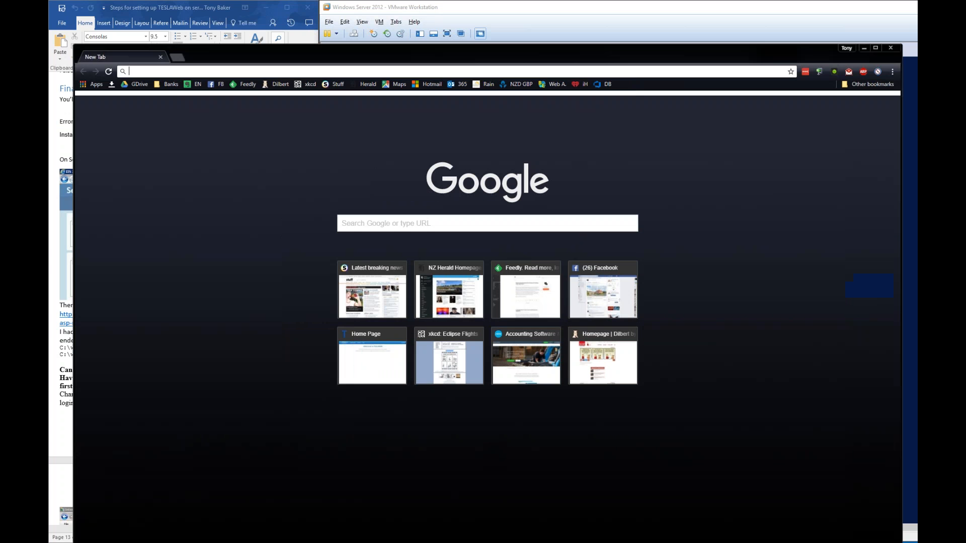
{"action": "type", "text": "start e"}
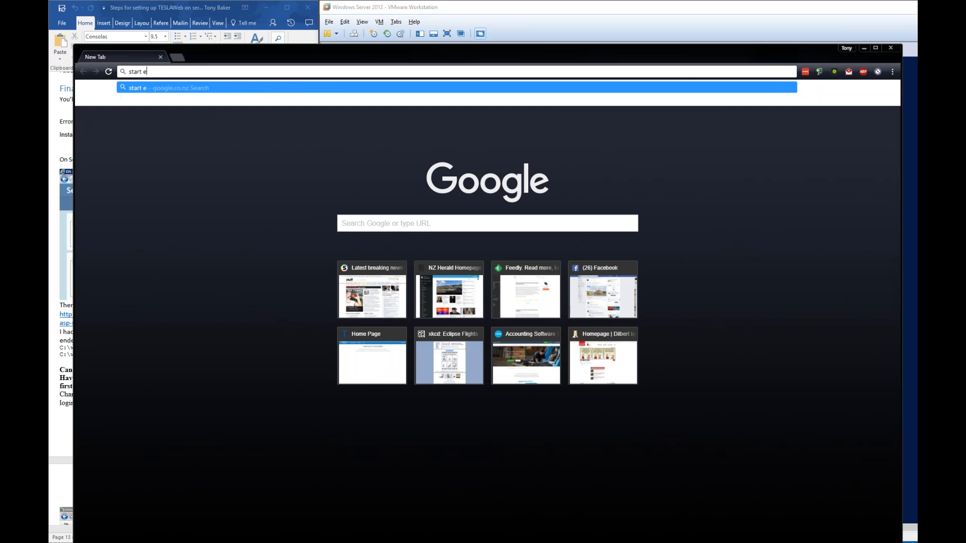
{"action": "type", "text": "vent viewer from command line"}
{"action": "key", "text": "Return"}
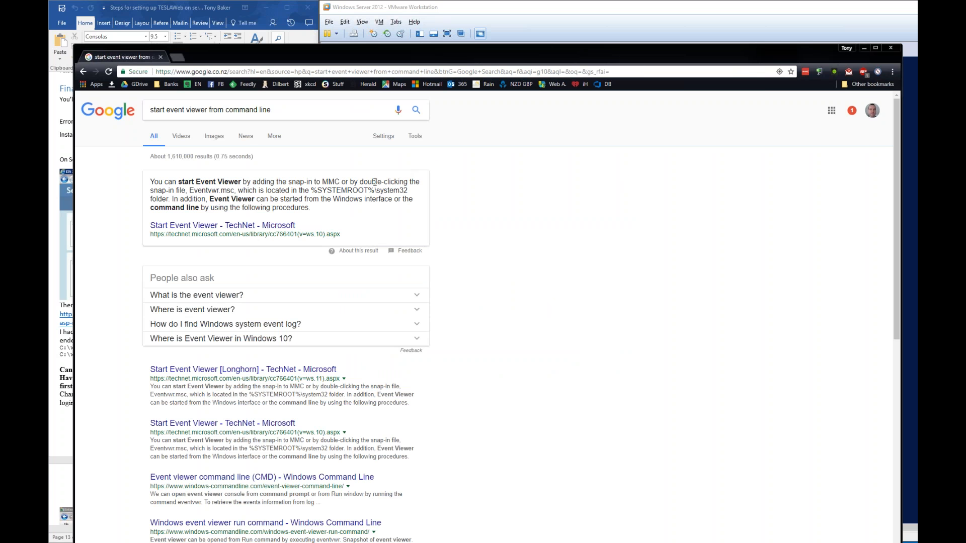
{"action": "left_click_drag", "start_coordinate": [190, 190], "coordinate": [234, 190]}
{"action": "key", "text": "ctrl+c"}
{"action": "left_click", "coordinate": [863, 48]}
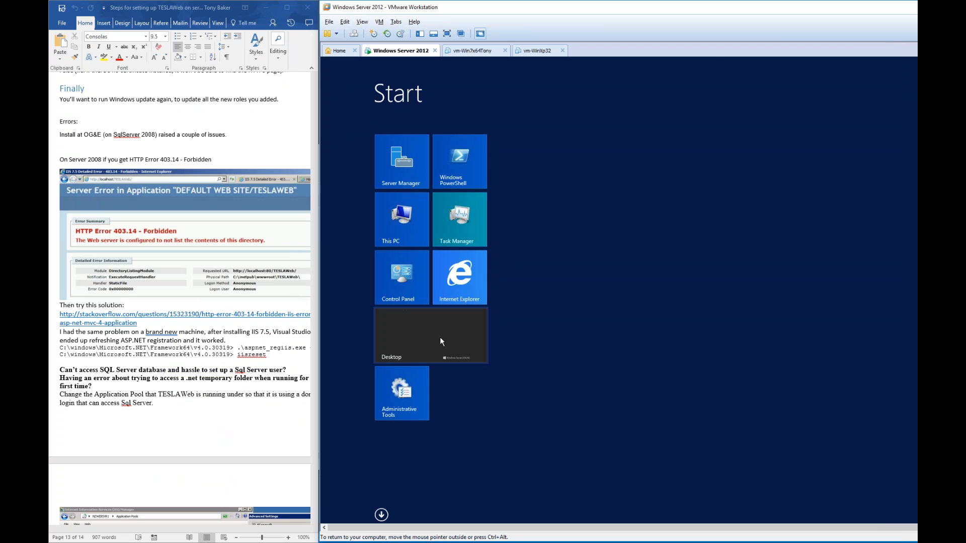
- Launch Event Viewer with Eventvwr.msc from PowerShell and open Windows Logs > Application
{"action": "left_click", "coordinate": [463, 173]}
{"action": "right_click", "coordinate": [462, 173]}
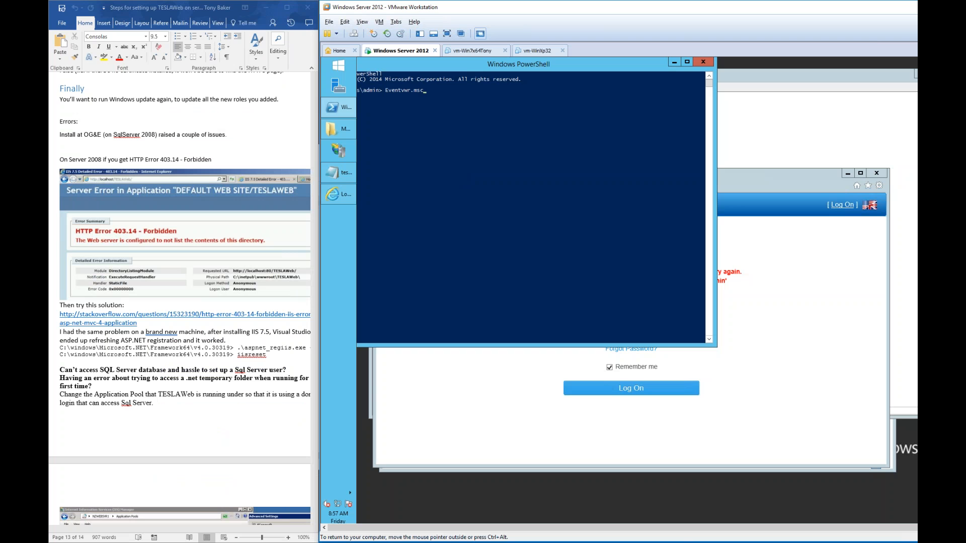
{"action": "left_click_drag", "start_coordinate": [460, 63], "coordinate": [529, 99]}
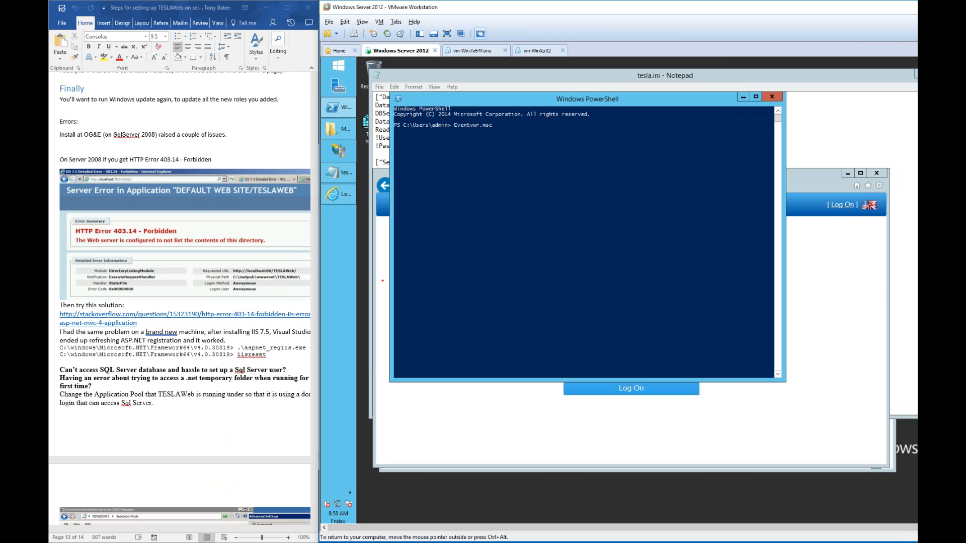
{"action": "key", "text": "Return"}
{"action": "key", "text": "Return"}
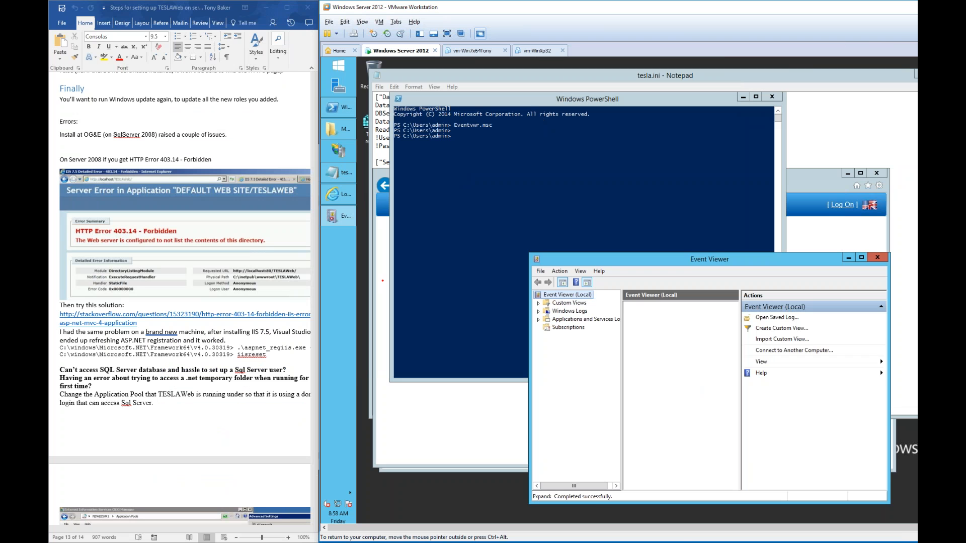
{"action": "left_click", "coordinate": [742, 97]}
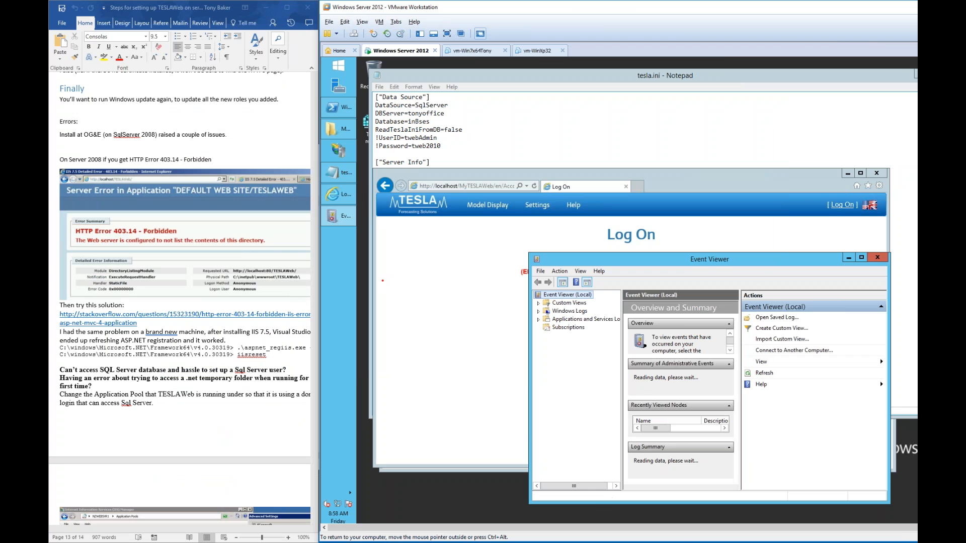
{"action": "left_click_drag", "start_coordinate": [726, 263], "coordinate": [619, 141]}
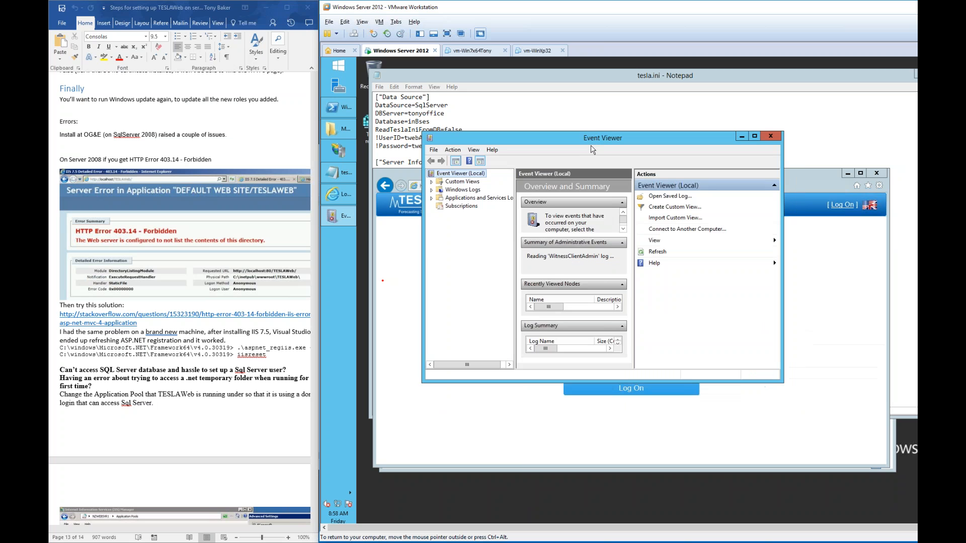
{"action": "double_click", "coordinate": [454, 193]}
{"action": "left_click", "coordinate": [465, 198]}
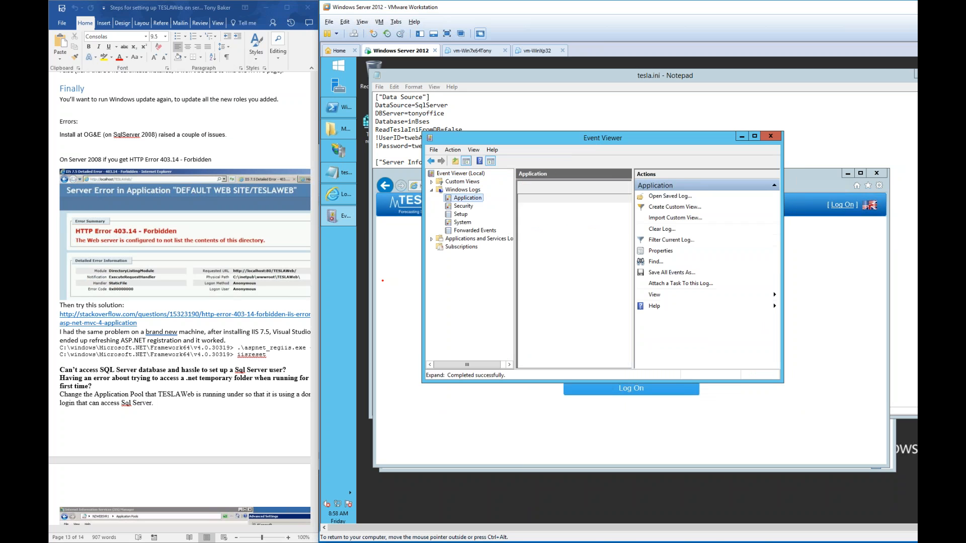
- Read the TeslaWebMVC error from 8:54:32 AM and the LoginV3.dll warning
{"action": "double_click", "coordinate": [563, 145]}
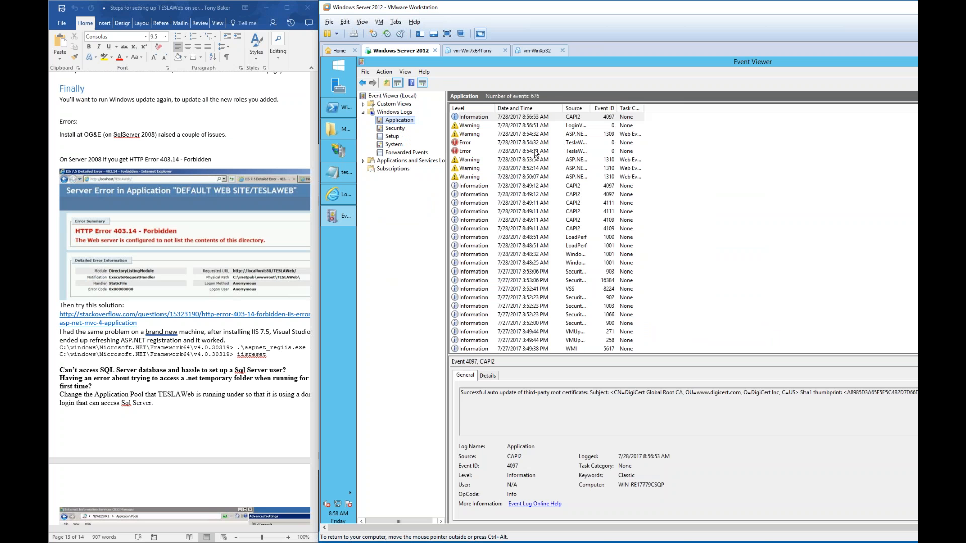
{"action": "double_click", "coordinate": [589, 108]}
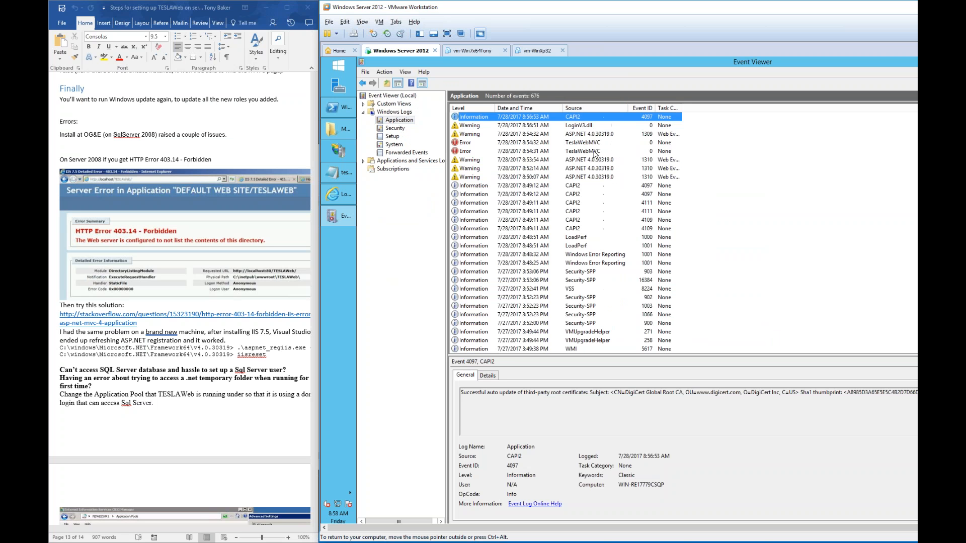
{"action": "left_click", "coordinate": [470, 143]}
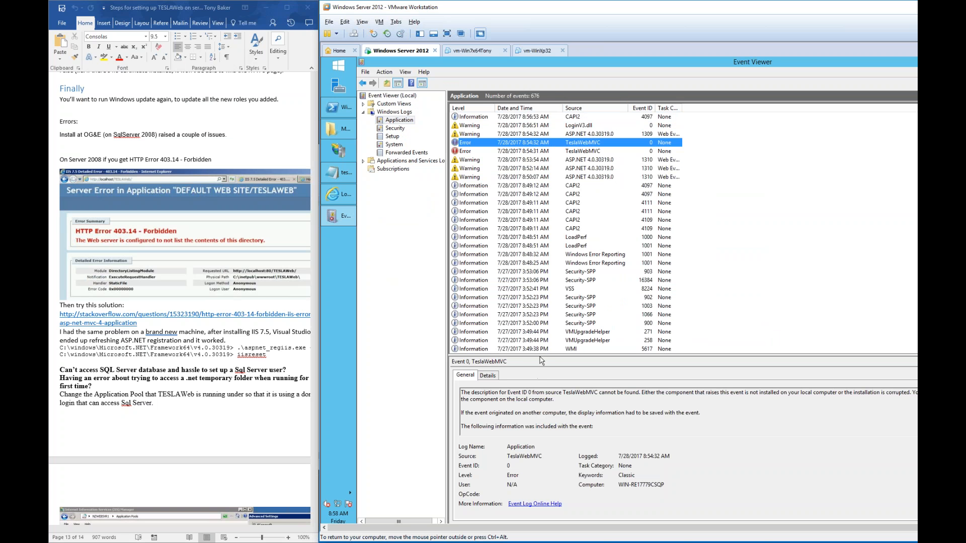
{"action": "left_click_drag", "start_coordinate": [542, 356], "coordinate": [543, 240]}
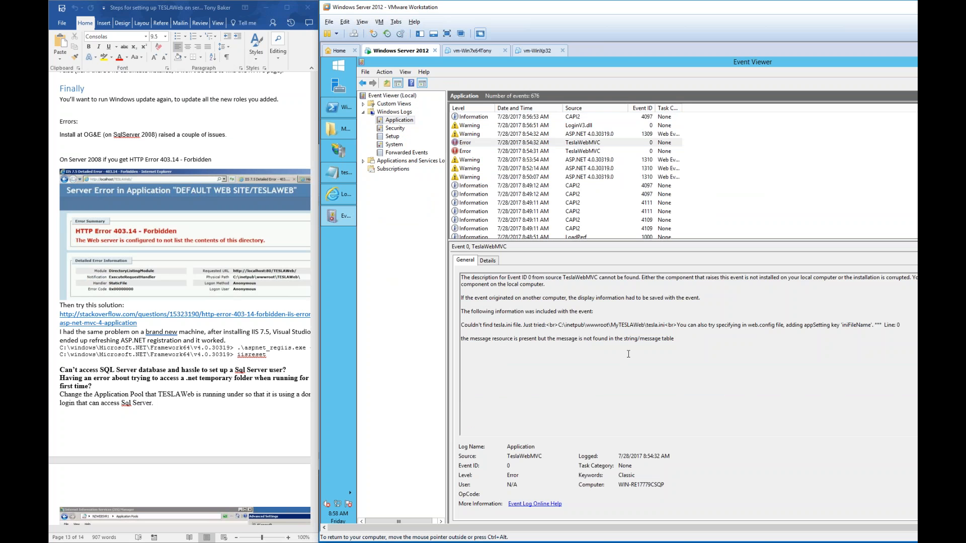
{"action": "left_click_drag", "start_coordinate": [553, 369], "coordinate": [544, 368]}
{"action": "left_click", "coordinate": [544, 369]}
{"action": "left_click", "coordinate": [471, 125]}
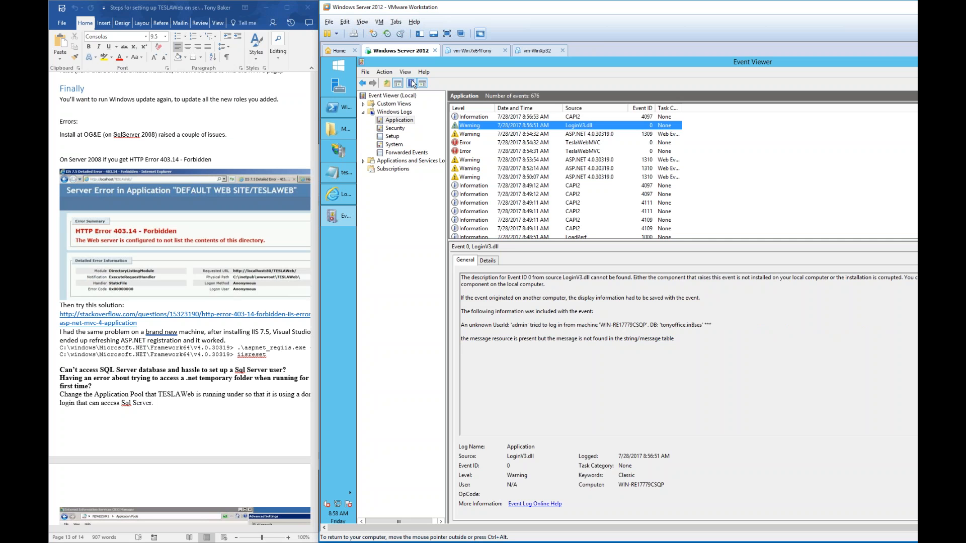
- Clear all events from the Application log without saving them
{"action": "right_click", "coordinate": [403, 119]}
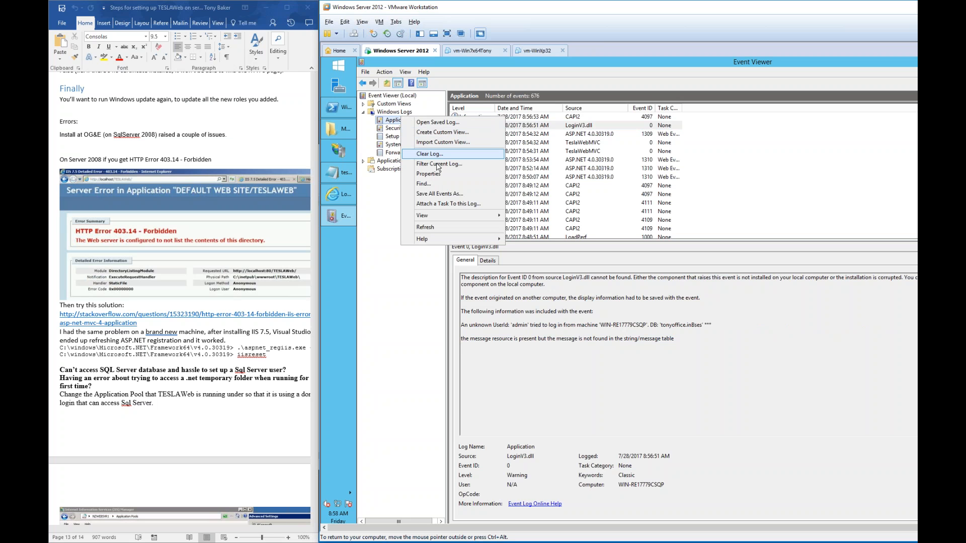
{"action": "right_click", "coordinate": [391, 120]}
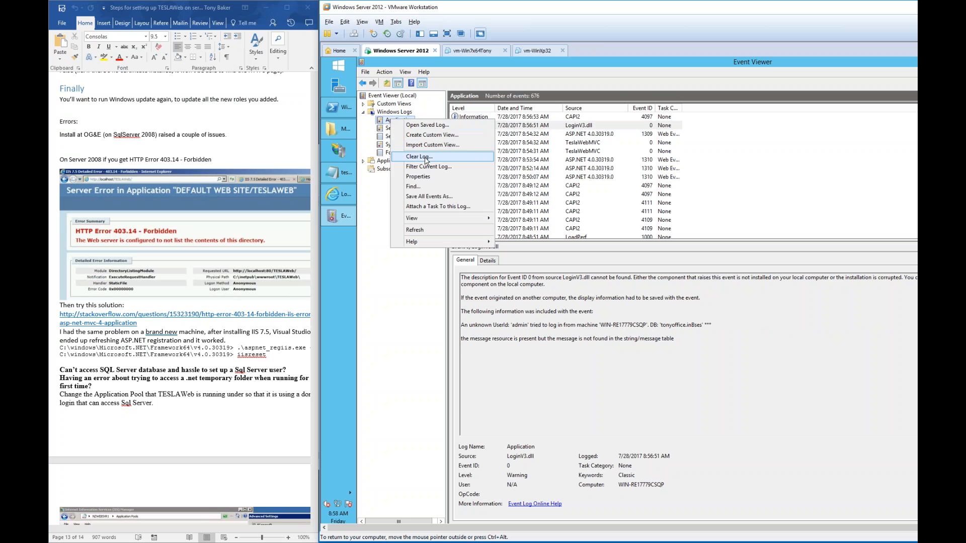
{"action": "left_click", "coordinate": [427, 156]}
{"action": "left_click", "coordinate": [563, 178]}
- Retry the TESLAWeb admin log on by entering the admin password and submitting
{"action": "left_click", "coordinate": [338, 193]}
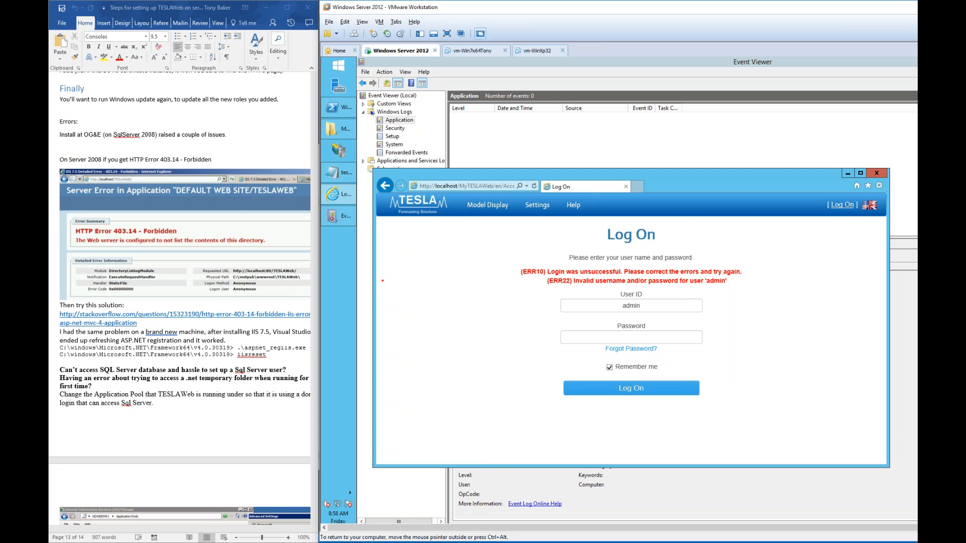
{"action": "left_click", "coordinate": [643, 336]}
{"action": "type", "text": "*******"}
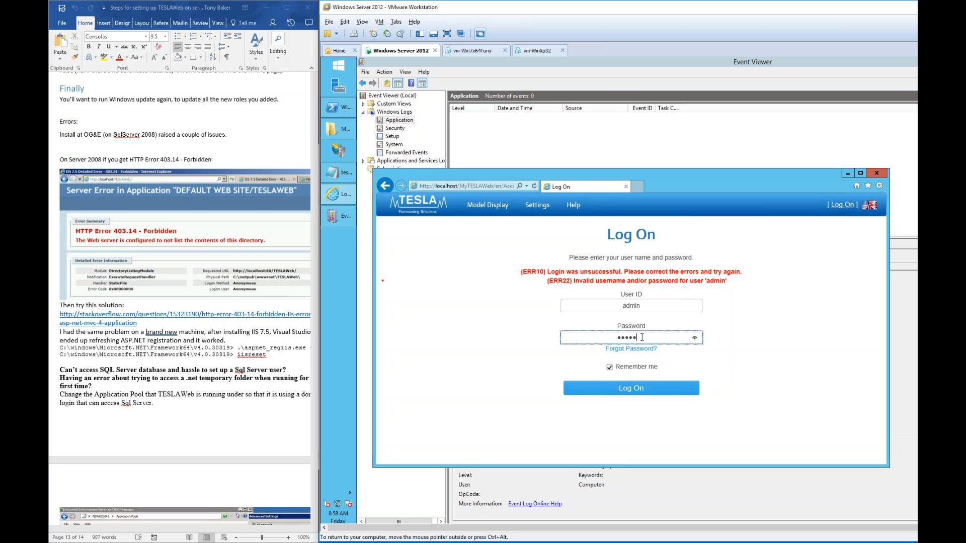
{"action": "type", "text": "*"}
{"action": "left_click", "coordinate": [637, 394]}
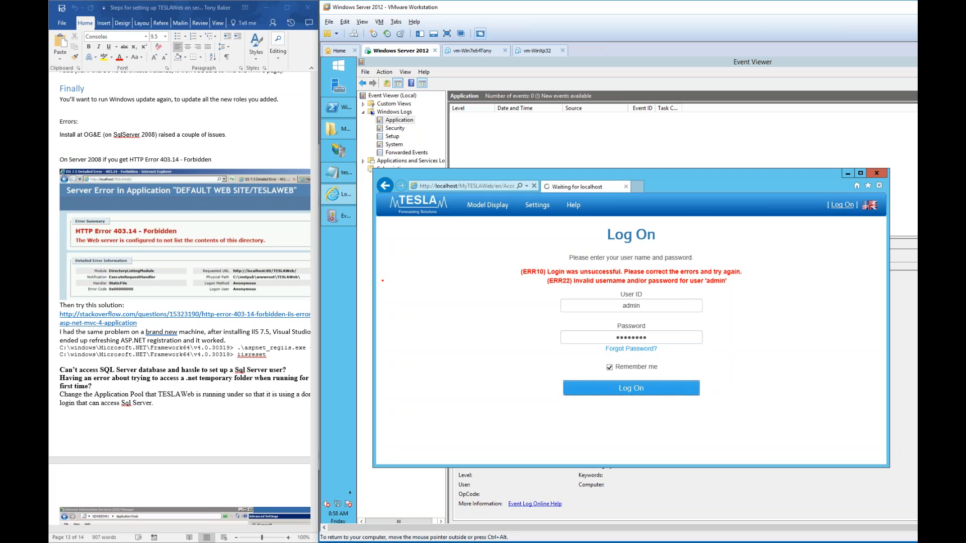
- Step through the four new TeslaWebMVC errors in Event Viewer's Application log
{"action": "left_click", "coordinate": [665, 127]}
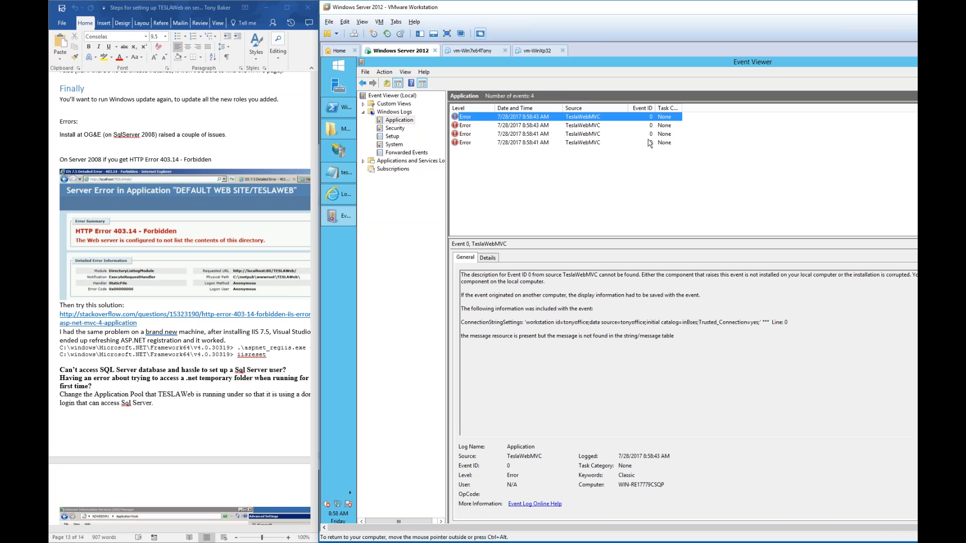
{"action": "left_click", "coordinate": [474, 141]}
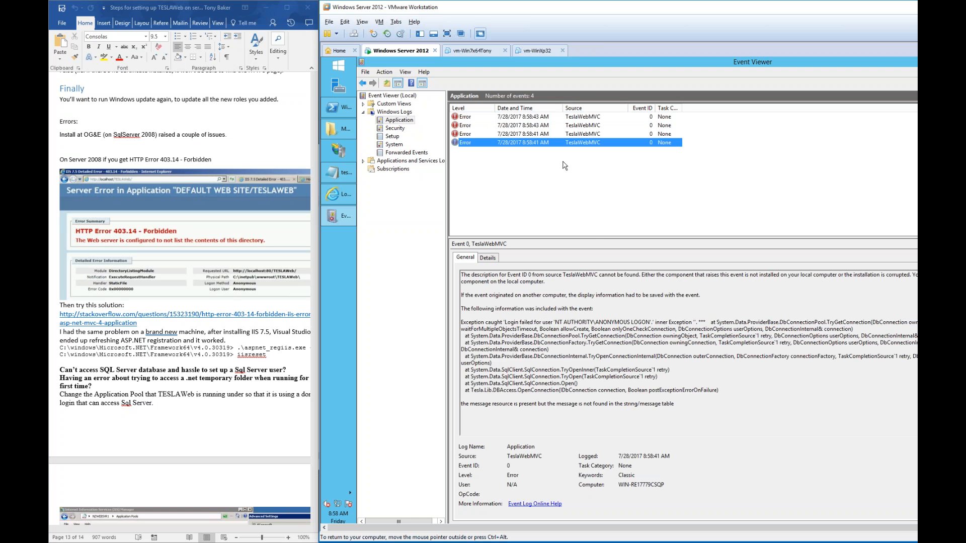
{"action": "left_click_drag", "start_coordinate": [594, 237], "coordinate": [594, 198]}
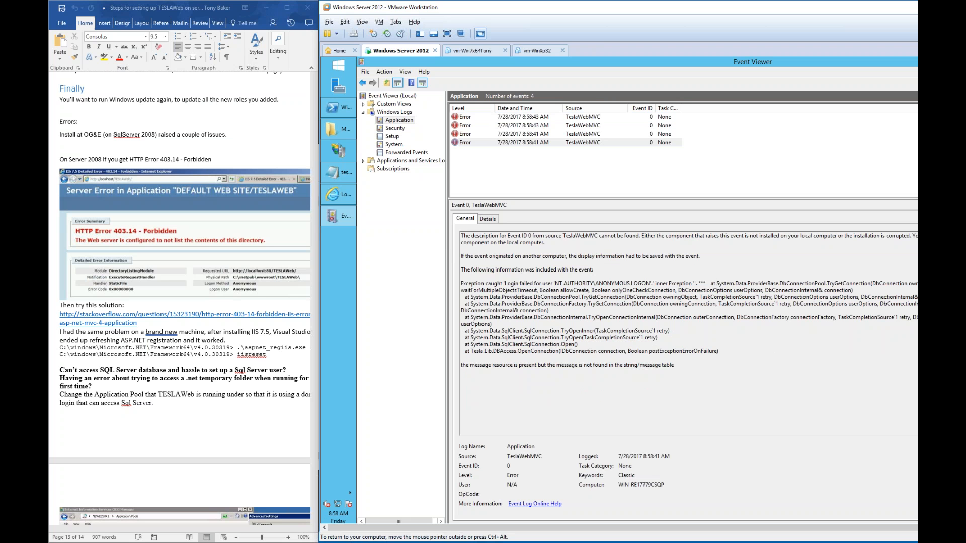
{"action": "left_click_drag", "start_coordinate": [648, 11], "coordinate": [431, 7]}
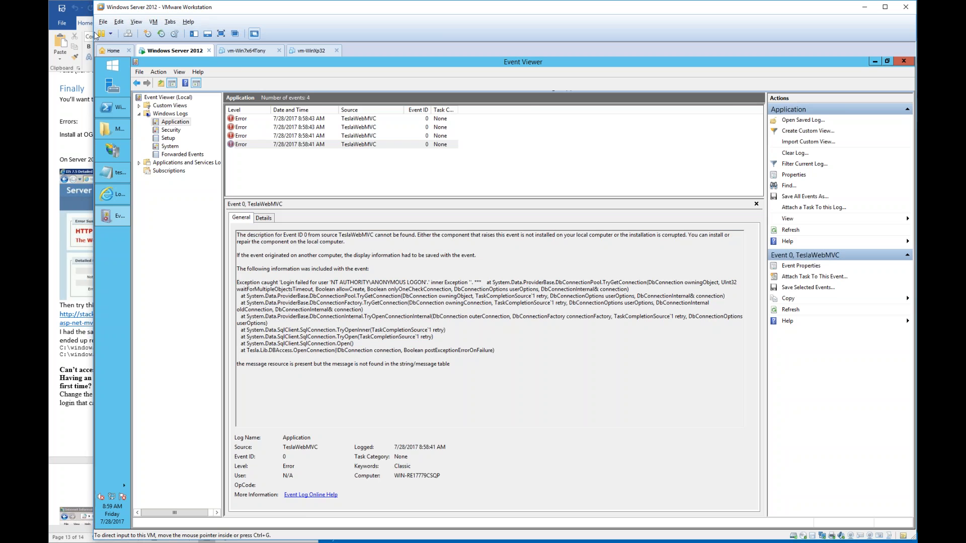
{"action": "left_click_drag", "start_coordinate": [94, 291], "coordinate": [311, 291]}
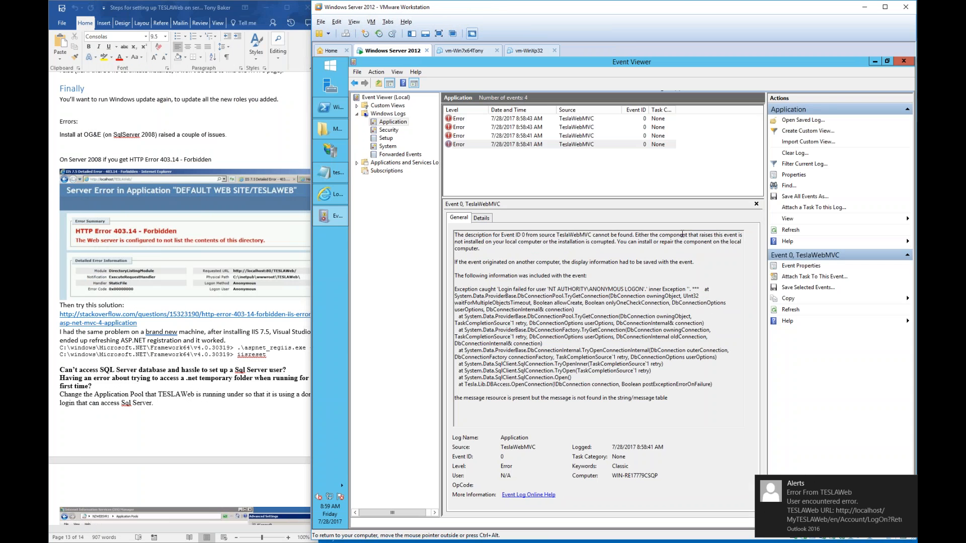
{"action": "left_click", "coordinate": [483, 136]}
{"action": "key", "text": "Up"}
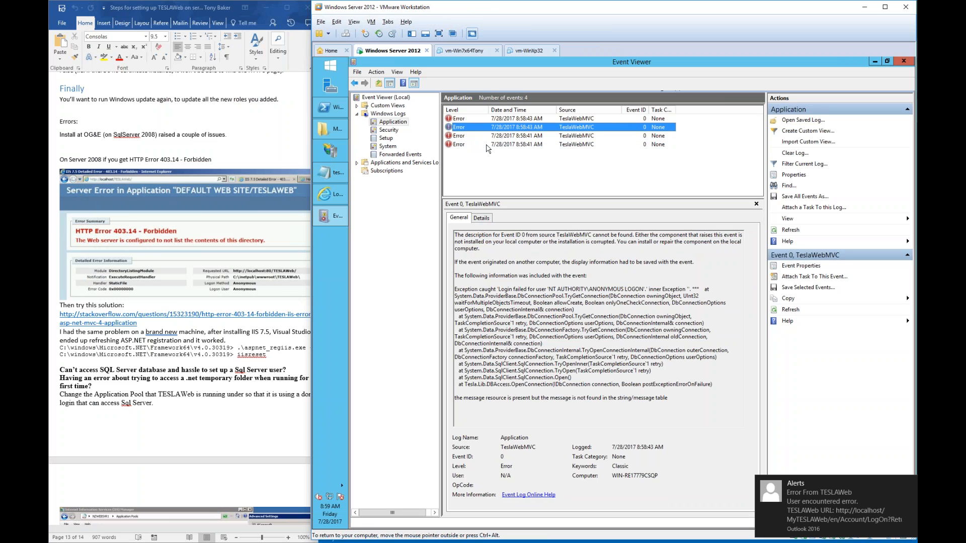
{"action": "key", "text": "Up"}
{"action": "key", "text": "Down"}
{"action": "key", "text": "Down"}
{"action": "key", "text": "Down"}
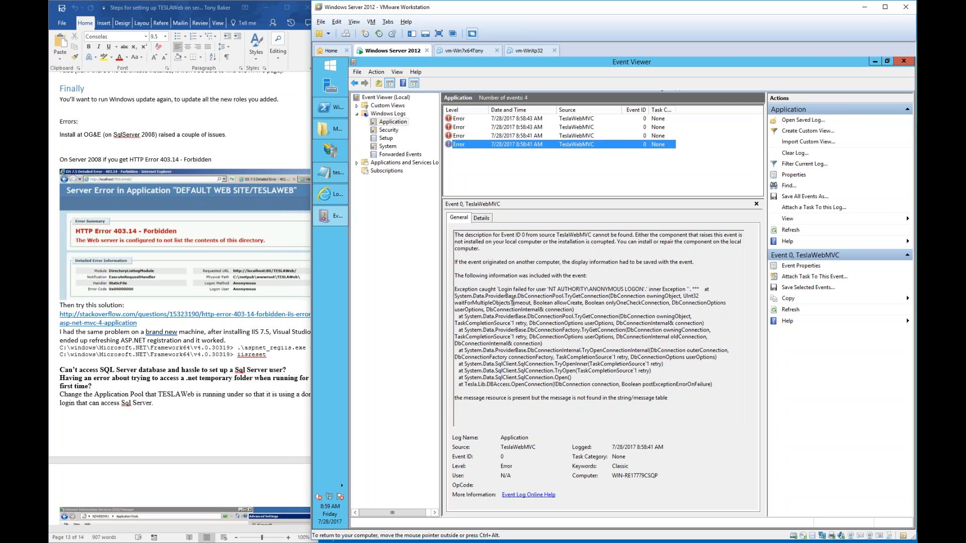
- Highlight the Login failed for NT AUTHORITY\ANONYMOUS LOGON and ConnectionStringSettings error text
{"action": "left_click_drag", "start_coordinate": [498, 290], "coordinate": [548, 290]}
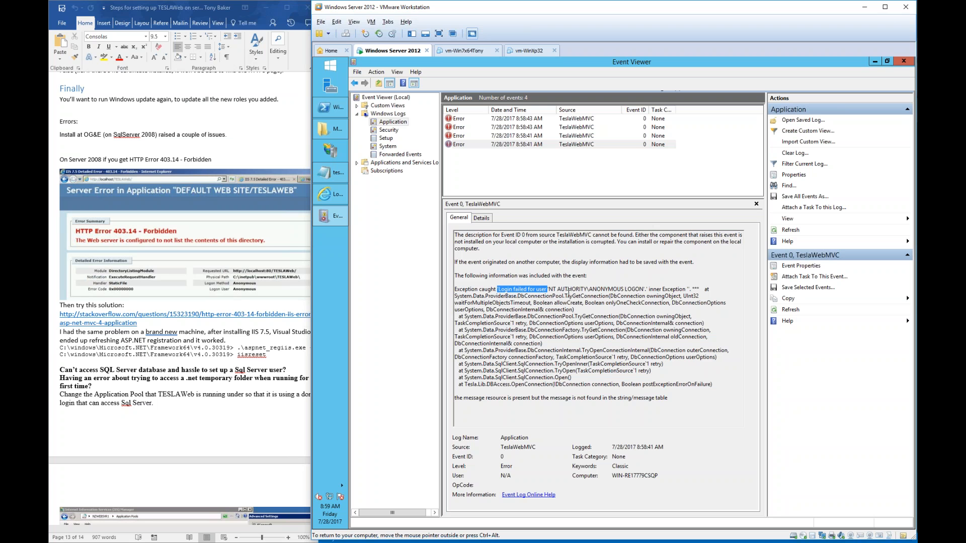
{"action": "left_click", "coordinate": [568, 296]}
{"action": "left_click_drag", "start_coordinate": [539, 290], "coordinate": [563, 337]}
{"action": "left_click", "coordinate": [563, 342]}
{"action": "left_click", "coordinate": [527, 137]}
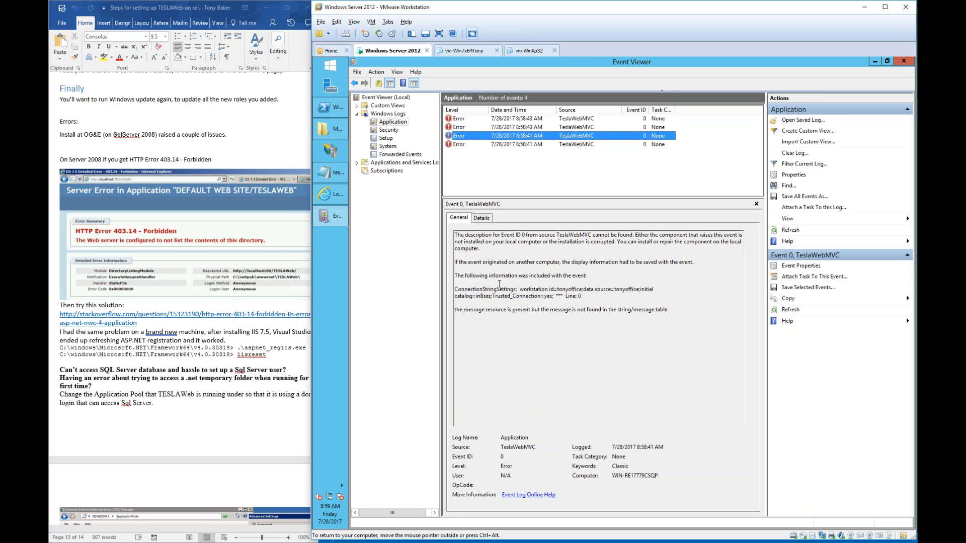
{"action": "left_click", "coordinate": [487, 289]}
{"action": "triple_click", "coordinate": [488, 291]}
{"action": "left_click", "coordinate": [565, 288]}
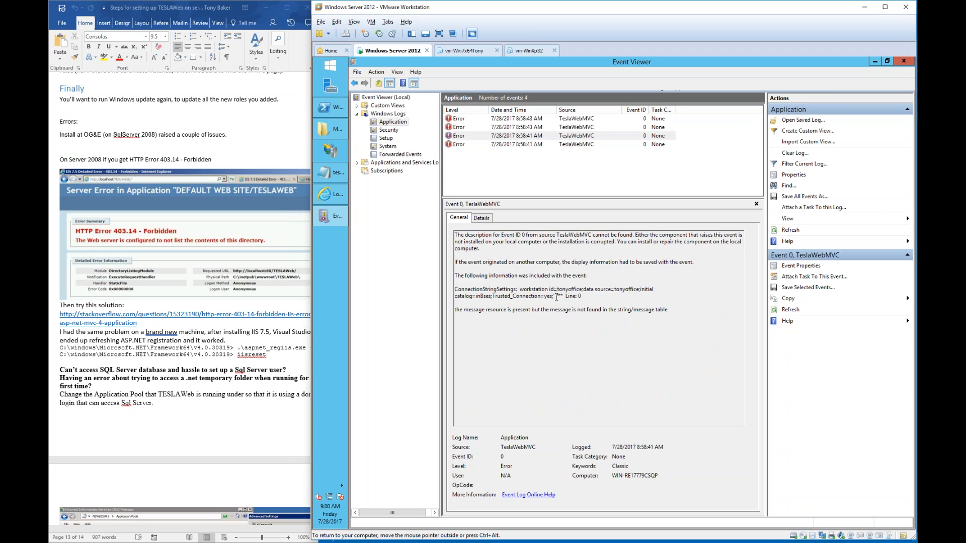
- Check the tesla.ini settings file, then launch IIS Manager
{"action": "left_click", "coordinate": [333, 167]}
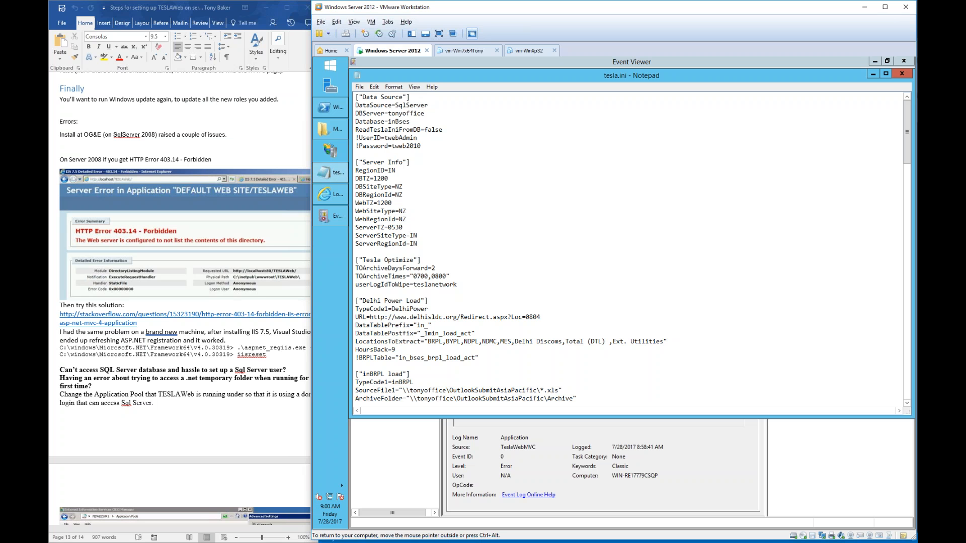
{"action": "left_click", "coordinate": [333, 173]}
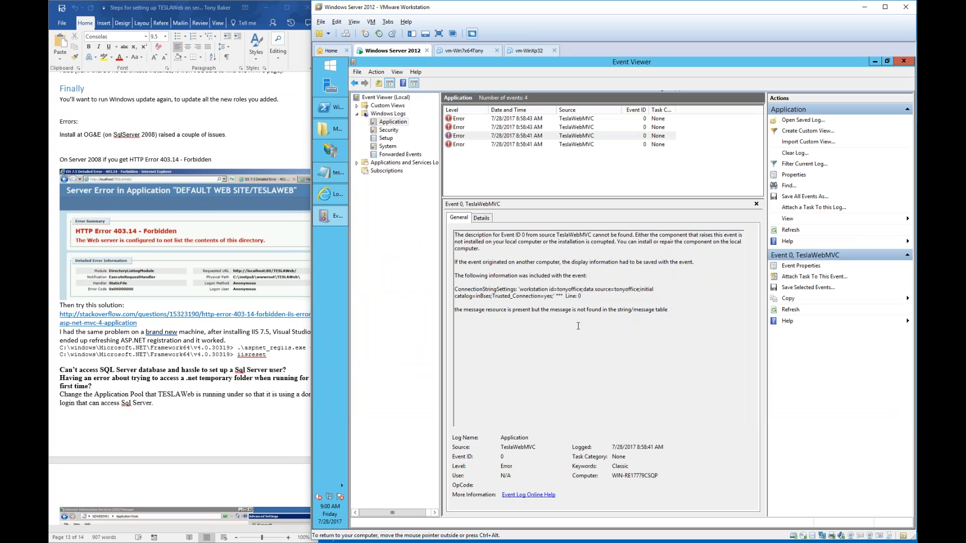
{"action": "left_click", "coordinate": [343, 152]}
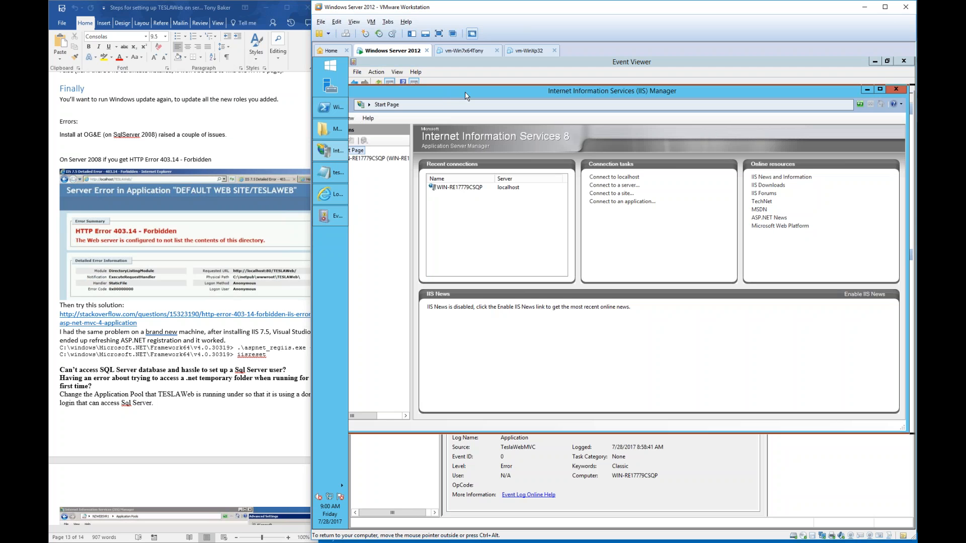
- Open Advanced Settings for the MyTESLAWeb pool under WIN-RE17779CSQP and select its Identity row
{"action": "left_click", "coordinate": [413, 158]}
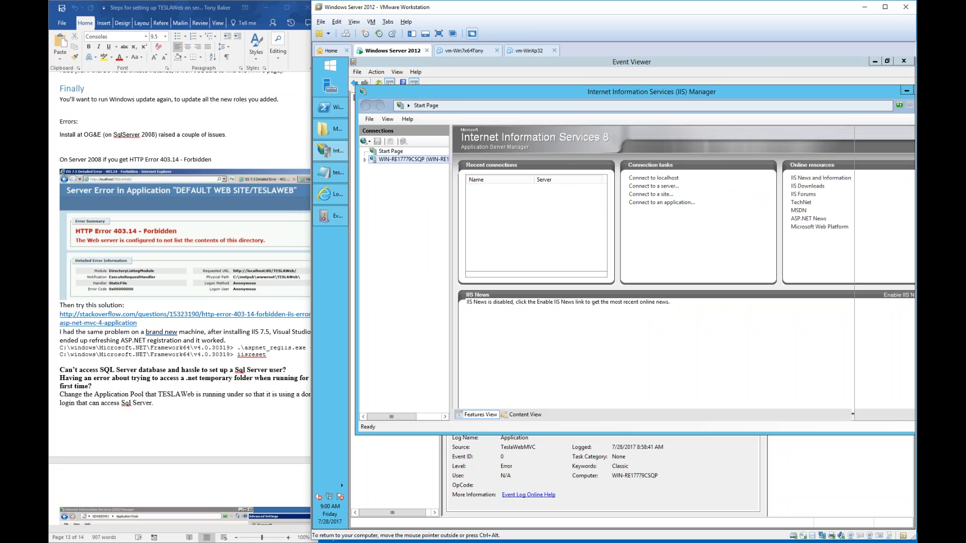
{"action": "left_click", "coordinate": [413, 170]}
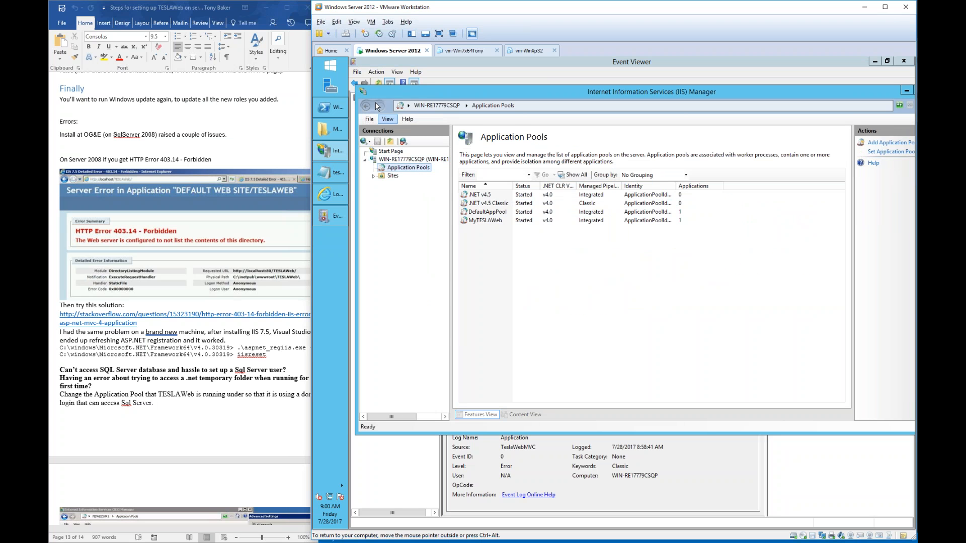
{"action": "left_click_drag", "start_coordinate": [358, 86], "coordinate": [474, 80]}
{"action": "left_click_drag", "start_coordinate": [562, 85], "coordinate": [448, 91]}
{"action": "left_click", "coordinate": [486, 223]}
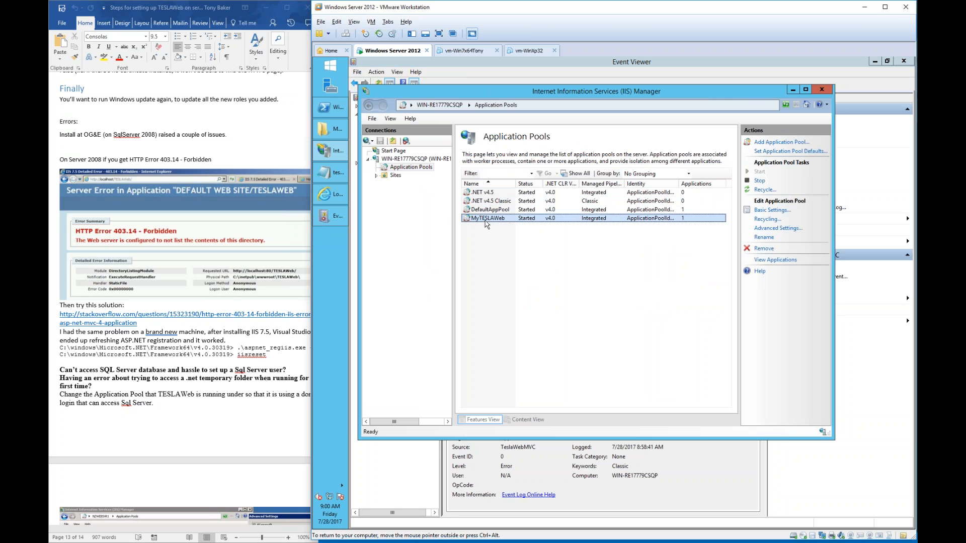
{"action": "left_click", "coordinate": [768, 229]}
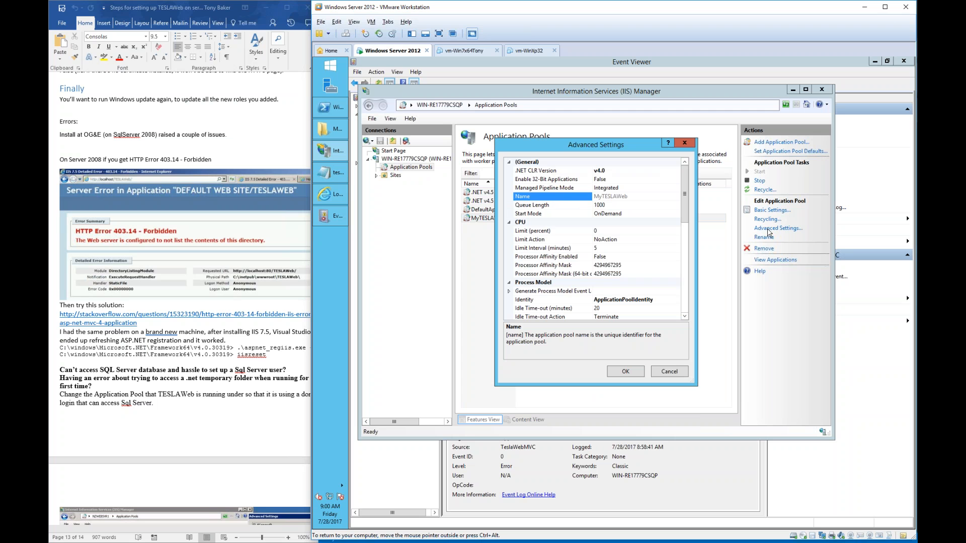
{"action": "left_click", "coordinate": [568, 300]}
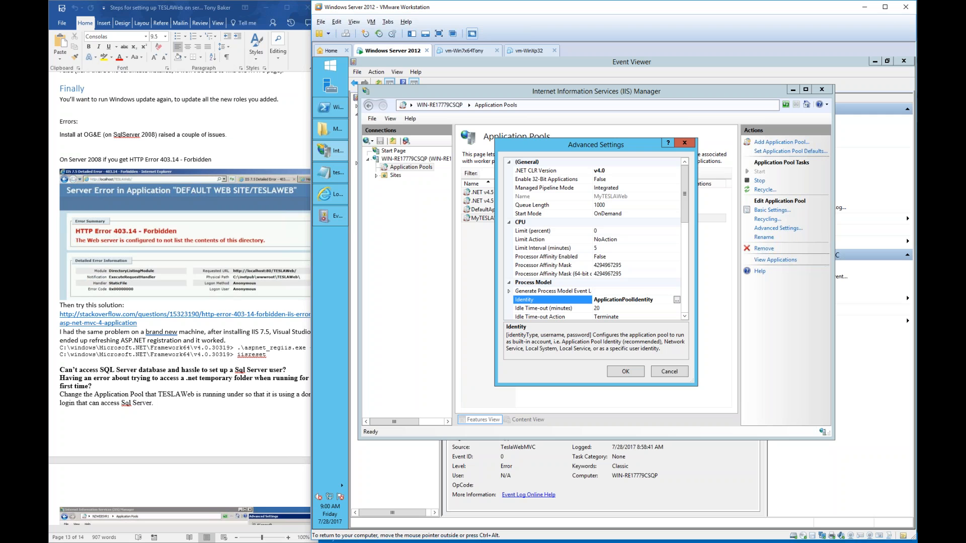
- Set the MyTESLAWeb identity to custom account net\teslanetwork, entering and confirming its password
{"action": "left_click", "coordinate": [677, 300]}
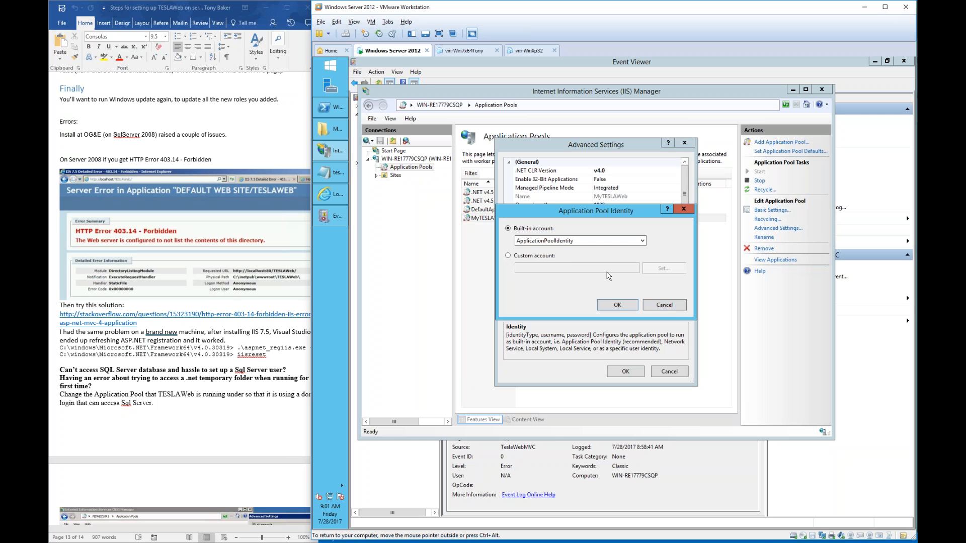
{"action": "left_click", "coordinate": [553, 256]}
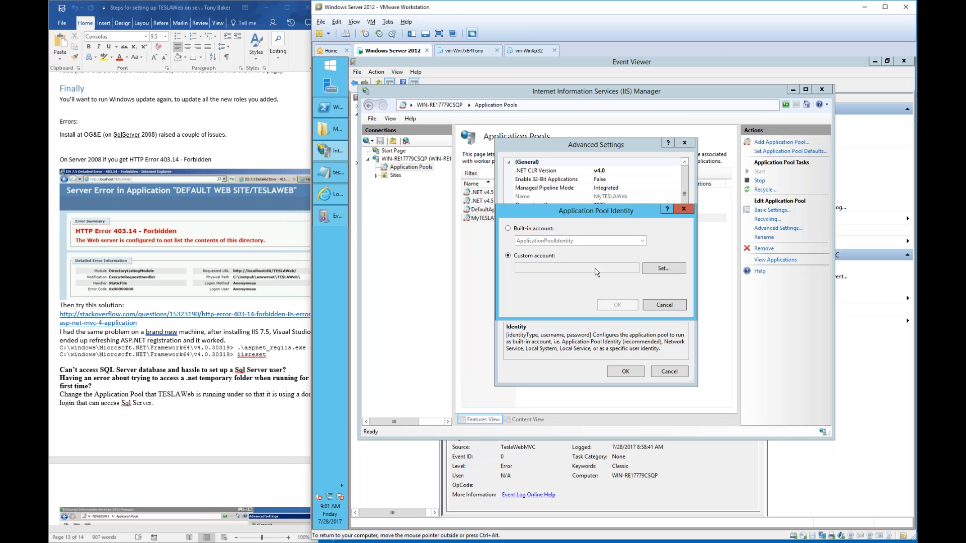
{"action": "left_click", "coordinate": [660, 273]}
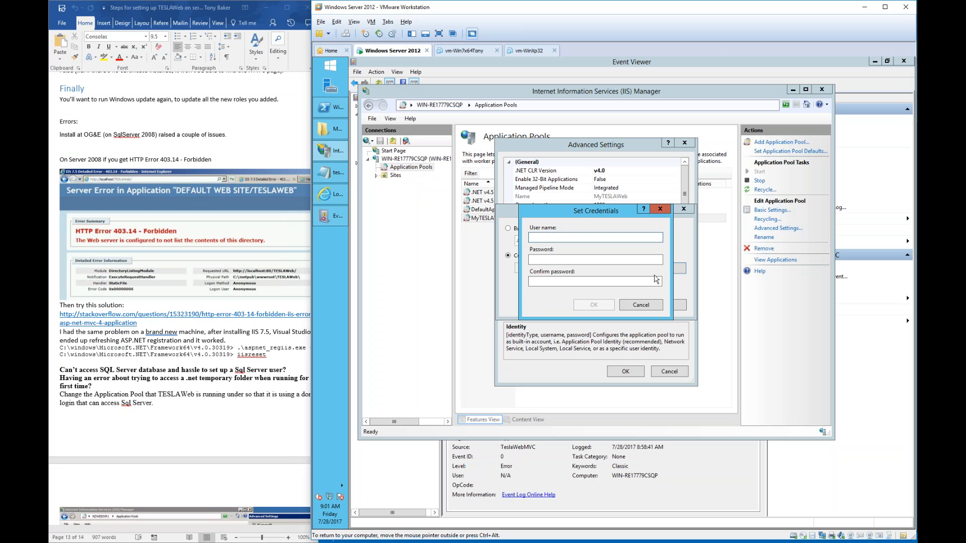
{"action": "type", "text": "net\\"}
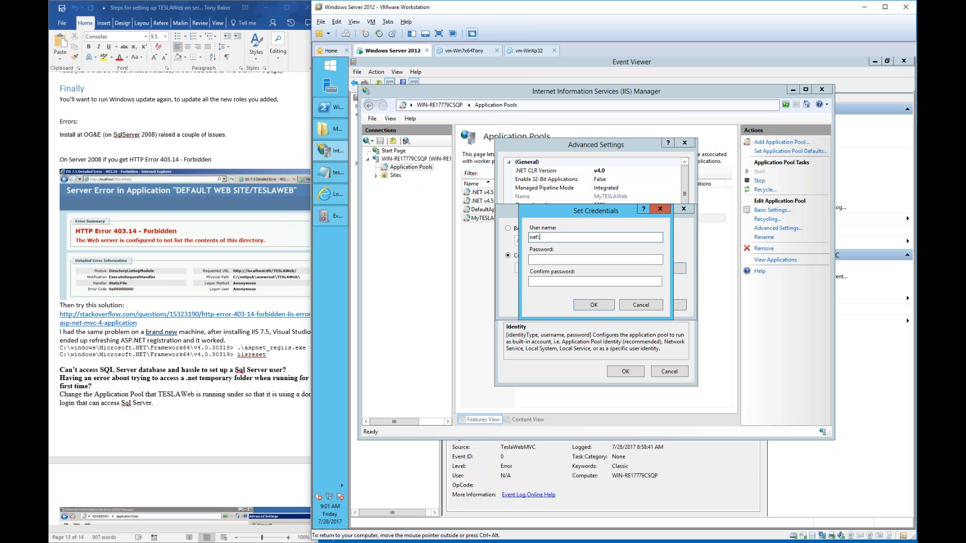
{"action": "type", "text": "teslanetwork"}
{"action": "key", "text": "Tab"}
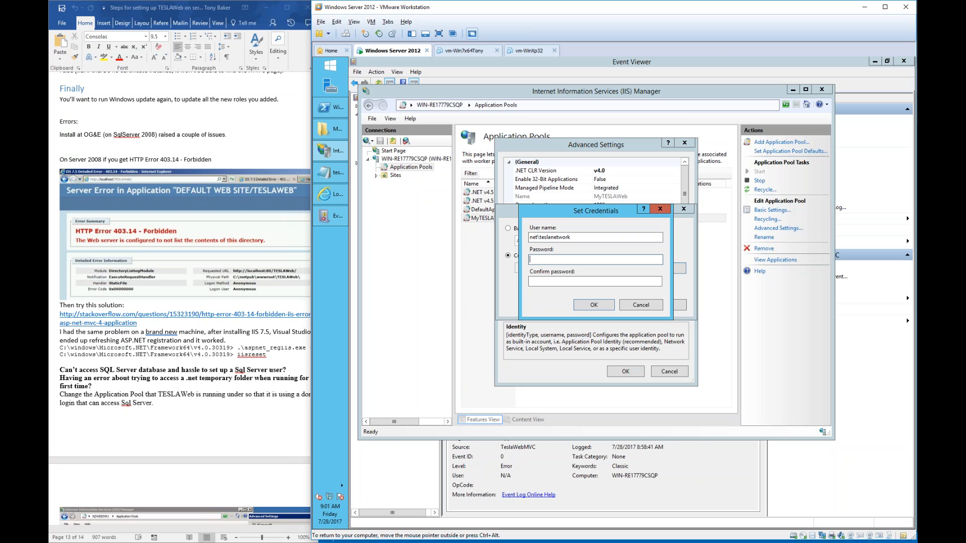
{"action": "type", "text": "•••••••••••"}
{"action": "key", "text": "Tab"}
{"action": "type", "text": "•••••••••••"}
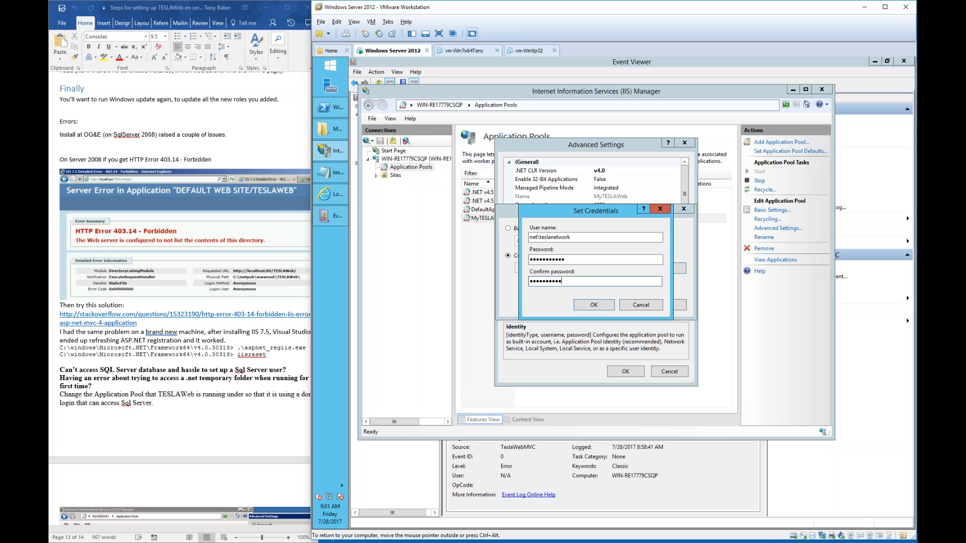
{"action": "left_click", "coordinate": [594, 305]}
{"action": "left_click", "coordinate": [594, 305]}
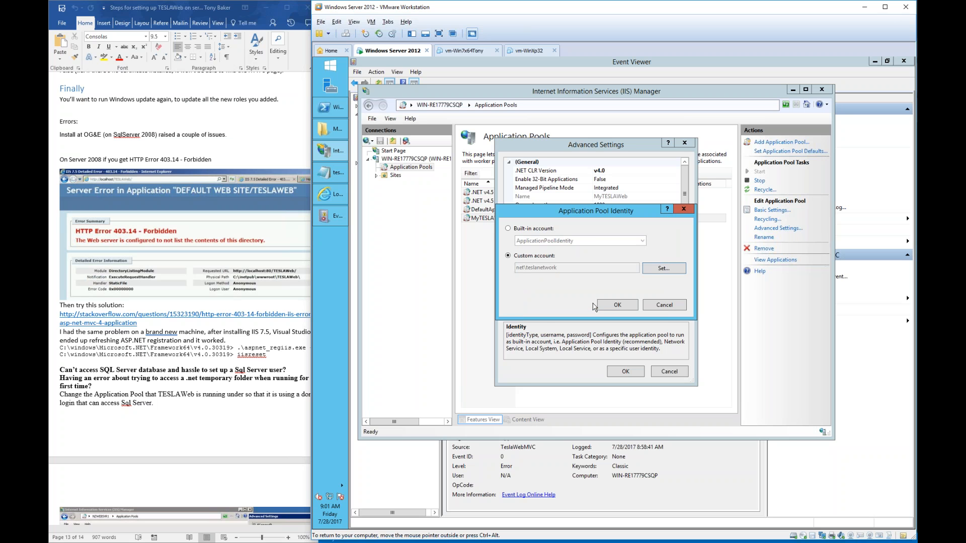
{"action": "left_click", "coordinate": [619, 308]}
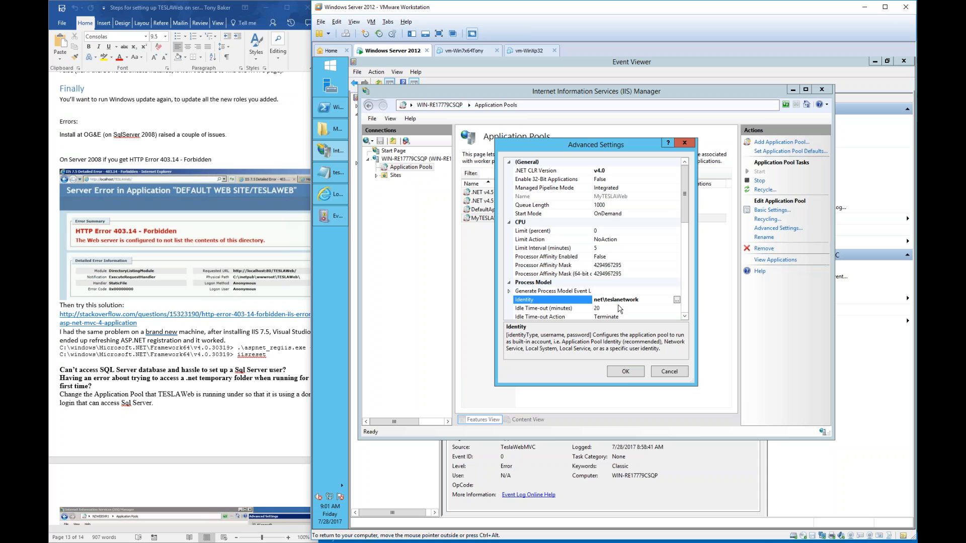
- Save the pool's advanced settings and resubmit the TESLAWeb log-on with the password
{"action": "left_click", "coordinate": [626, 375]}
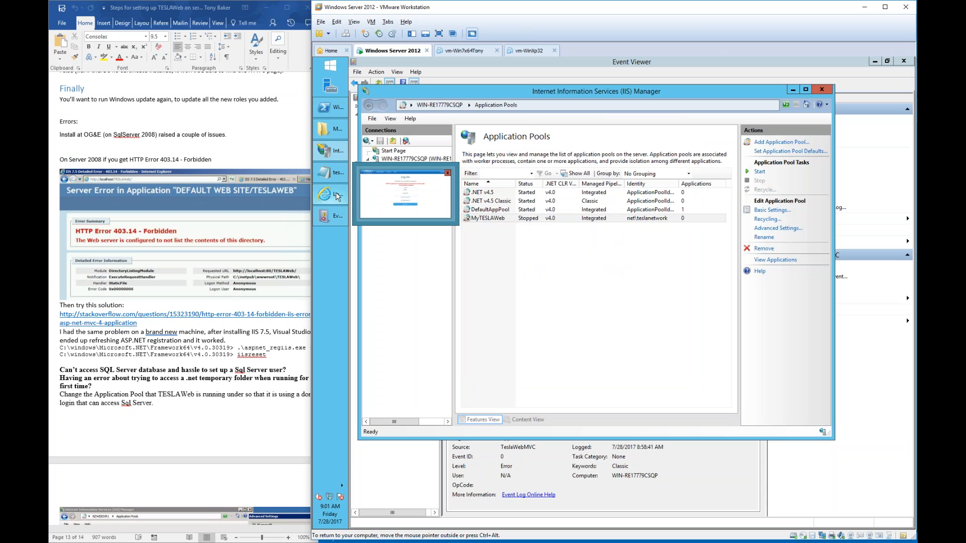
{"action": "left_click", "coordinate": [337, 196]}
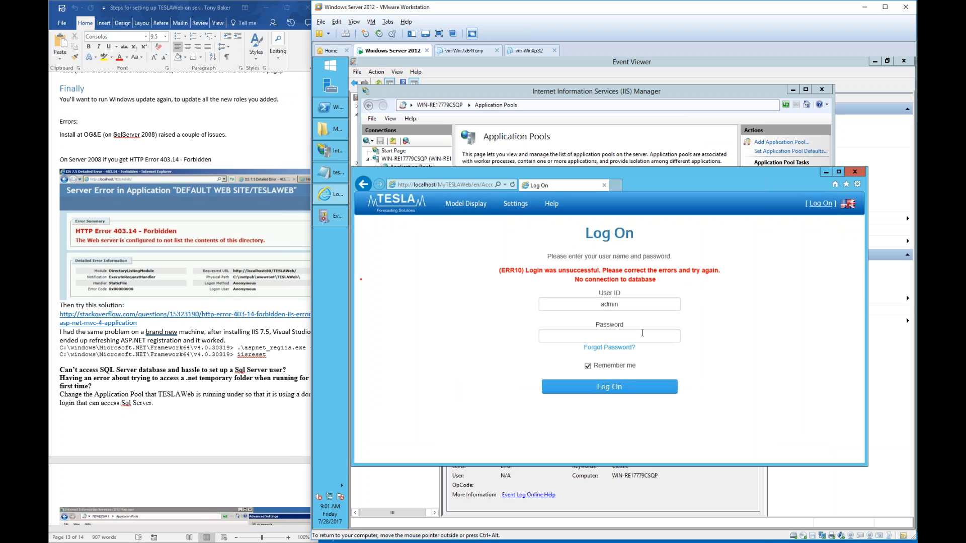
{"action": "left_click", "coordinate": [609, 336]}
{"action": "type", "text": "••••••••"}
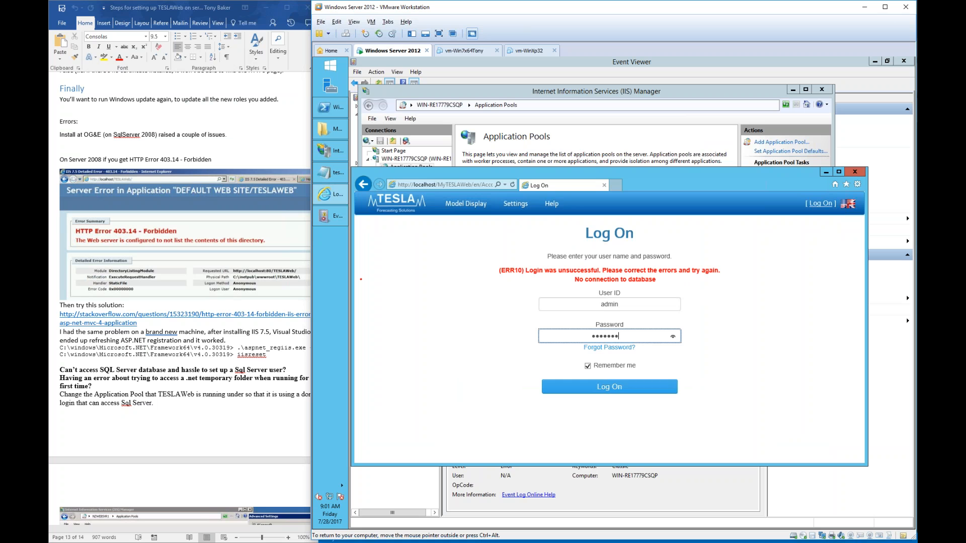
{"action": "key", "text": "Return"}
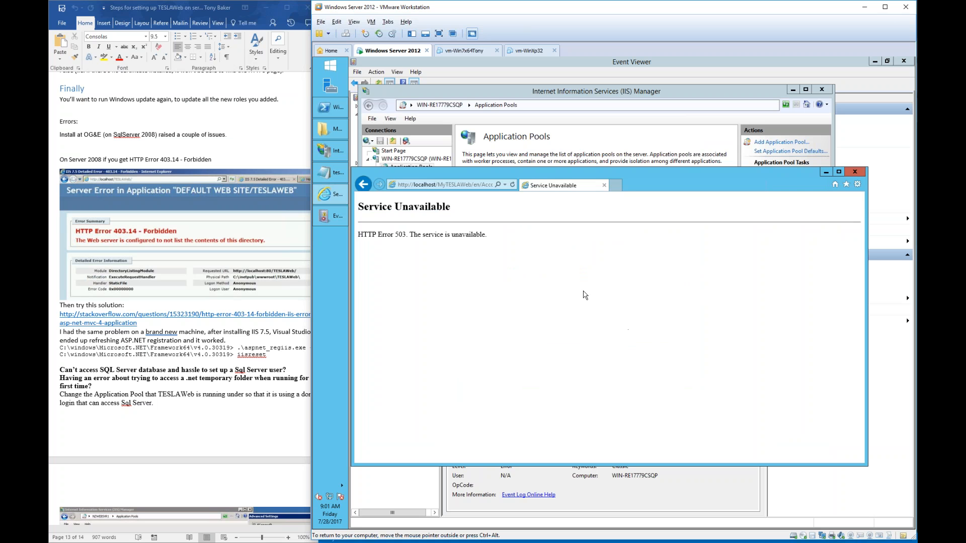
- Reload the HTTP Error 503 page, then refresh Application Pools to find MyTESLAWeb stopped
{"action": "key", "text": "F5"}
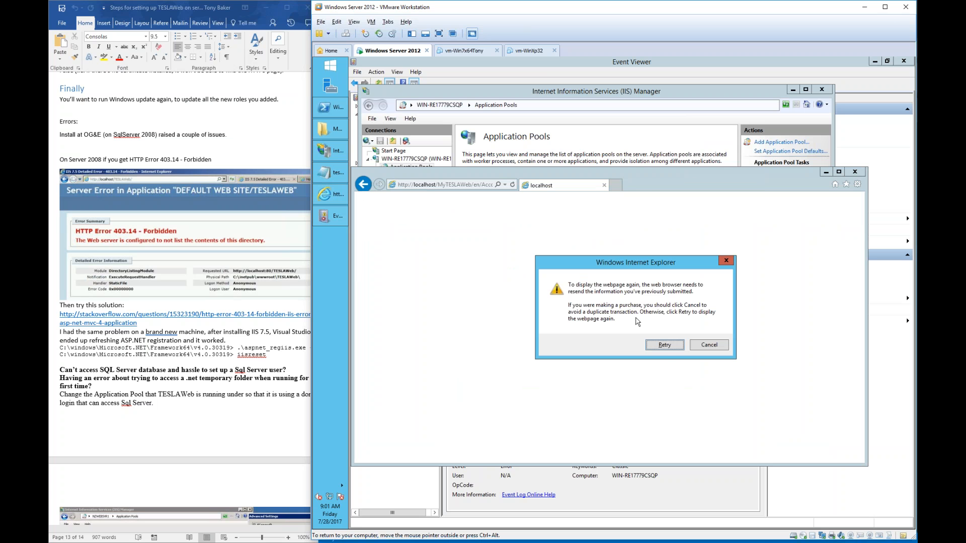
{"action": "left_click", "coordinate": [657, 346]}
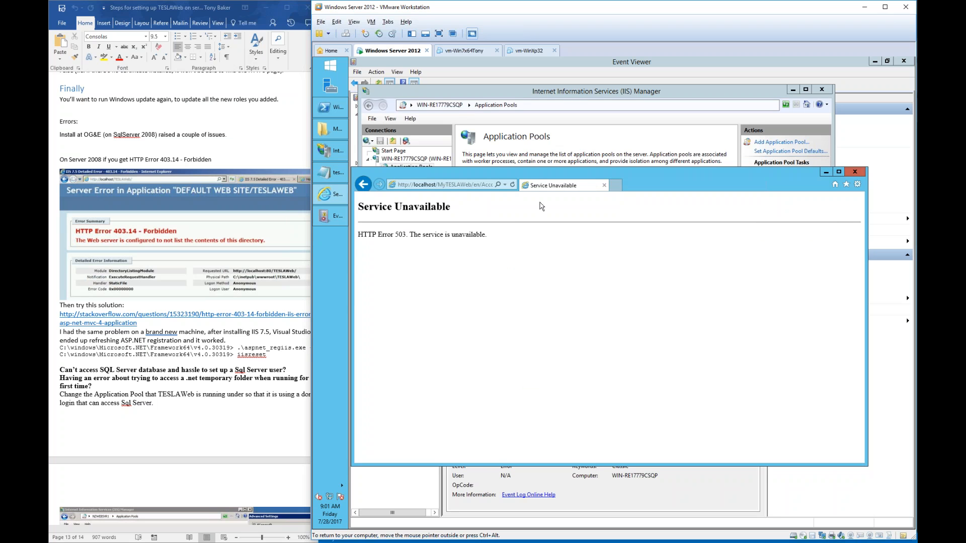
{"action": "left_click", "coordinate": [463, 97]}
{"action": "key", "text": "F5"}
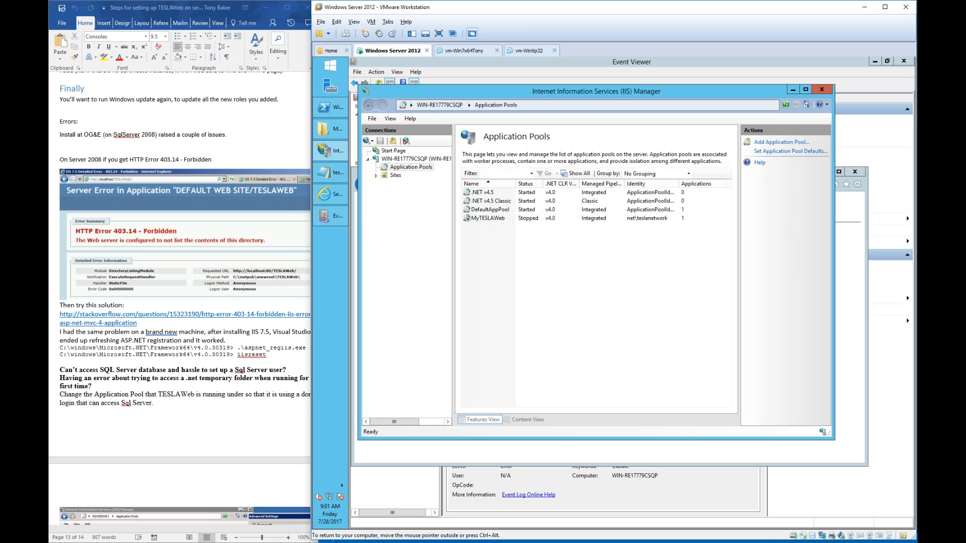
- Start the MyTESLAWeb pool and reload the TESLAWeb page, resending the form data
{"action": "right_click", "coordinate": [528, 220]}
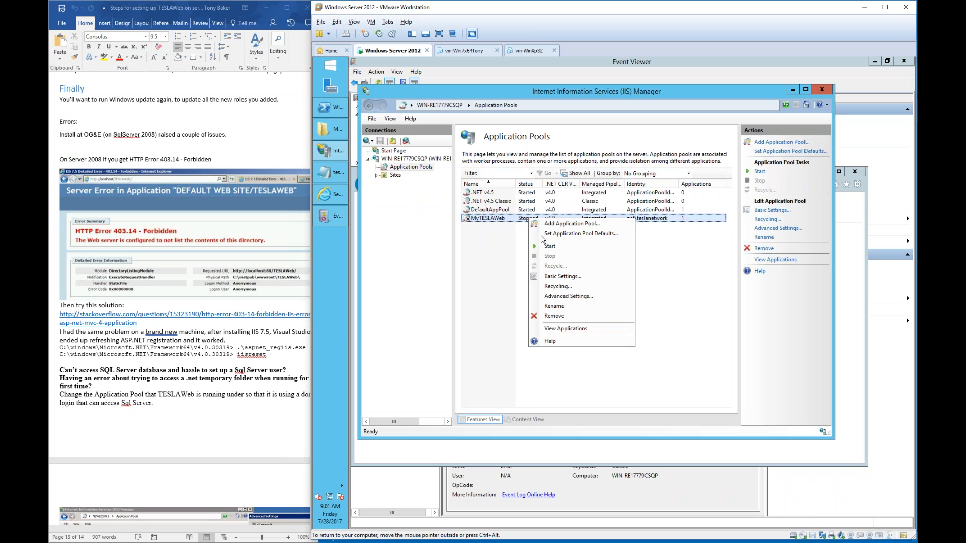
{"action": "left_click", "coordinate": [550, 246]}
{"action": "left_click", "coordinate": [531, 265]}
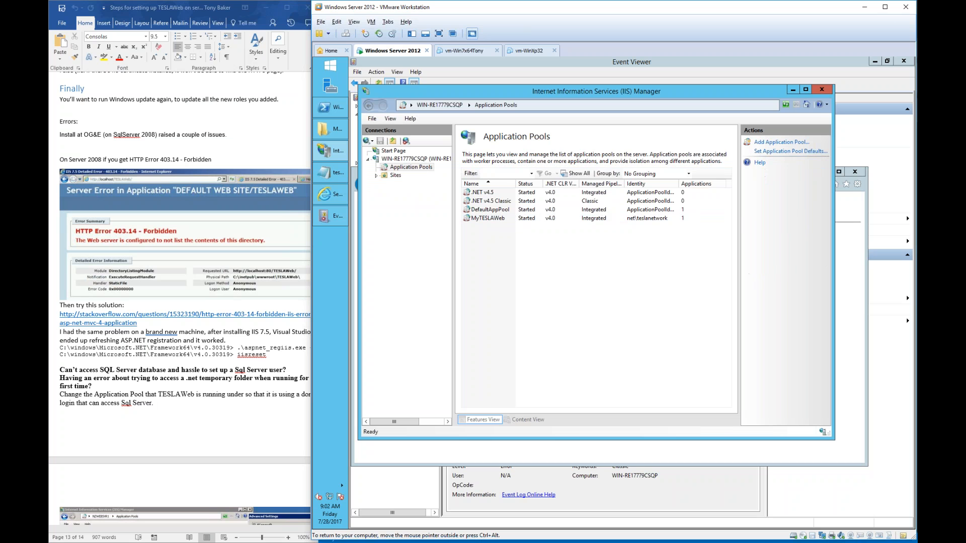
{"action": "left_click", "coordinate": [330, 193]}
{"action": "key", "text": "F5"}
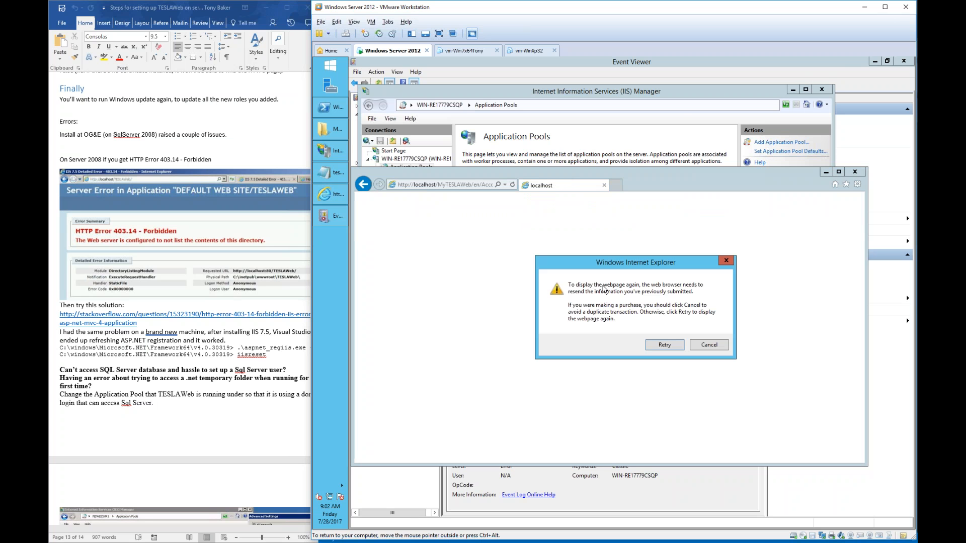
{"action": "left_click", "coordinate": [659, 346]}
{"action": "left_click", "coordinate": [436, 184]}
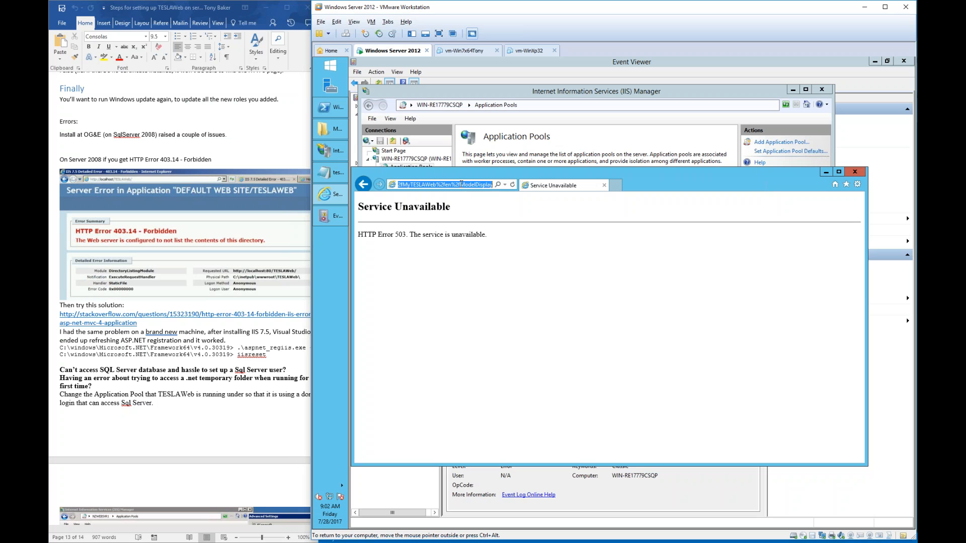
{"action": "left_click", "coordinate": [459, 185]}
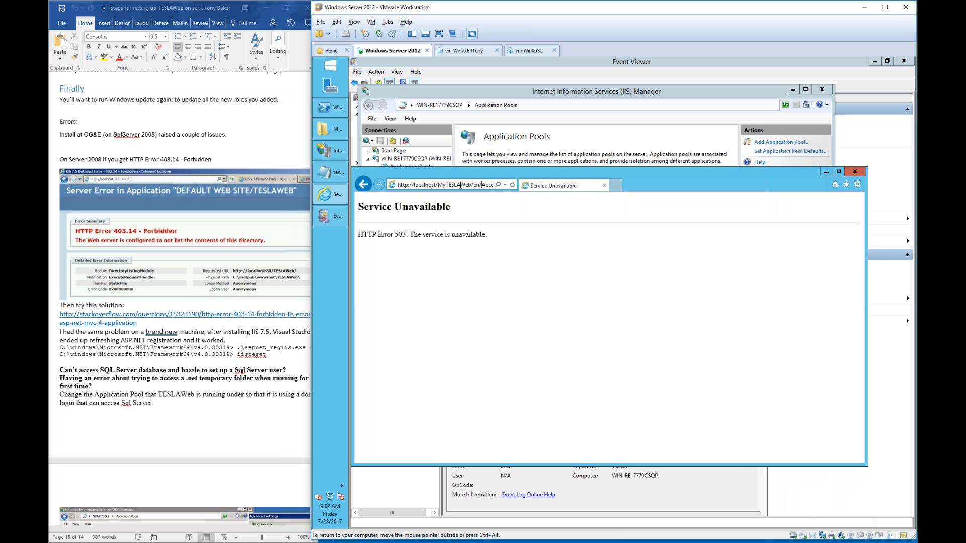
{"action": "key", "text": "shift+End"}
{"action": "key", "text": "Delete"}
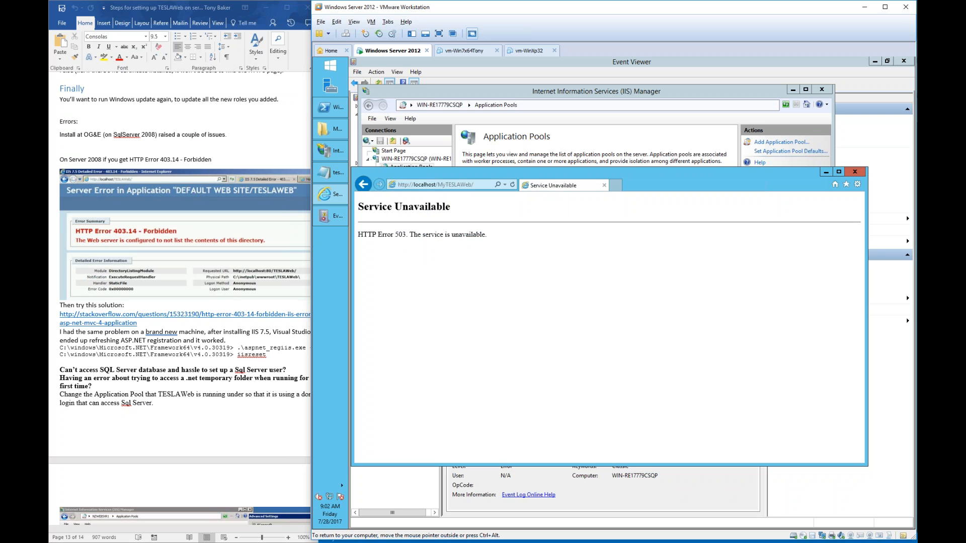
{"action": "left_click", "coordinate": [330, 150]}
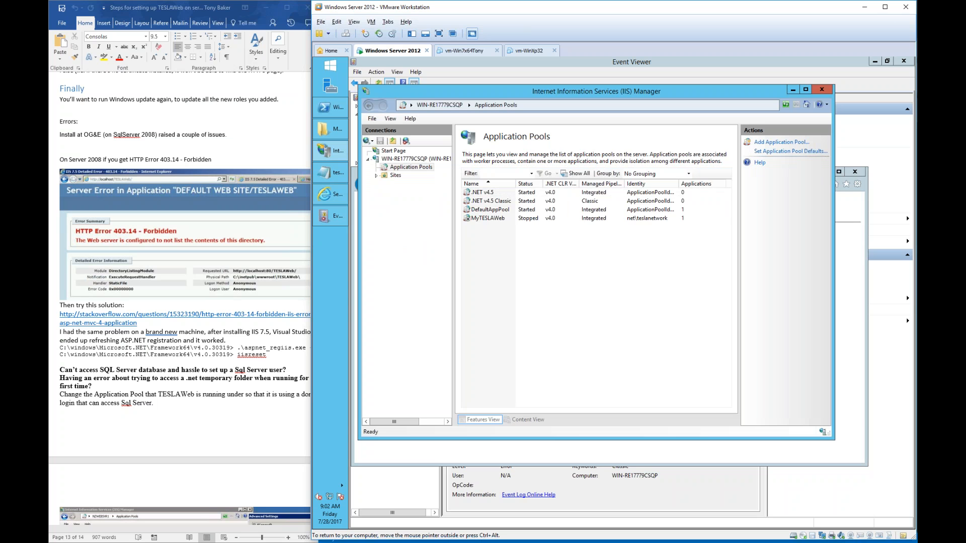
- View MyTESLAWeb's basic pool settings without changes, then close the tesla.ini file
{"action": "left_click", "coordinate": [547, 221]}
{"action": "double_click", "coordinate": [519, 219]}
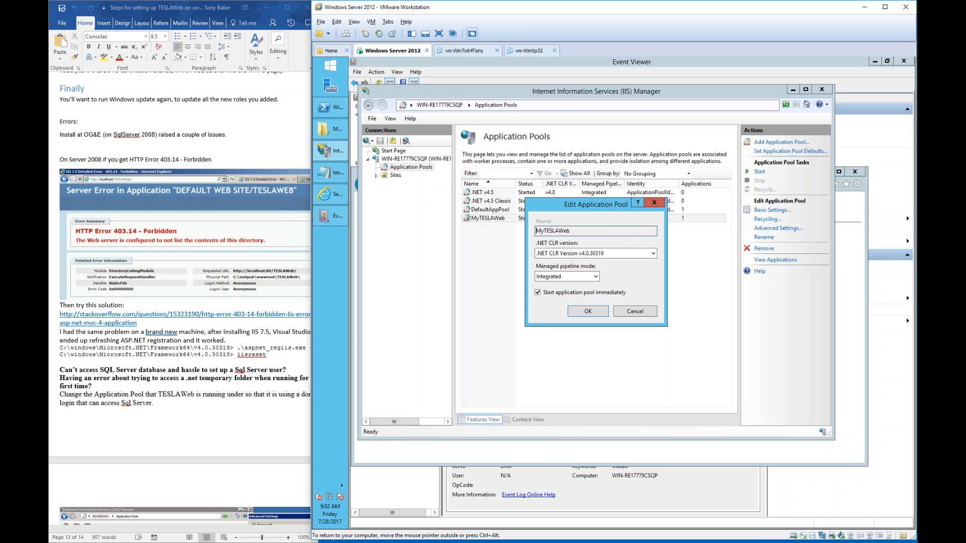
{"action": "left_click", "coordinate": [628, 308]}
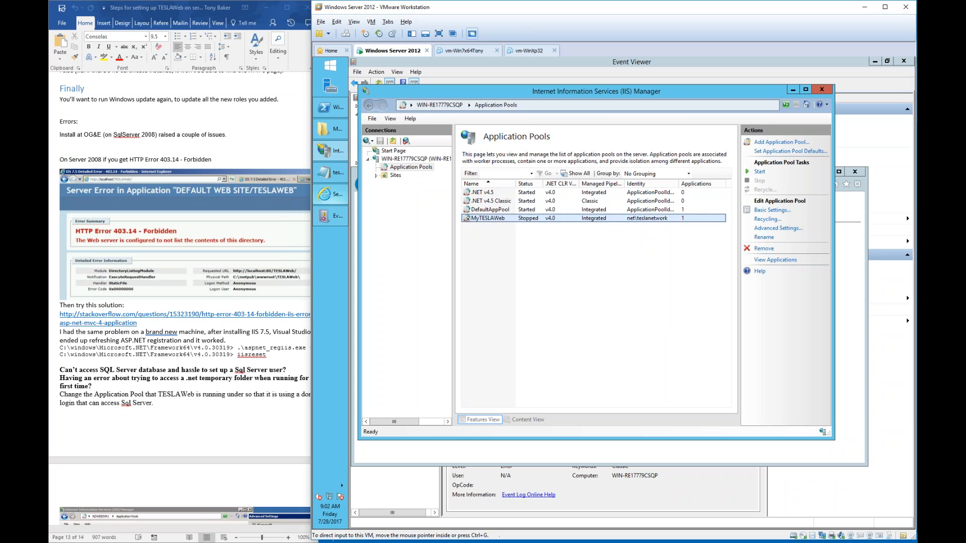
{"action": "left_click", "coordinate": [330, 173]}
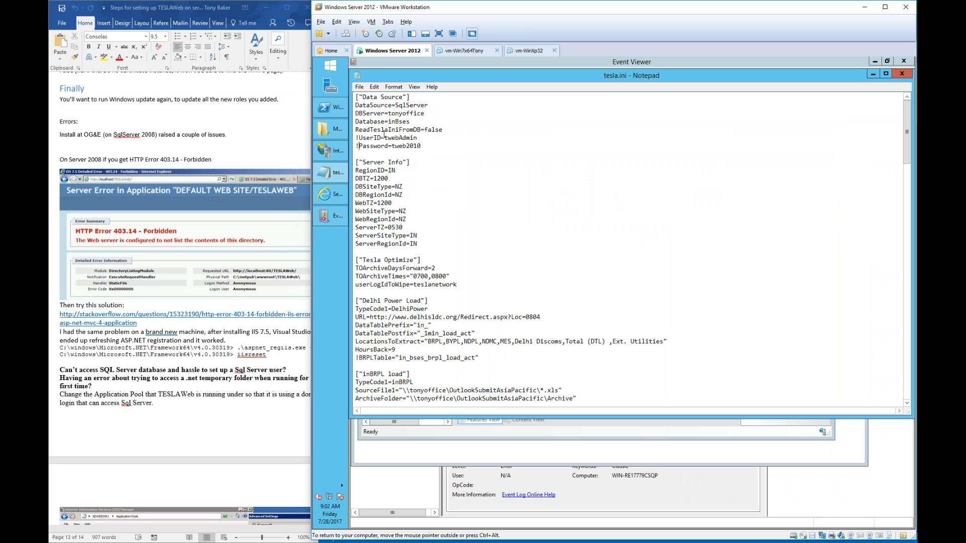
{"action": "double_click", "coordinate": [360, 78]}
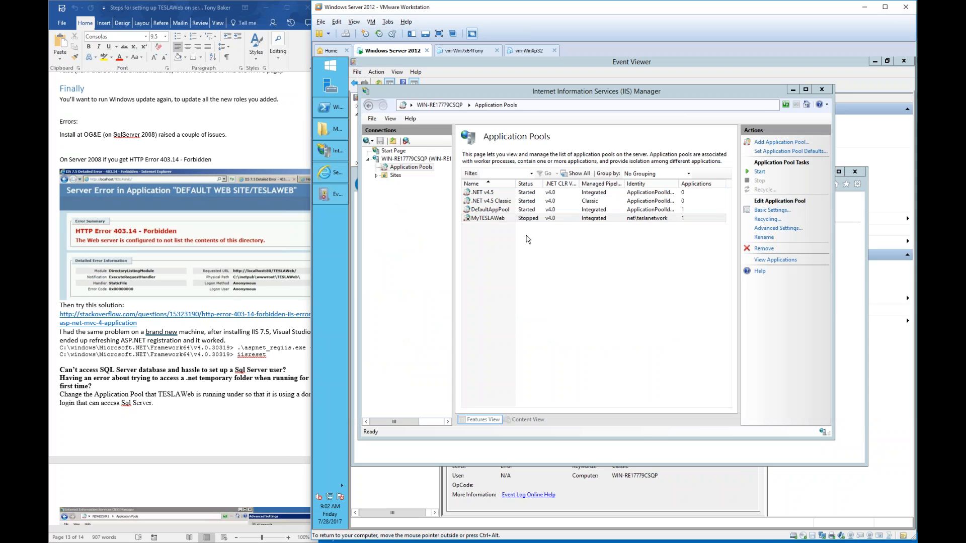
- Reopen MyTESLAWeb's advanced settings to check the Identity is still net\teslanetwork
{"action": "left_click", "coordinate": [540, 220]}
{"action": "left_click", "coordinate": [774, 228]}
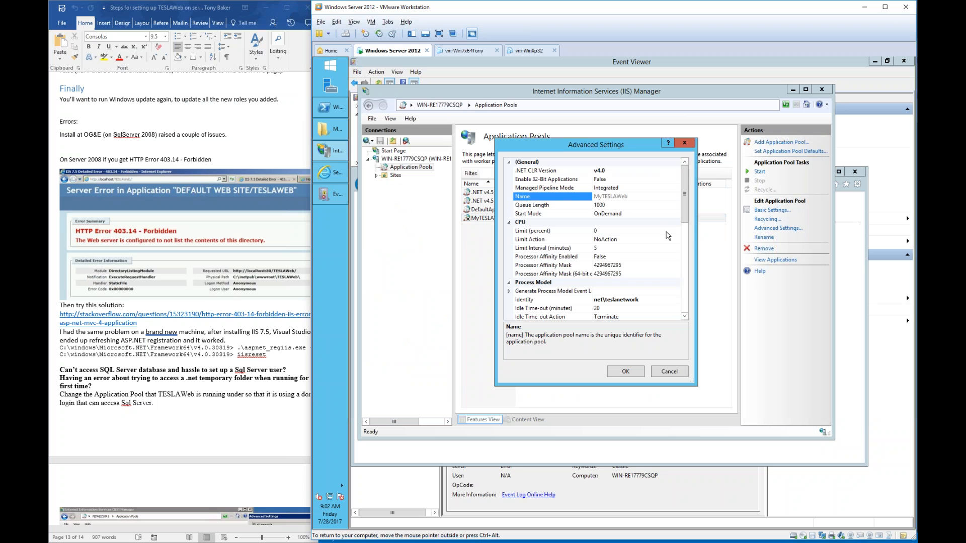
{"action": "left_click", "coordinate": [651, 300]}
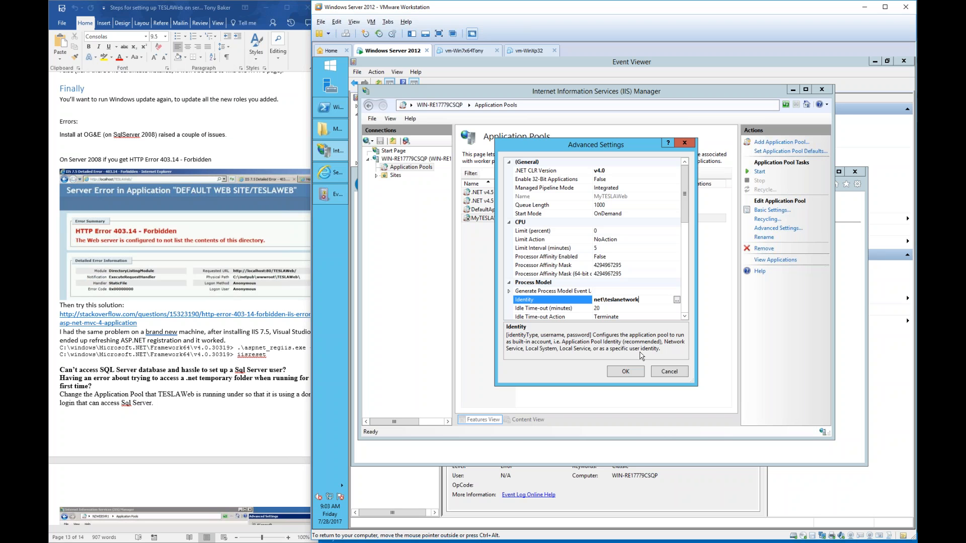
- Cancel MyTESLAWeb's Advanced Settings to return to the Application Pools list
{"action": "left_click", "coordinate": [669, 373]}
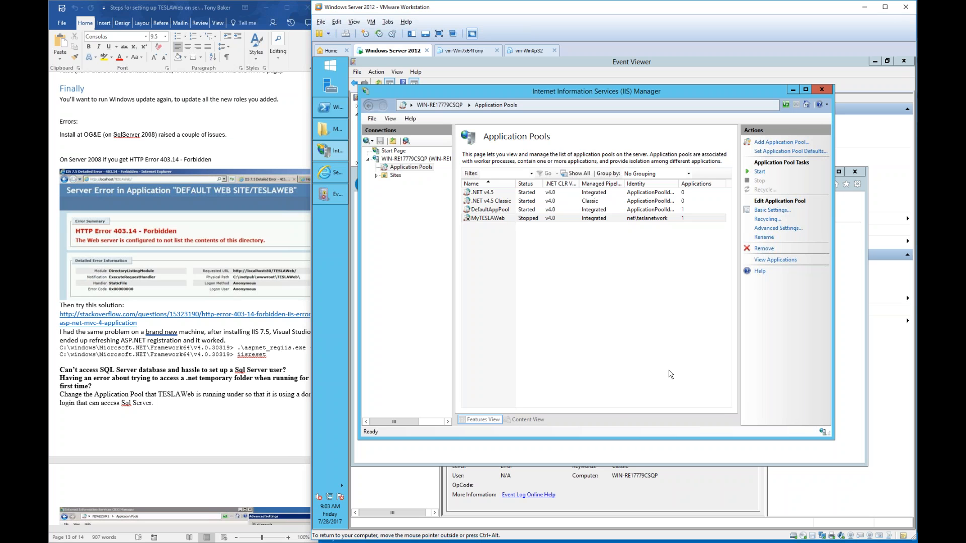
- Paste a copy of the MyTESLAWeb folder into wwwroot, granting permission to copy
{"action": "left_click", "coordinate": [330, 129]}
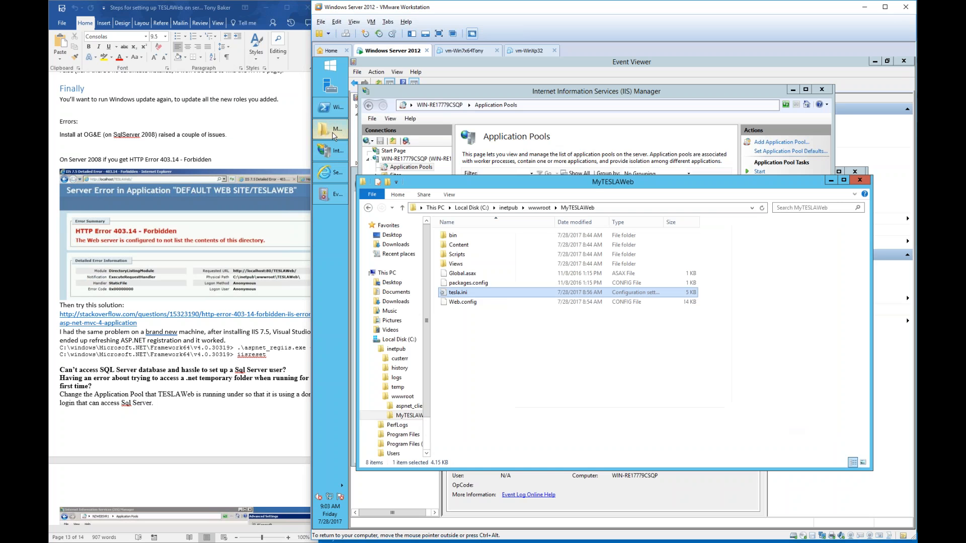
{"action": "left_click", "coordinate": [588, 416]}
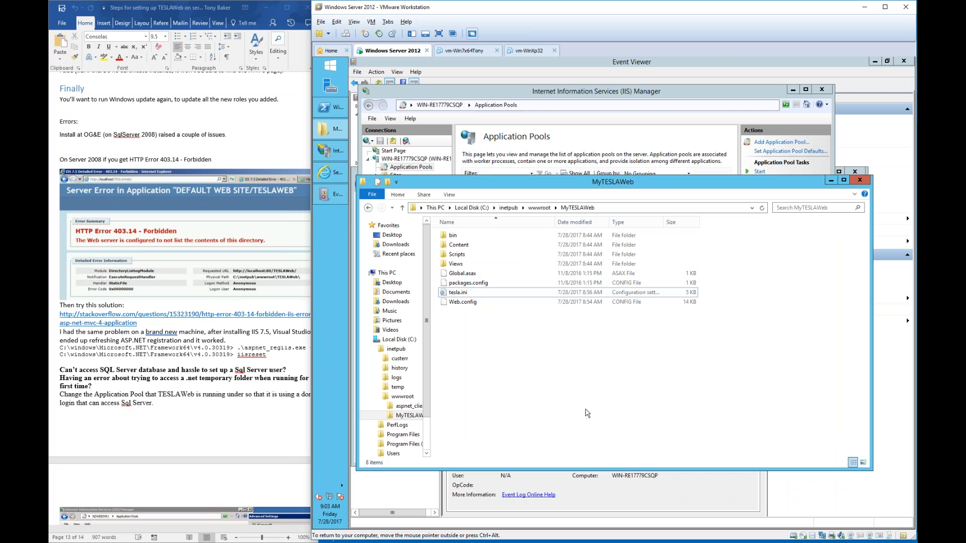
{"action": "left_click", "coordinate": [540, 208]}
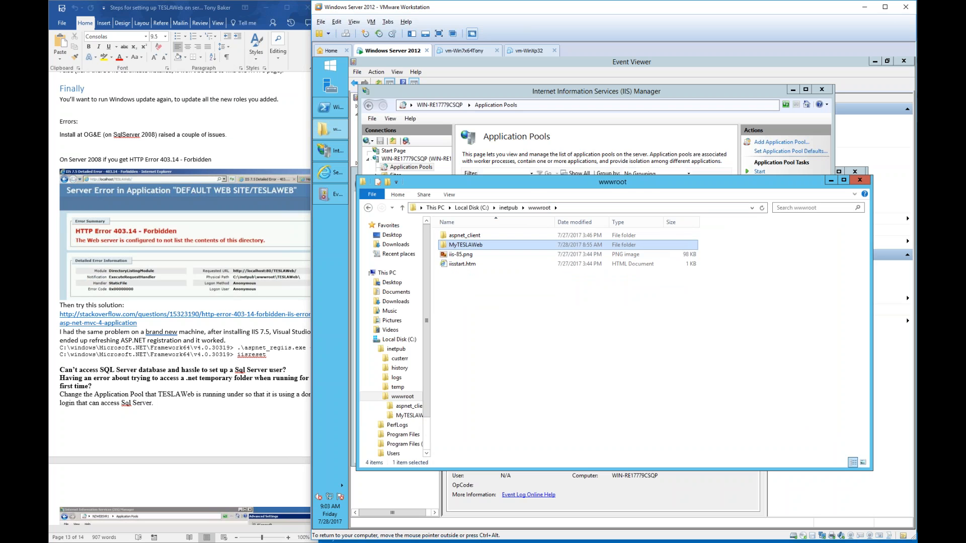
{"action": "key", "text": "ctrl+v"}
{"action": "left_click", "coordinate": [603, 237]}
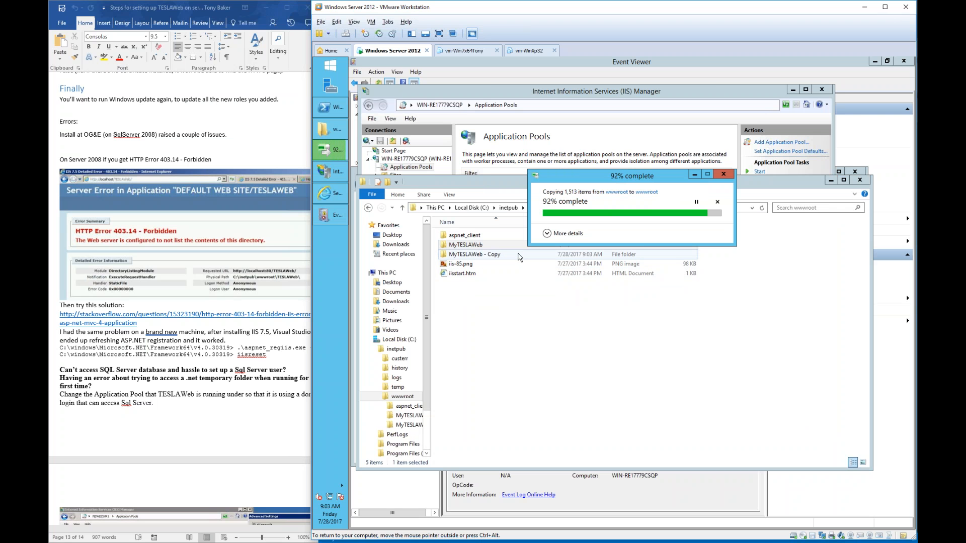
- Rename the 'MyTESLAWeb - Copy' folder to newTW
{"action": "left_click", "coordinate": [519, 257]}
{"action": "key", "text": "F2"}
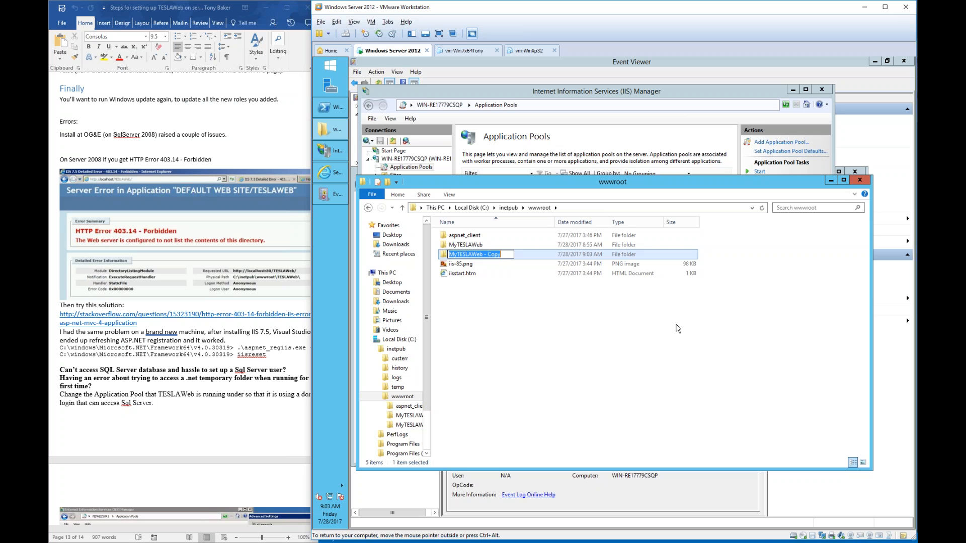
{"action": "type", "text": "newTW"}
{"action": "key", "text": "Return"}
{"action": "left_click", "coordinate": [620, 340]}
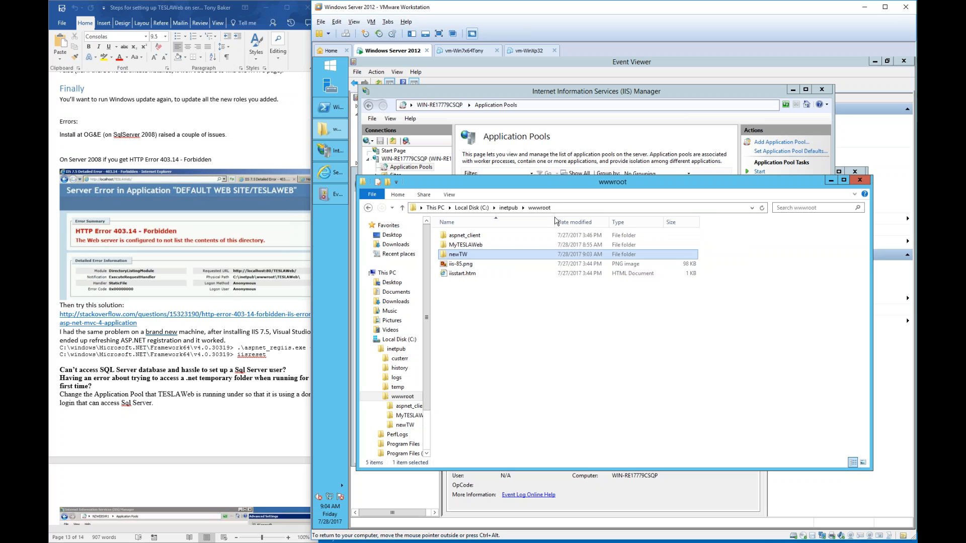
{"action": "right_click", "coordinate": [428, 167]}
- Add a new application pool named newTW
{"action": "left_click", "coordinate": [443, 172]}
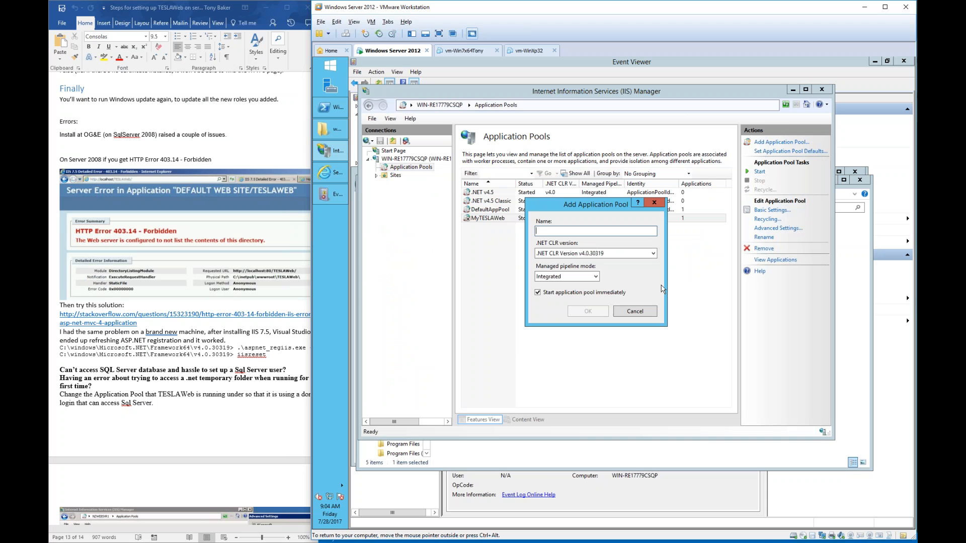
{"action": "type", "text": "newTW"}
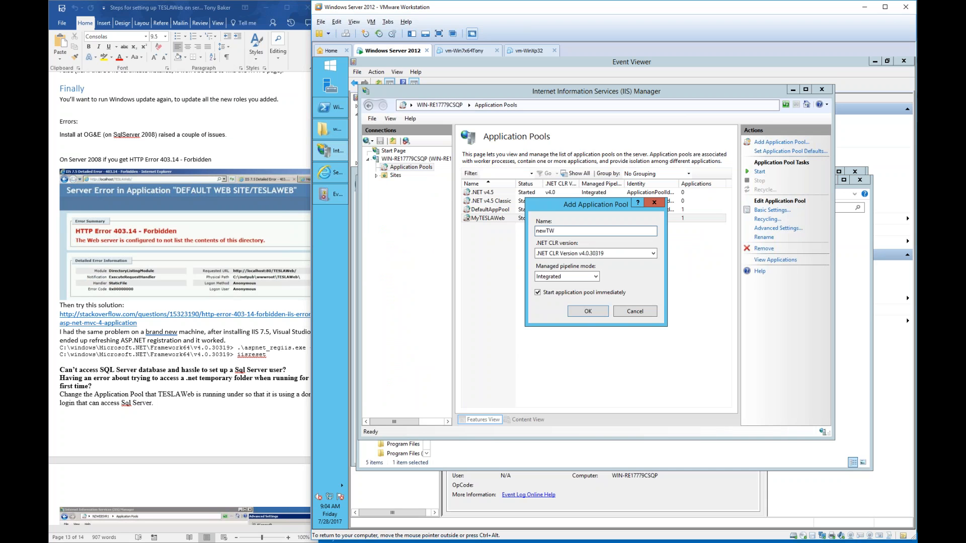
{"action": "left_click", "coordinate": [595, 312]}
- Convert the newTW folder under Default Web Site into an application using the newTW pool
{"action": "left_click", "coordinate": [403, 177]}
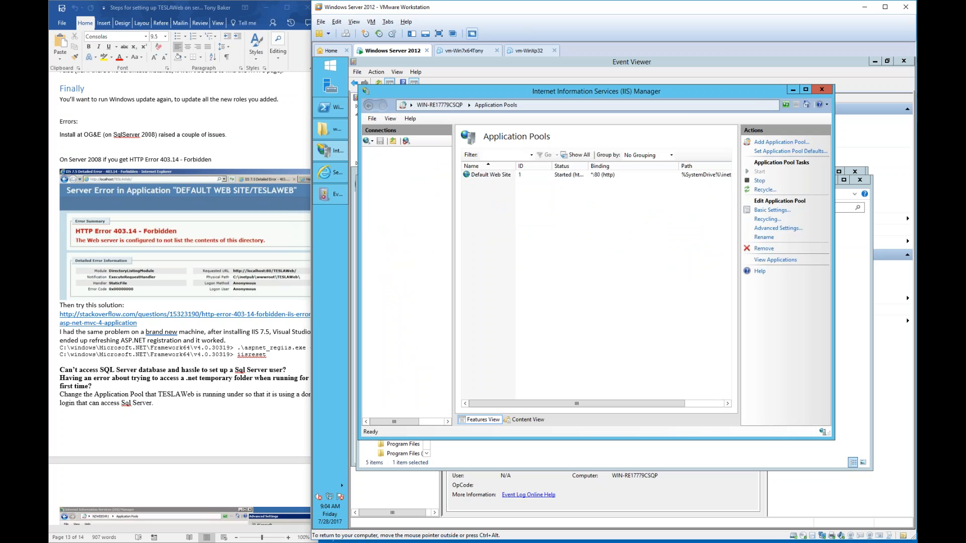
{"action": "left_click", "coordinate": [418, 184]}
{"action": "right_click", "coordinate": [418, 208]}
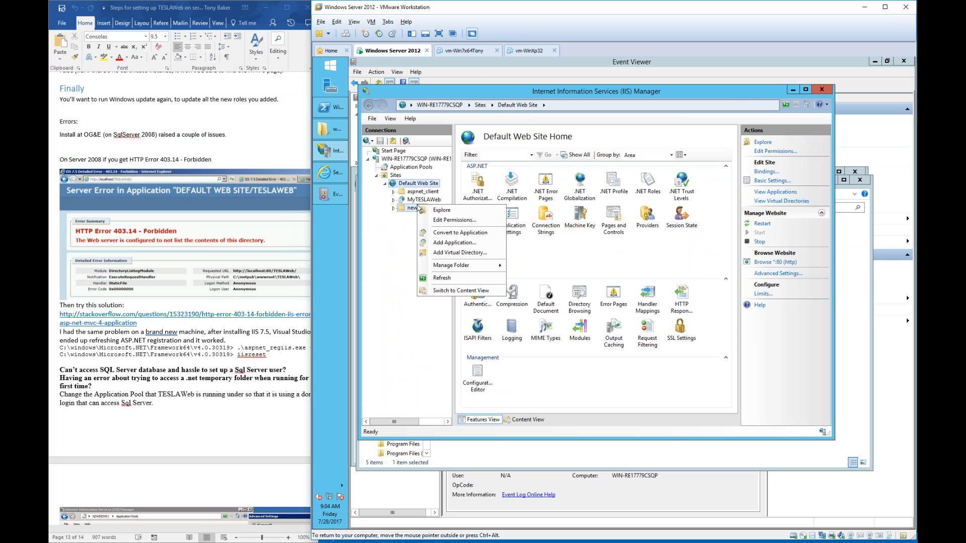
{"action": "left_click", "coordinate": [455, 242]}
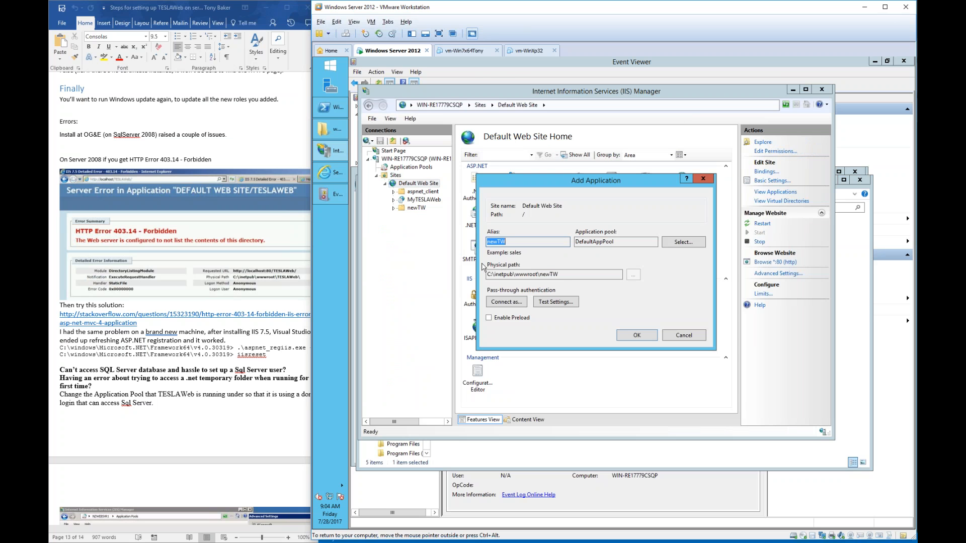
{"action": "left_click", "coordinate": [683, 242]}
{"action": "left_click", "coordinate": [600, 242]}
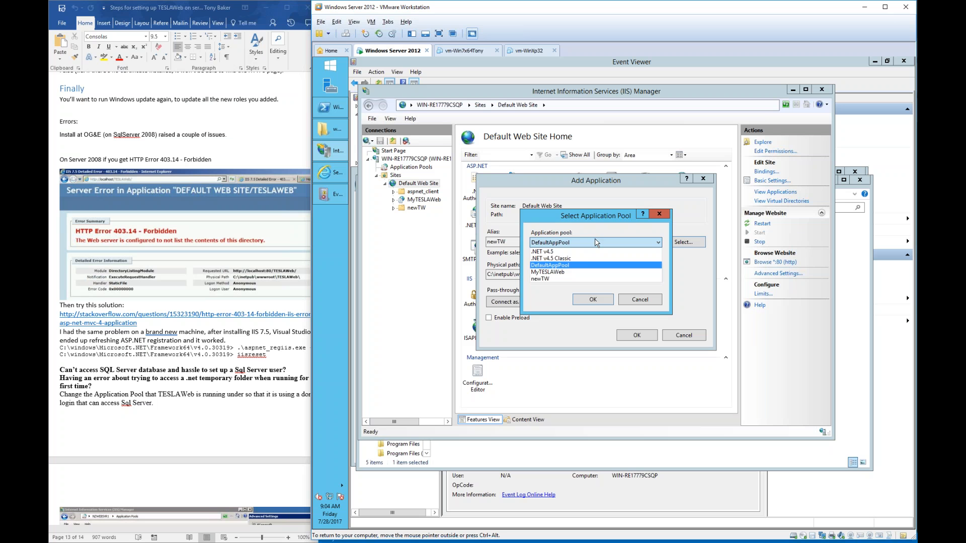
{"action": "left_click", "coordinate": [558, 280]}
{"action": "left_click", "coordinate": [592, 300]}
{"action": "left_click", "coordinate": [636, 336]}
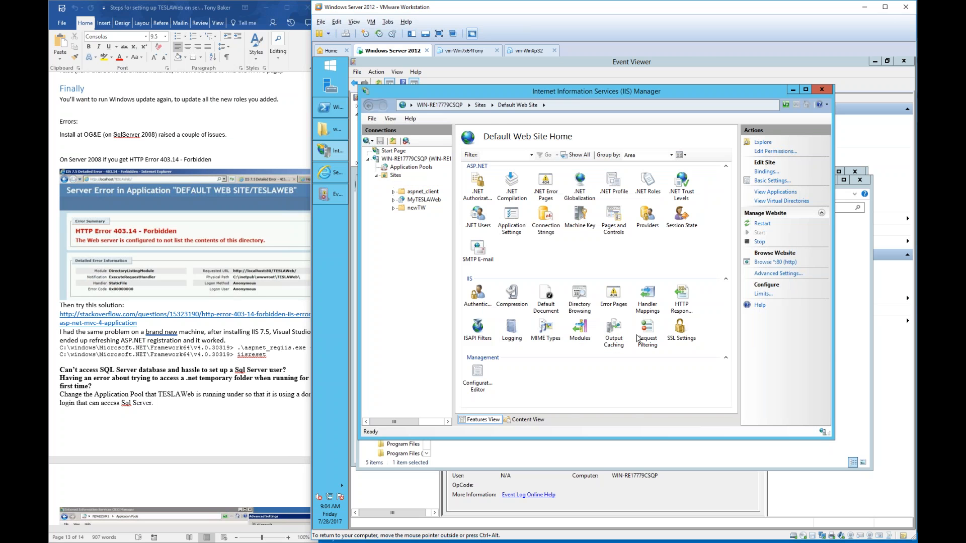
{"action": "left_click", "coordinate": [575, 453]}
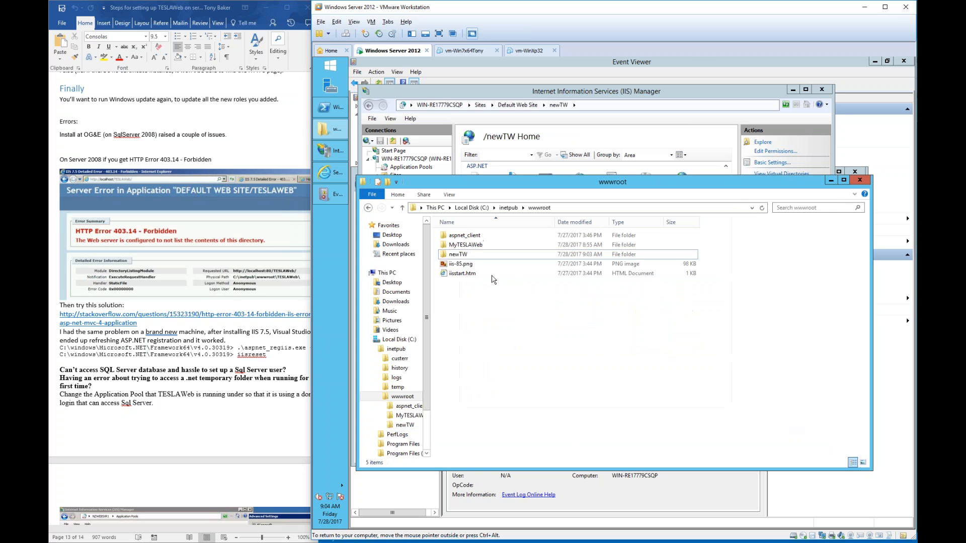
- Open newTW's tesla.ini and remove the '!' before the UserID and Password lines
{"action": "double_click", "coordinate": [467, 256]}
{"action": "double_click", "coordinate": [460, 296]}
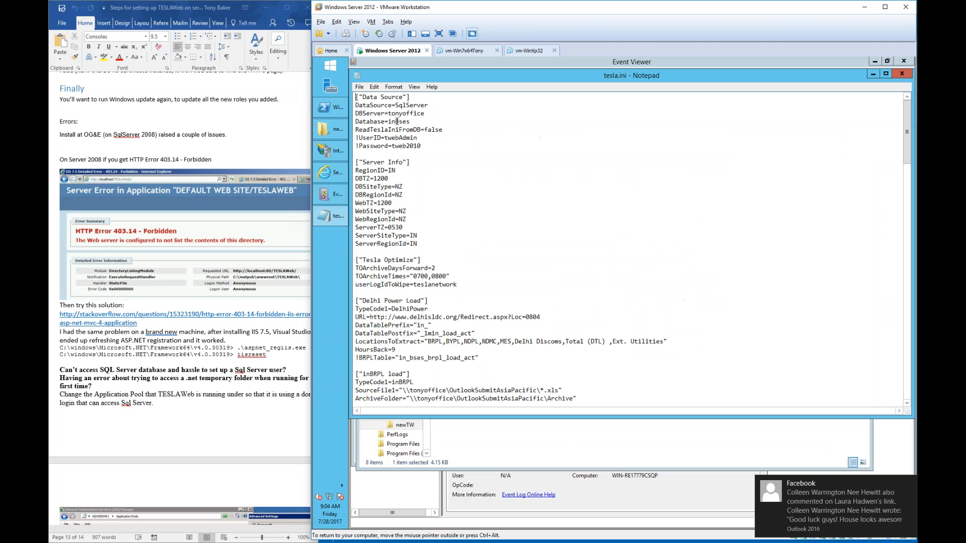
{"action": "left_click", "coordinate": [360, 137]}
{"action": "key", "text": "BackSpace"}
{"action": "key", "text": "Down"}
{"action": "key", "text": "Delete"}
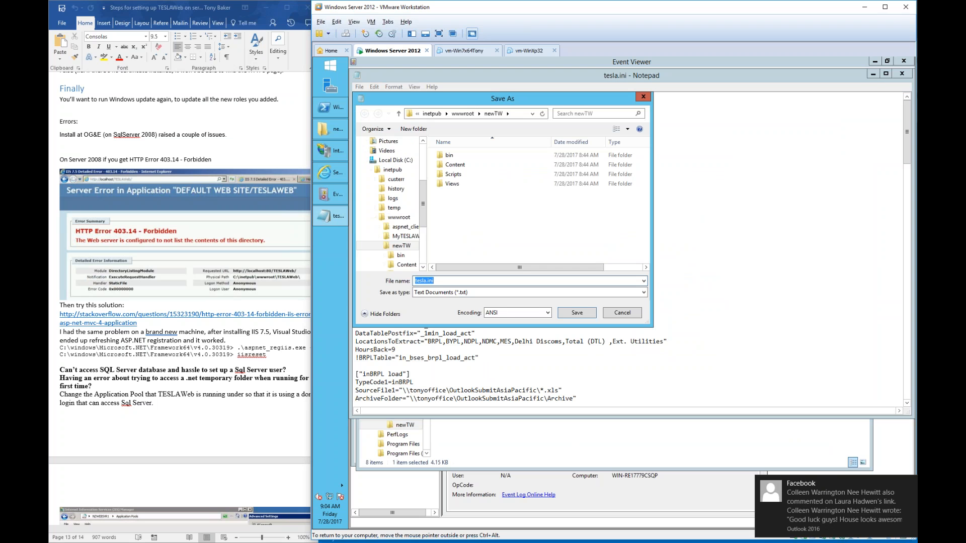
- Save the edited tesla.ini to the Desktop and close Notepad
{"action": "left_click_drag", "start_coordinate": [424, 186], "coordinate": [424, 149]}
{"action": "left_click", "coordinate": [388, 155]}
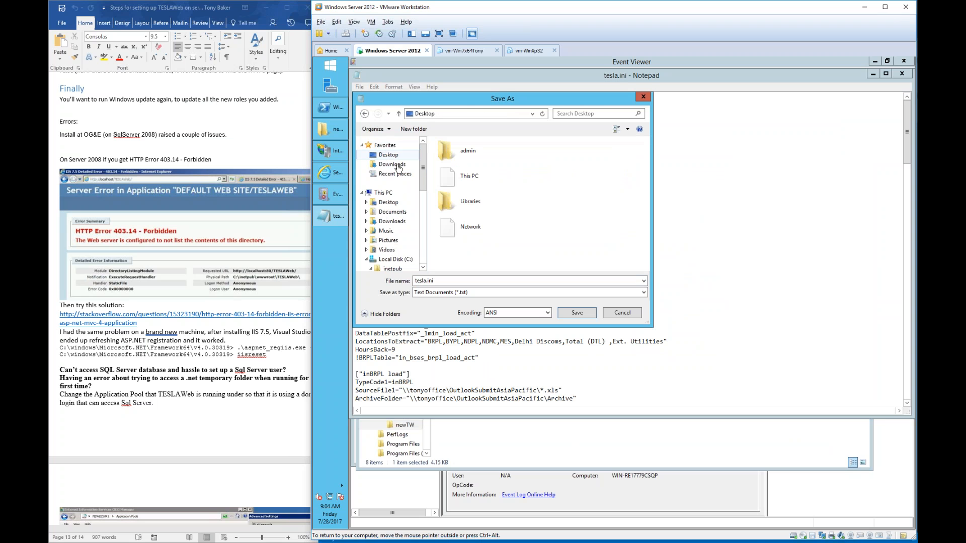
{"action": "left_click", "coordinate": [577, 312]}
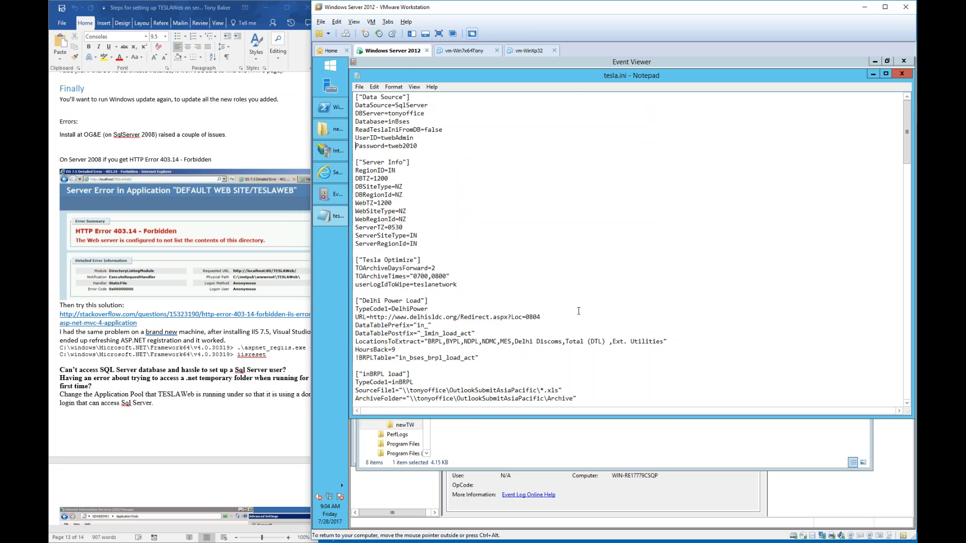
{"action": "double_click", "coordinate": [357, 75]}
- Move the Desktop tesla.ini into the newTW folder, replacing the existing file
{"action": "left_click", "coordinate": [391, 234]}
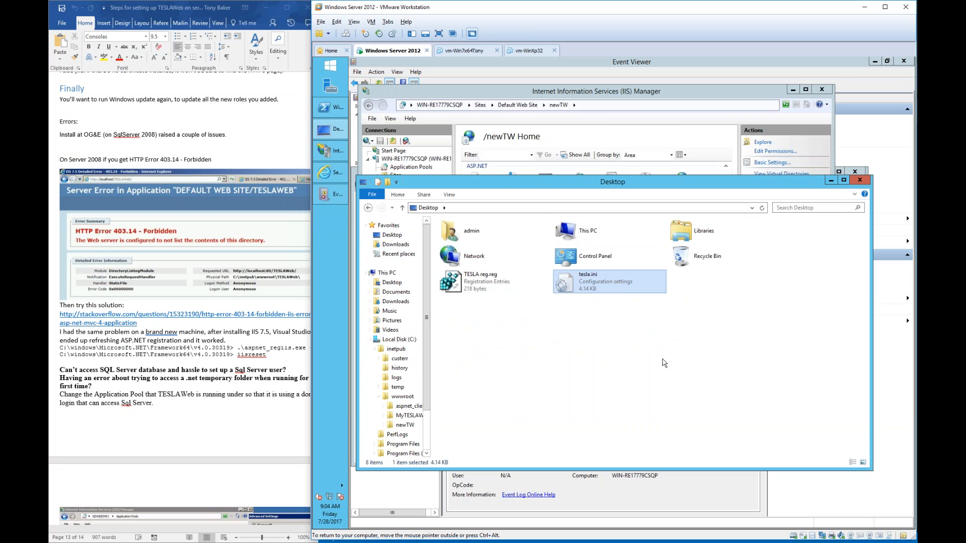
{"action": "key", "text": "alt+Left"}
{"action": "key", "text": "ctrl+v"}
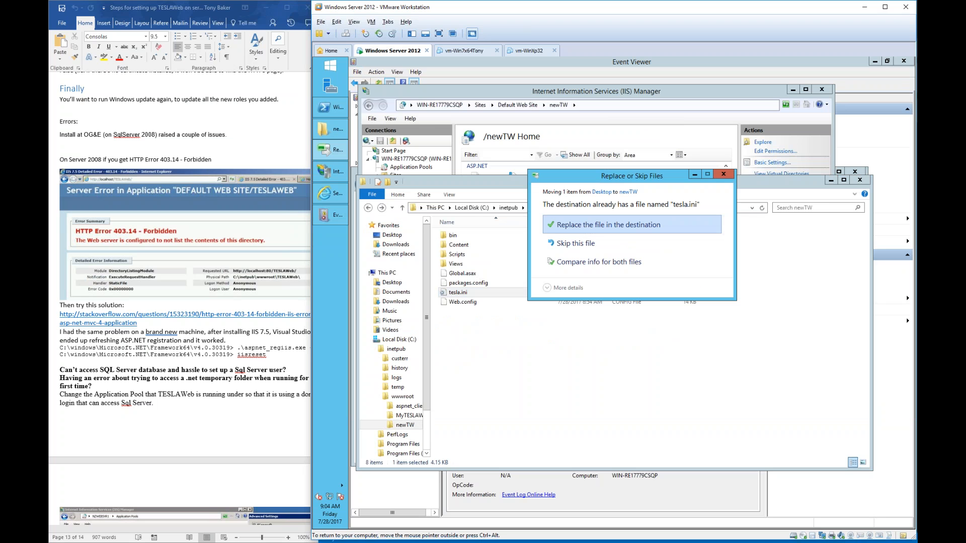
{"action": "left_click", "coordinate": [608, 227]}
{"action": "left_click", "coordinate": [605, 236]}
{"action": "left_click", "coordinate": [336, 195]}
{"action": "left_click", "coordinate": [440, 184]}
- Change the browser address from MyTESLAWeb to newTW and load localhost/newTW
{"action": "left_click_drag", "start_coordinate": [438, 185], "coordinate": [585, 192]}
{"action": "type", "text": "newTW"}
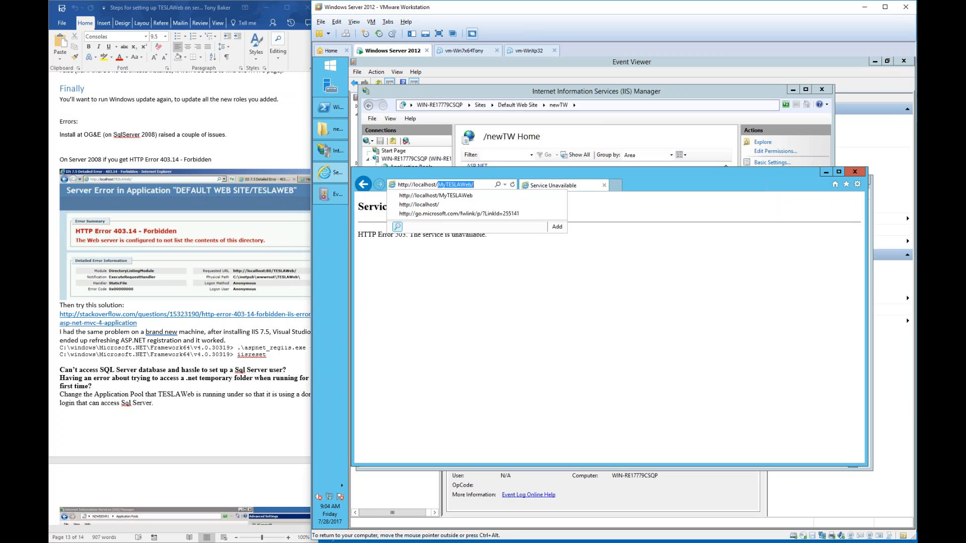
{"action": "key", "text": "Return"}
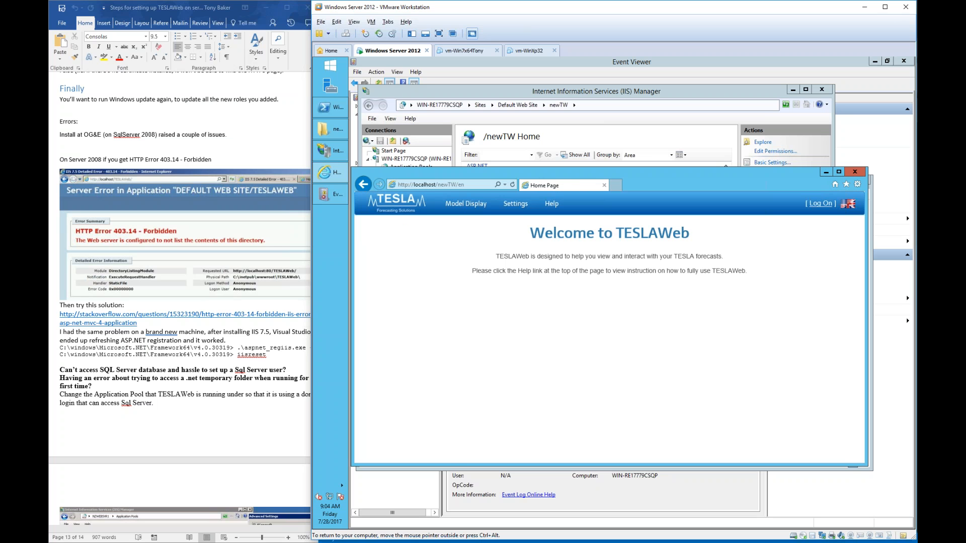
- Open Model Display and log in with the admin credentials, re-entering the password after a failure
{"action": "left_click", "coordinate": [465, 203]}
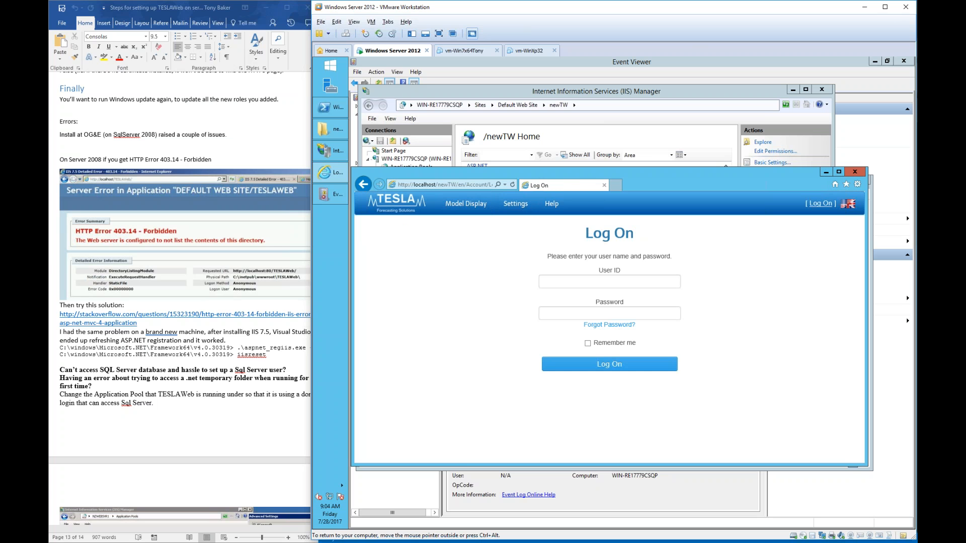
{"action": "type", "text": "admin"}
{"action": "key", "text": "Tab"}
{"action": "type", "text": "••••••••"}
{"action": "key", "text": "Return"}
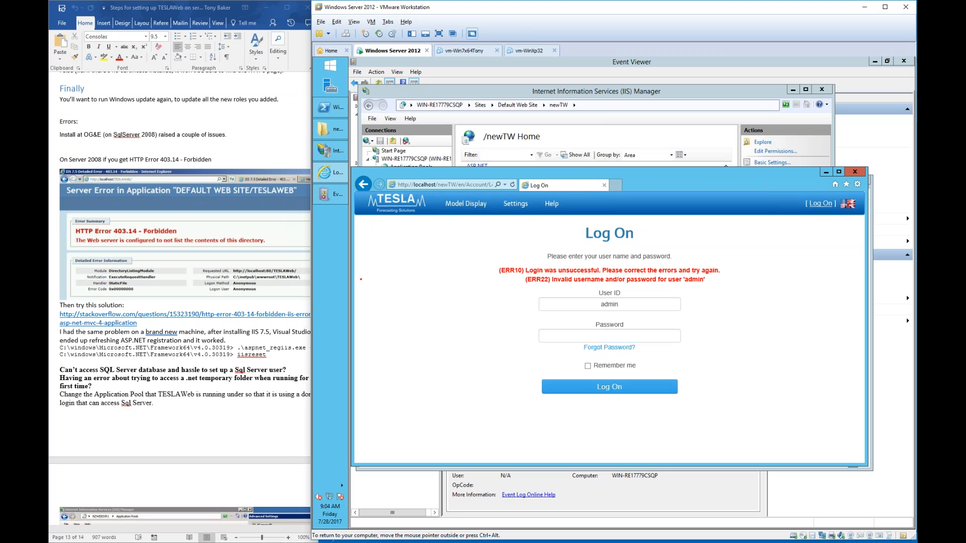
{"action": "left_click", "coordinate": [625, 334]}
{"action": "type", "text": "••••••"}
{"action": "key", "text": "Return"}
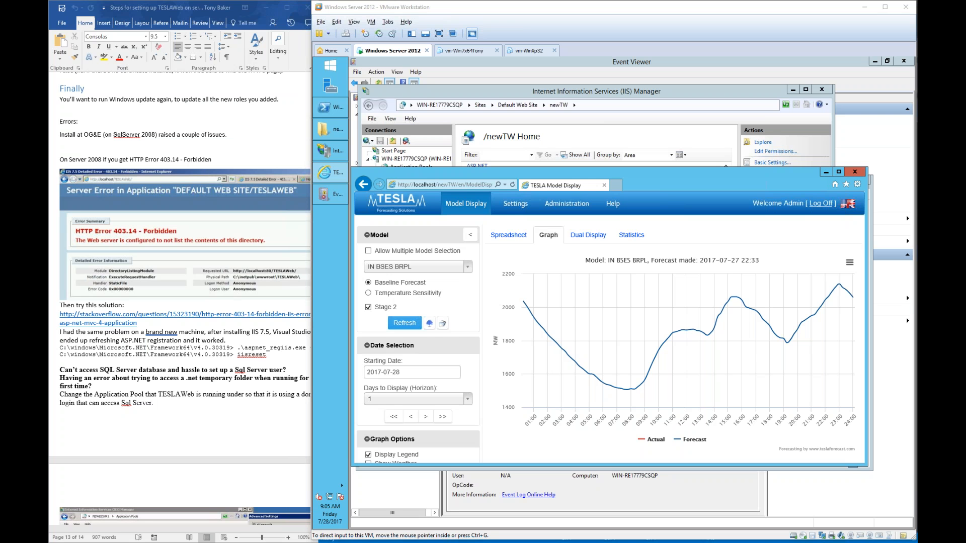
- Open an RDP session to USWEBSVR1 from mRemoteNG's Connections tree
{"action": "left_click", "coordinate": [495, 297]}
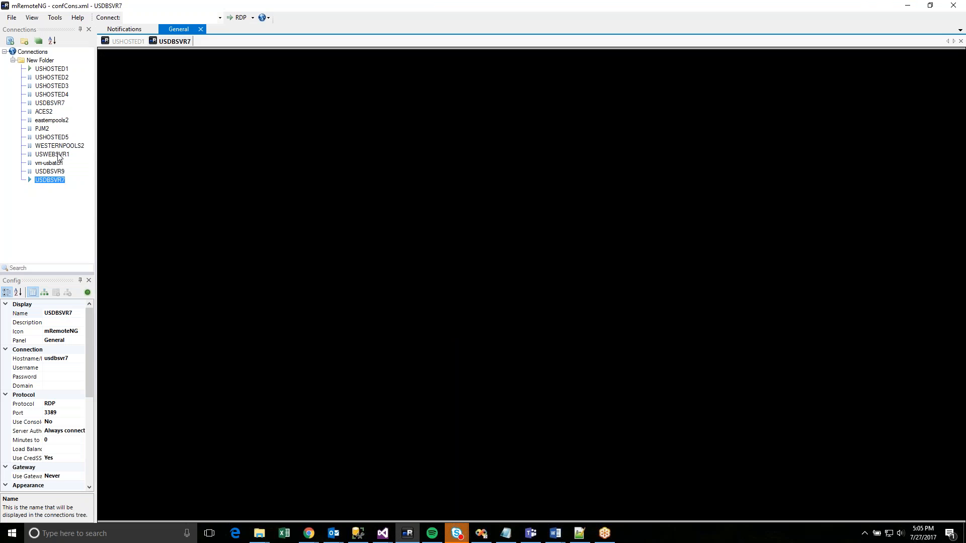
{"action": "double_click", "coordinate": [55, 154]}
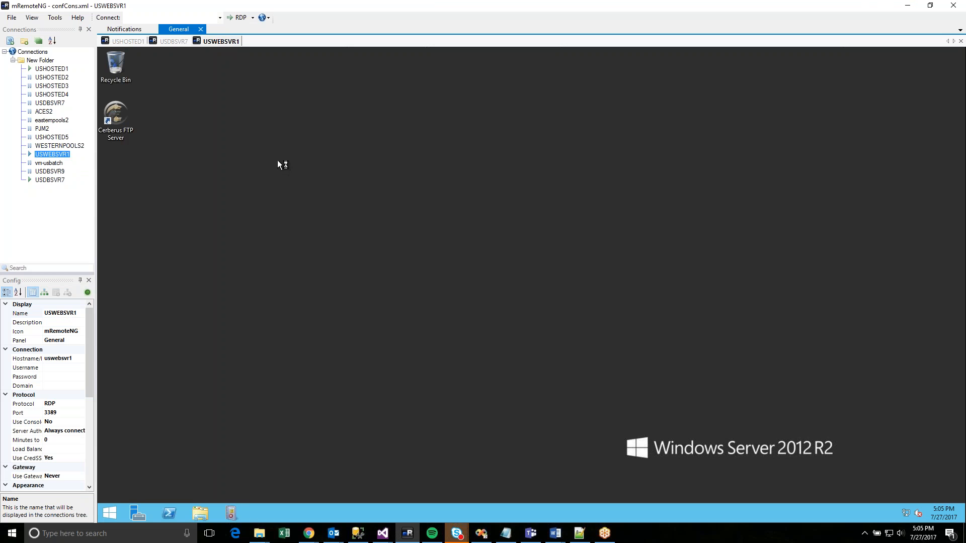
- Search 'iis' from the remote Start screen and launch Internet Information Services (IIS) Manager
{"action": "left_click", "coordinate": [111, 513]}
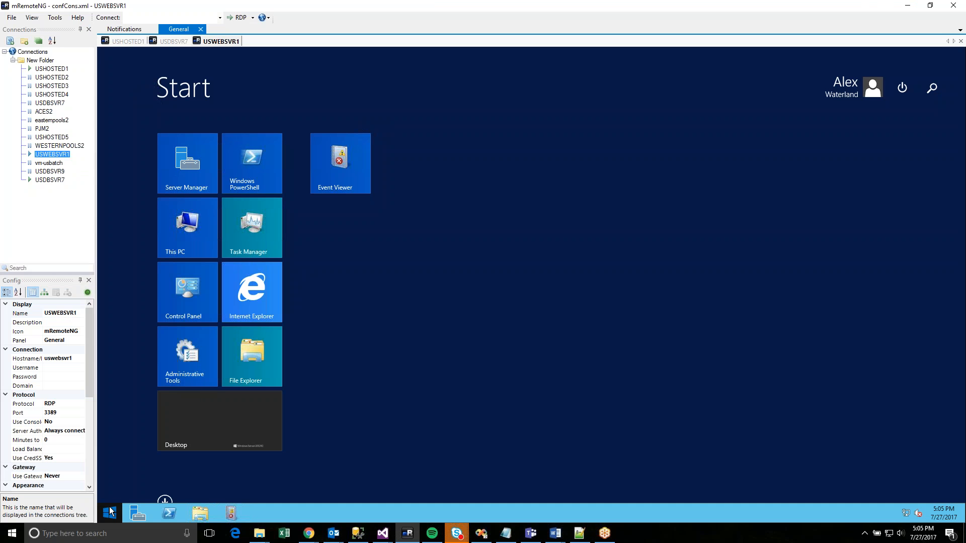
{"action": "type", "text": "iis) Manager"}
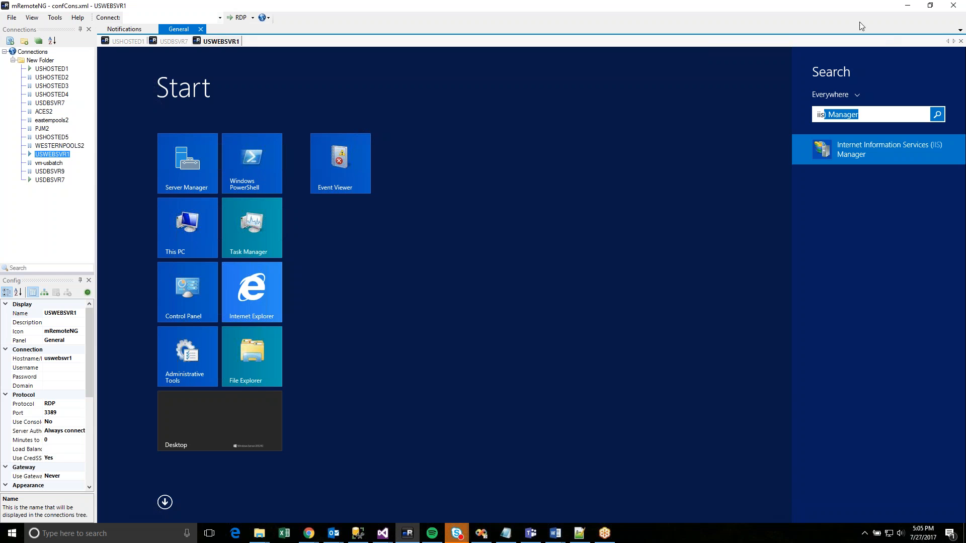
{"action": "left_click", "coordinate": [855, 153]}
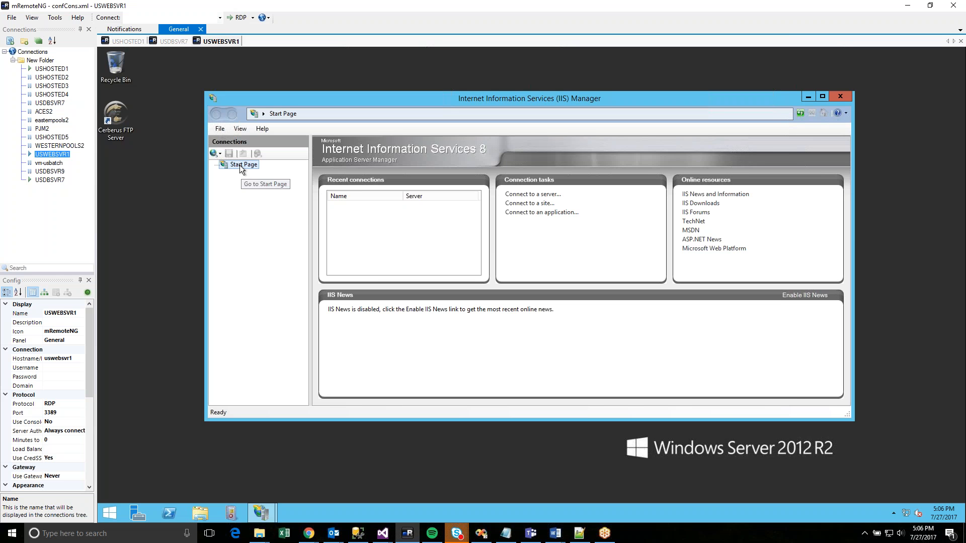
{"action": "right_click", "coordinate": [240, 166]}
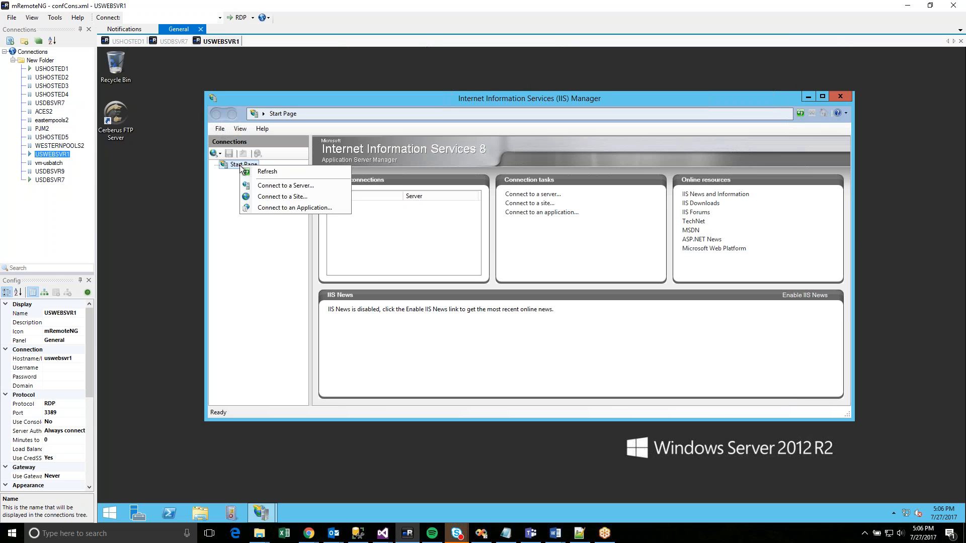
- Try connecting IIS Manager to localhost with a user's credentials, then dismiss the failure message
{"action": "left_click", "coordinate": [276, 185]}
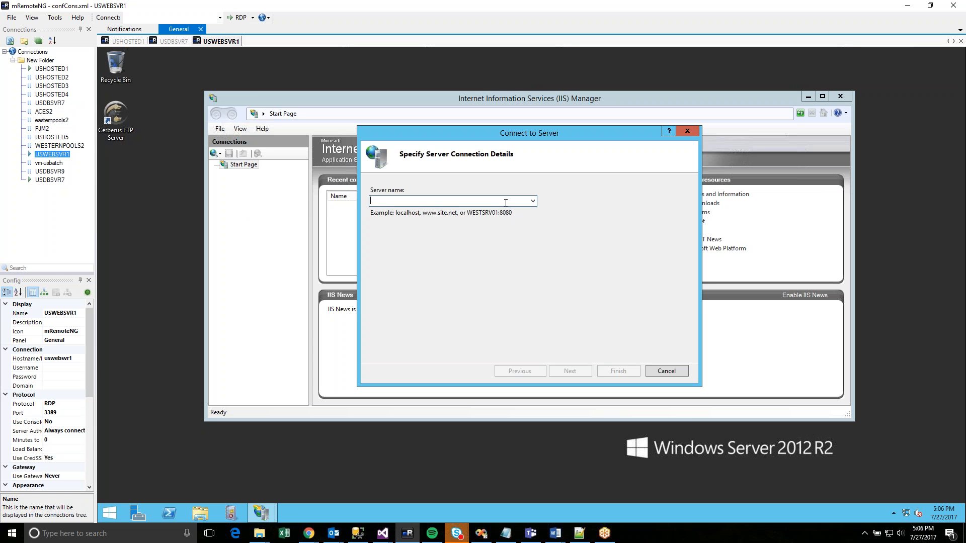
{"action": "type", "text": "localhost"}
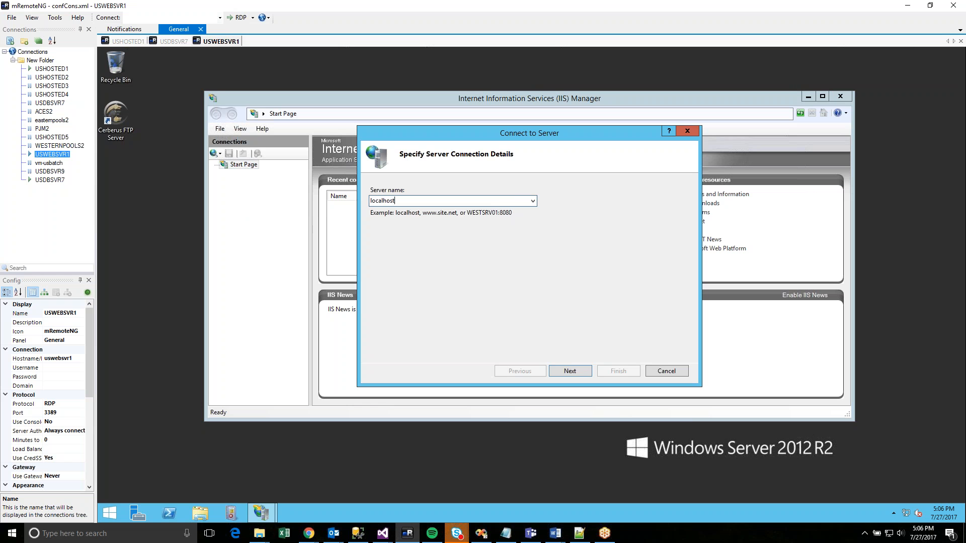
{"action": "key", "text": "Return"}
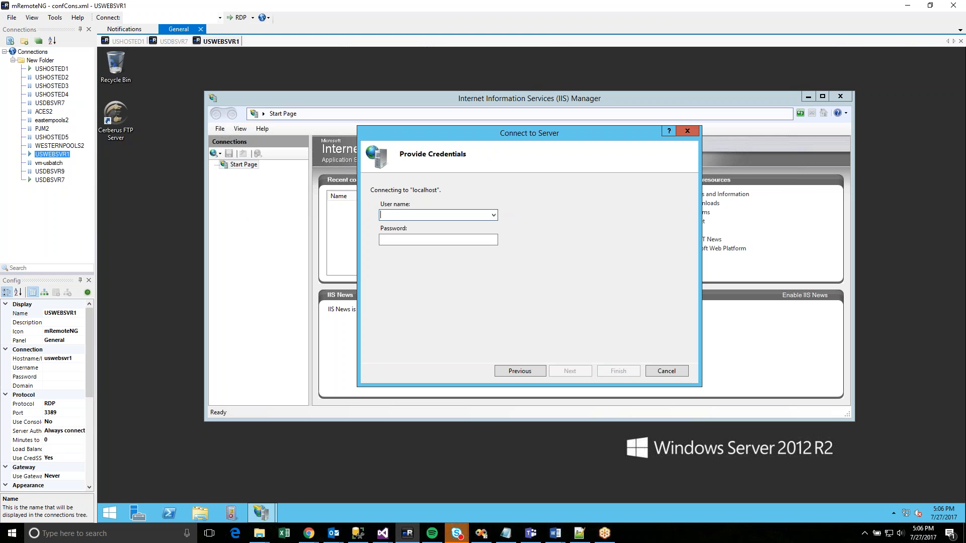
{"action": "key", "text": "Tab"}
{"action": "type", "text": "************"}
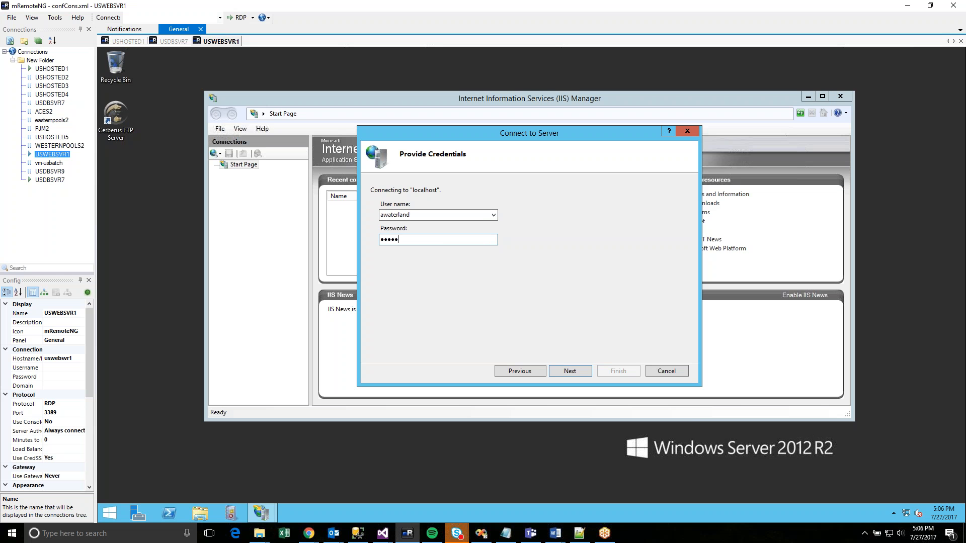
{"action": "type", "text": "*"}
{"action": "key", "text": "Return"}
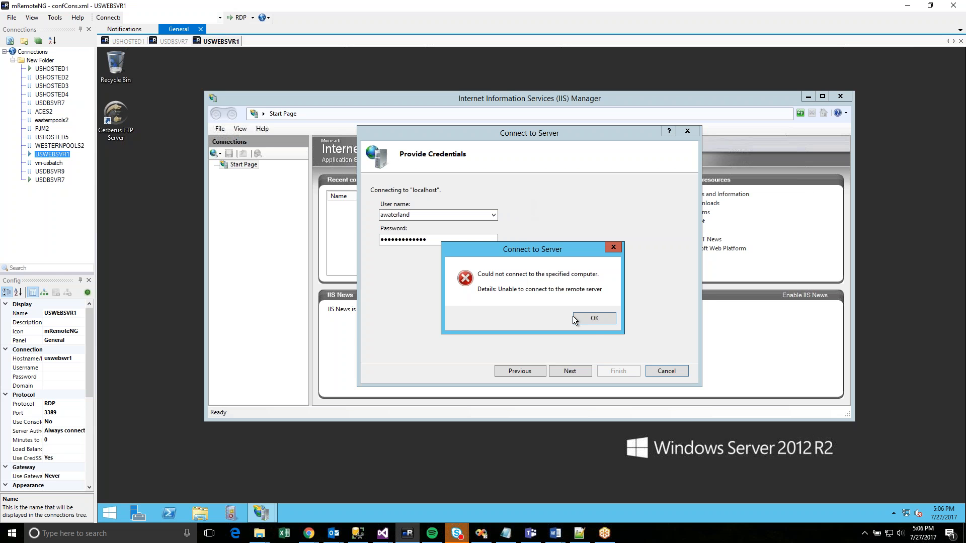
{"action": "left_click", "coordinate": [592, 318]}
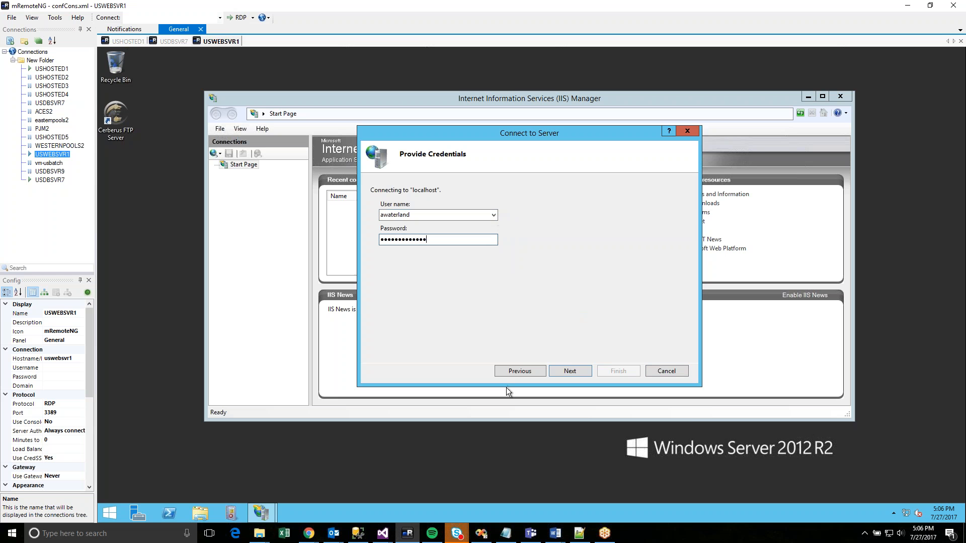
- Retry the connection to server uswebsvr1 with a domain user name and new password
{"action": "left_click", "coordinate": [521, 372]}
{"action": "type", "text": "us"}
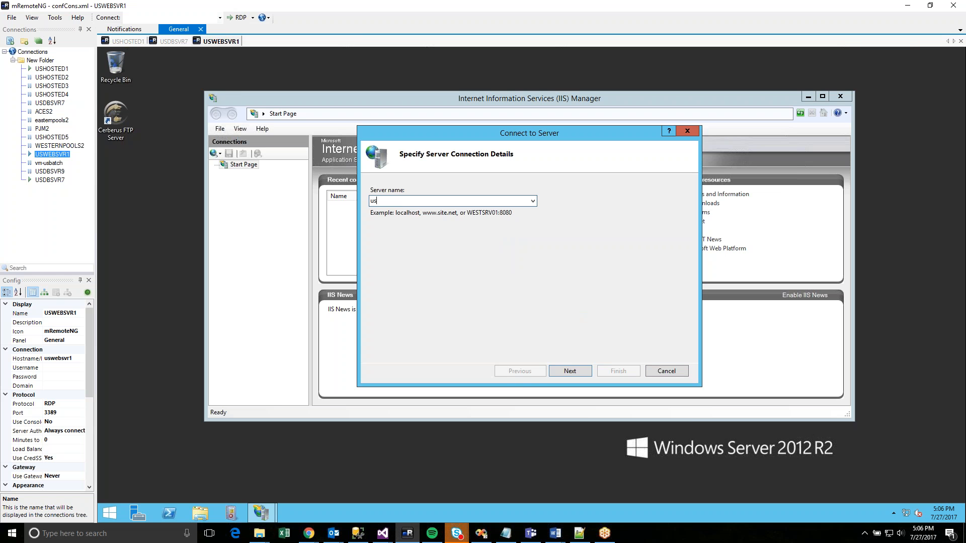
{"action": "key", "text": "BackSpace"}
{"action": "key", "text": "BackSpace"}
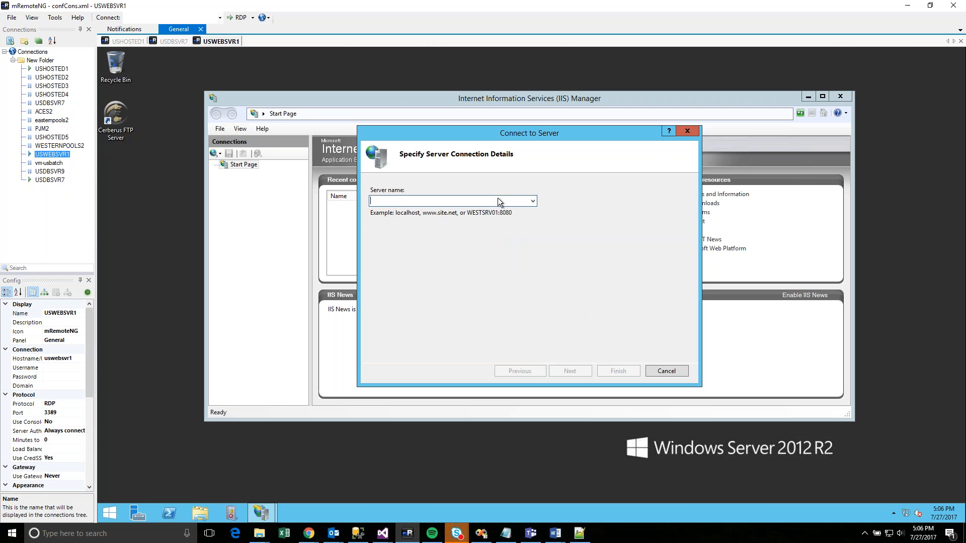
{"action": "type", "text": "uswebsvr1"}
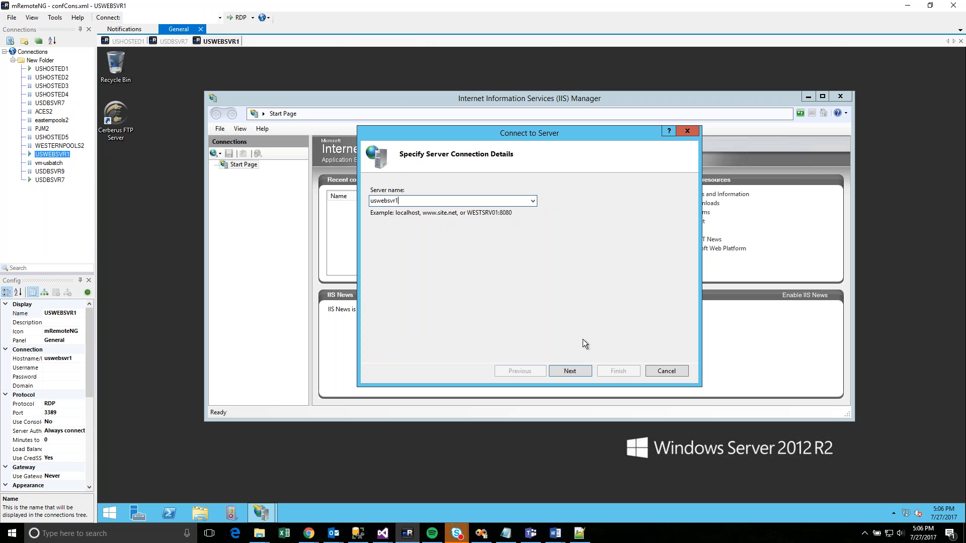
{"action": "left_click", "coordinate": [571, 370]}
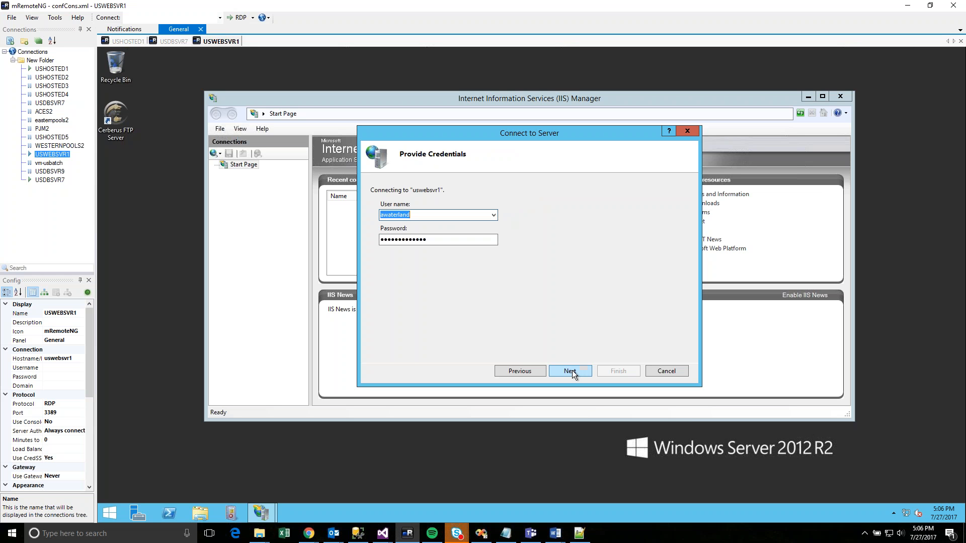
{"action": "type", "text": "net\\tony"}
{"action": "key", "text": "Tab"}
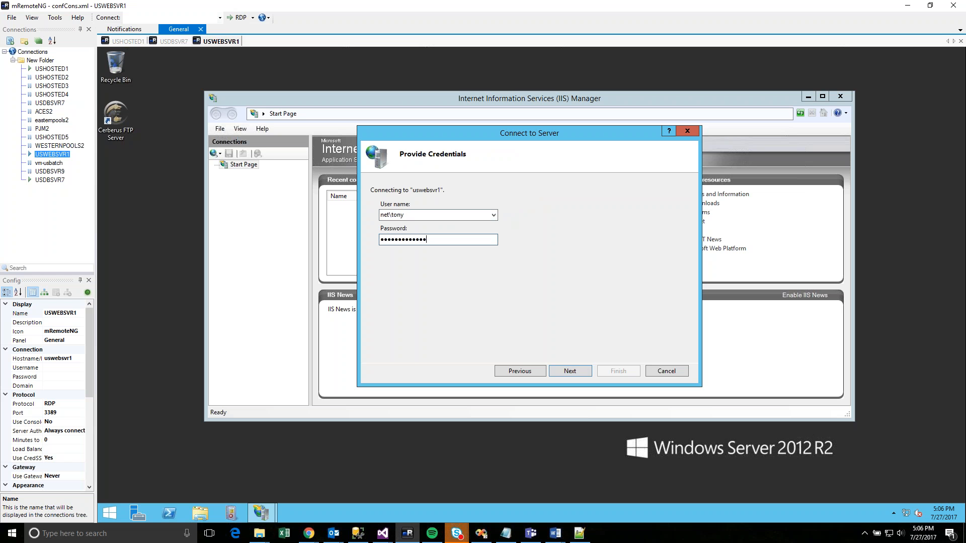
{"action": "key", "text": "ctrl+a"}
{"action": "type", "text": "••••••••••••••"}
{"action": "key", "text": "Return"}
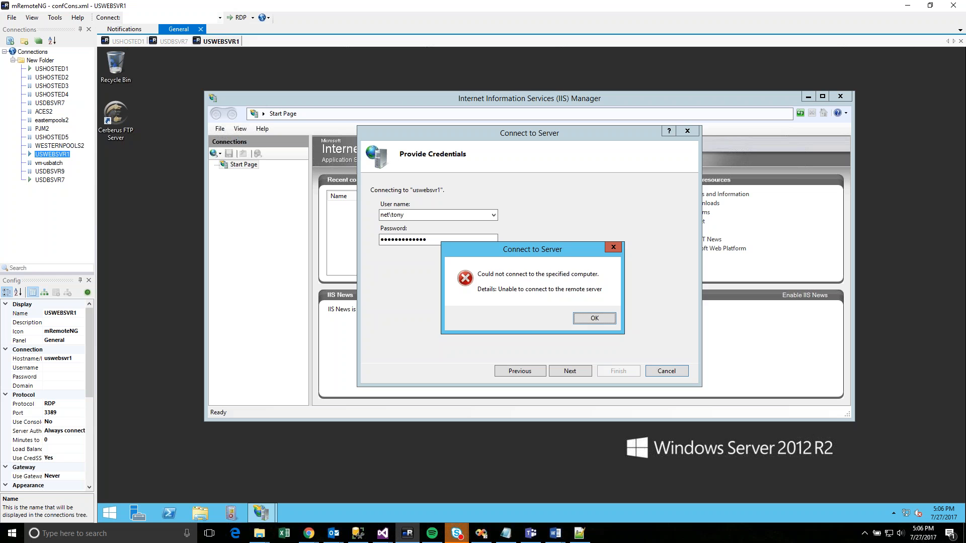
{"action": "left_click", "coordinate": [592, 319]}
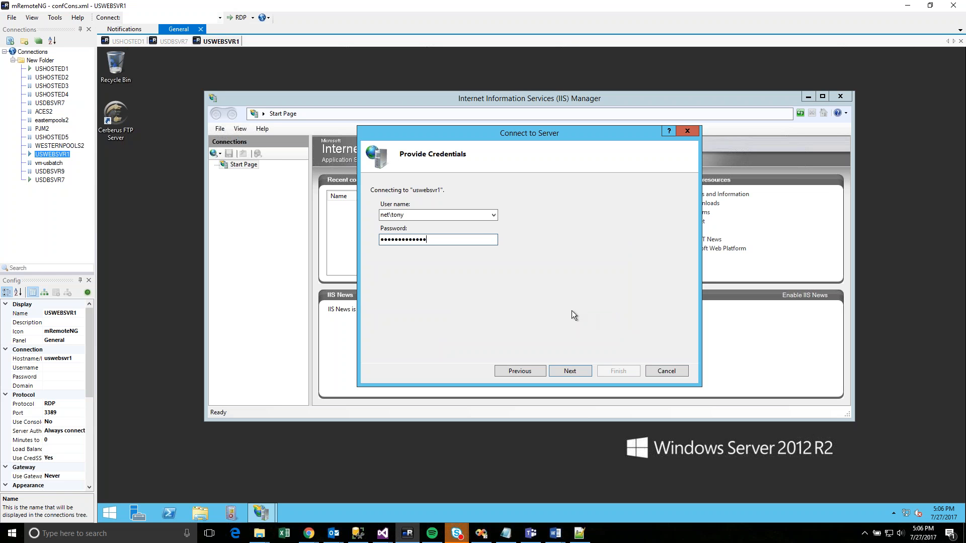
- Retry without the domain prefix on the user name, then cancel the wizard and open Start
{"action": "key", "text": "shift+Tab"}
{"action": "key", "text": "Home"}
{"action": "key", "text": "Delete"}
{"action": "key", "text": "Delete"}
{"action": "key", "text": "Delete"}
{"action": "key", "text": "Delete"}
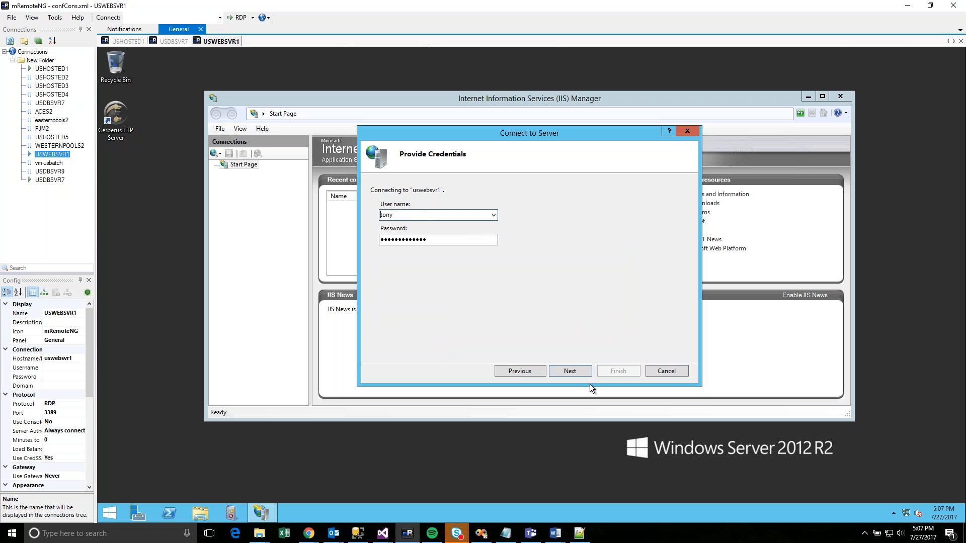
{"action": "left_click", "coordinate": [570, 371]}
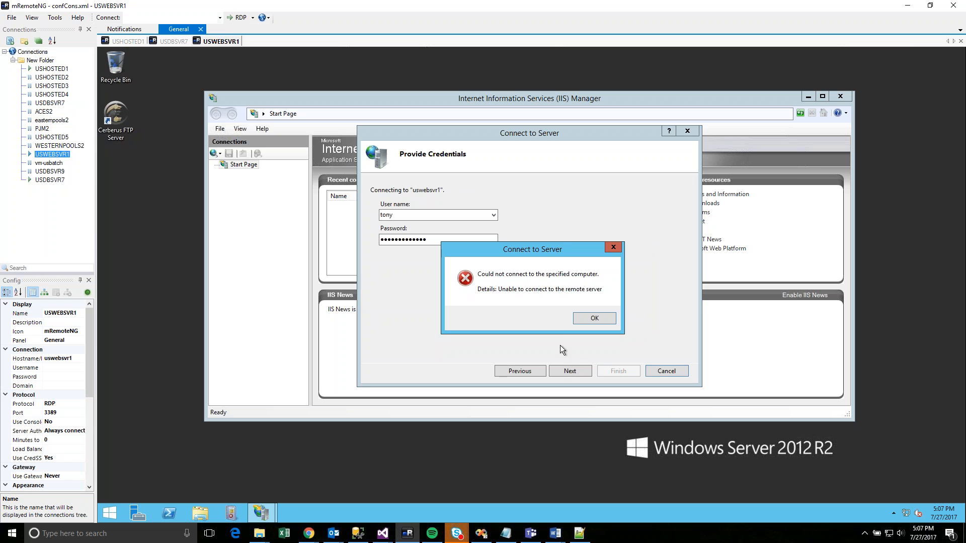
{"action": "left_click", "coordinate": [591, 325]}
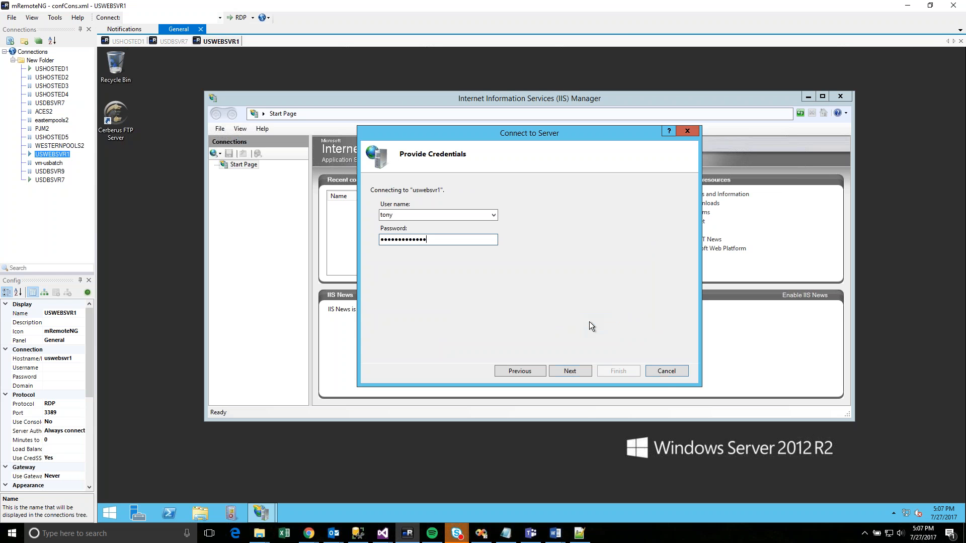
{"action": "left_click", "coordinate": [665, 372]}
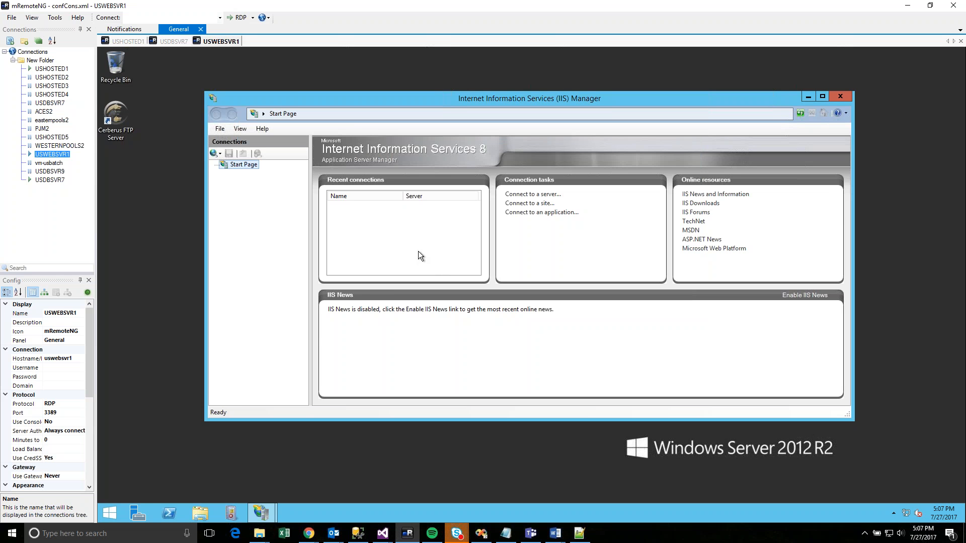
{"action": "left_click", "coordinate": [109, 513]}
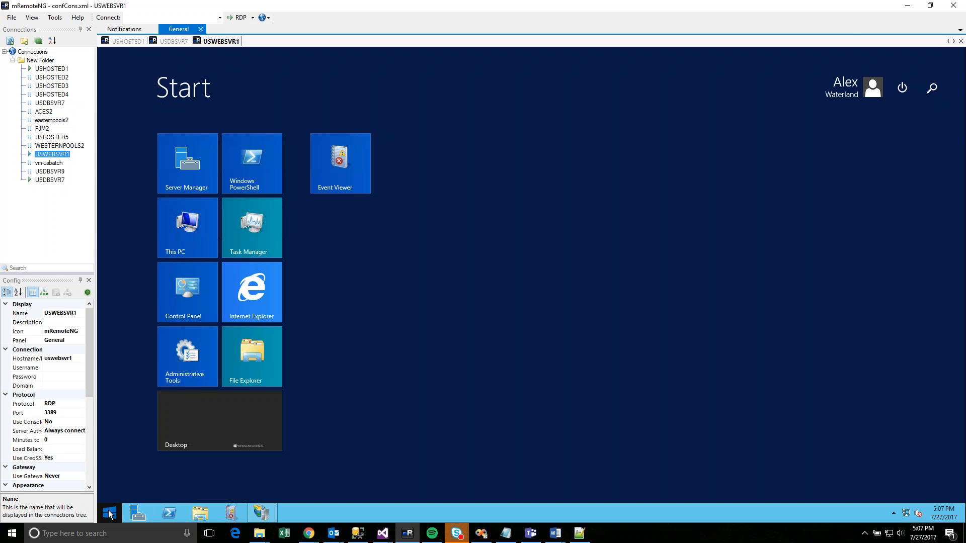
- Sign out of the web server session and reconnect to uswebsvr1
{"action": "left_click", "coordinate": [847, 86]}
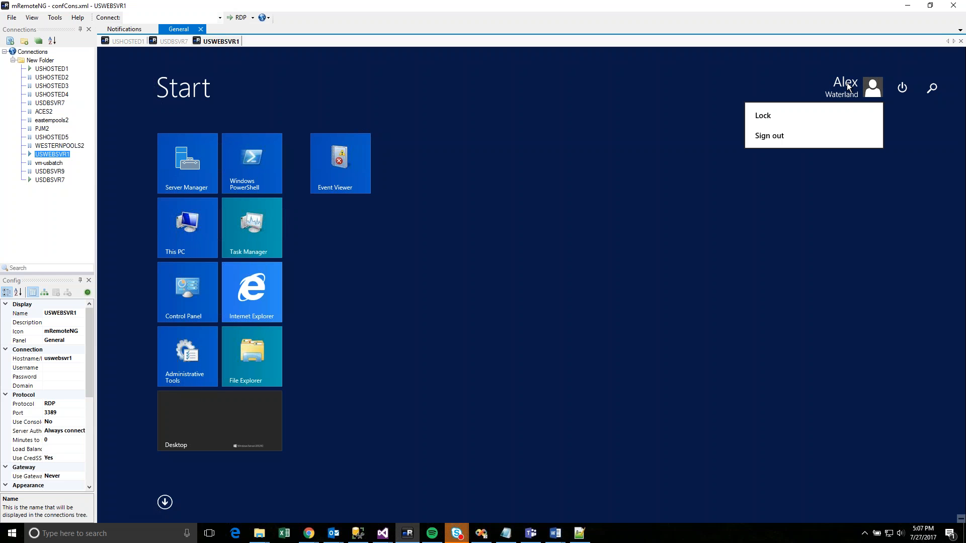
{"action": "left_click", "coordinate": [769, 135]}
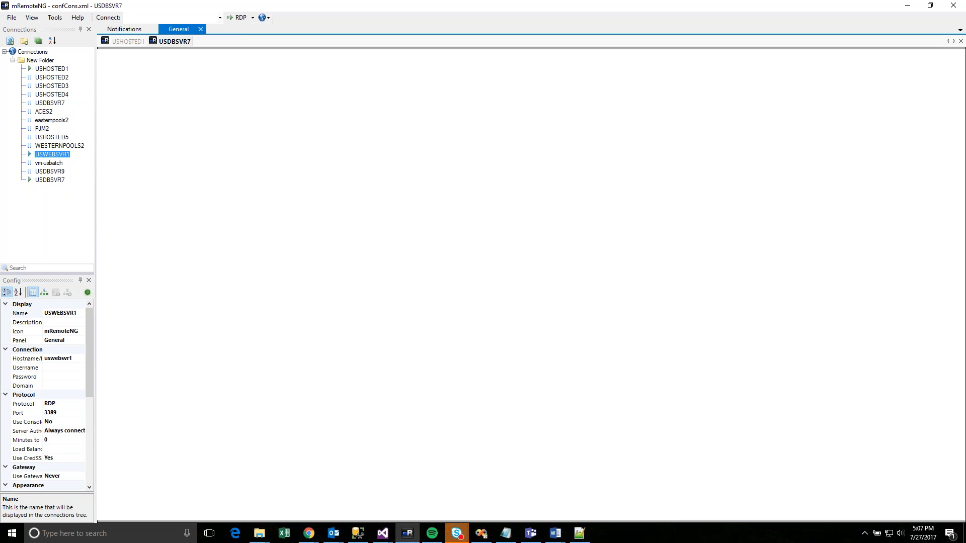
{"action": "type", "text": "uswebsvr1"}
{"action": "key", "text": "Return"}
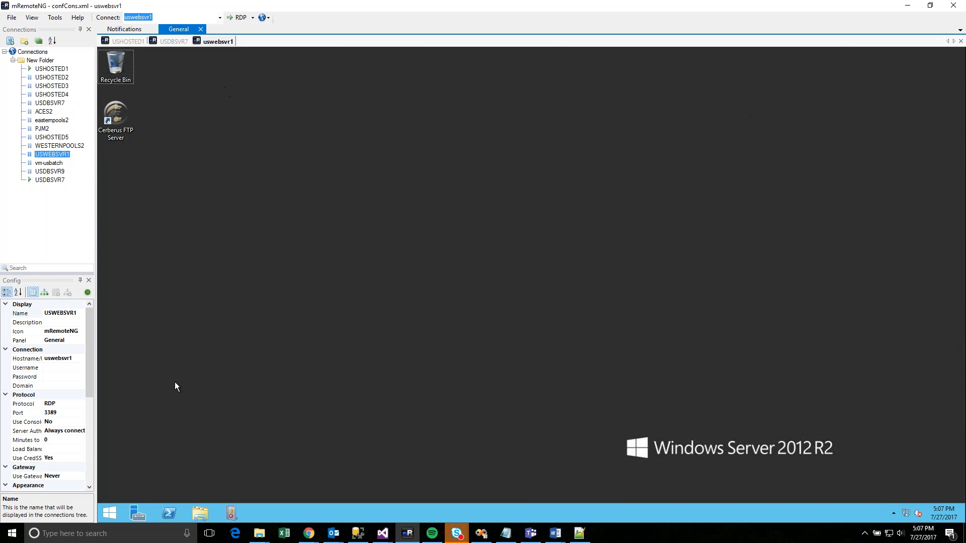
- Sign out of the fresh uswebsvr1 session from the Start screen's user tile
{"action": "left_click", "coordinate": [111, 512]}
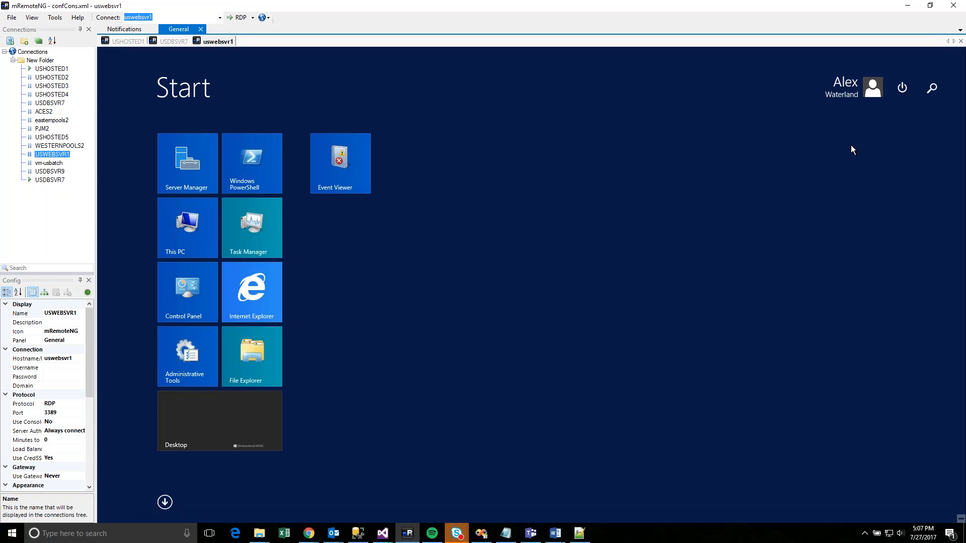
{"action": "left_click", "coordinate": [847, 91]}
{"action": "left_click", "coordinate": [792, 135]}
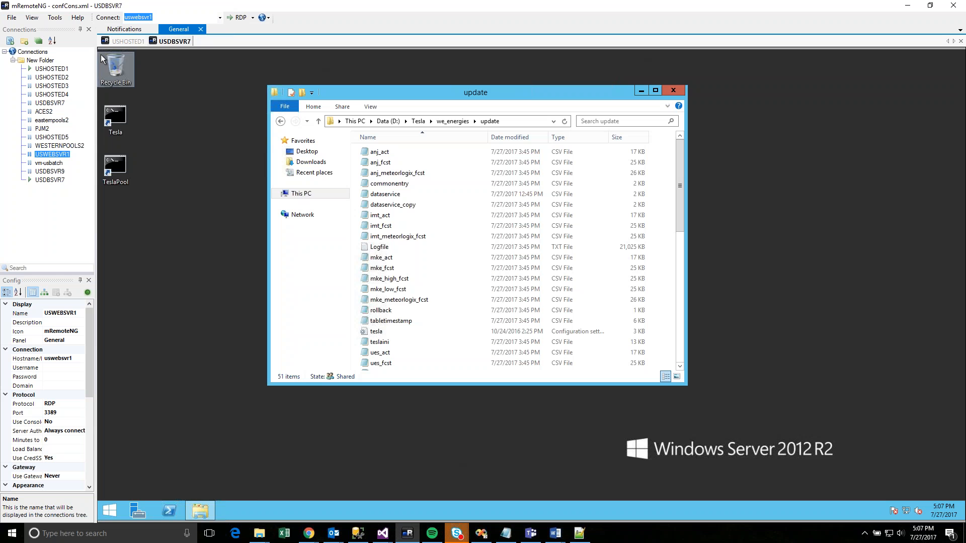
- Review the Connections page in Tools > Options and close it without changes
{"action": "left_click", "coordinate": [55, 17]}
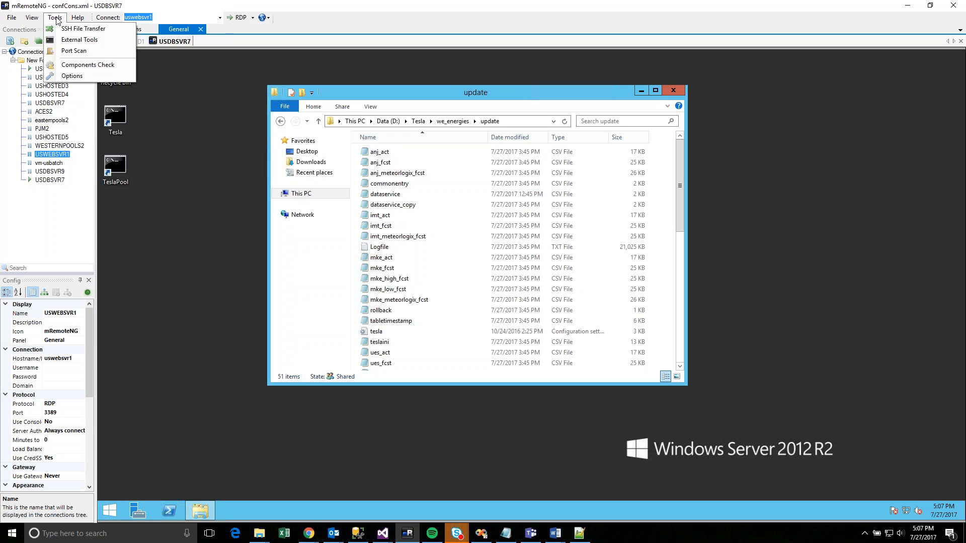
{"action": "left_click", "coordinate": [71, 75]}
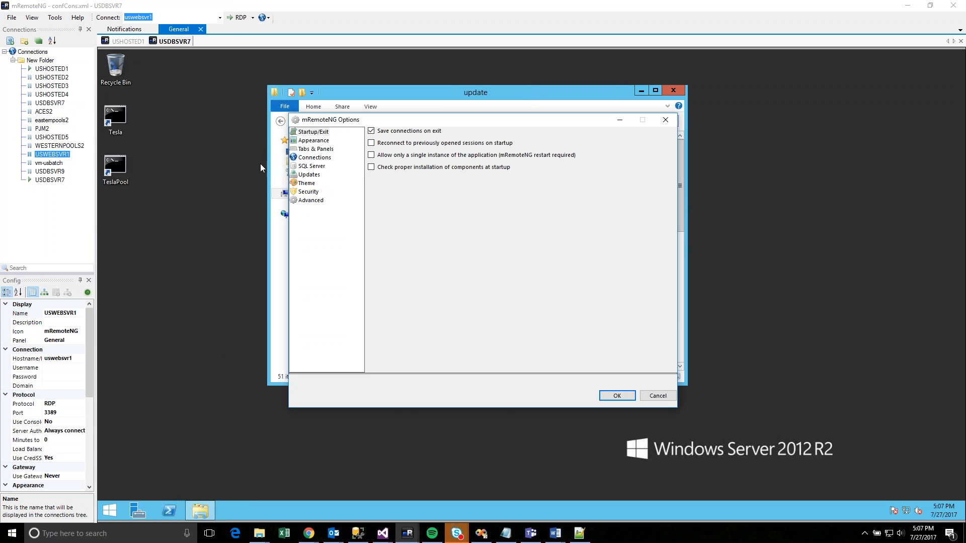
{"action": "left_click", "coordinate": [311, 158]}
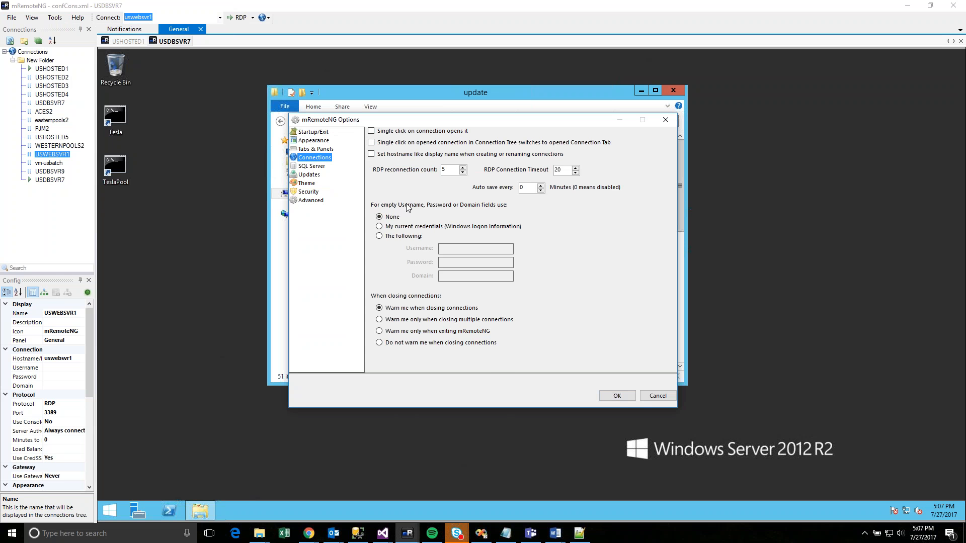
{"action": "left_click", "coordinate": [653, 397]}
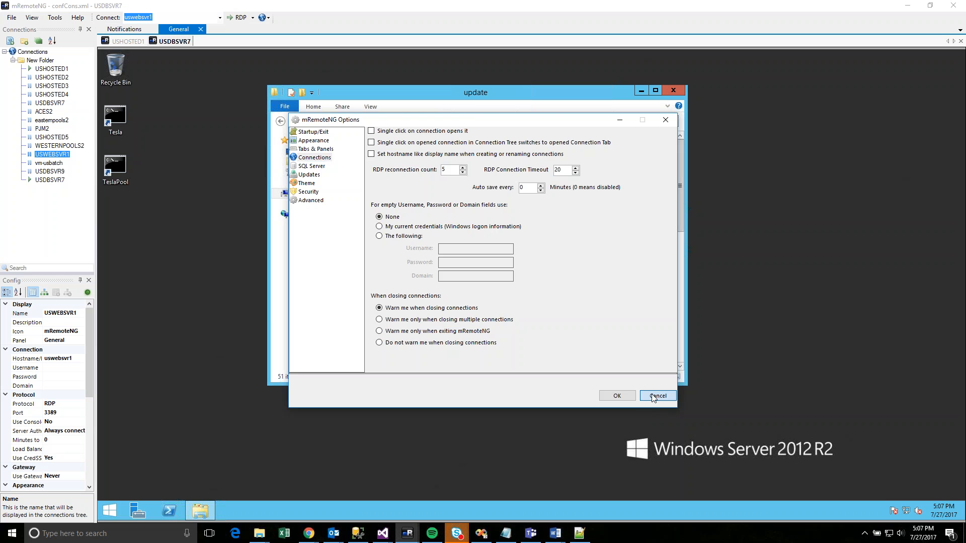
- Quick-connect to the address 192.168.49.7
{"action": "key", "text": "ctrl+v"}
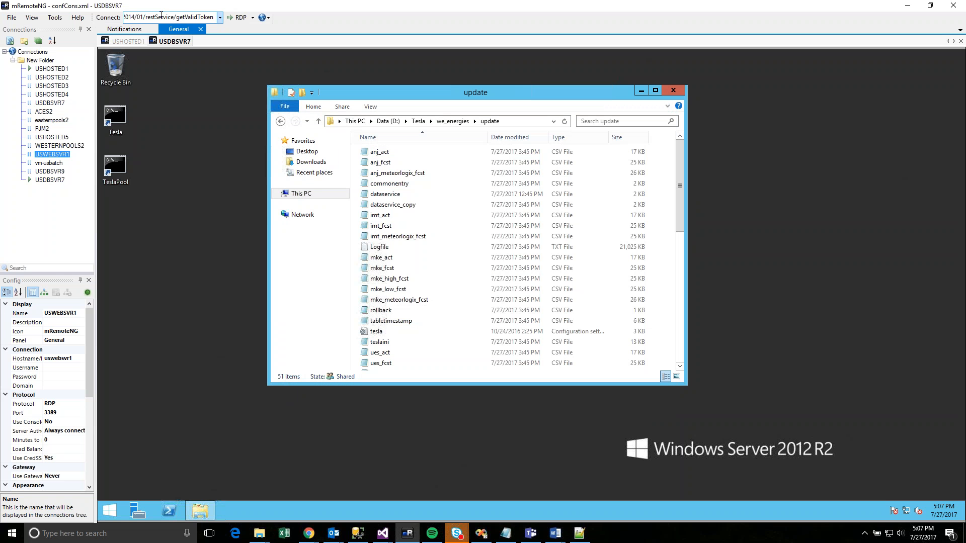
{"action": "key", "text": "ctrl+a"}
{"action": "key", "text": "BackSpace"}
{"action": "type", "text": "192.168.48"}
{"action": "key", "text": "BackSpace"}
{"action": "type", "text": "9.7"}
{"action": "key", "text": "Return"}
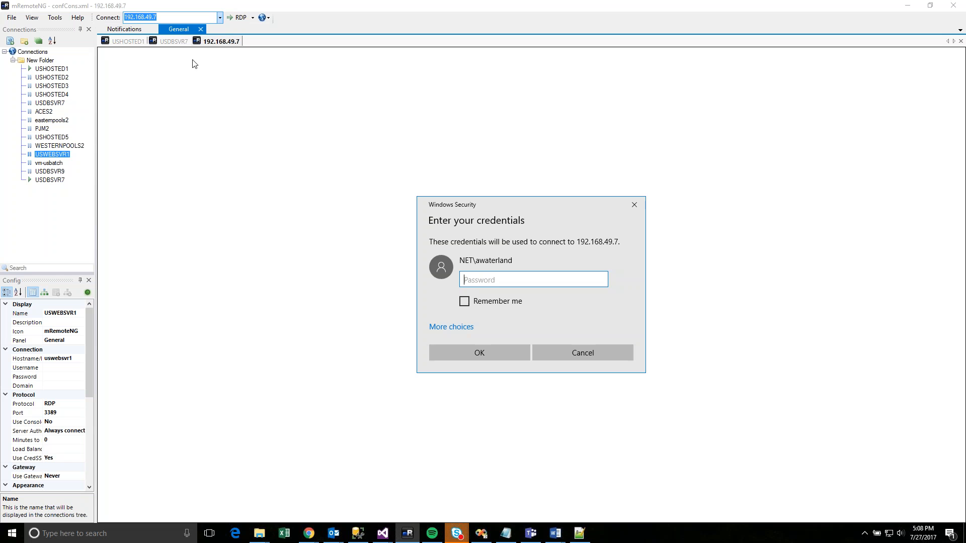
- Sign in to 192.168.49.7 with a different account's user name and password, then show its Start screen
{"action": "left_click", "coordinate": [465, 327]}
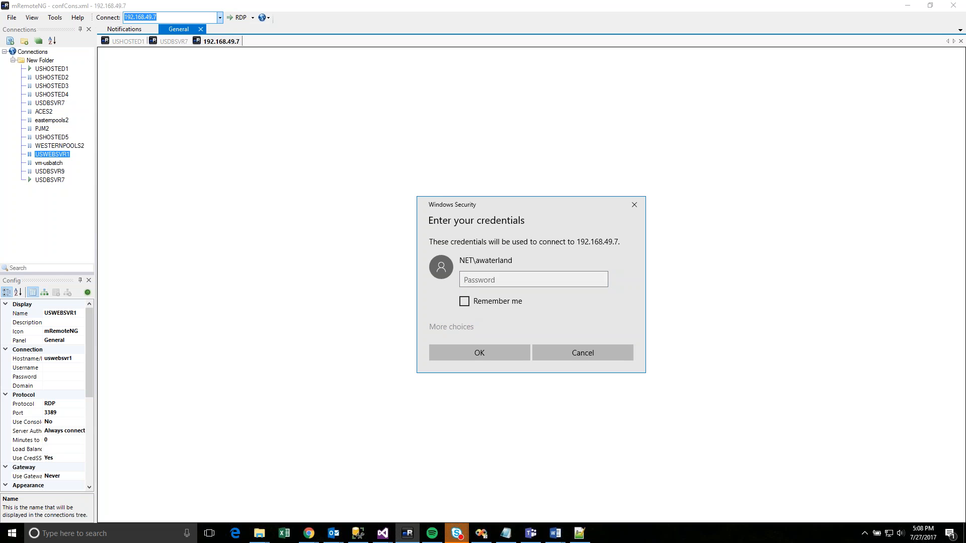
{"action": "left_click", "coordinate": [485, 380]}
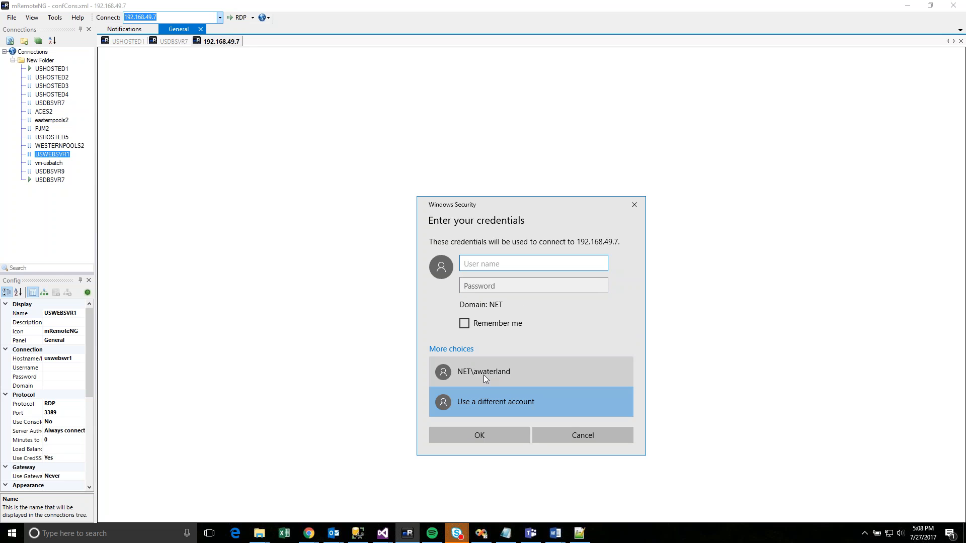
{"action": "type", "text": "tony"}
{"action": "key", "text": "Tab"}
{"action": "type", "text": "••••••••••••"}
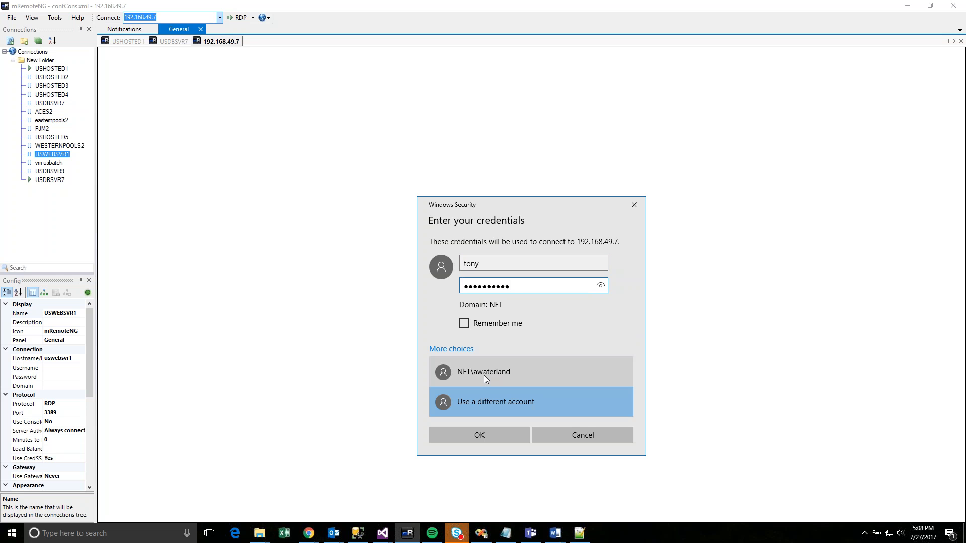
{"action": "type", "text": "•"}
{"action": "key", "text": "Return"}
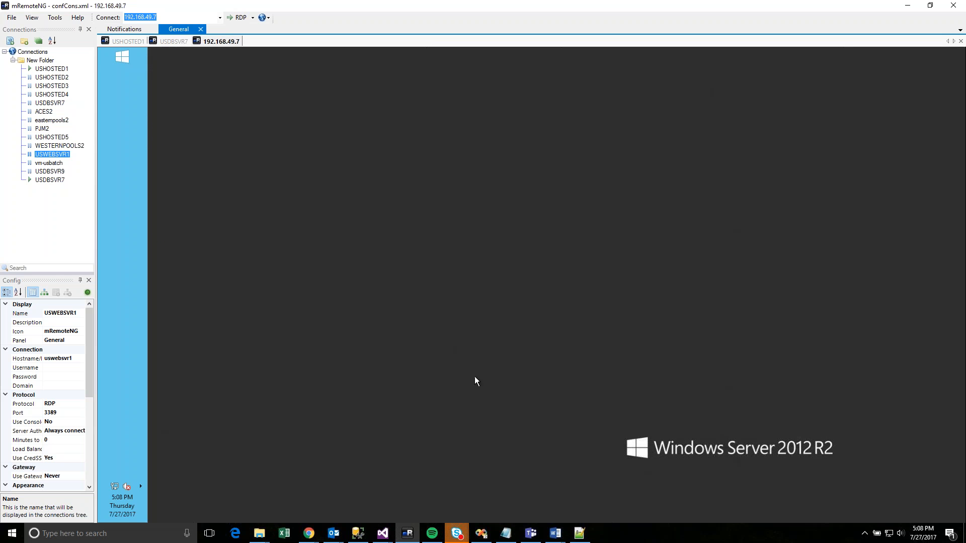
{"action": "left_click", "coordinate": [123, 55]}
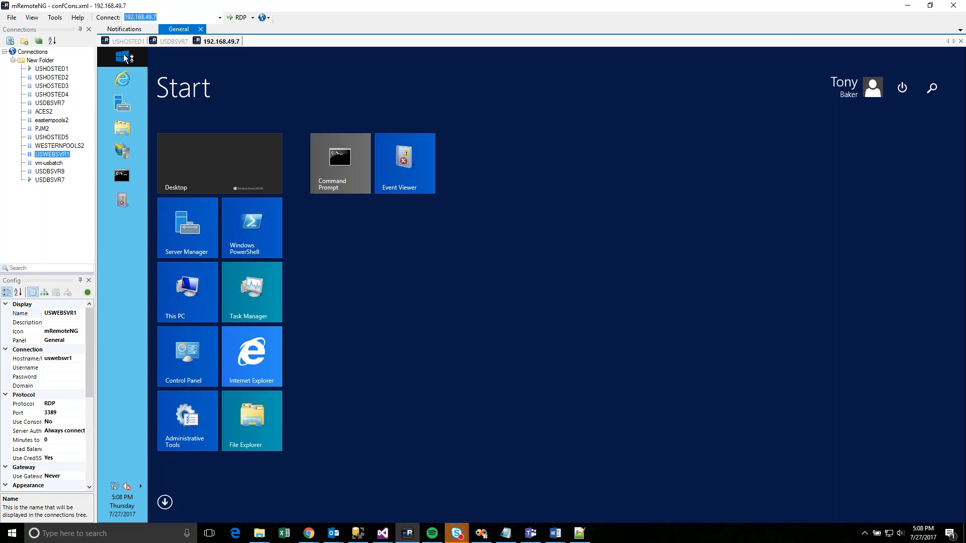
- Launch IIS Manager from an 'iis' search, then Local Users and Groups from a 'users' search
{"action": "type", "text": "iis) Manager"}
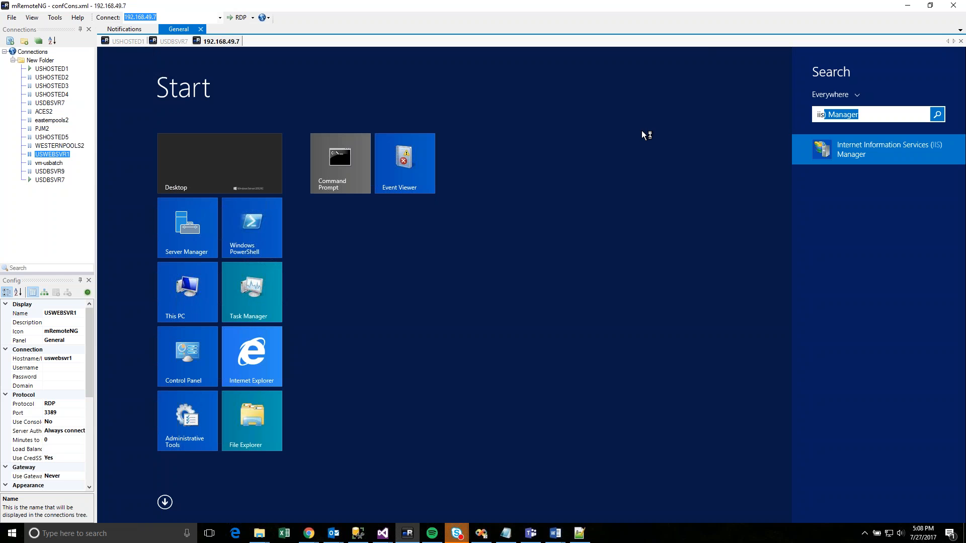
{"action": "left_click", "coordinate": [828, 151]}
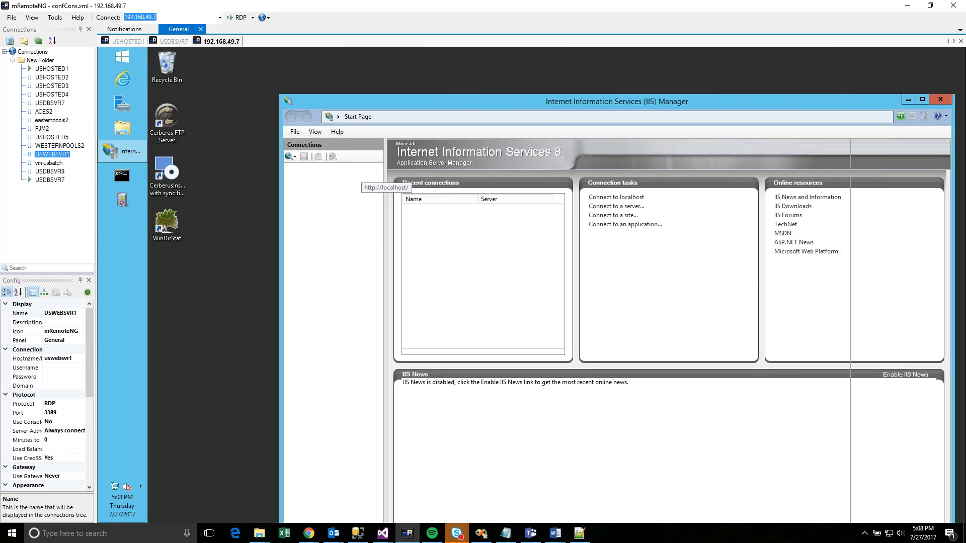
{"action": "left_click", "coordinate": [126, 59]}
{"action": "type", "text": "users"}
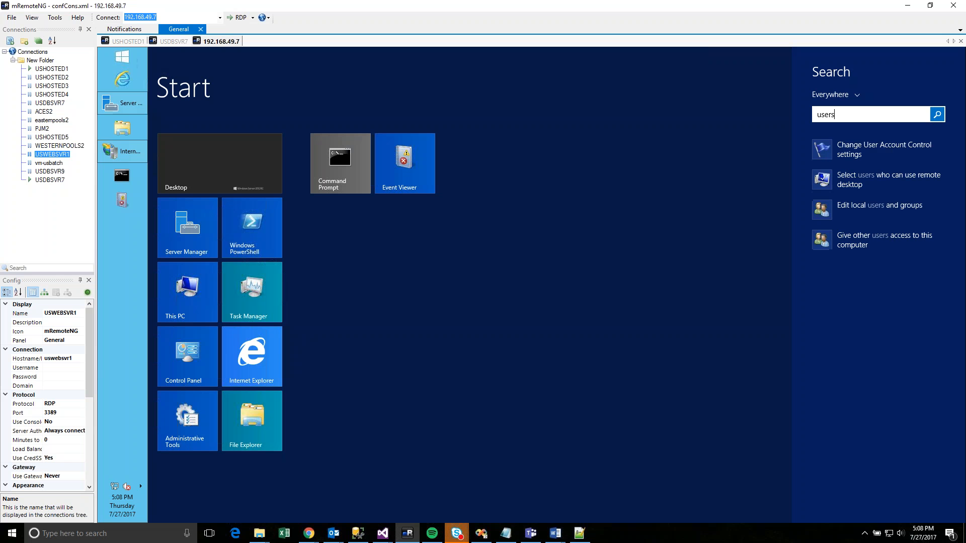
{"action": "left_click", "coordinate": [868, 205]}
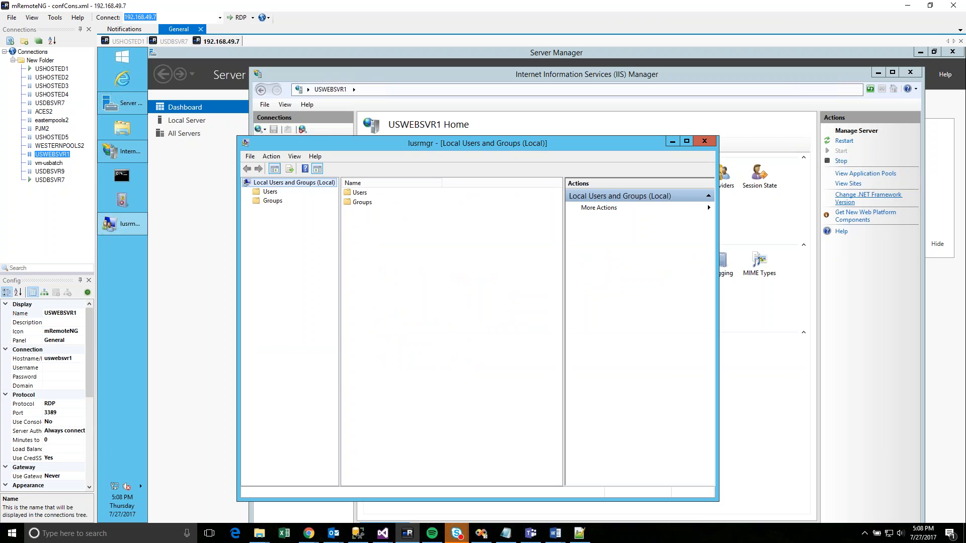
- Browse the local Groups and Users lists, glance at Administrators, and widen the Name column
{"action": "left_click", "coordinate": [273, 200]}
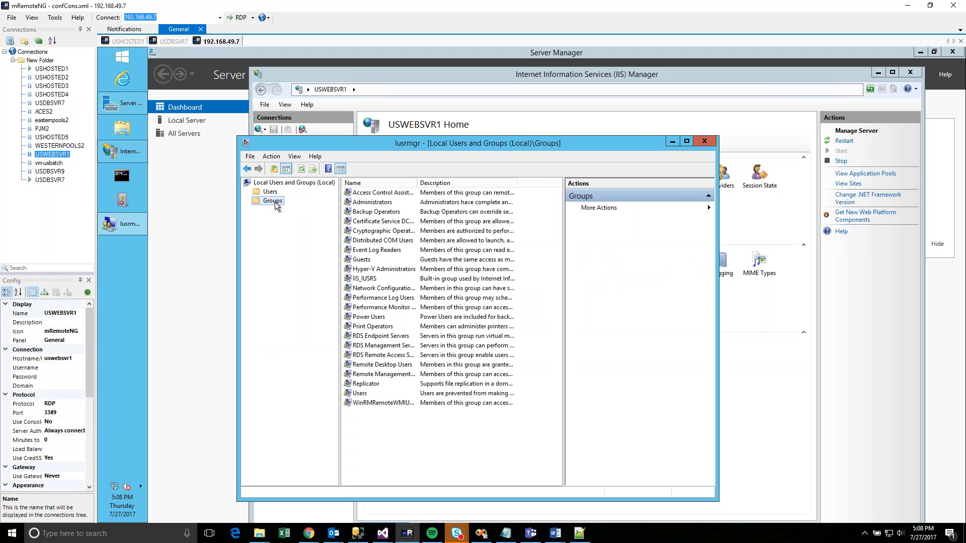
{"action": "double_click", "coordinate": [370, 202]}
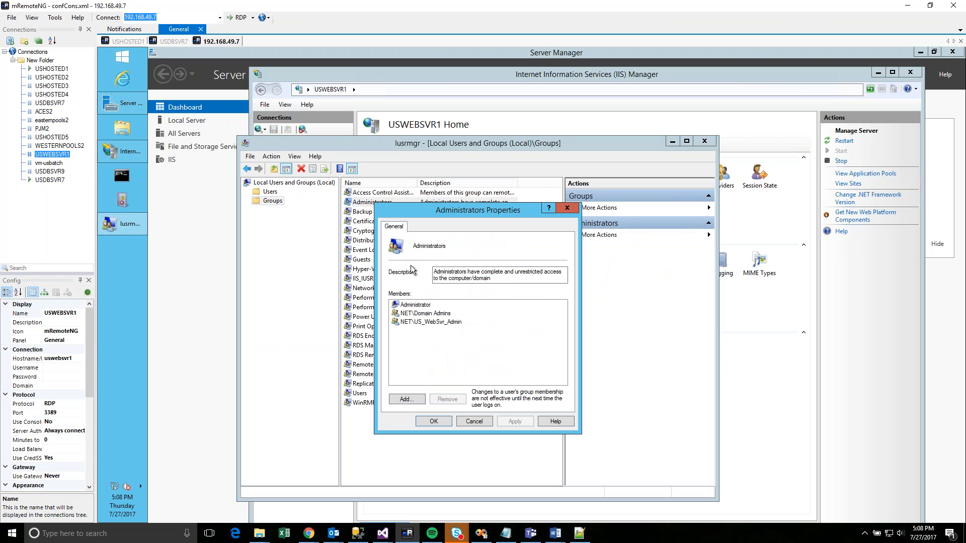
{"action": "left_click", "coordinate": [566, 208]}
{"action": "left_click", "coordinate": [270, 191]}
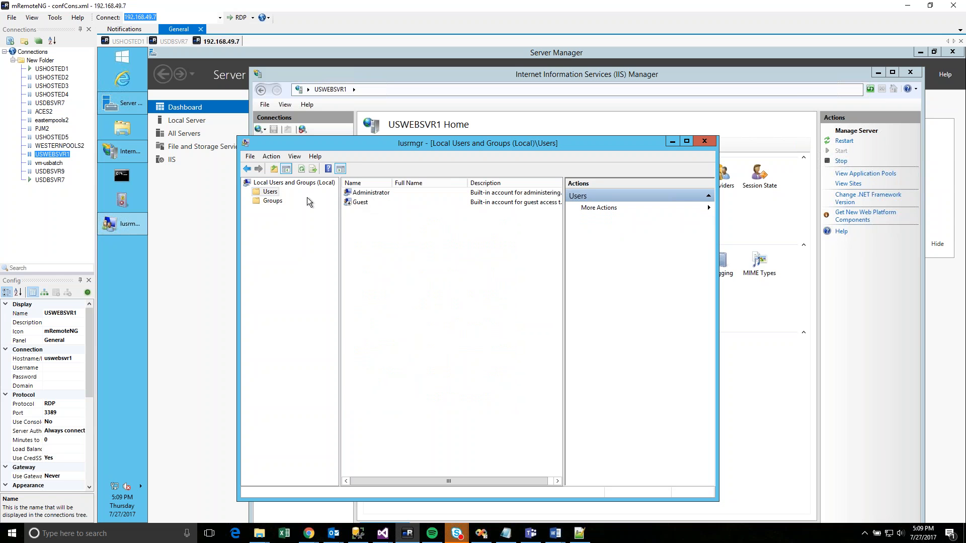
{"action": "left_click", "coordinate": [274, 200]}
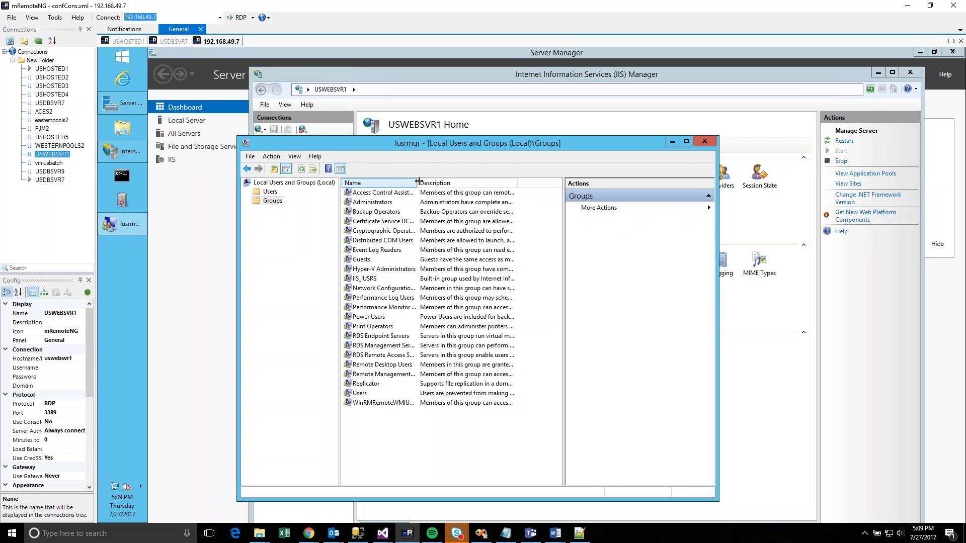
{"action": "double_click", "coordinate": [418, 182]}
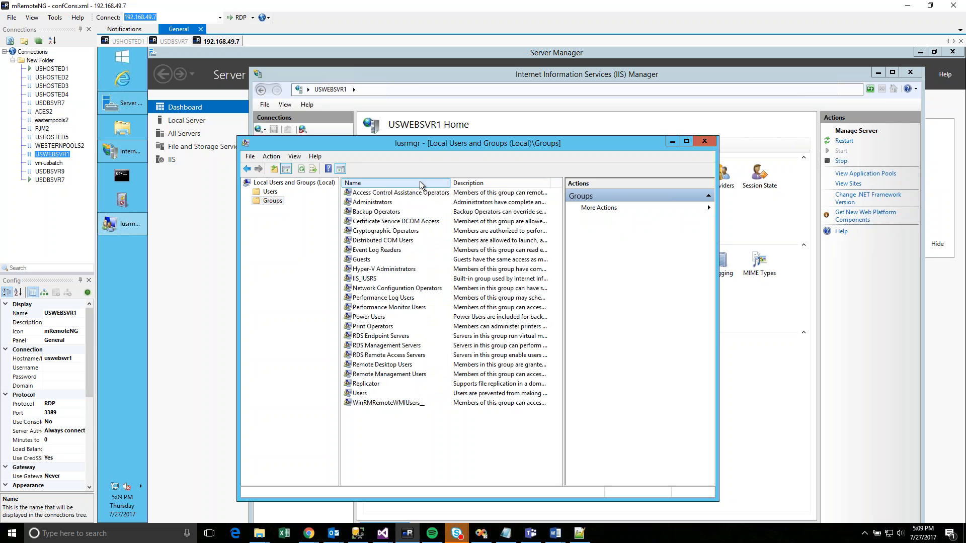
- Add the resolved domain account to Administrators, save the change, and close Local Users and Groups
{"action": "double_click", "coordinate": [375, 202]}
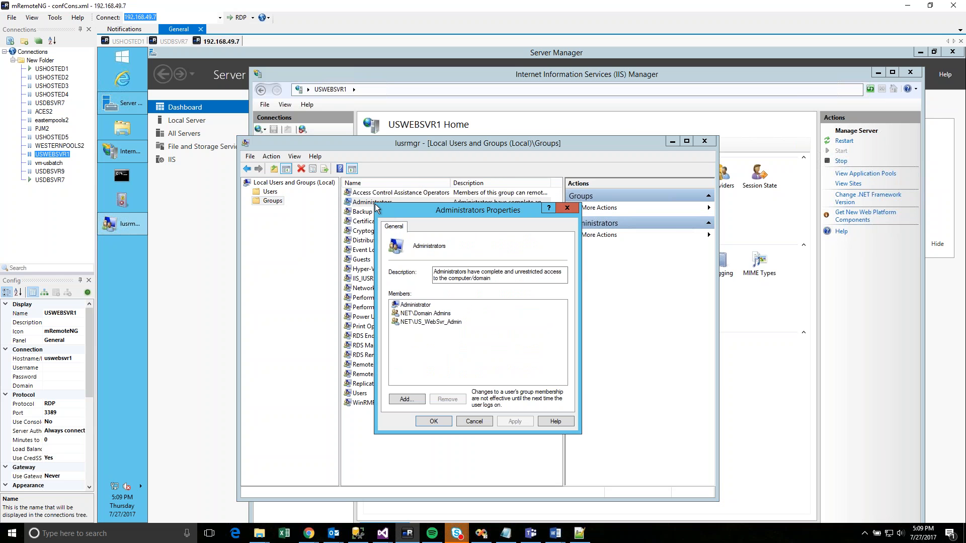
{"action": "left_click", "coordinate": [409, 397]}
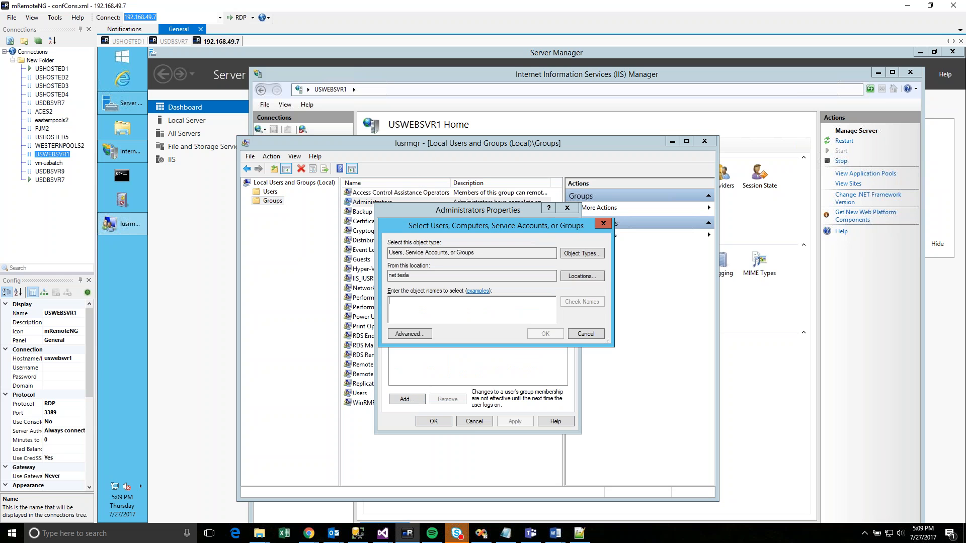
{"action": "type", "text": "awat"}
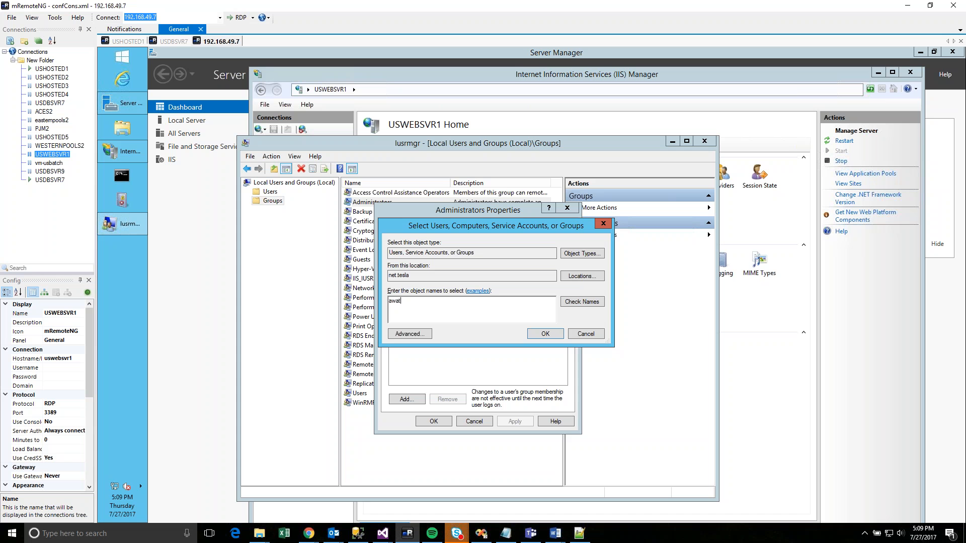
{"action": "left_click", "coordinate": [594, 304]}
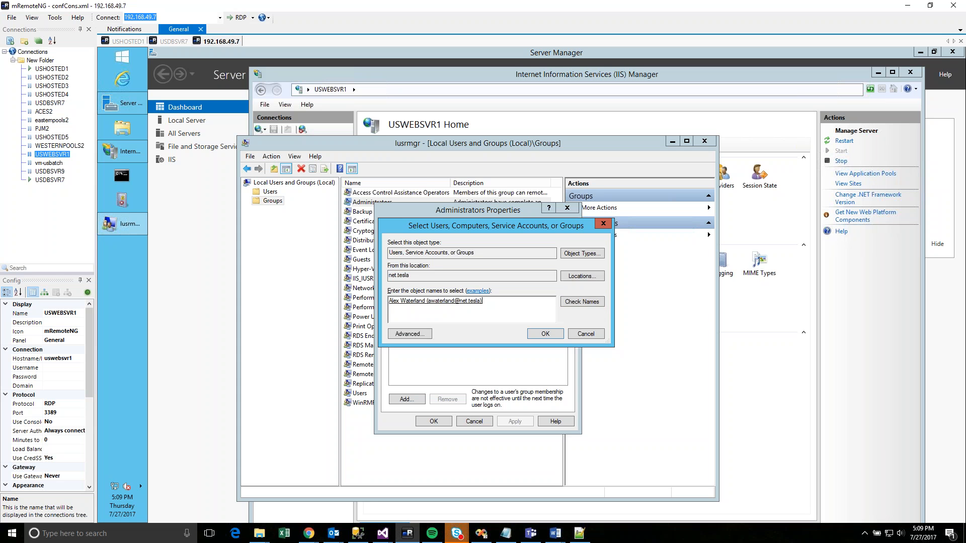
{"action": "left_click", "coordinate": [544, 334]}
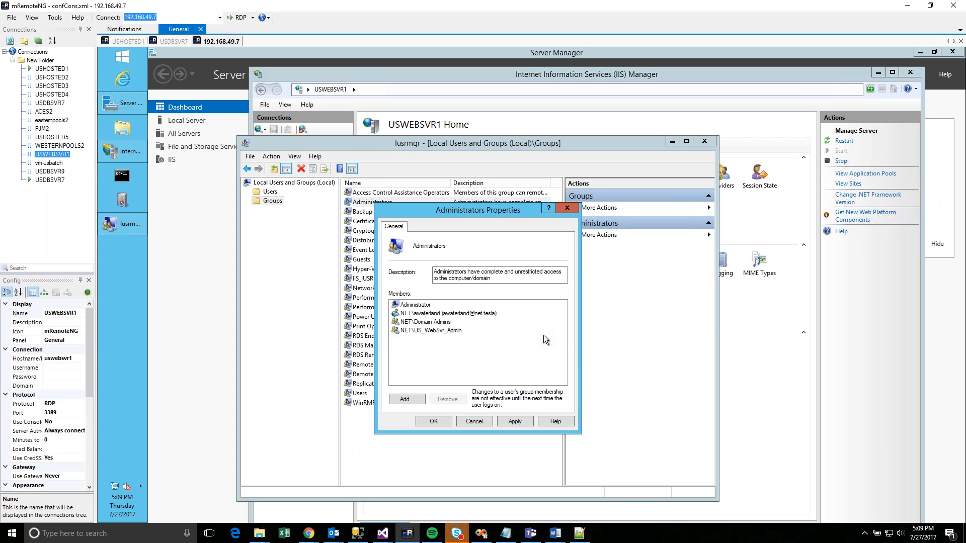
{"action": "left_click", "coordinate": [436, 421]}
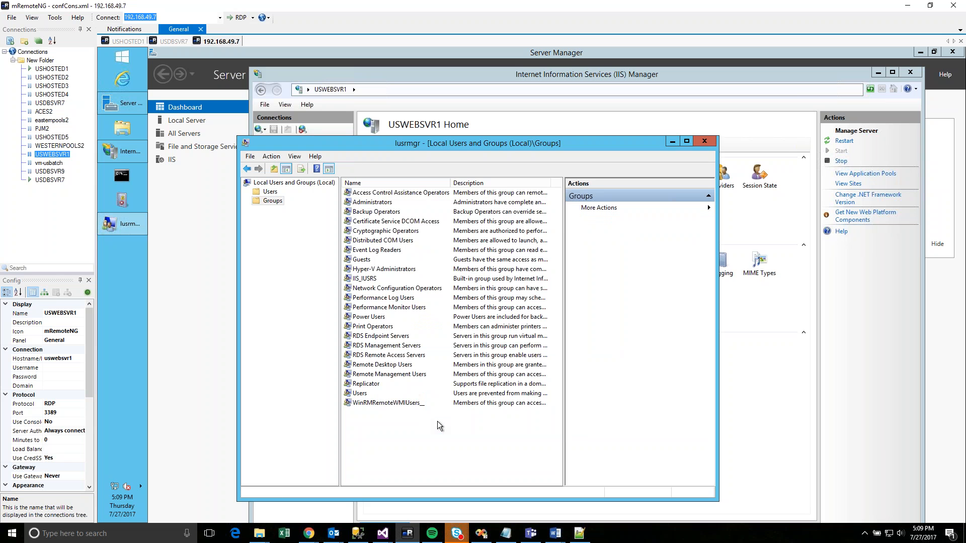
{"action": "left_click", "coordinate": [705, 143]}
- Close IIS Manager and connect to USWEBSVR1 from the Connections tree in a new tab
{"action": "left_click", "coordinate": [910, 74]}
{"action": "left_click", "coordinate": [126, 58]}
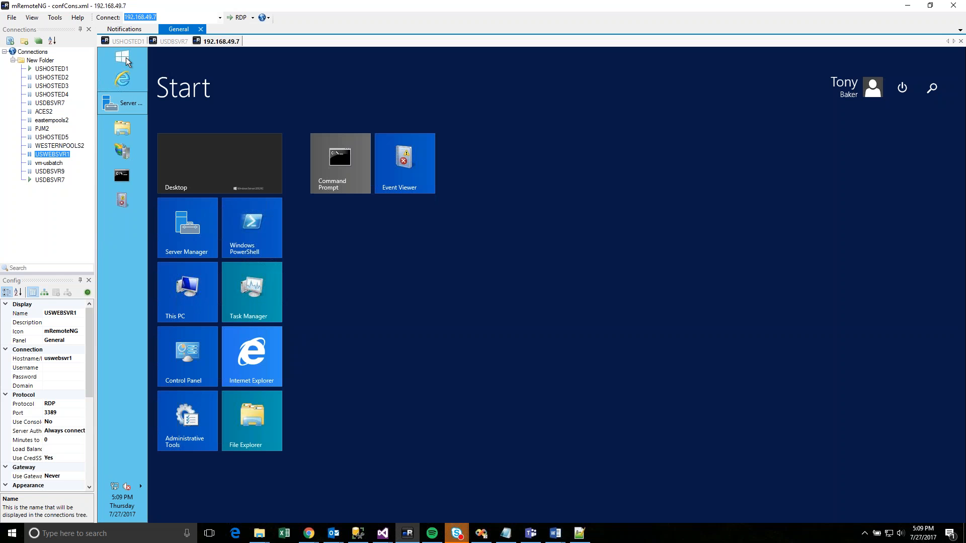
{"action": "left_click", "coordinate": [855, 93]}
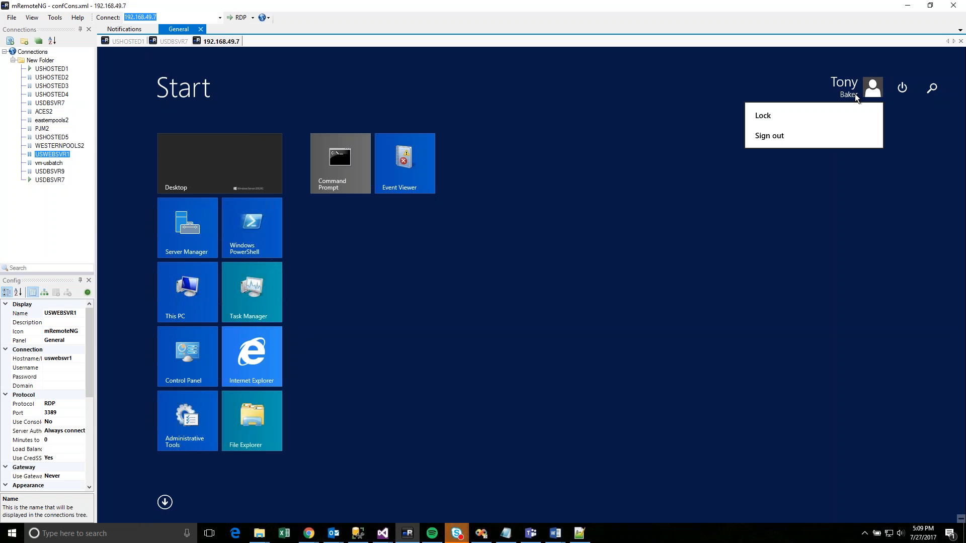
{"action": "left_click", "coordinate": [53, 158]}
{"action": "left_click", "coordinate": [50, 154]}
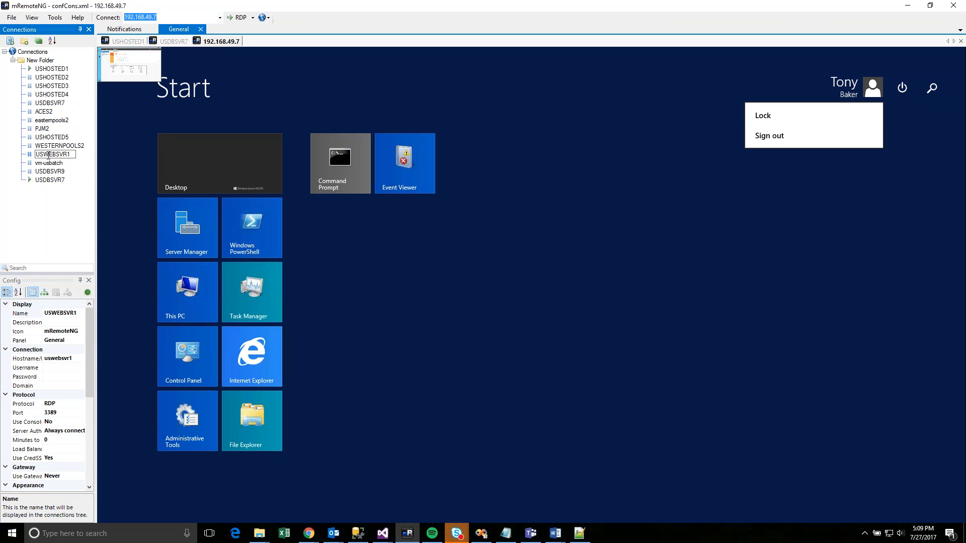
{"action": "double_click", "coordinate": [48, 154]}
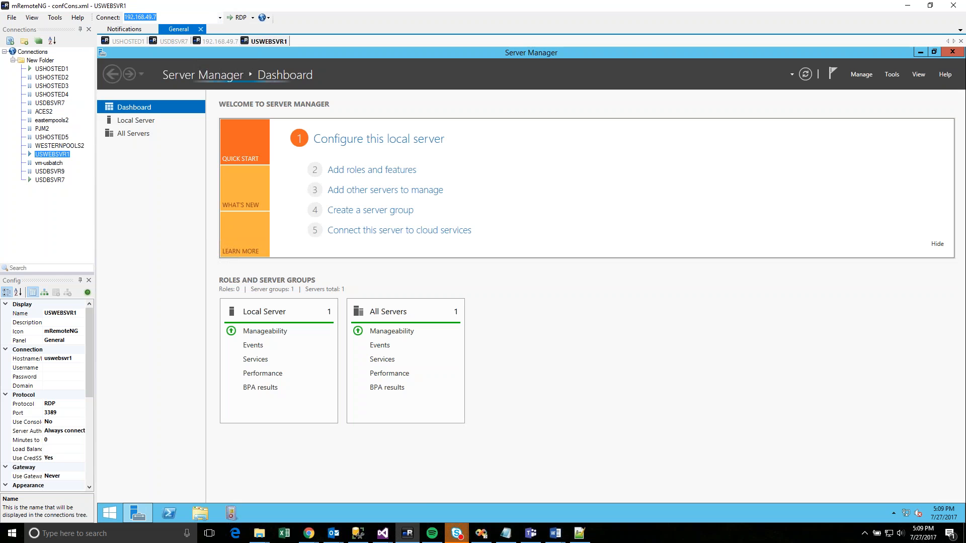
- Launch IIS Manager via an 'iis' search on USWEBSVR1 and decline the Web Platform prompt permanently
{"action": "left_click", "coordinate": [107, 512]}
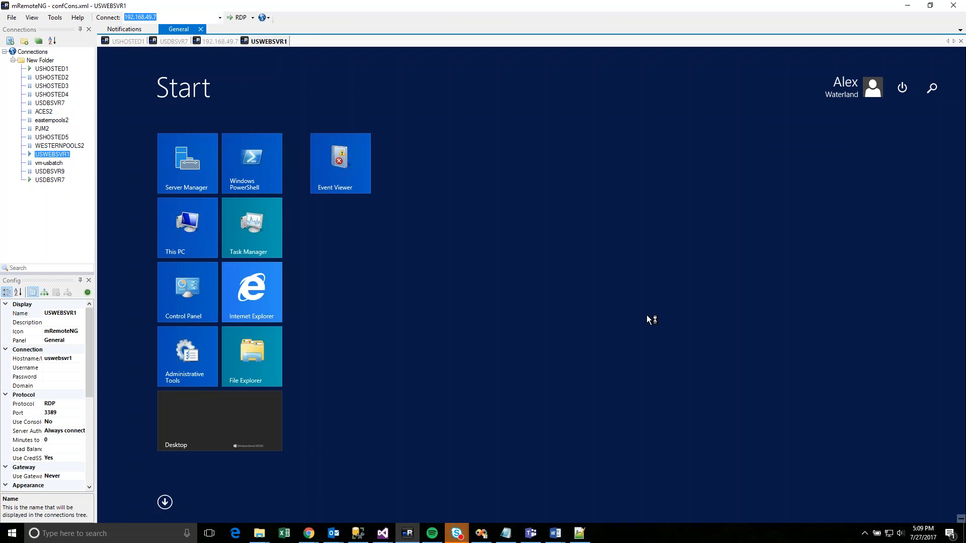
{"action": "type", "text": "iis"}
{"action": "left_click", "coordinate": [870, 150]}
{"action": "left_click", "coordinate": [241, 174]}
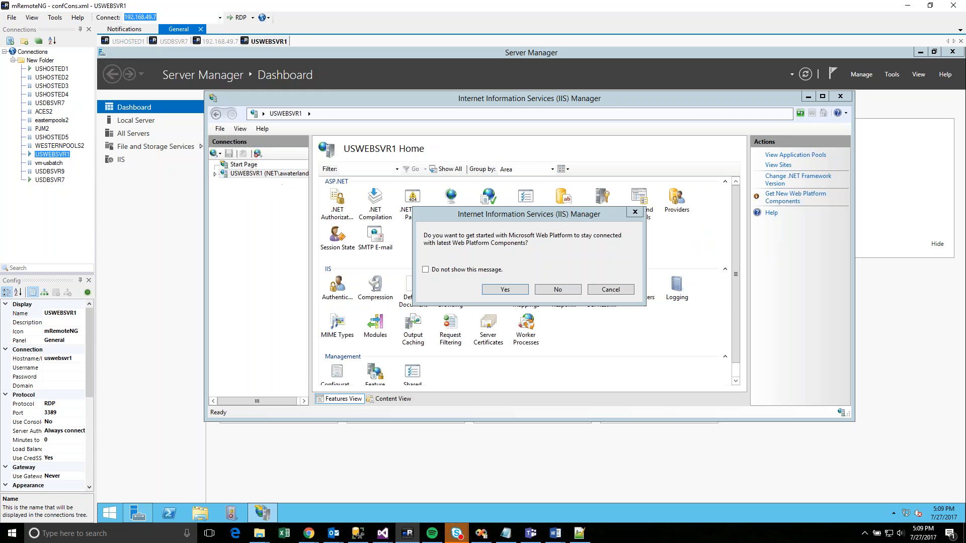
{"action": "left_click", "coordinate": [485, 270]}
{"action": "left_click", "coordinate": [557, 291]}
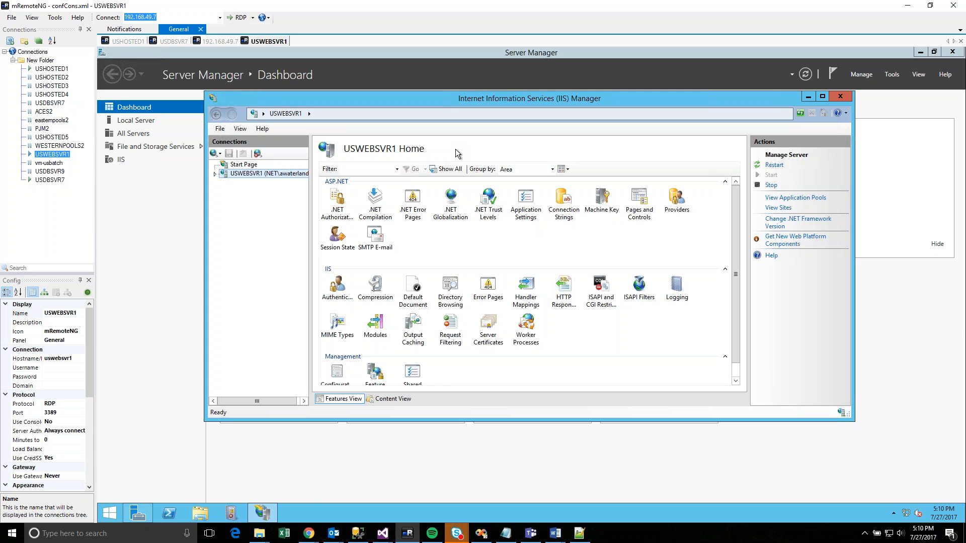
- Back in the 192.168.49.7 session, launch Local Users and Groups from a 'users' search
{"action": "left_click", "coordinate": [232, 42]}
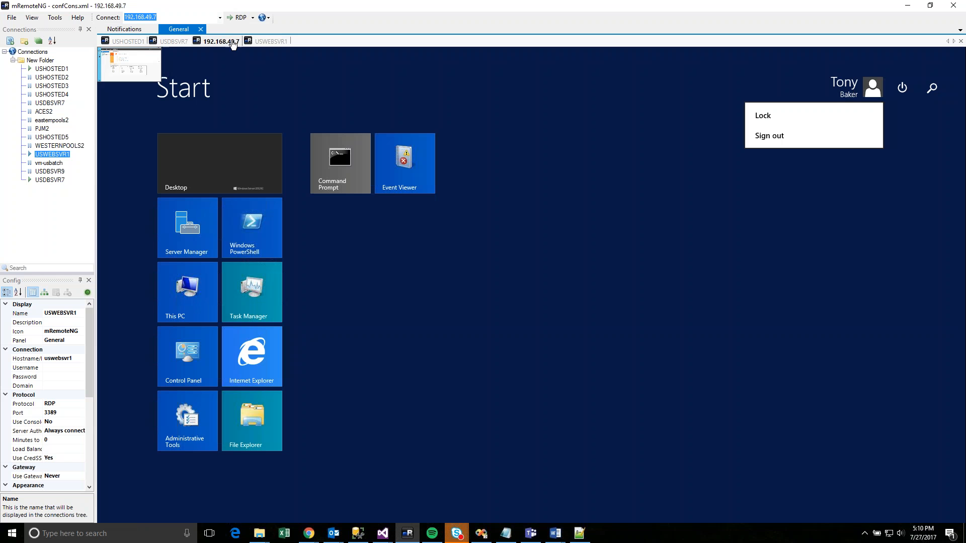
{"action": "left_click", "coordinate": [749, 255]}
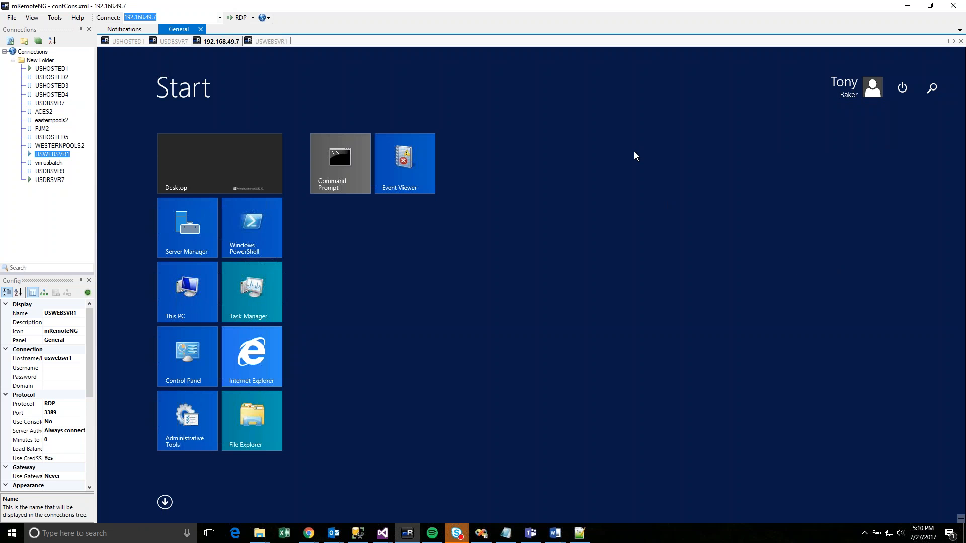
{"action": "type", "text": "users"}
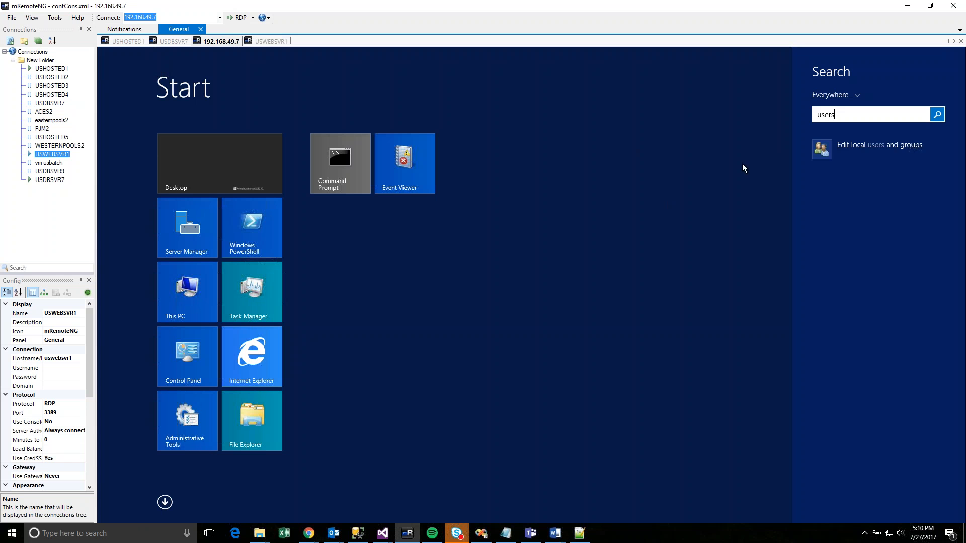
{"action": "left_click", "coordinate": [832, 151]}
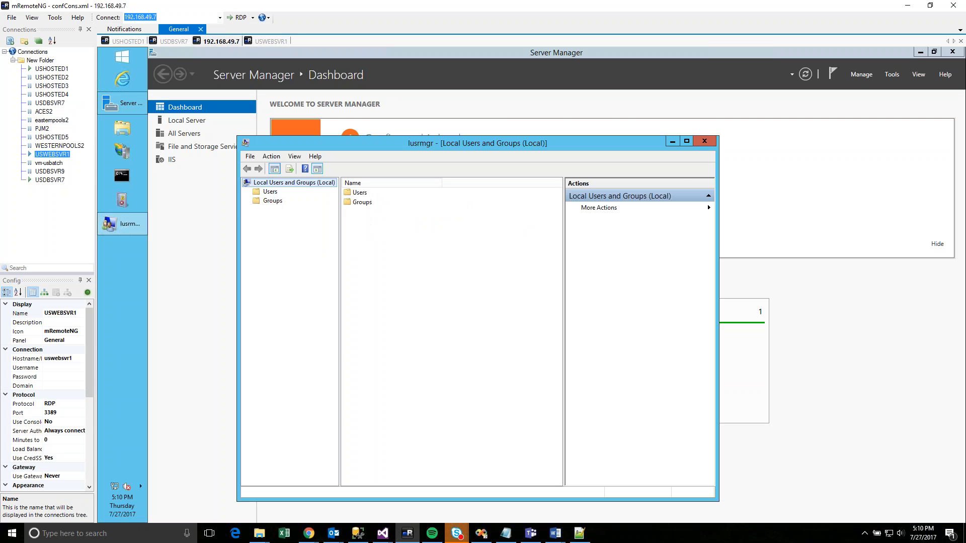
- Review the Administrators members without changes, close the console, and show the remote Start screen
{"action": "left_click", "coordinate": [257, 200]}
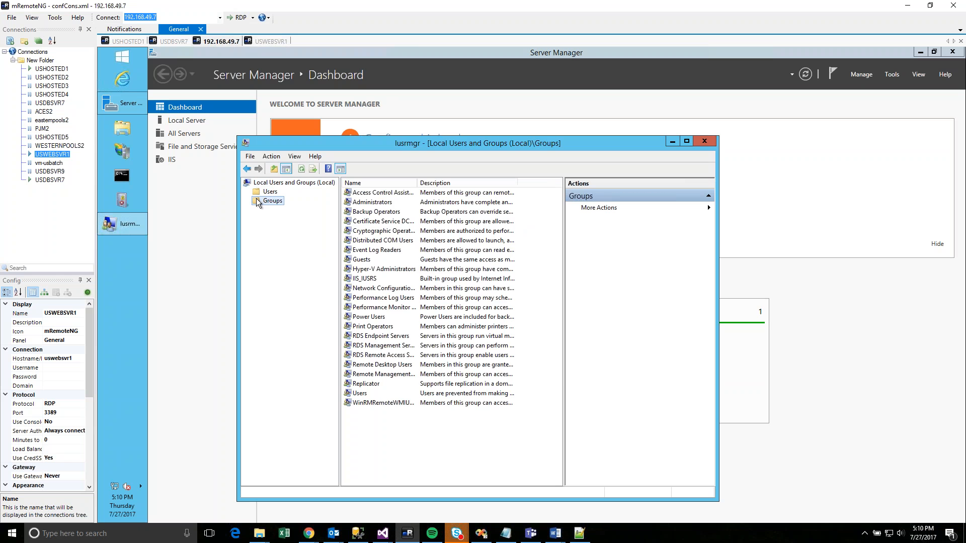
{"action": "double_click", "coordinate": [372, 202]}
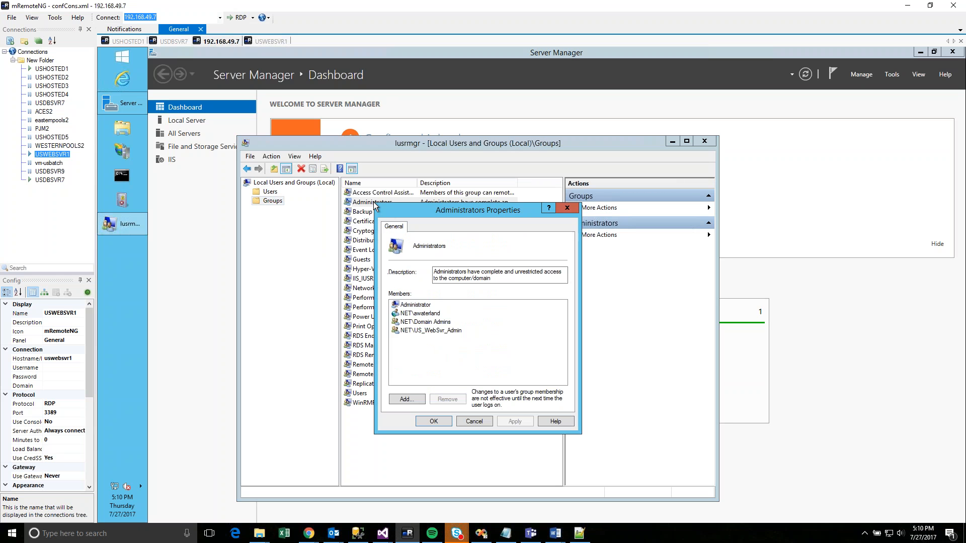
{"action": "left_click_drag", "start_coordinate": [439, 210], "coordinate": [459, 225]}
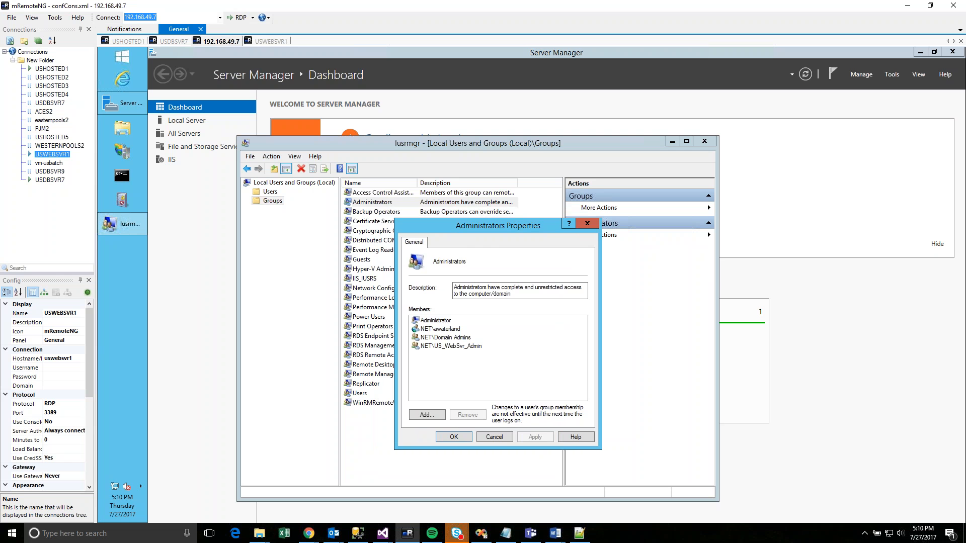
{"action": "left_click", "coordinate": [499, 439]}
{"action": "left_click", "coordinate": [704, 141]}
{"action": "left_click", "coordinate": [122, 57]}
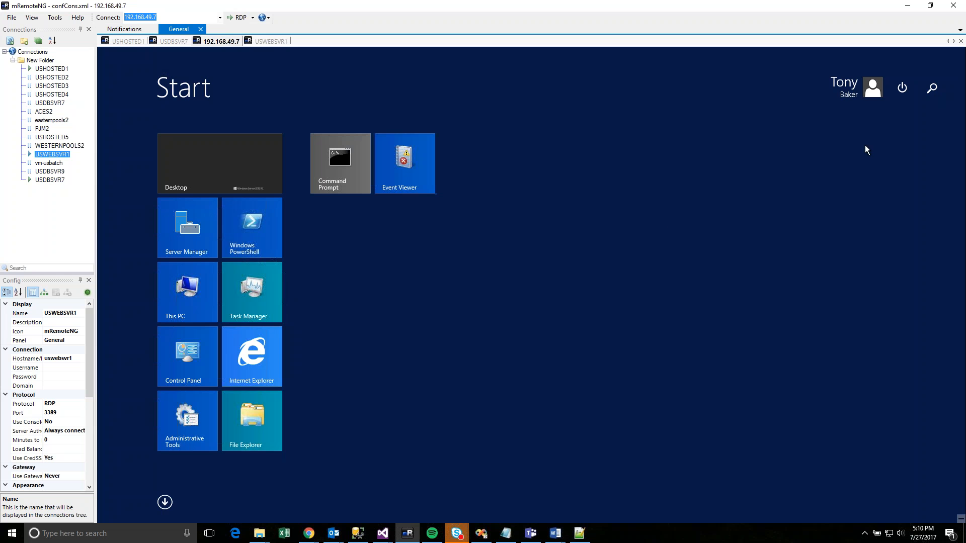
- Sign out of the 192.168.49.7 session from the user tile's account menu
{"action": "left_click", "coordinate": [858, 89]}
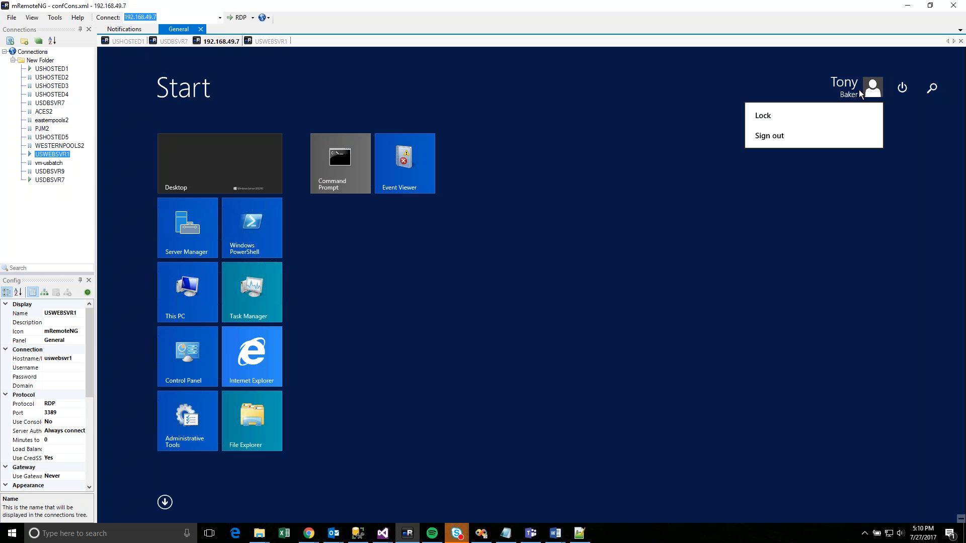
{"action": "left_click", "coordinate": [787, 144]}
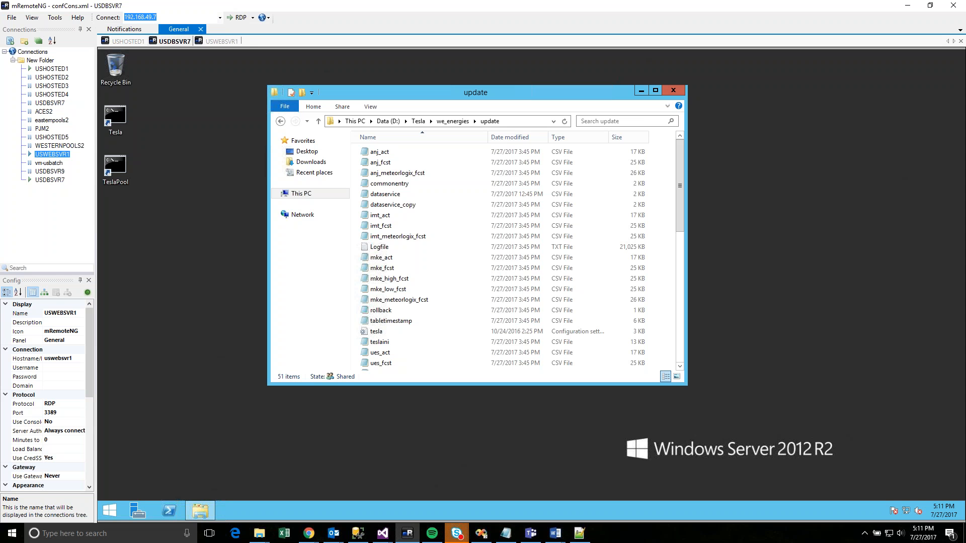
- Launch Event Viewer via an 'event' search, maximize it, and open Windows Logs > Application
{"action": "left_click", "coordinate": [109, 512]}
{"action": "type", "text": "event Viewer"}
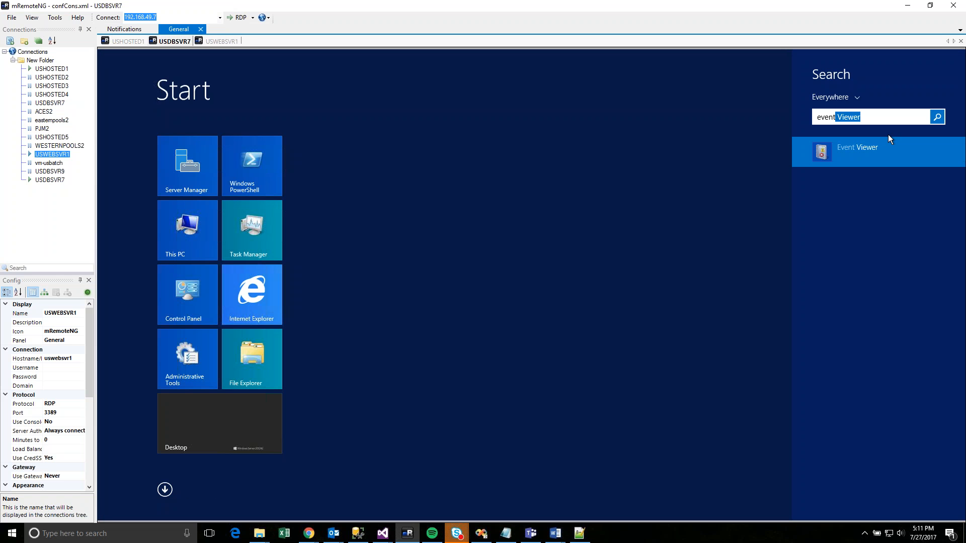
{"action": "left_click", "coordinate": [855, 143]}
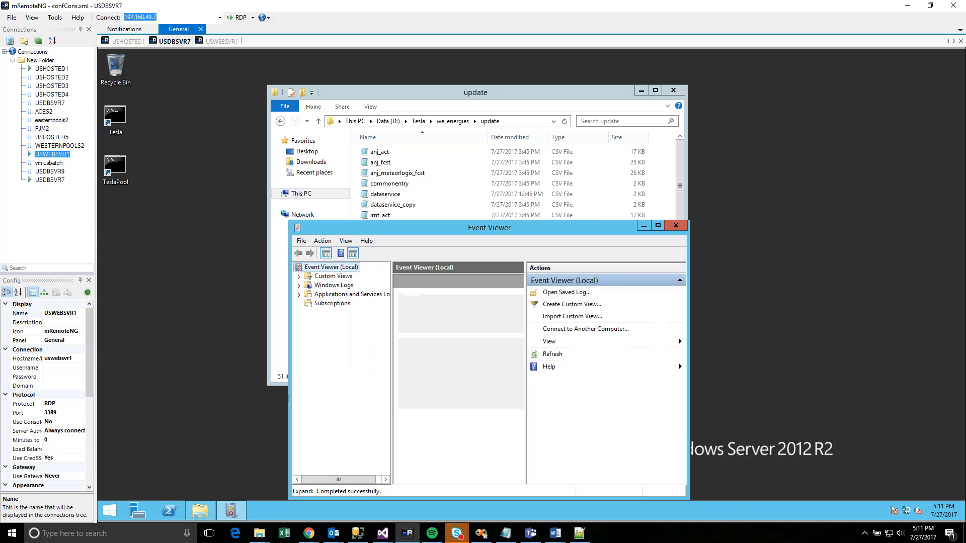
{"action": "double_click", "coordinate": [576, 229]}
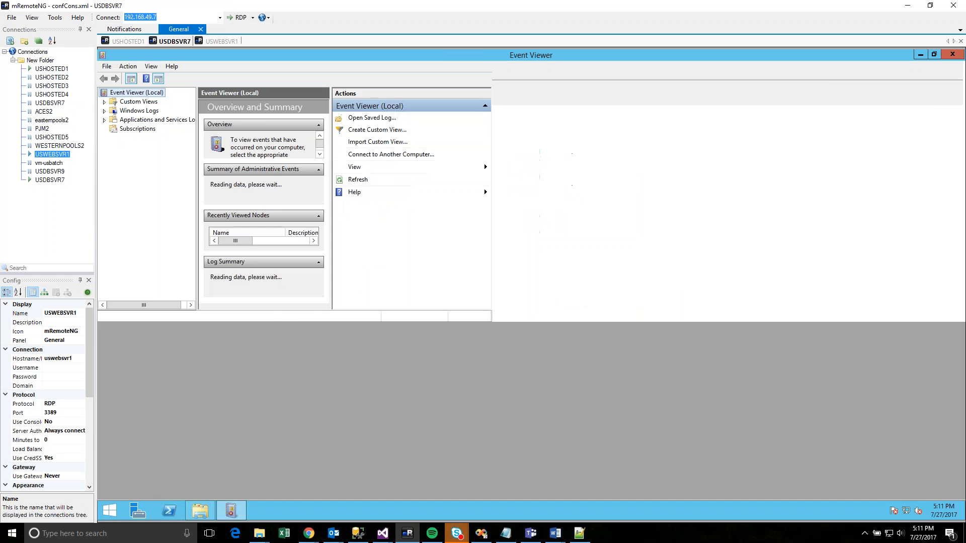
{"action": "double_click", "coordinate": [139, 111]}
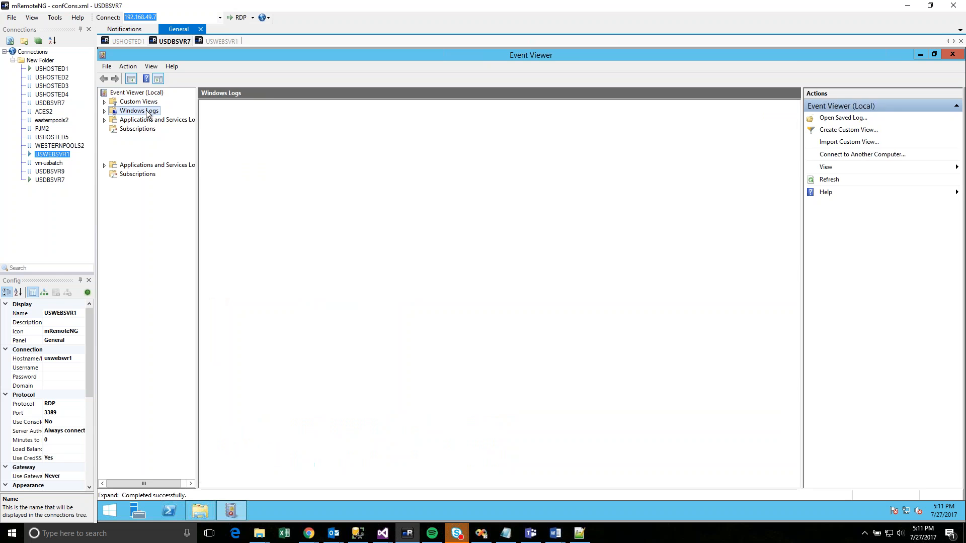
{"action": "left_click", "coordinate": [146, 125]}
{"action": "left_click", "coordinate": [146, 122]}
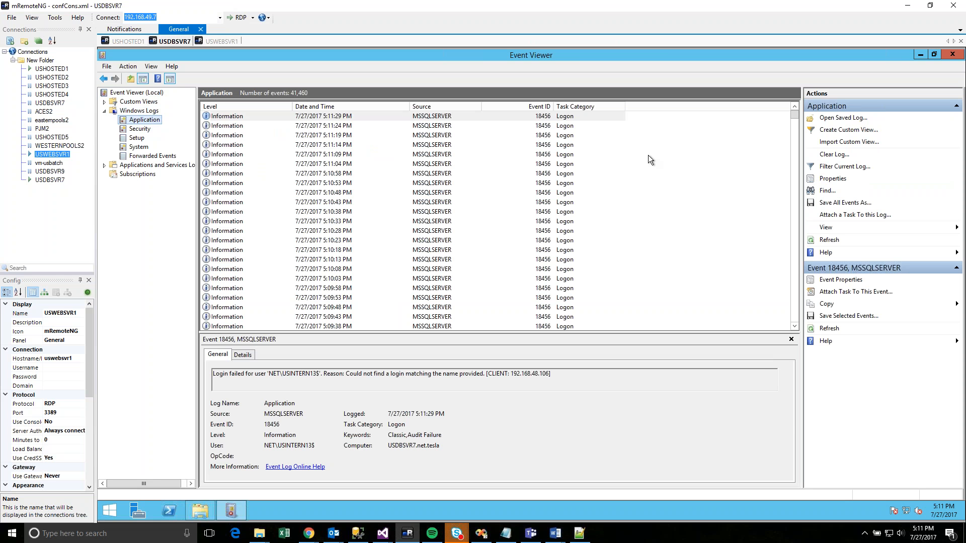
{"action": "left_click_drag", "start_coordinate": [794, 114], "coordinate": [794, 172]}
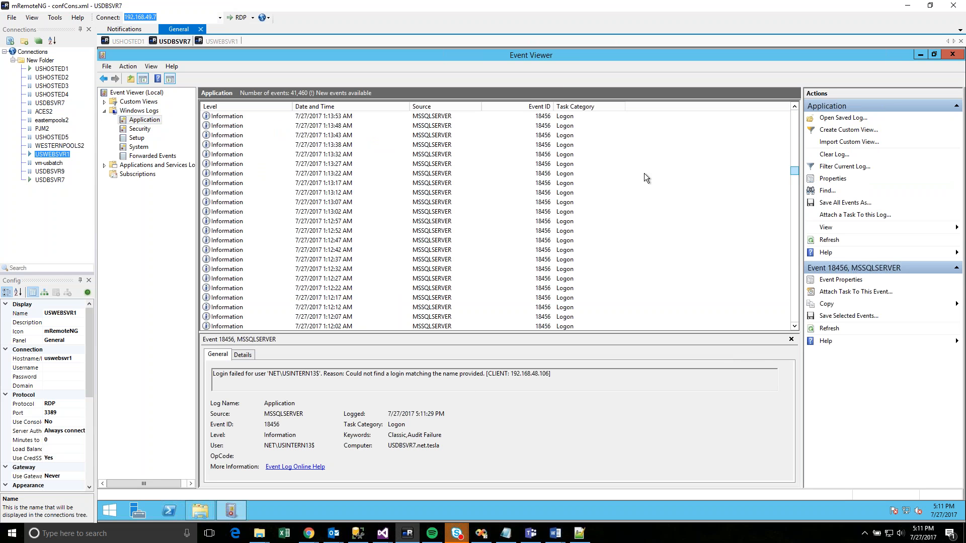
- Step through the Application events to select the Clientreader error entry
{"action": "left_click", "coordinate": [329, 164]}
{"action": "key", "text": "Home"}
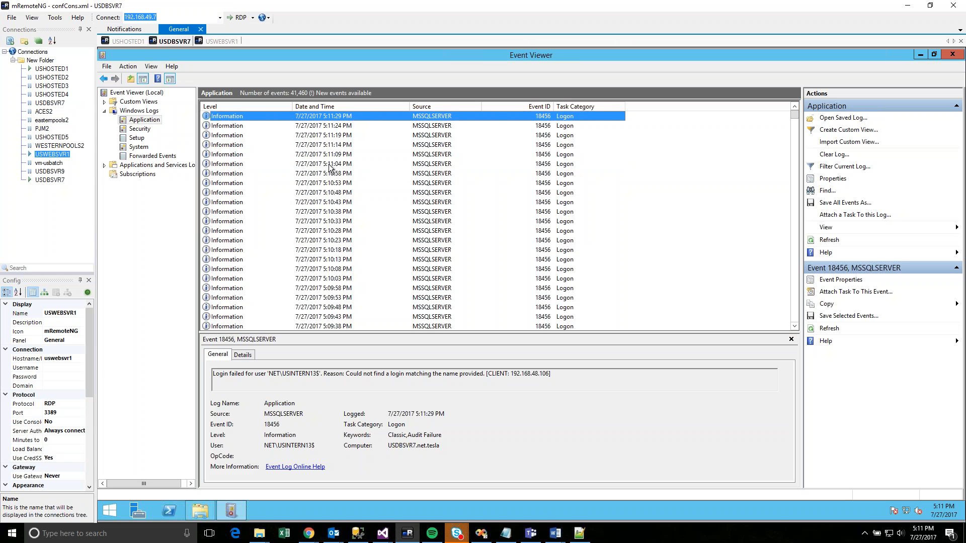
{"action": "key", "text": "Down"}
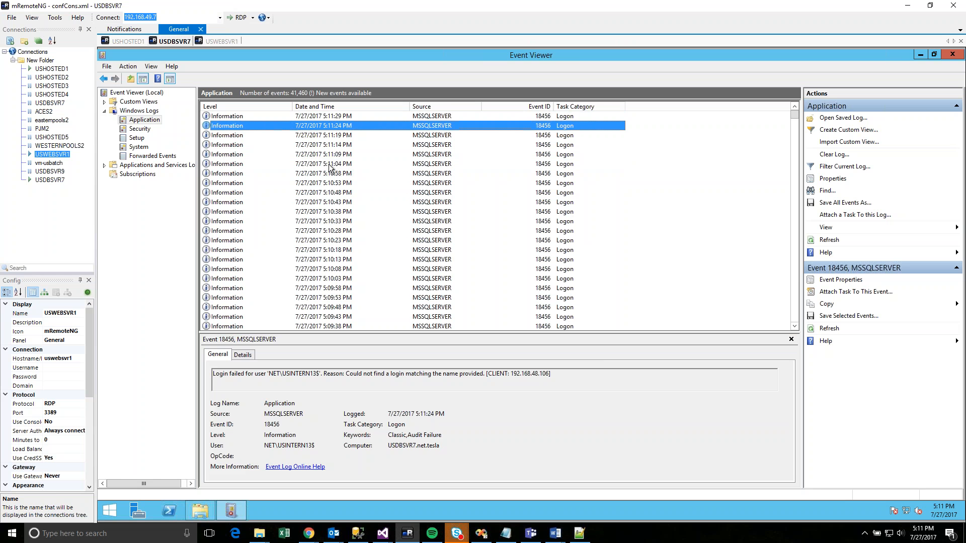
{"action": "key", "text": "Down"}
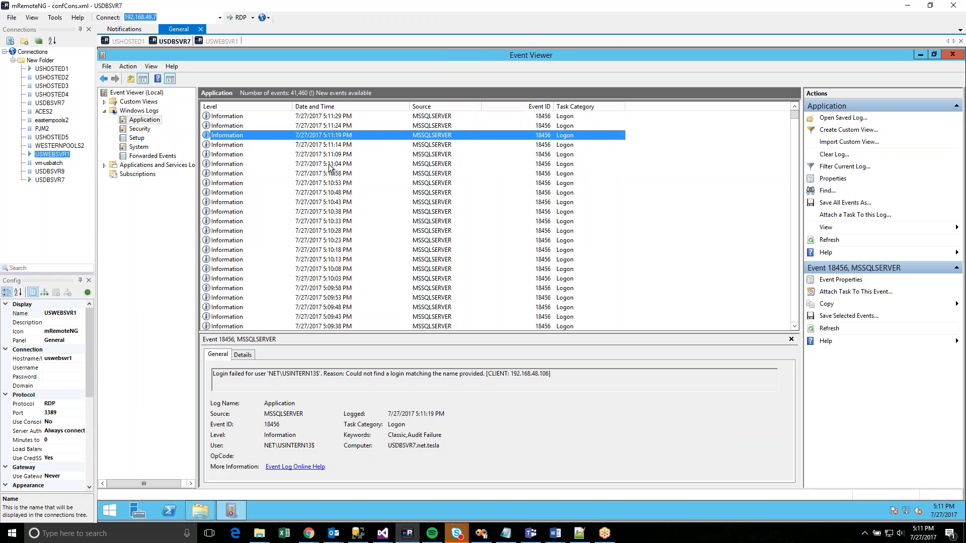
{"action": "key", "text": "Down"}
{"action": "key", "text": "Down"}
{"action": "key", "text": "Down"}
{"action": "key", "text": "Down"}
{"action": "key", "text": "Down"}
{"action": "key", "text": "Down"}
{"action": "key", "text": "Down"}
{"action": "key", "text": "Down"}
{"action": "key", "text": "Down"}
{"action": "key", "text": "Down"}
{"action": "key", "text": "Down"}
{"action": "key", "text": "Down"}
{"action": "key", "text": "Down"}
{"action": "key", "text": "Down"}
{"action": "key", "text": "Down"}
{"action": "key", "text": "Down"}
{"action": "key", "text": "Down"}
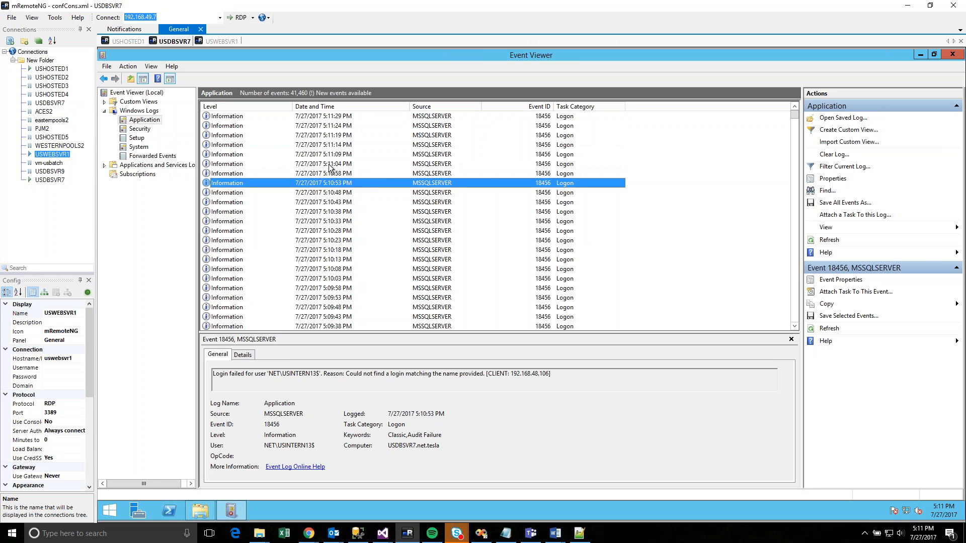
{"action": "key", "text": "Down"}
{"action": "key", "text": "Down"}
{"action": "key", "text": "Down"}
{"action": "key", "text": "Down"}
{"action": "key", "text": "Down"}
{"action": "key", "text": "Down"}
{"action": "key", "text": "Down"}
{"action": "key", "text": "Down"}
{"action": "key", "text": "Down"}
{"action": "key", "text": "Down"}
{"action": "key", "text": "Down"}
{"action": "key", "text": "Down"}
{"action": "key", "text": "Down"}
{"action": "key", "text": "Down"}
{"action": "key", "text": "Down"}
{"action": "key", "text": "Down"}
{"action": "key", "text": "Down"}
{"action": "key", "text": "Down"}
{"action": "key", "text": "Down"}
{"action": "key", "text": "Down"}
{"action": "key", "text": "Down"}
{"action": "key", "text": "Down"}
{"action": "key", "text": "Down"}
{"action": "key", "text": "Down"}
{"action": "key", "text": "Down"}
{"action": "key", "text": "Down"}
{"action": "key", "text": "Down"}
{"action": "key", "text": "Down"}
{"action": "key", "text": "Down"}
{"action": "key", "text": "Down"}
{"action": "key", "text": "Down"}
{"action": "key", "text": "Down"}
{"action": "key", "text": "Down"}
{"action": "key", "text": "Down"}
{"action": "key", "text": "Down"}
{"action": "key", "text": "Down"}
{"action": "key", "text": "Down"}
{"action": "key", "text": "Down"}
{"action": "key", "text": "Down"}
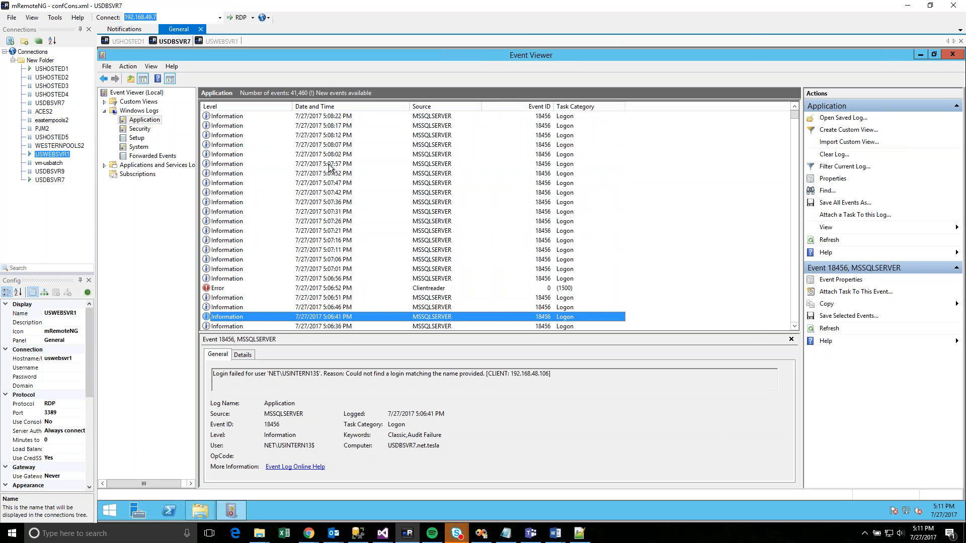
{"action": "key", "text": "Up"}
{"action": "key", "text": "Up"}
{"action": "key", "text": "Up"}
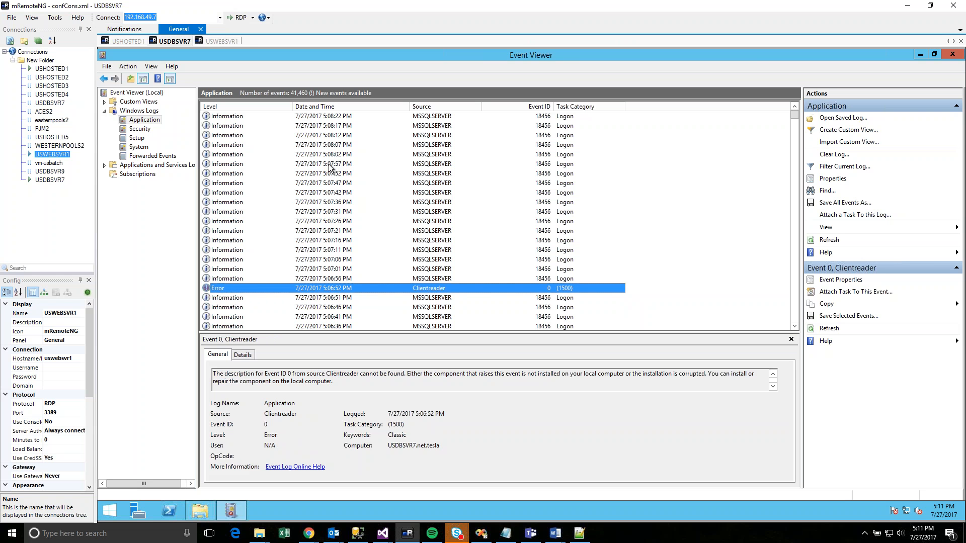
- Inspect the Keywords choices in Filter Current Log, then cancel without filtering
{"action": "left_click", "coordinate": [848, 168]}
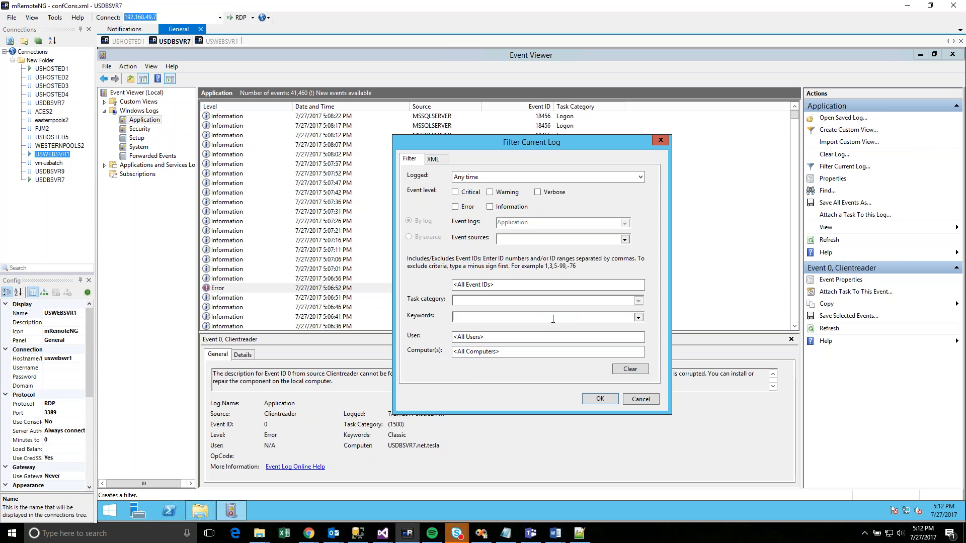
{"action": "left_click", "coordinate": [637, 317]}
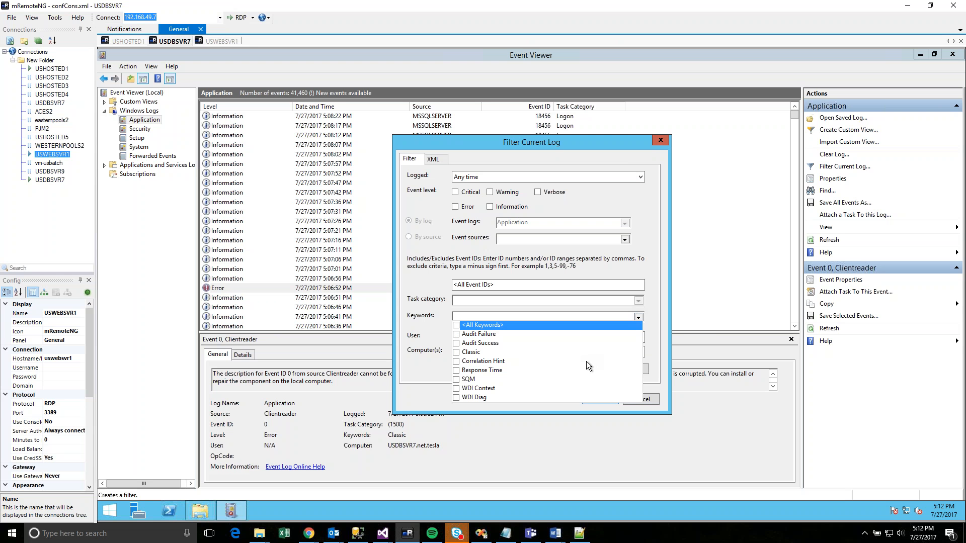
{"action": "left_click", "coordinate": [664, 318]}
{"action": "left_click", "coordinate": [637, 398]}
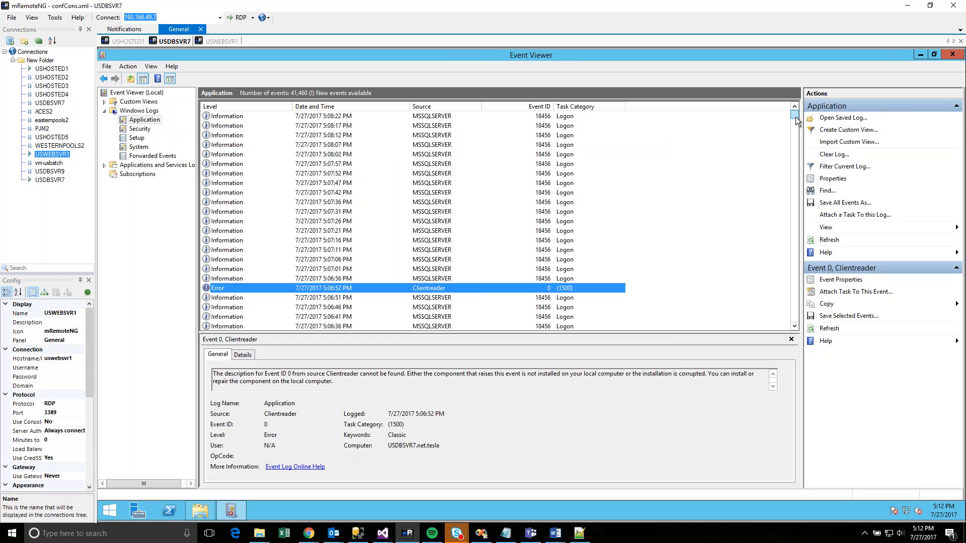
- Sort events by Source, select the 7:44:30 AM event, close Event Viewer, and return to USWEBSVR1
{"action": "left_click_drag", "start_coordinate": [792, 147], "coordinate": [793, 150]}
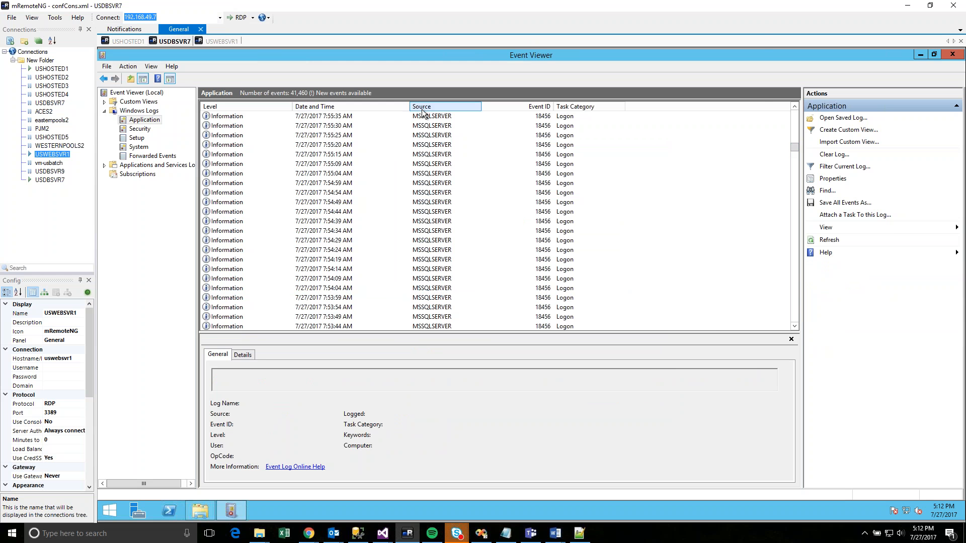
{"action": "left_click", "coordinate": [442, 107]}
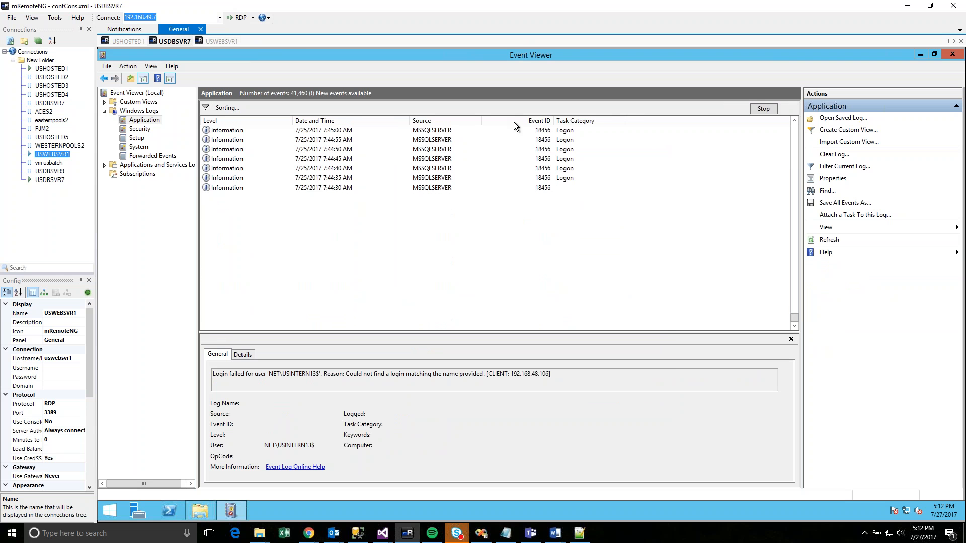
{"action": "left_click", "coordinate": [410, 187]}
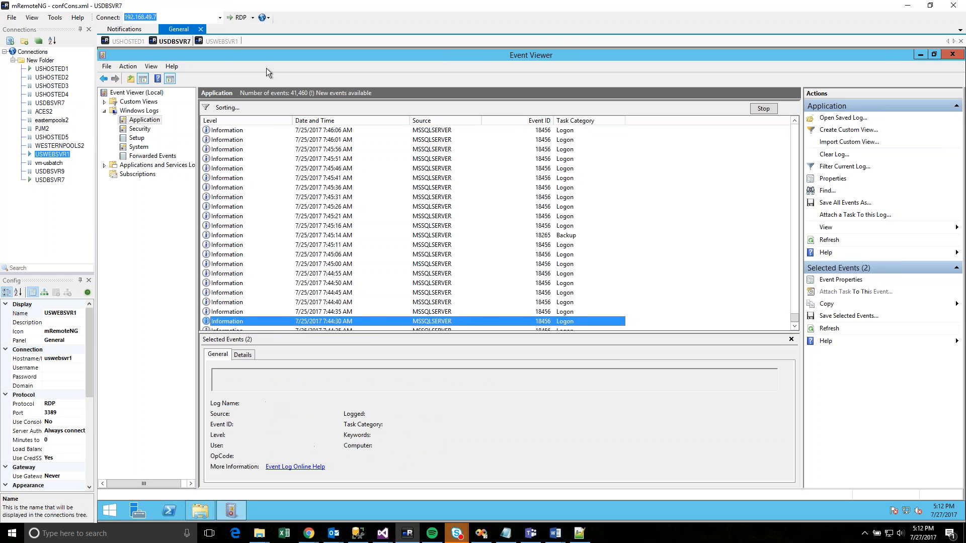
{"action": "double_click", "coordinate": [103, 57]}
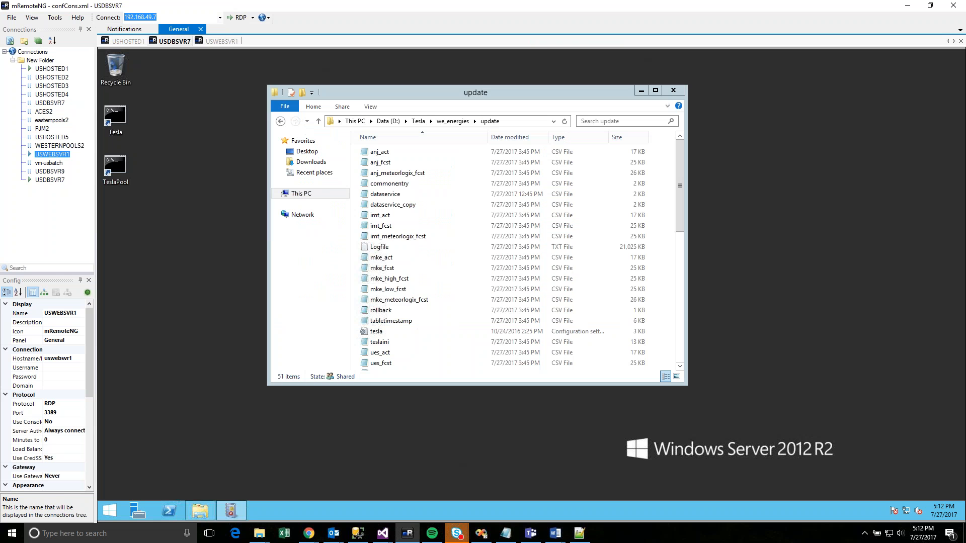
{"action": "left_click", "coordinate": [212, 42]}
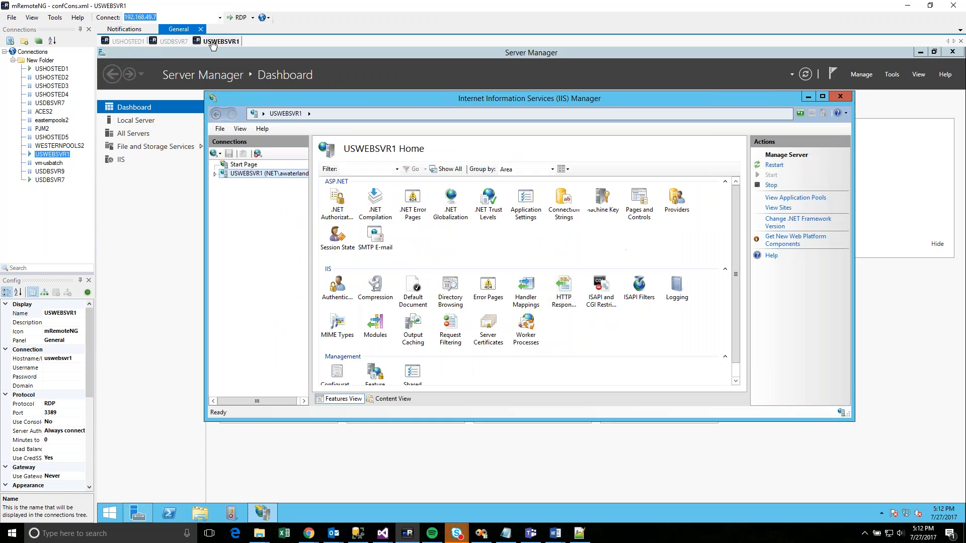
- Launch Event Viewer on USWEBSVR1, maximize it, and open the Application log
{"action": "left_click", "coordinate": [114, 513]}
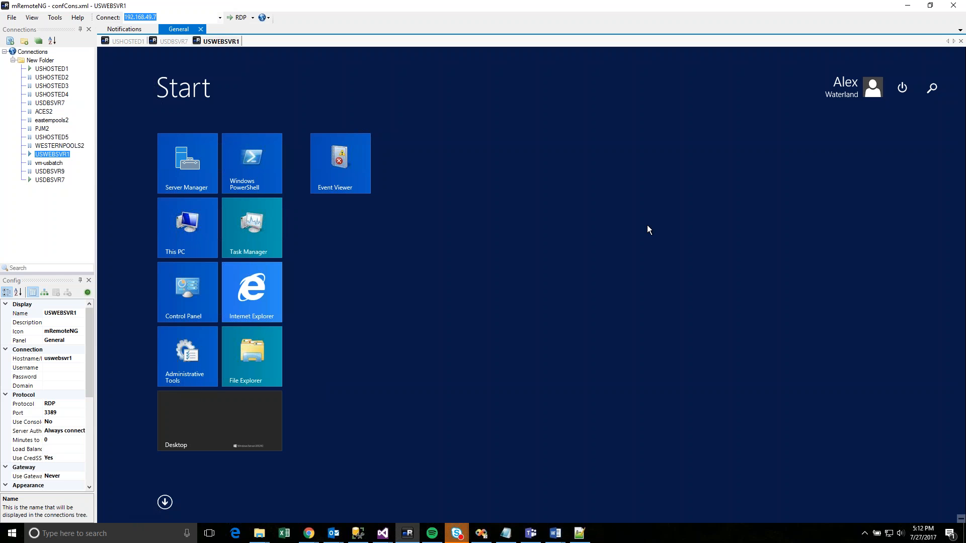
{"action": "left_click", "coordinate": [332, 164]}
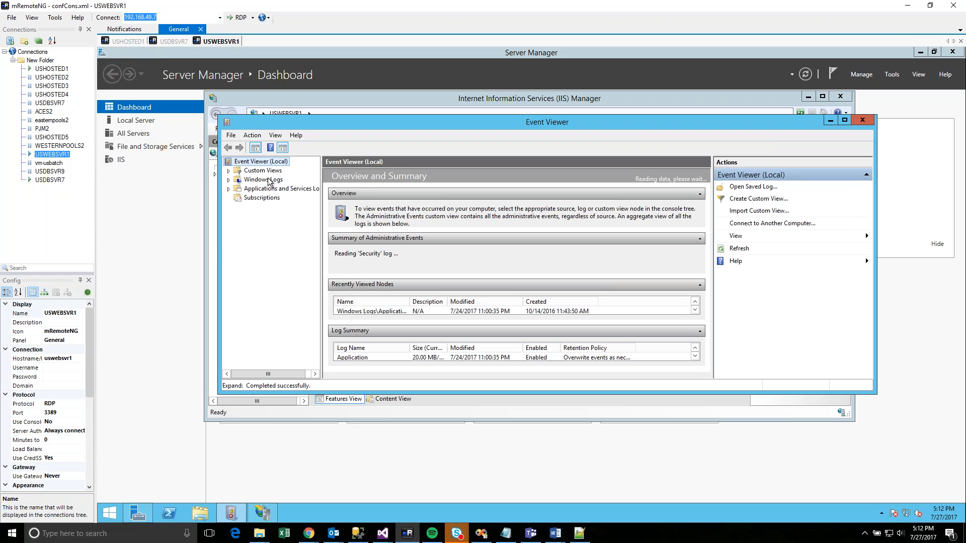
{"action": "double_click", "coordinate": [264, 181]}
{"action": "double_click", "coordinate": [328, 121]}
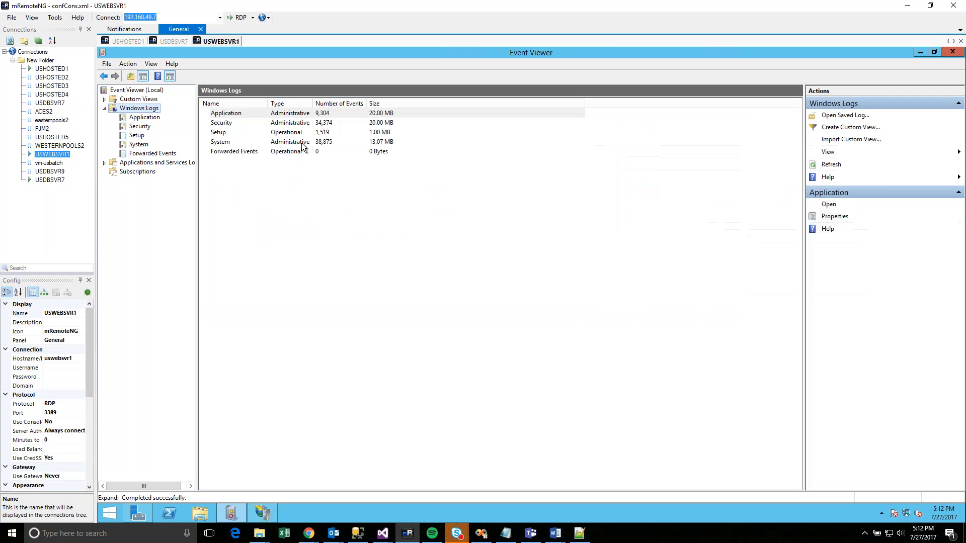
{"action": "left_click", "coordinate": [144, 118]}
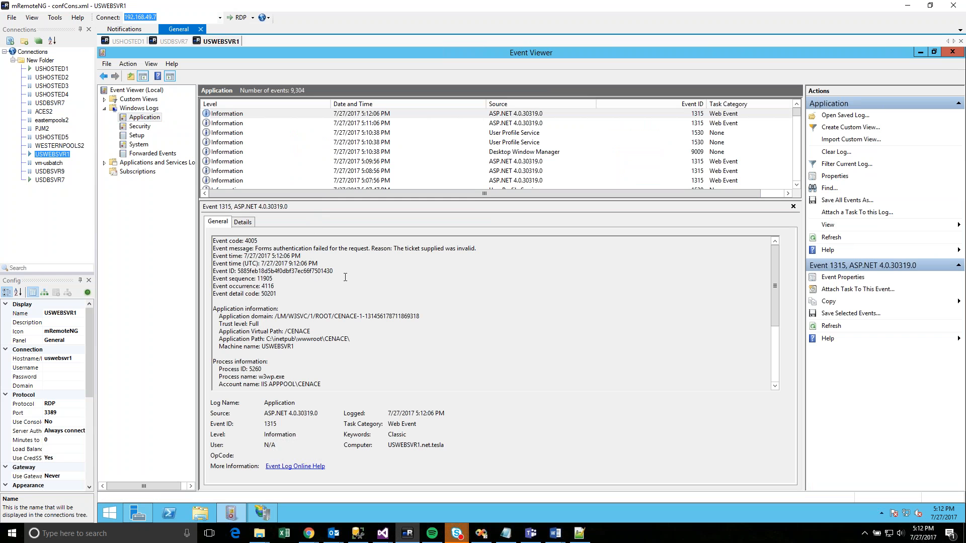
- Page back through the Application events until the 7/24/2017 TeslaWebMVC errors appear
{"action": "left_click", "coordinate": [490, 164]}
{"action": "key", "text": "Down"}
{"action": "key", "text": "Down"}
{"action": "key", "text": "Page_Down"}
{"action": "key", "text": "Page_Down"}
{"action": "key", "text": "Page_Down"}
{"action": "key", "text": "Page_Down"}
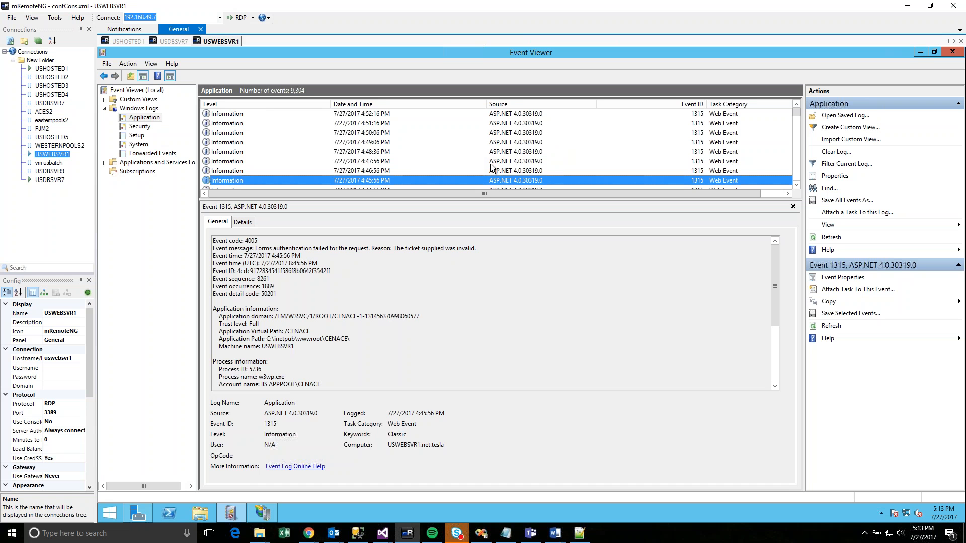
{"action": "key", "text": "Home"}
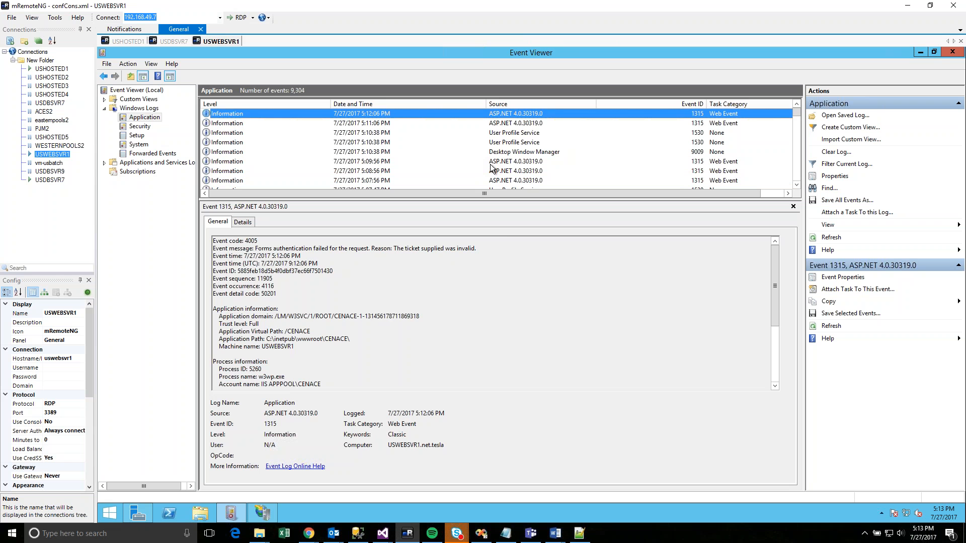
{"action": "key", "text": "Down"}
{"action": "key", "text": "Down"}
{"action": "key", "text": "Down"}
{"action": "key", "text": "Down"}
{"action": "key", "text": "Down"}
{"action": "key", "text": "Down"}
{"action": "key", "text": "Down"}
{"action": "key", "text": "Down"}
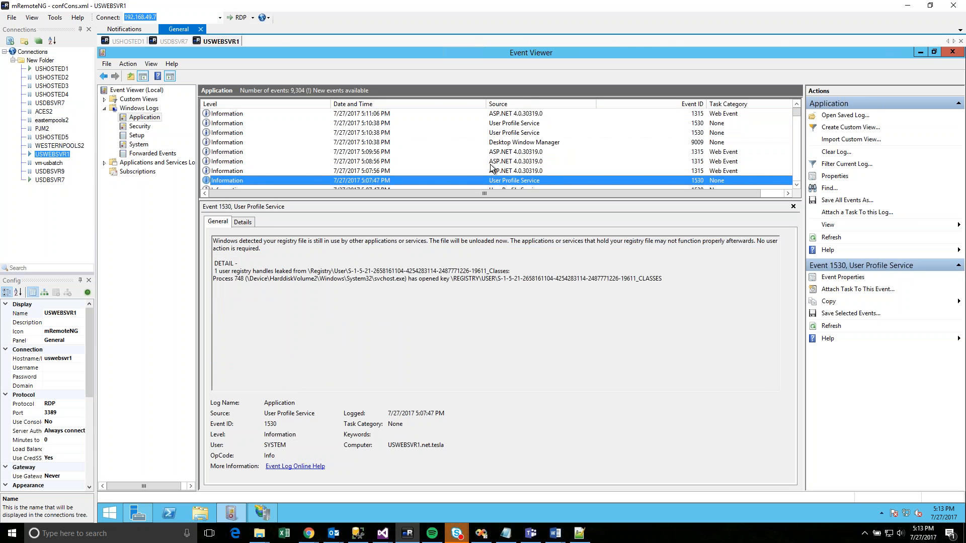
{"action": "key", "text": "Down"}
{"action": "key", "text": "Down"}
{"action": "key", "text": "Down"}
{"action": "key", "text": "Down"}
{"action": "key", "text": "Down"}
{"action": "key", "text": "Down"}
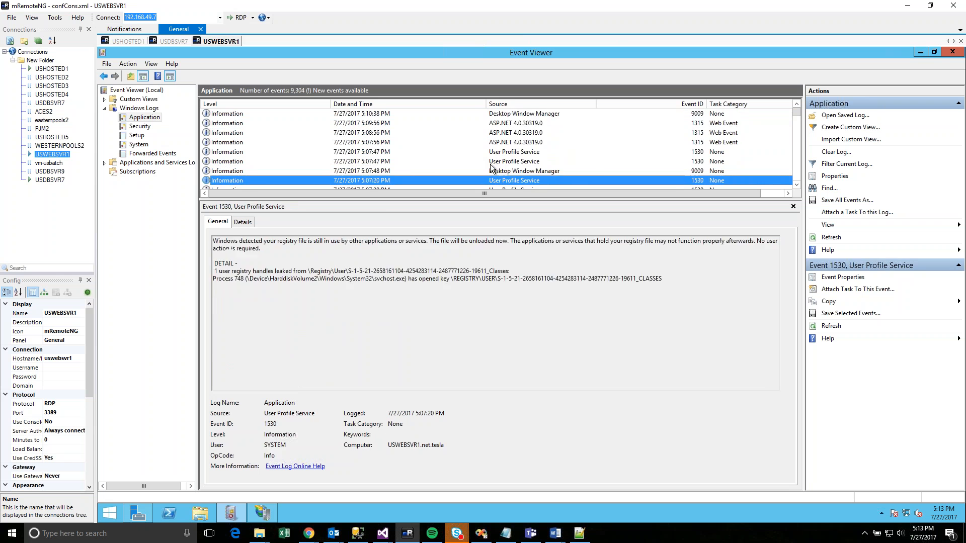
{"action": "key", "text": "Page_Down"}
{"action": "key", "text": "Page_Down"}
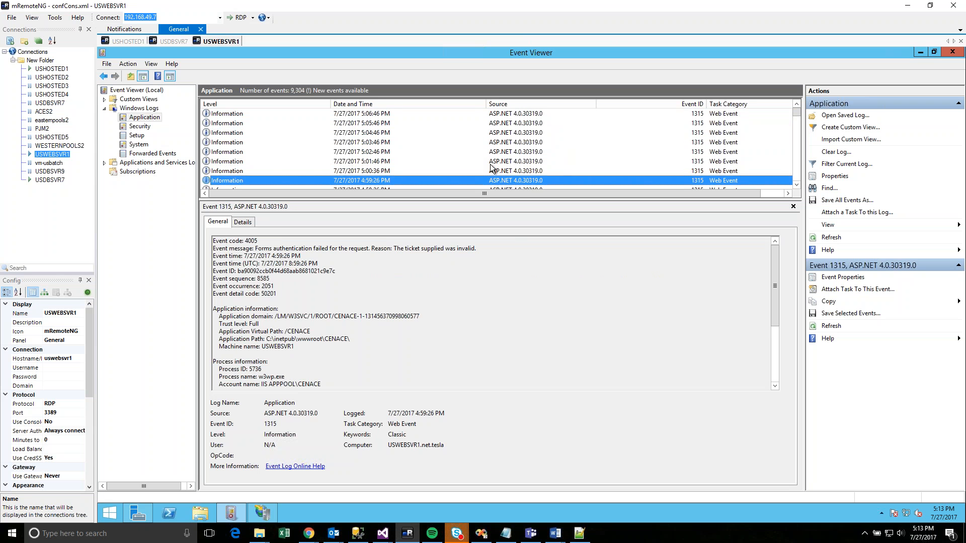
{"action": "key", "text": "Page_Down"}
{"action": "key", "text": "Page_Down"}
{"action": "key", "text": "Page_Down"}
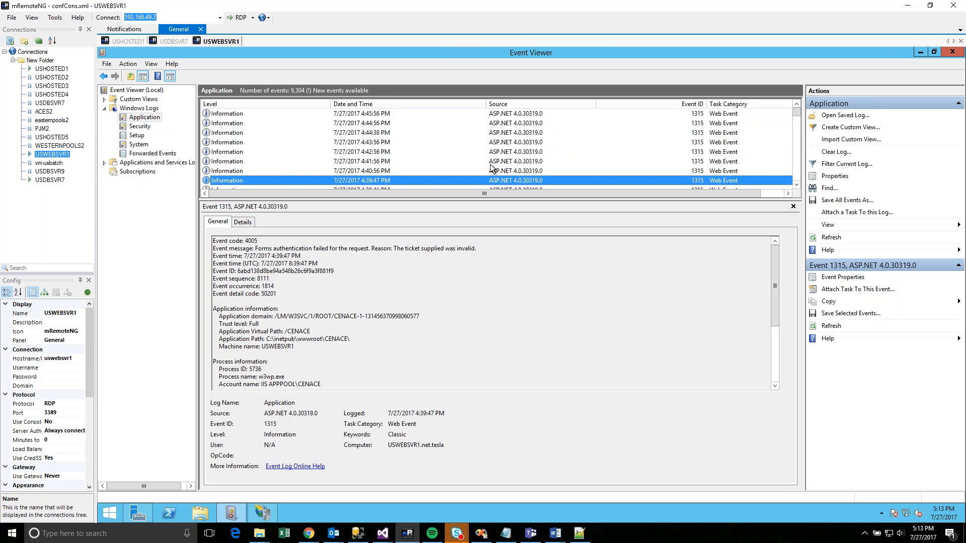
{"action": "key", "text": "Page_Down"}
{"action": "left_click_drag", "start_coordinate": [796, 115], "coordinate": [795, 141]}
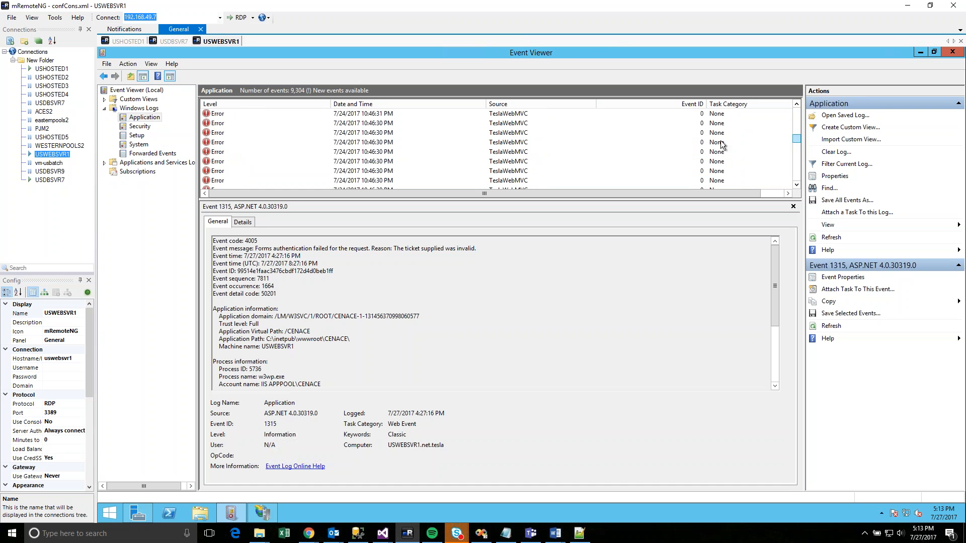
- Filter USWEBSVR1's Application log to Error-level events from the TeslaWebMVC source
{"action": "left_click", "coordinate": [843, 165]}
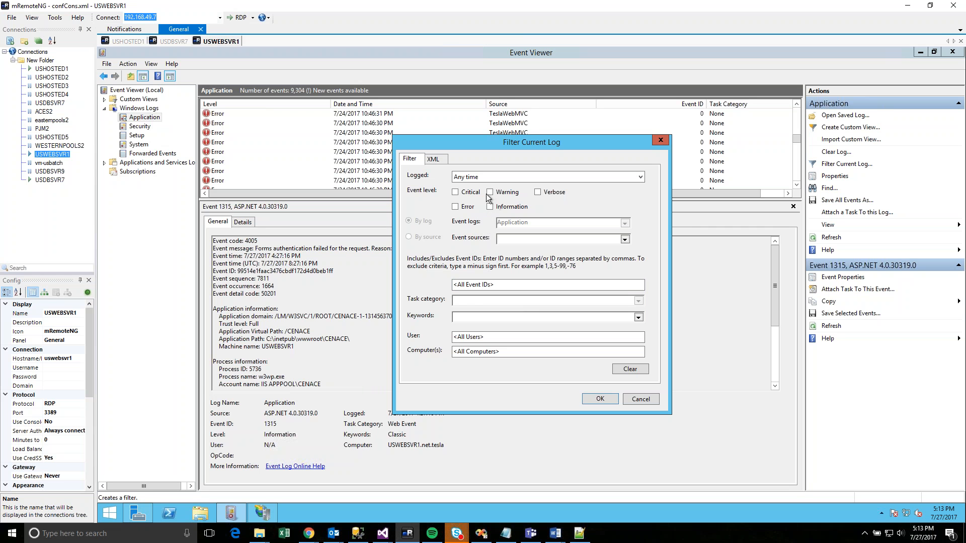
{"action": "left_click", "coordinate": [469, 208]}
{"action": "left_click", "coordinate": [624, 239]}
{"action": "left_click_drag", "start_coordinate": [627, 257], "coordinate": [630, 371]}
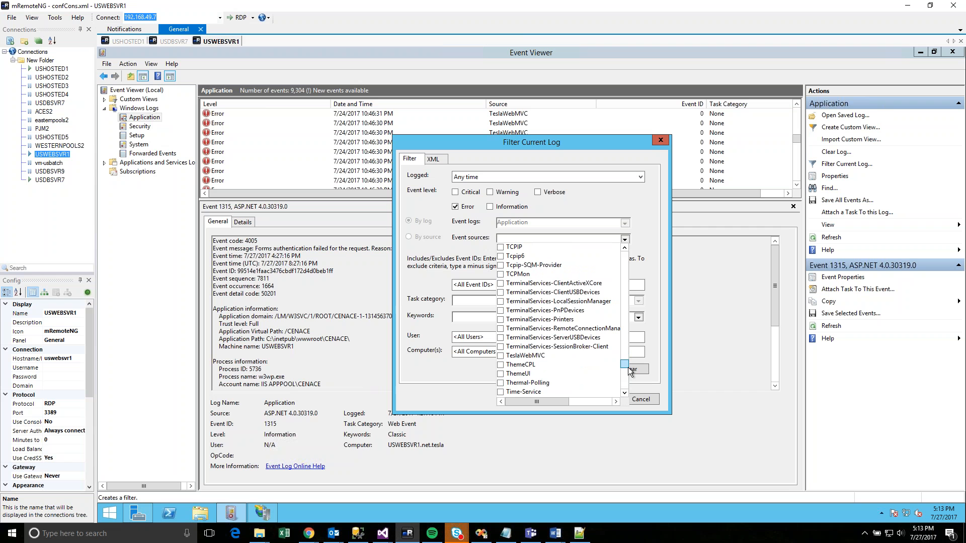
{"action": "left_click", "coordinate": [501, 355]}
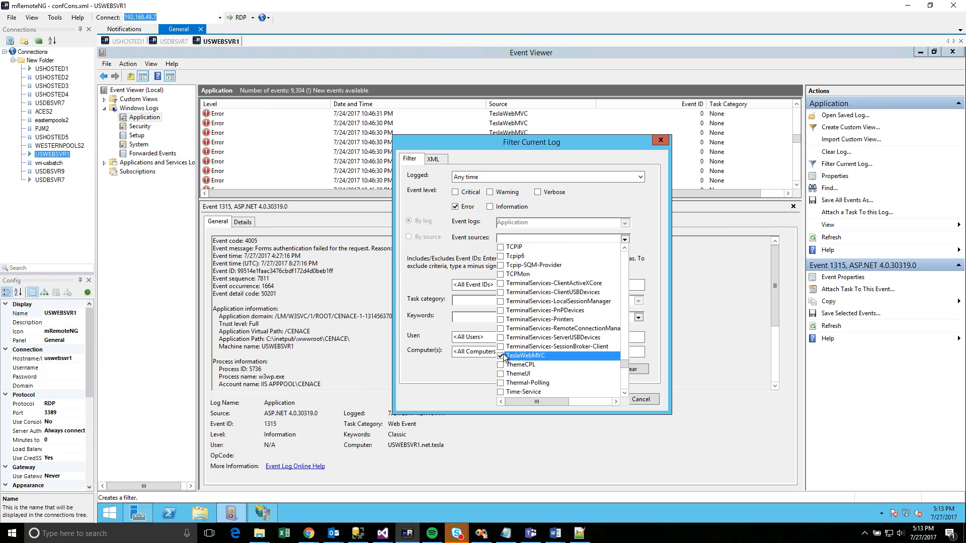
{"action": "left_click", "coordinate": [474, 380]}
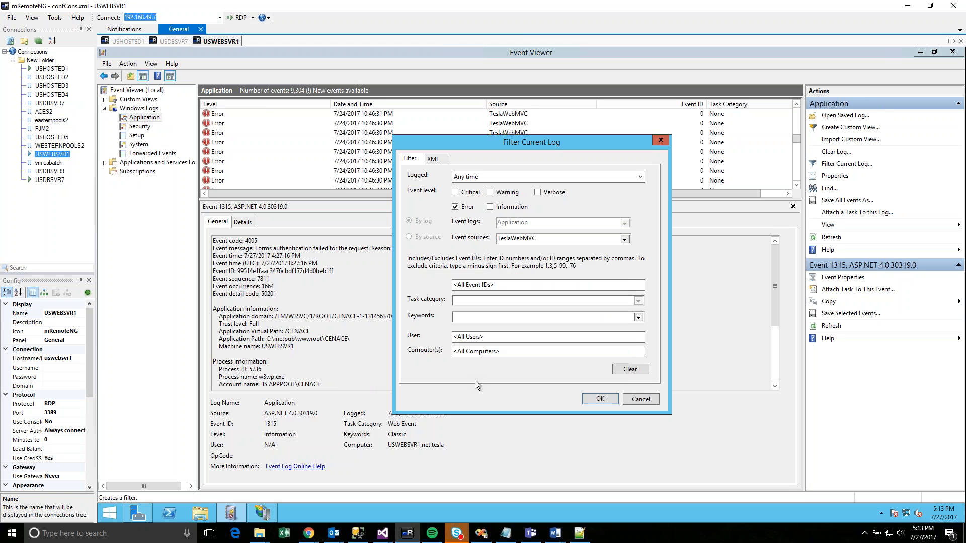
{"action": "left_click", "coordinate": [593, 399]}
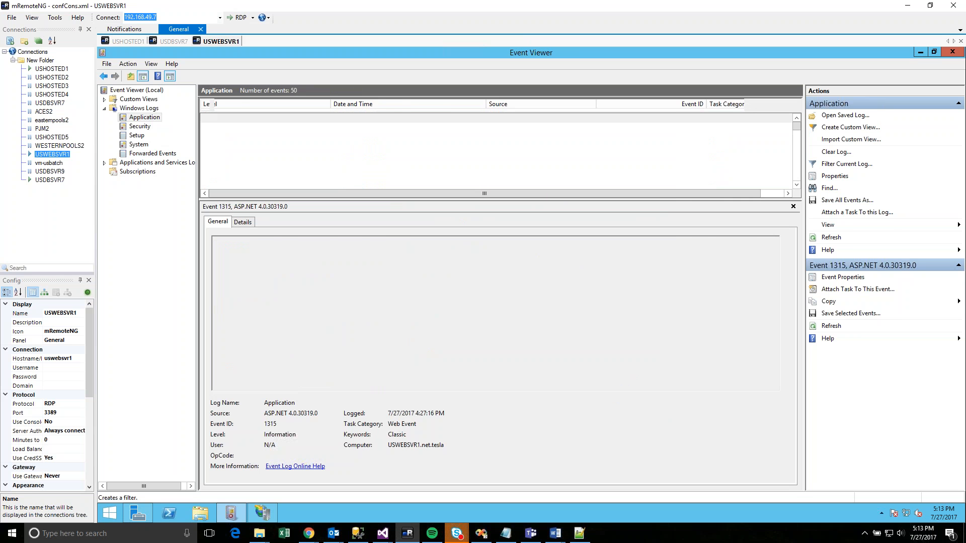
- Read through the filtered errors and select the 2:23:12 PM ERR34 stop-date exception entry
{"action": "left_click", "coordinate": [385, 147]}
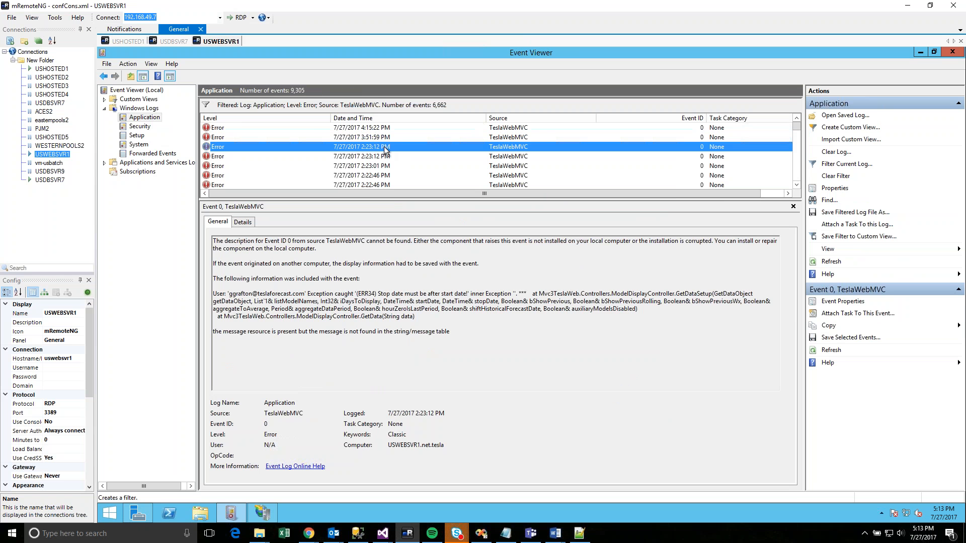
{"action": "key", "text": "Up"}
{"action": "key", "text": "Up"}
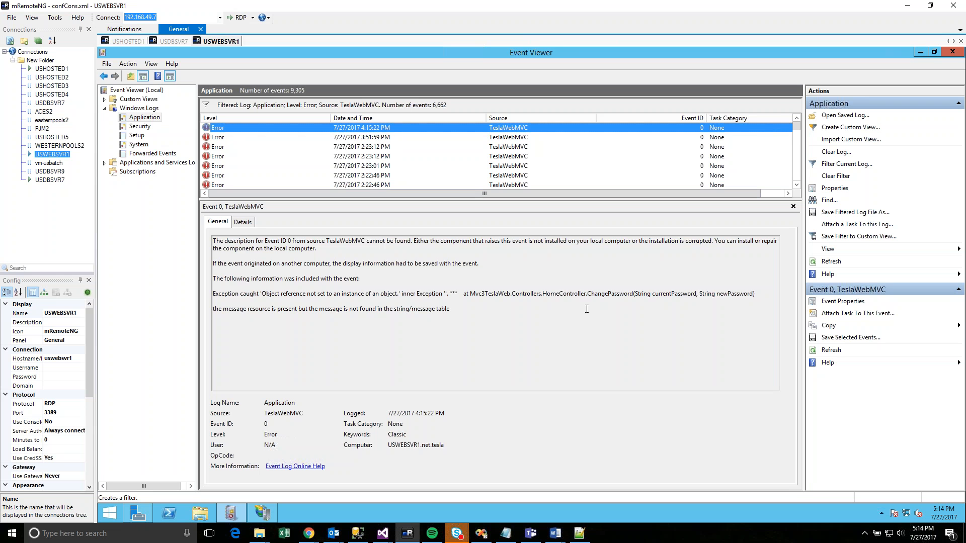
{"action": "left_click", "coordinate": [523, 294]}
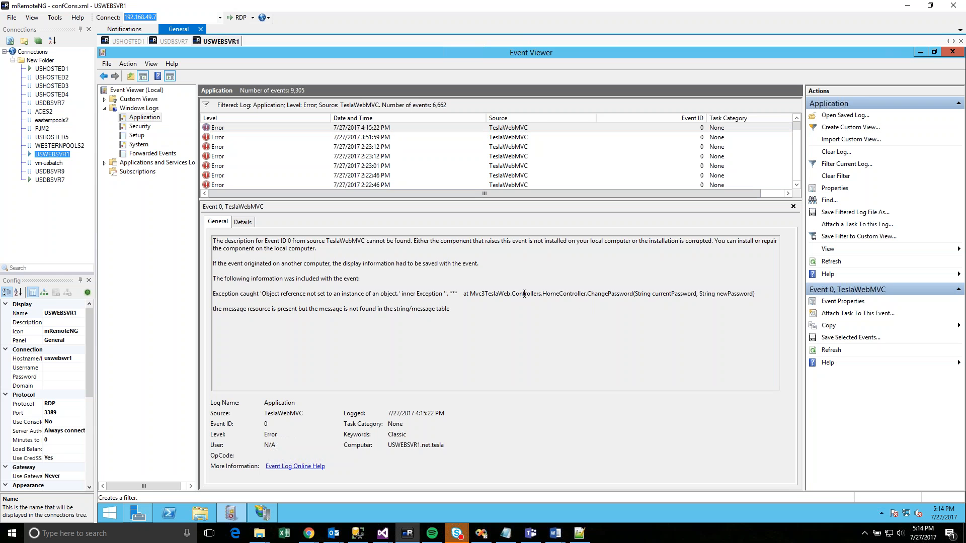
{"action": "left_click_drag", "start_coordinate": [524, 297], "coordinate": [524, 301]}
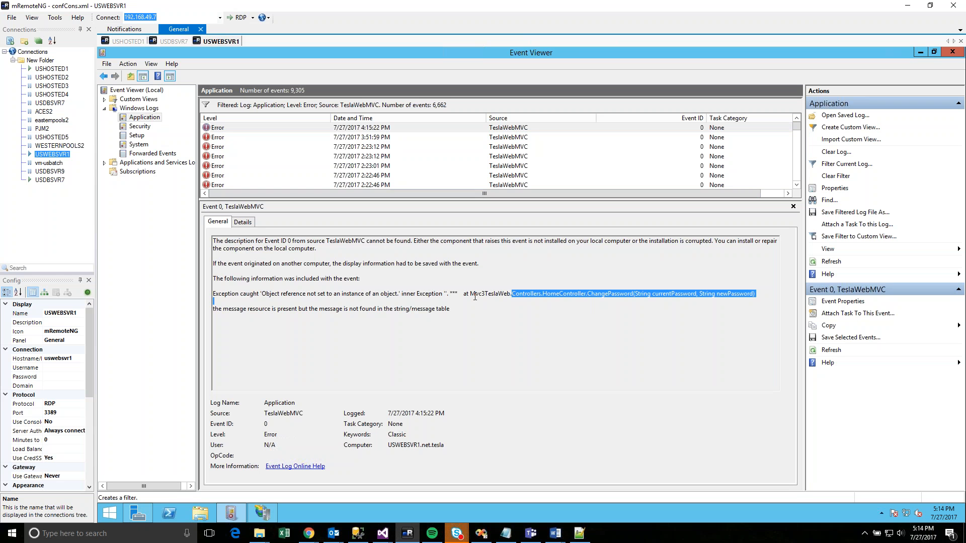
{"action": "left_click", "coordinate": [391, 135]}
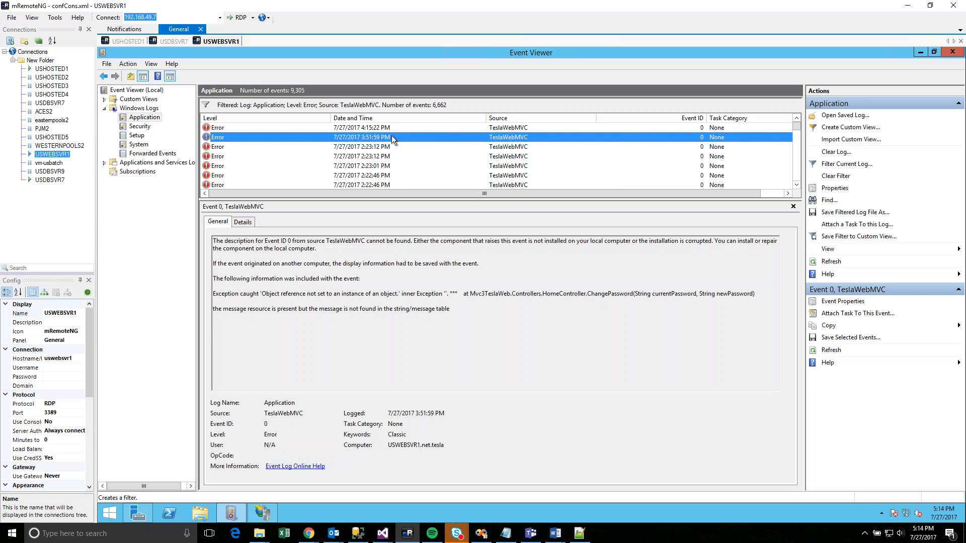
{"action": "key", "text": "Down"}
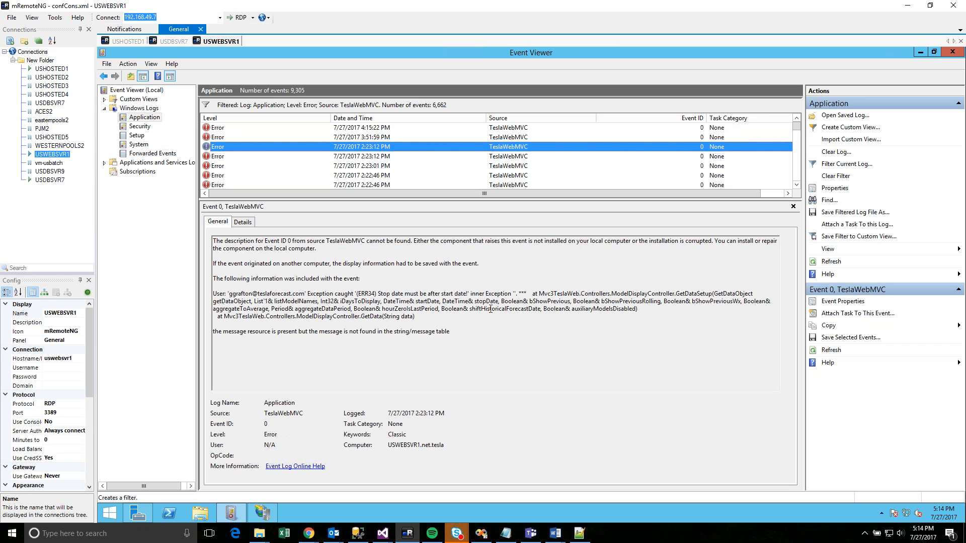
{"action": "left_click", "coordinate": [379, 157]}
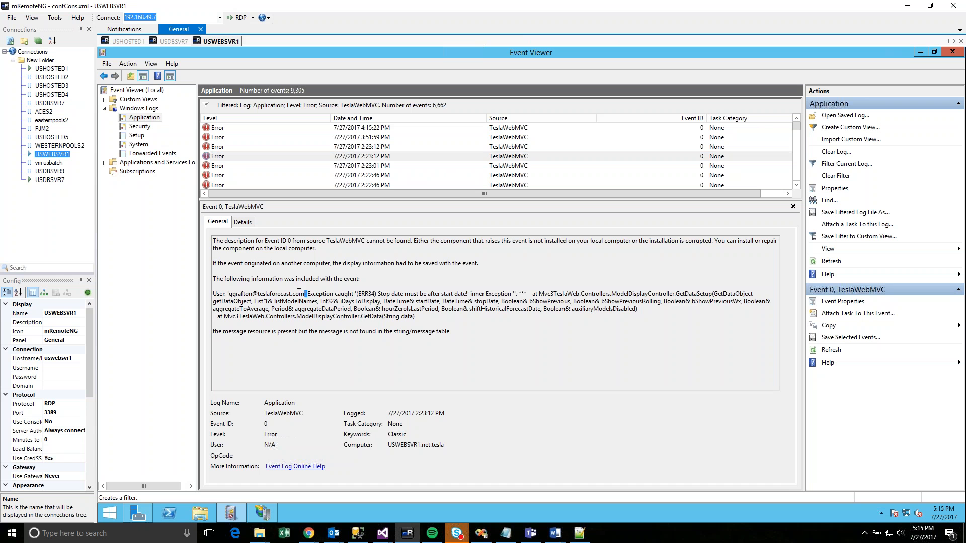
- Review the exception text, then switch to the VMware guest showing Tesla Model Display
{"action": "left_click_drag", "start_coordinate": [298, 292], "coordinate": [363, 320]}
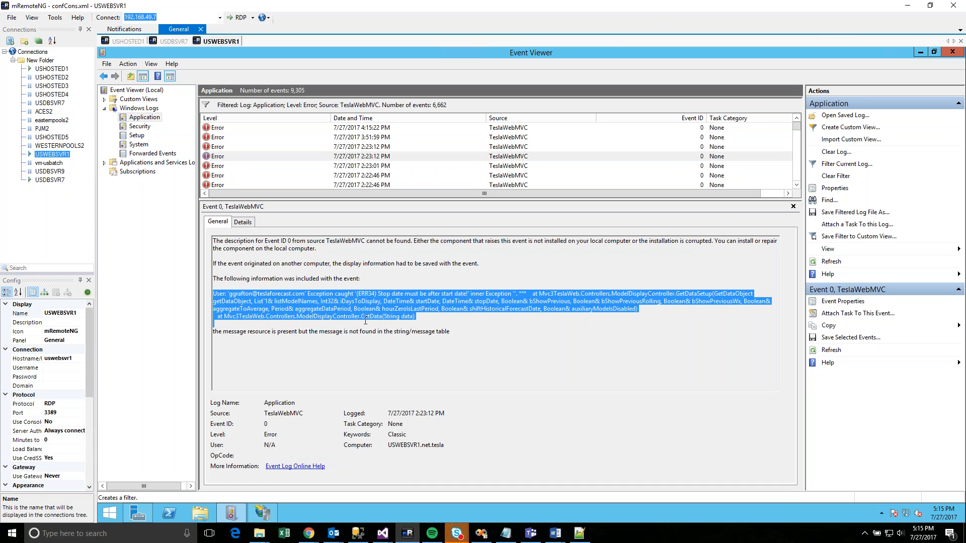
{"action": "left_click", "coordinate": [365, 321]}
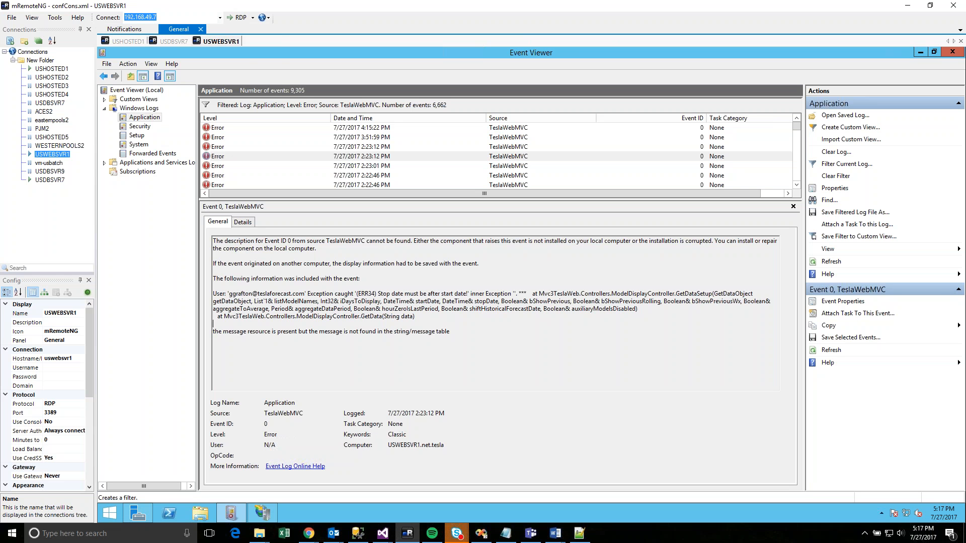
{"action": "key", "text": "XF86AudioLowerVolume"}
{"action": "left_click", "coordinate": [478, 534]}
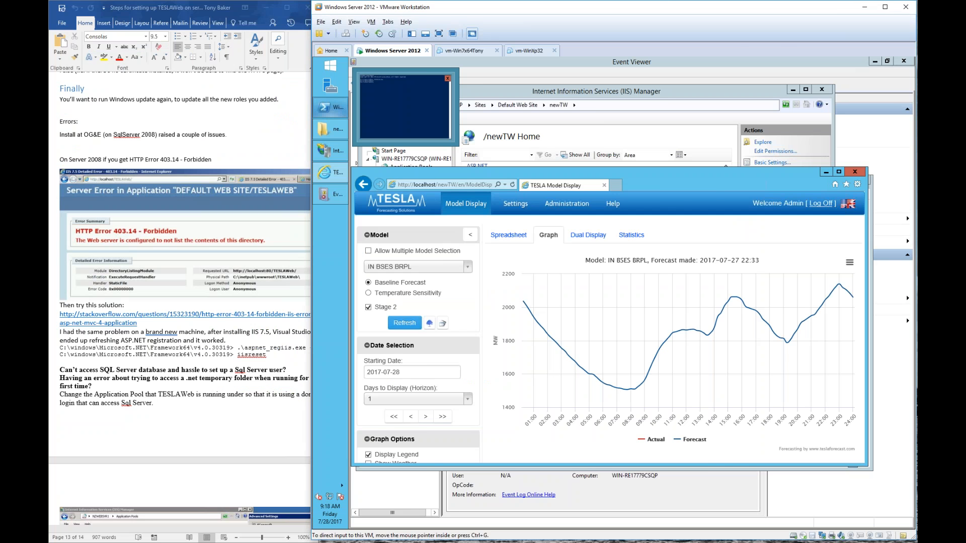
- Minimize VMware and Word, and collapse the TeslaLib and TeslaWebMvc projects
{"action": "left_click", "coordinate": [864, 7]}
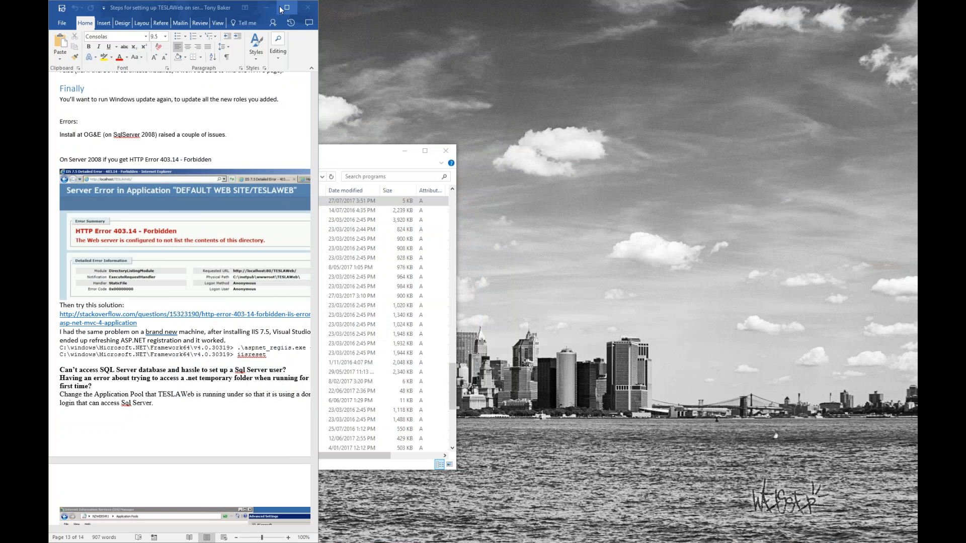
{"action": "left_click", "coordinate": [268, 8]}
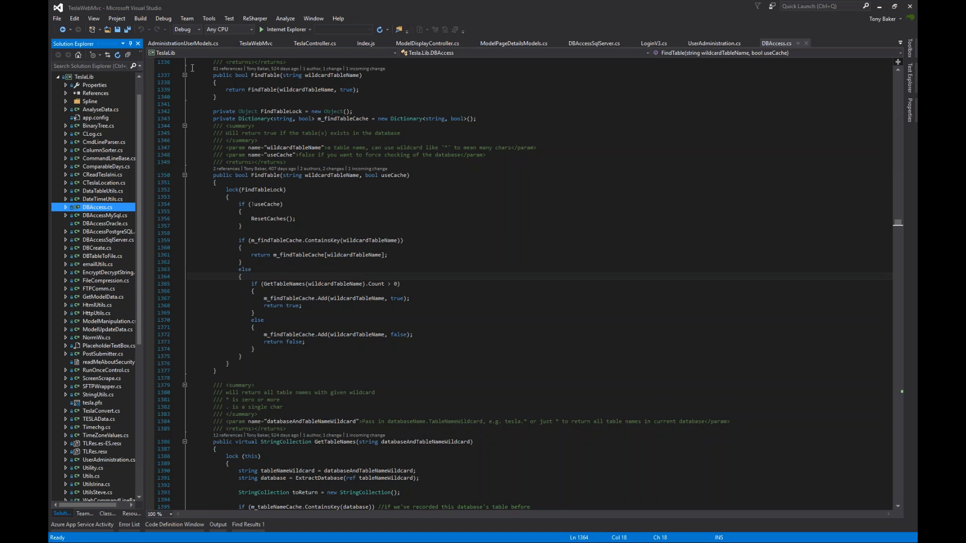
{"action": "left_click", "coordinate": [56, 76]}
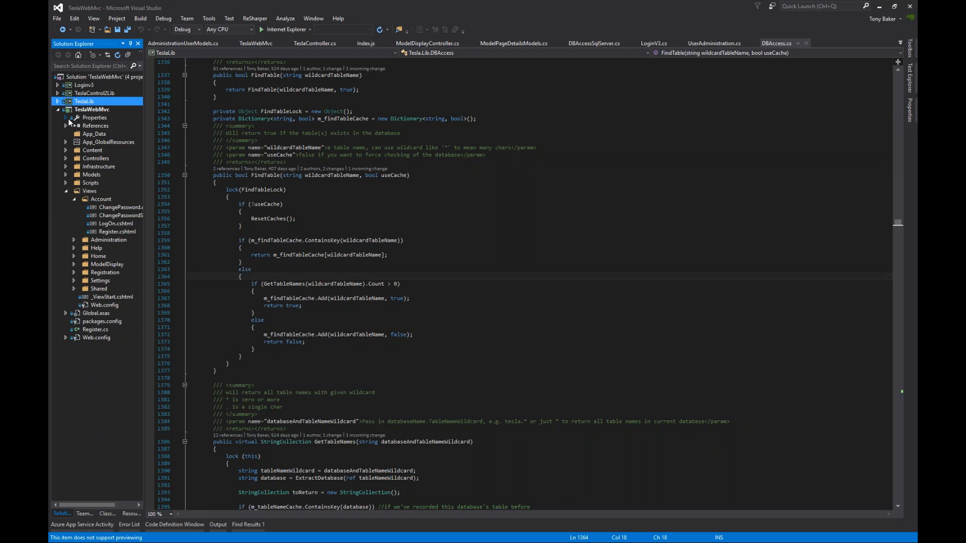
{"action": "left_click", "coordinate": [58, 109]}
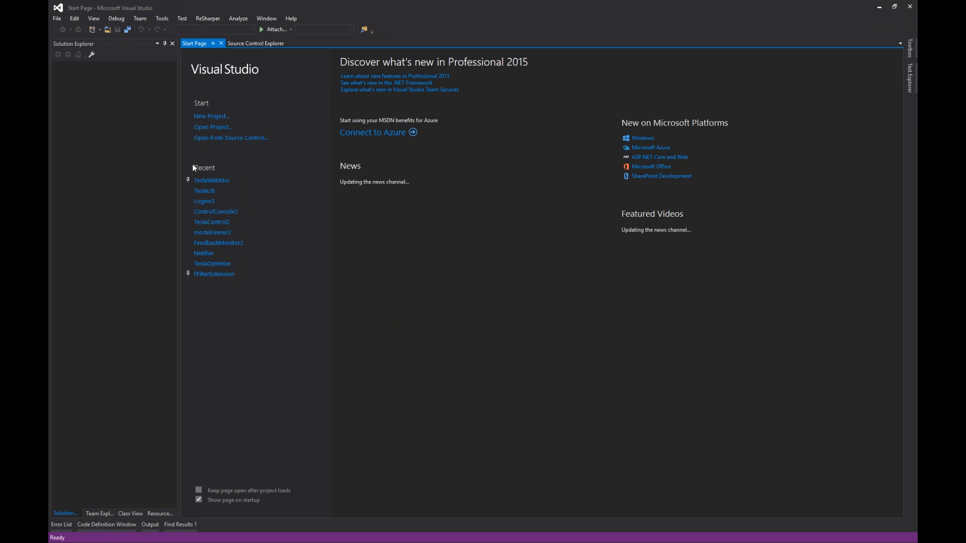
- Bring the folder window forward and navigate from TESLADev into TESLA31\Source31
{"action": "key", "text": "alt+Tab"}
{"action": "left_click_drag", "start_coordinate": [224, 156], "coordinate": [271, 138]}
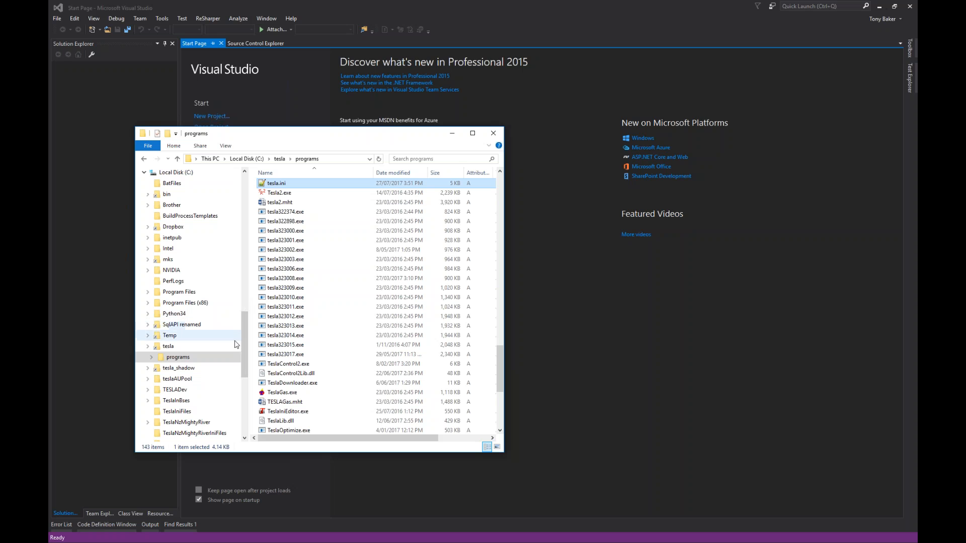
{"action": "left_click_drag", "start_coordinate": [245, 330], "coordinate": [248, 193]}
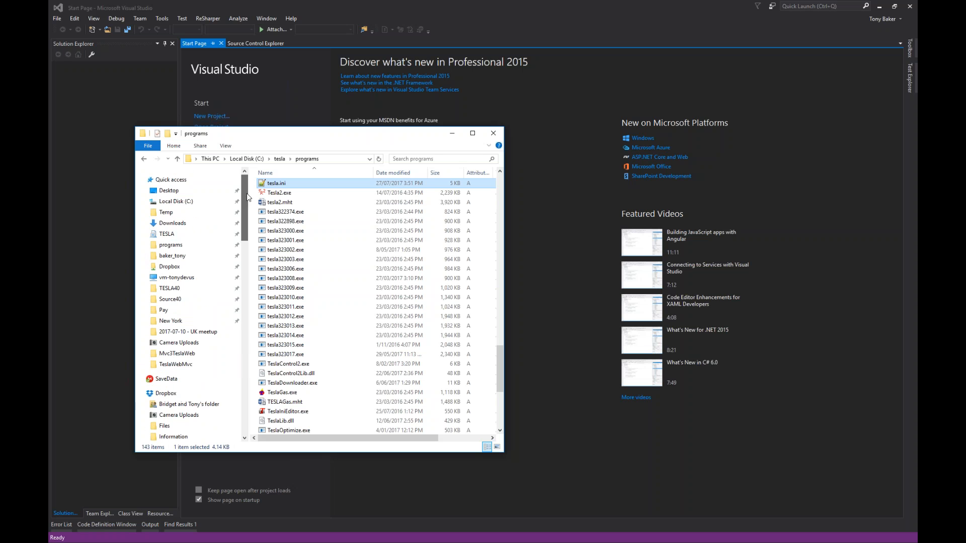
{"action": "left_click", "coordinate": [174, 300]}
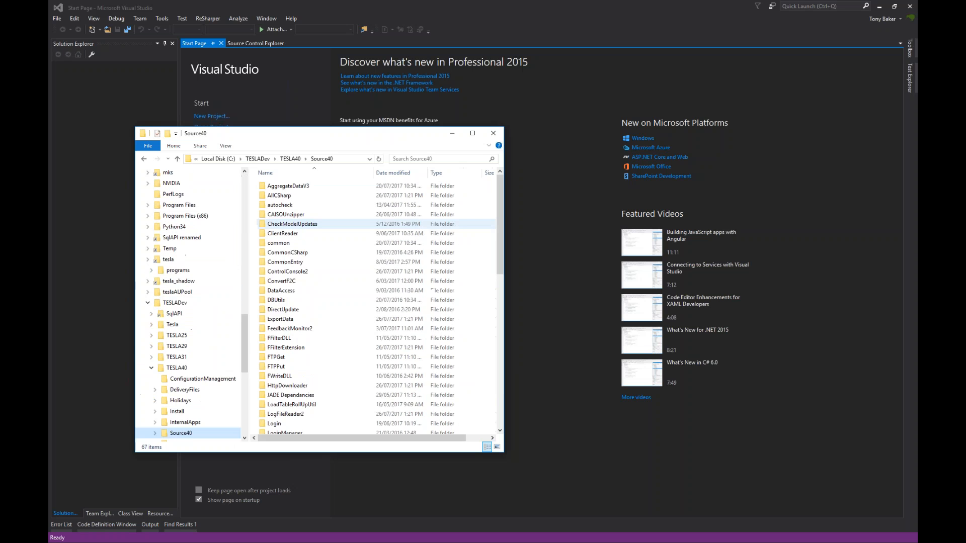
{"action": "left_click", "coordinate": [280, 159]}
{"action": "double_click", "coordinate": [292, 224]}
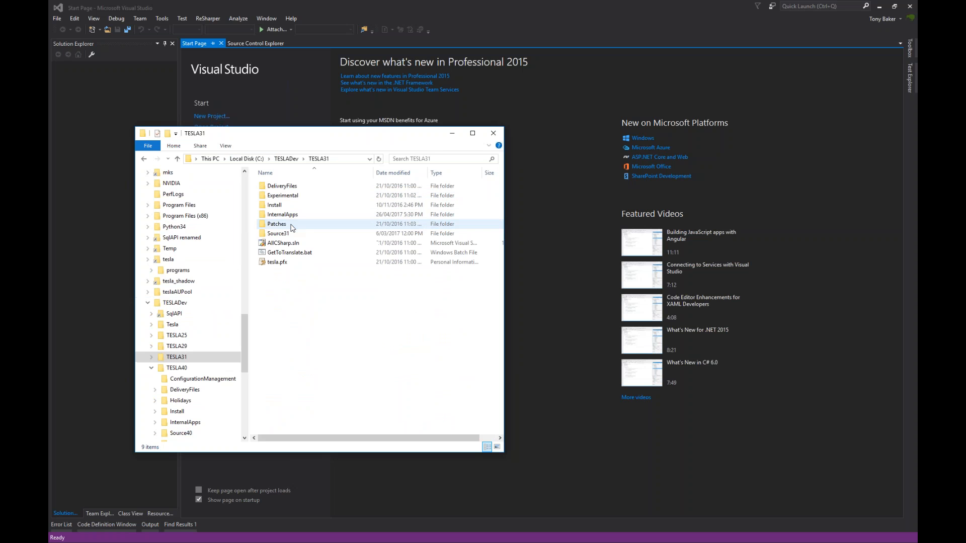
{"action": "double_click", "coordinate": [288, 233]}
- Browse the Source31 folder list and open the TeslaIniEditor project folder
{"action": "left_click", "coordinate": [336, 241]}
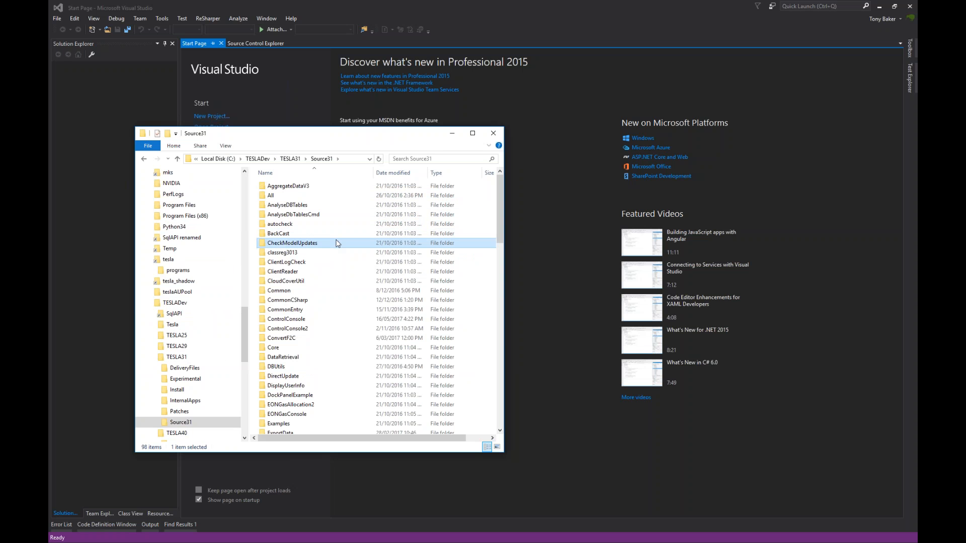
{"action": "key", "text": "i"}
{"action": "scroll", "coordinate": [342, 248], "scroll_direction": "down", "scroll_amount": 3}
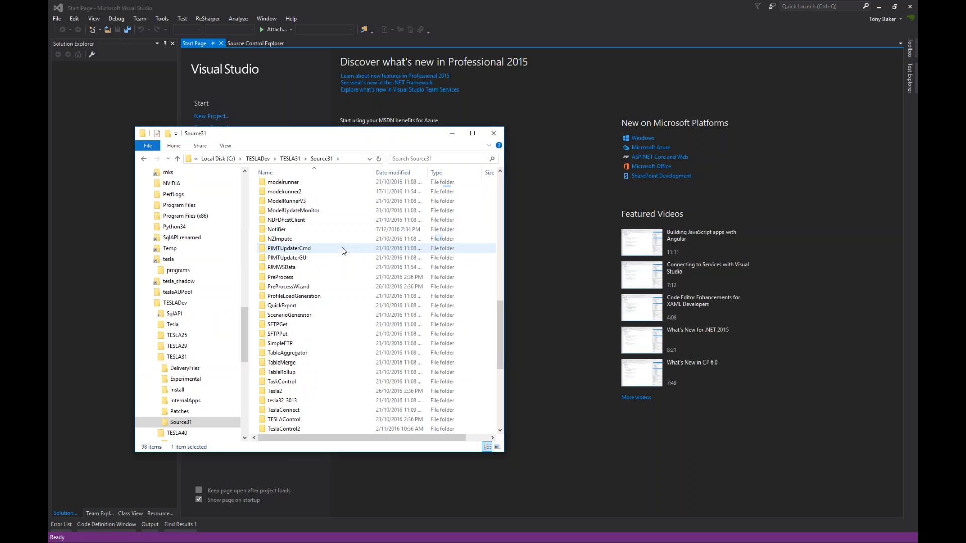
{"action": "key", "text": "t"}
{"action": "key", "text": "e"}
{"action": "scroll", "coordinate": [342, 248], "scroll_direction": "down", "scroll_amount": 8}
{"action": "left_click", "coordinate": [342, 248]}
{"action": "double_click", "coordinate": [342, 250]}
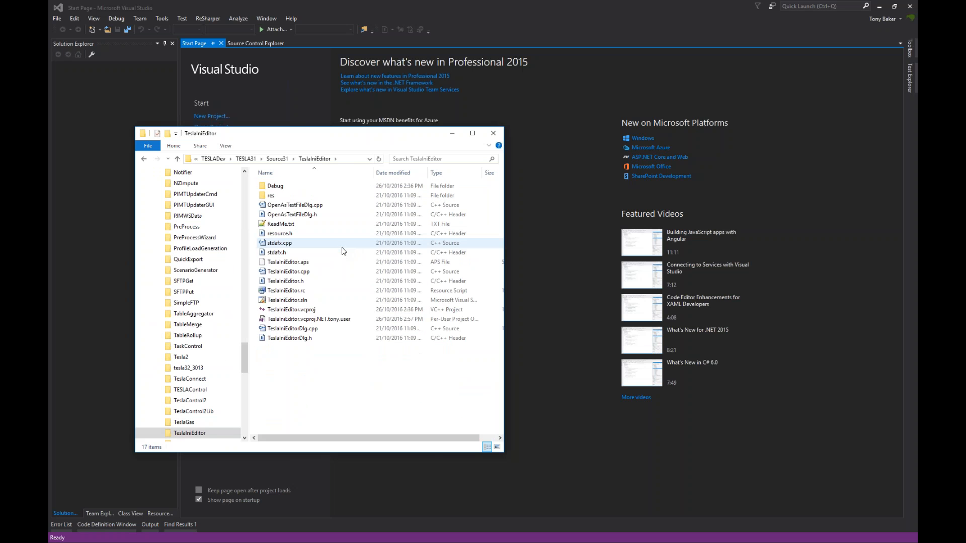
- Go back to Source31, into Utils > iniPlayer, and open iniPlayer.sln
{"action": "key", "text": "alt+Left"}
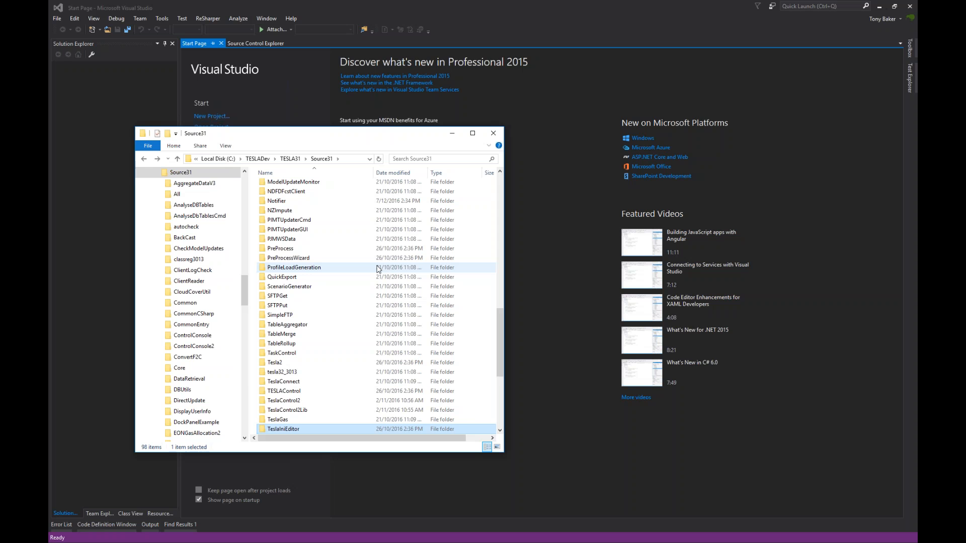
{"action": "key", "text": "u"}
{"action": "key", "text": "t"}
{"action": "key", "text": "Return"}
{"action": "key", "text": "i"}
{"action": "key", "text": "Return"}
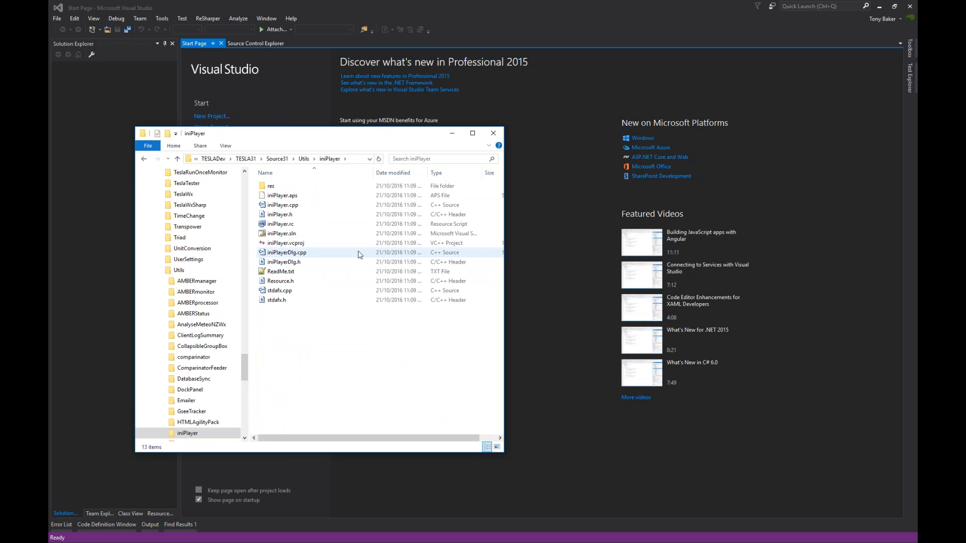
{"action": "left_click", "coordinate": [297, 233]}
{"action": "double_click", "coordinate": [297, 234]}
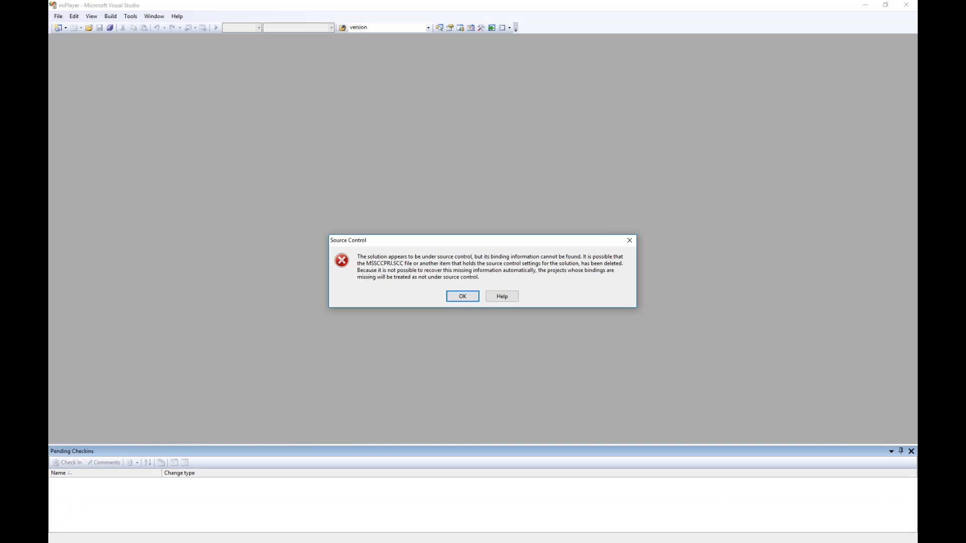
- Dismiss the missing-bindings error, cancel Connect To Server, and temporarily work uncontrolled
{"action": "left_click", "coordinate": [465, 298]}
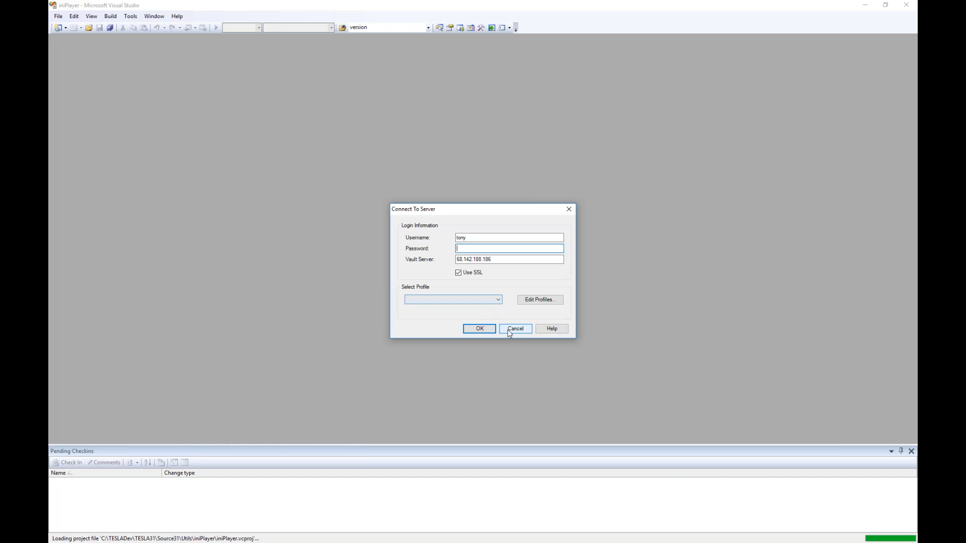
{"action": "left_click", "coordinate": [514, 329]}
{"action": "left_click", "coordinate": [524, 313]}
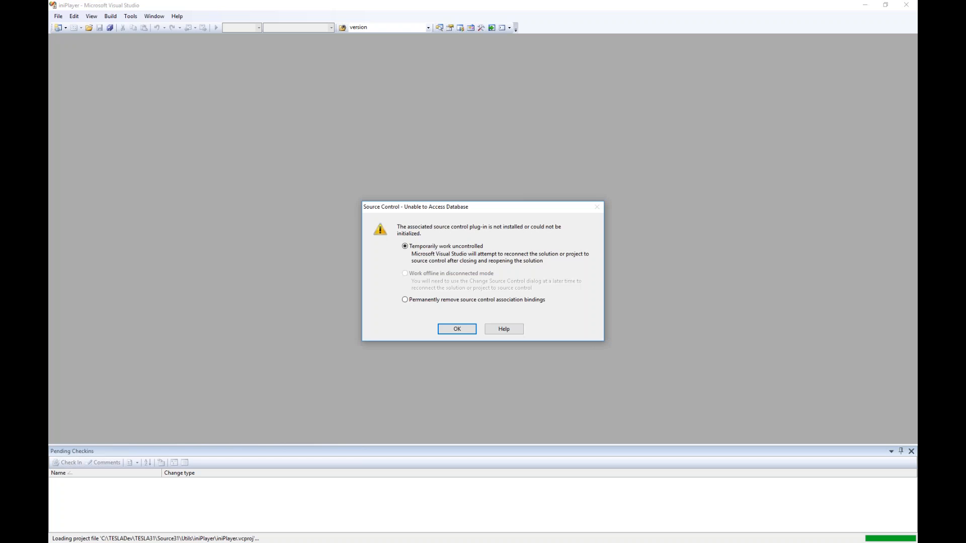
{"action": "left_click", "coordinate": [464, 330]}
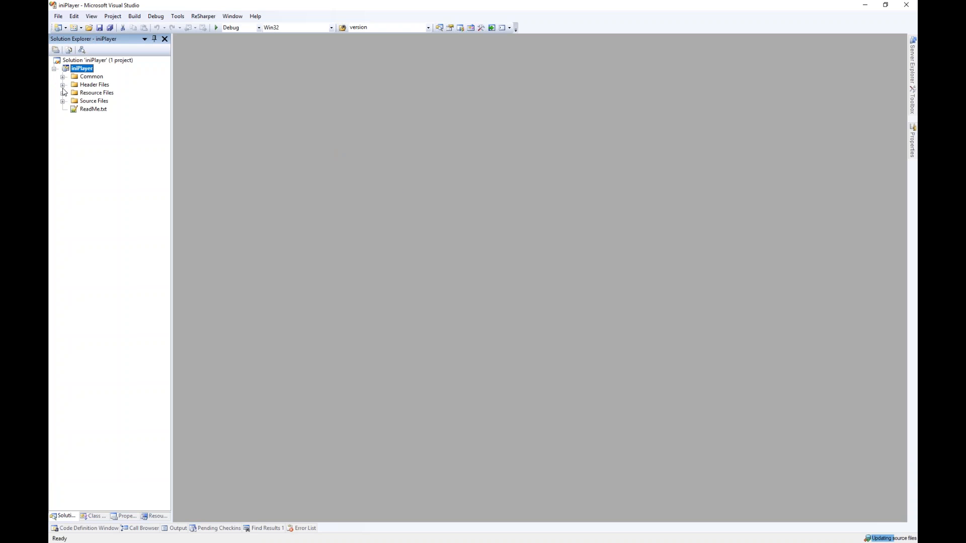
- Expand Source Files and Header Files, then open iniPlayer.h
{"action": "left_click", "coordinate": [62, 101]}
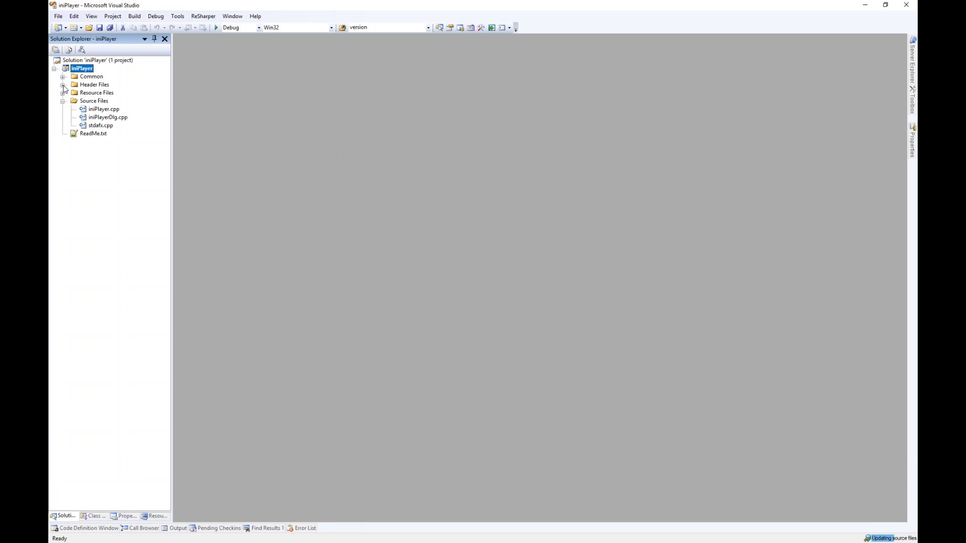
{"action": "left_click", "coordinate": [63, 84]}
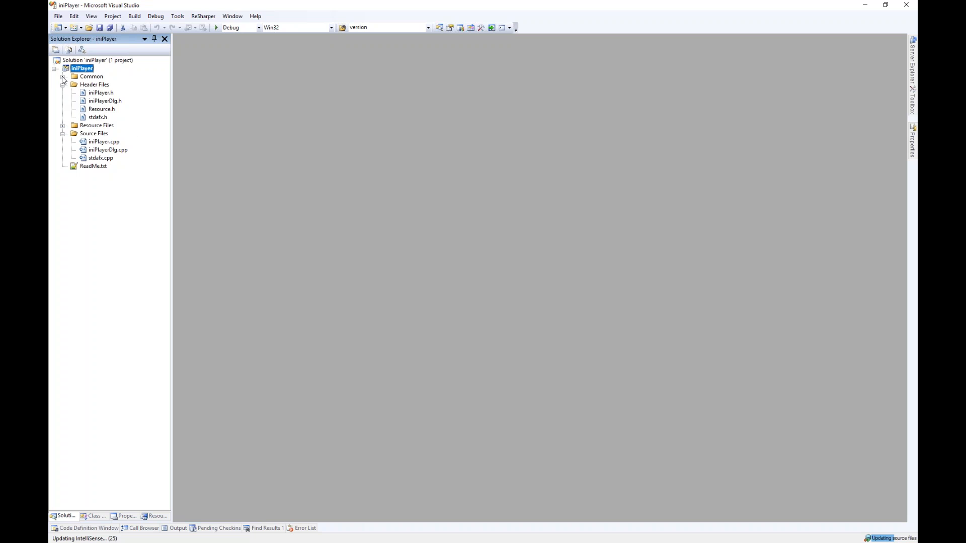
{"action": "double_click", "coordinate": [102, 93]}
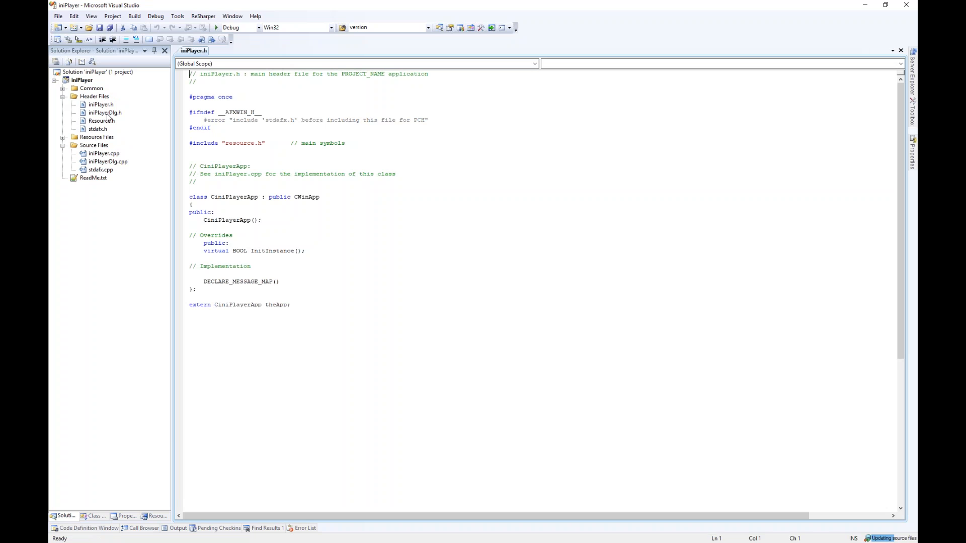
- Open iniPlayerDlg.h and look over its constructor declarations
{"action": "double_click", "coordinate": [105, 113]}
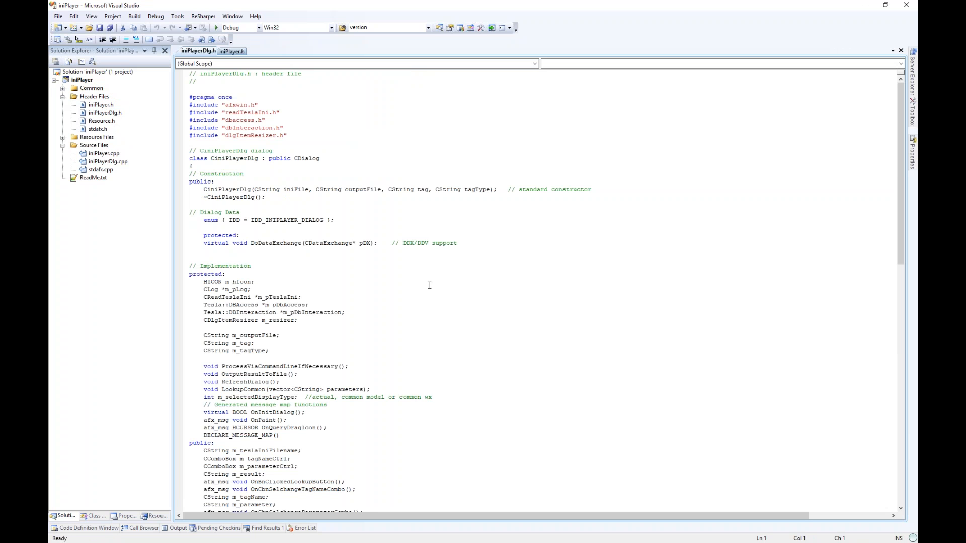
{"action": "scroll", "coordinate": [428, 284], "scroll_direction": "down", "scroll_amount": 10}
{"action": "scroll", "coordinate": [431, 287], "scroll_direction": "up", "scroll_amount": 10}
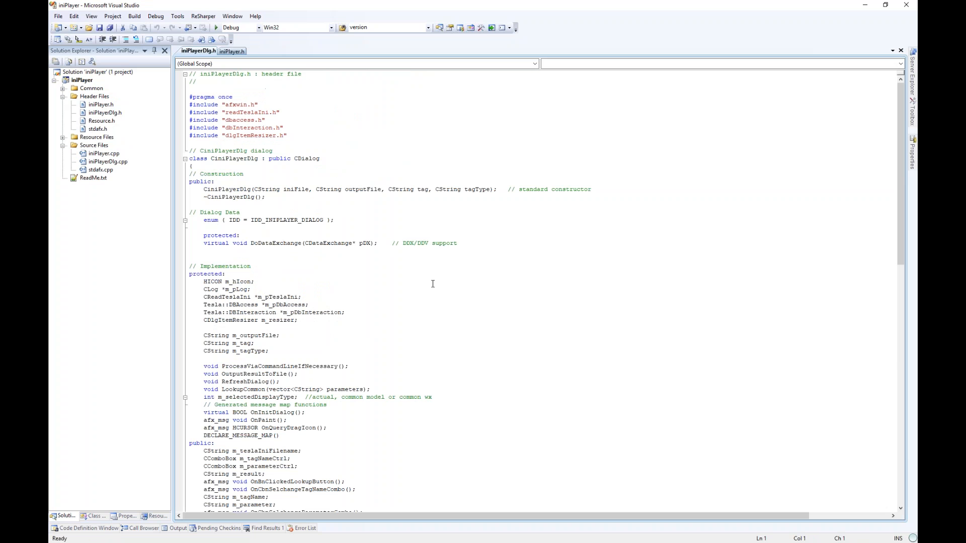
{"action": "scroll", "coordinate": [433, 284], "scroll_direction": "down", "scroll_amount": 4}
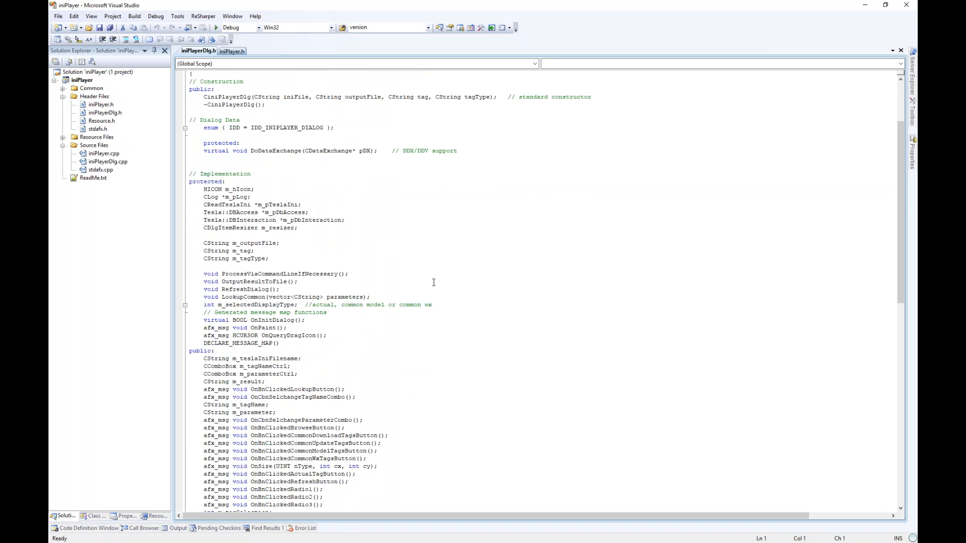
{"action": "scroll", "coordinate": [434, 283], "scroll_direction": "up", "scroll_amount": 2}
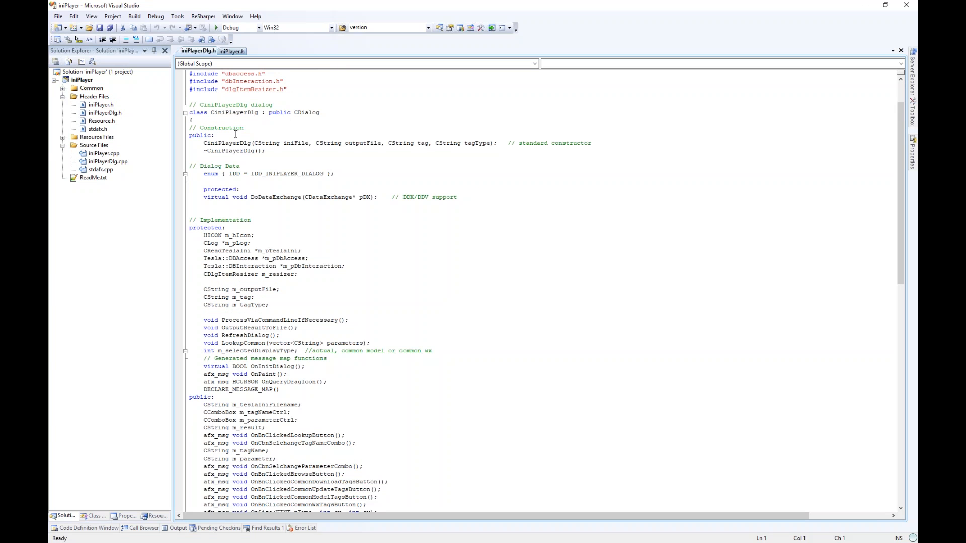
{"action": "scroll", "coordinate": [218, 116], "scroll_direction": "up", "scroll_amount": 2}
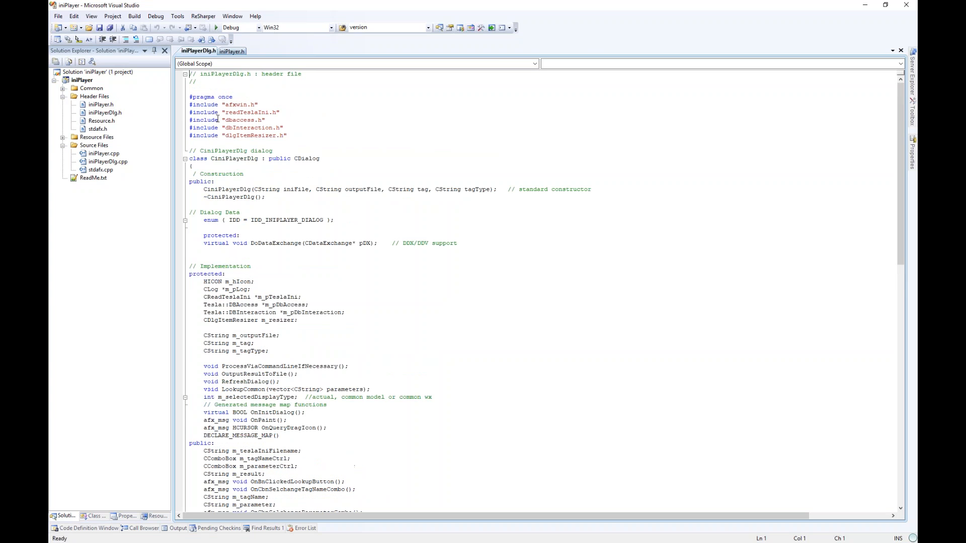
{"action": "scroll", "coordinate": [250, 158], "scroll_direction": "down", "scroll_amount": 1}
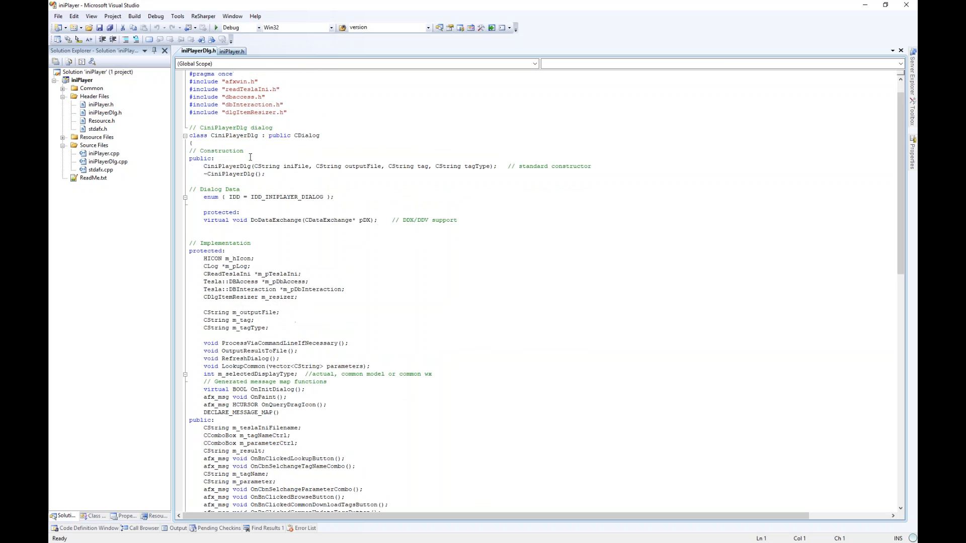
{"action": "left_click_drag", "start_coordinate": [233, 166], "coordinate": [204, 174]}
{"action": "left_click", "coordinate": [204, 175]}
- Highlight the protected member declarations and the three CString member lines
{"action": "scroll", "coordinate": [254, 180], "scroll_direction": "down", "scroll_amount": 3}
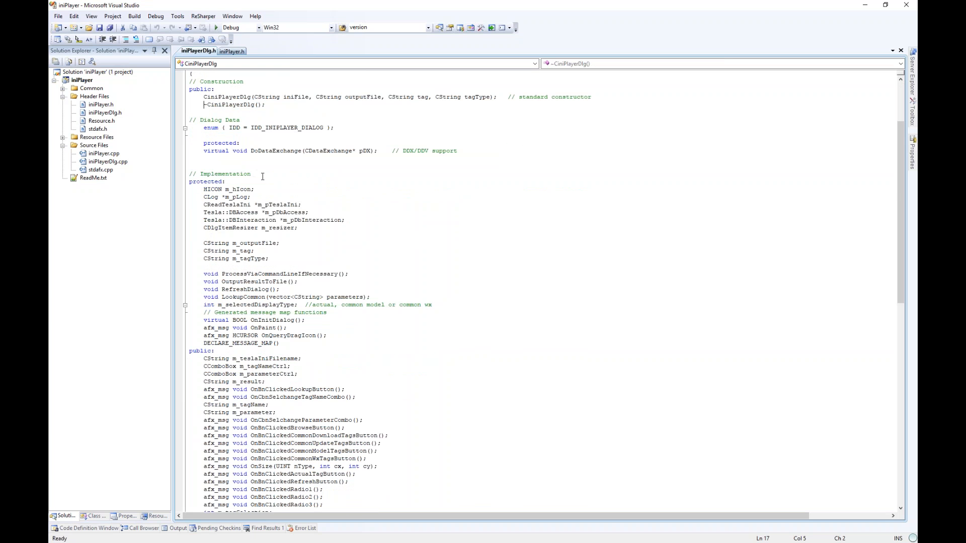
{"action": "left_click_drag", "start_coordinate": [210, 189], "coordinate": [337, 305]}
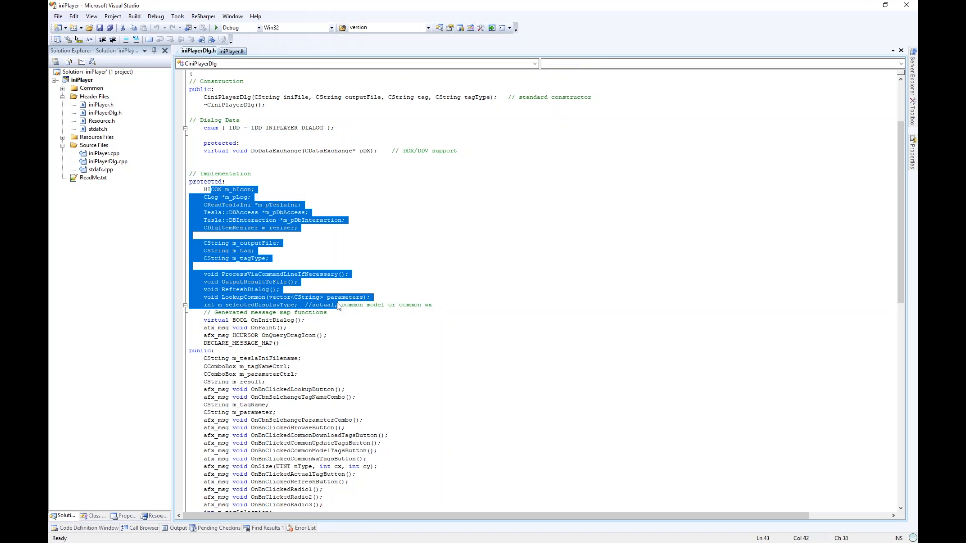
{"action": "left_click", "coordinate": [337, 305]}
{"action": "left_click_drag", "start_coordinate": [203, 243], "coordinate": [286, 262]}
{"action": "left_click", "coordinate": [285, 262]}
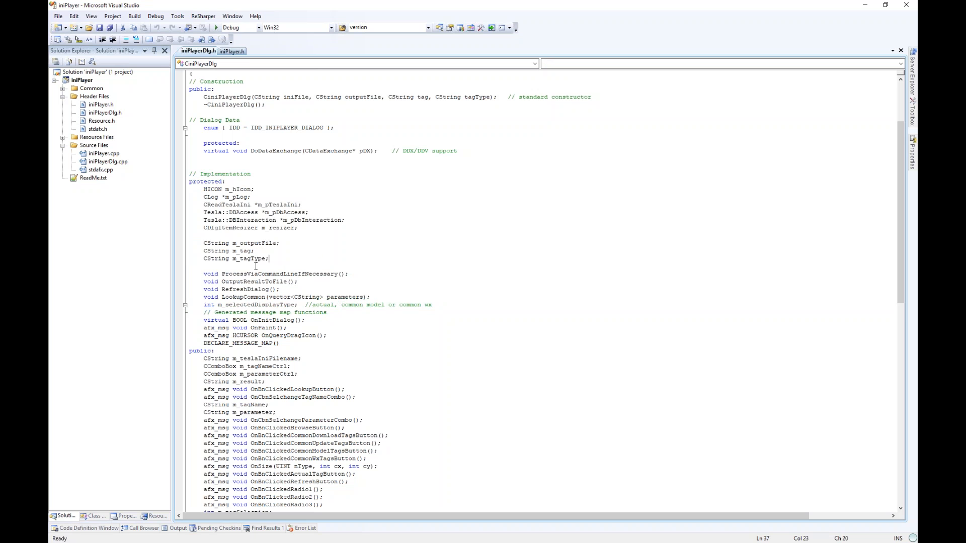
- Highlight the helper method declarations, then expand TeslaLib in the TeslaWebMvc solution
{"action": "scroll", "coordinate": [312, 267], "scroll_direction": "down", "scroll_amount": 2}
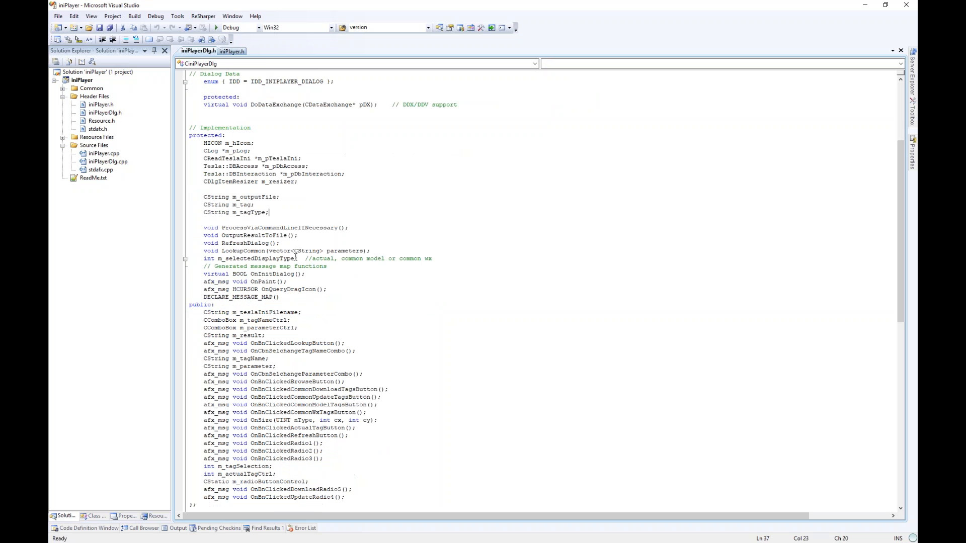
{"action": "left_click_drag", "start_coordinate": [241, 229], "coordinate": [252, 259]}
{"action": "left_click", "coordinate": [252, 259]}
{"action": "scroll", "coordinate": [267, 182], "scroll_direction": "up", "scroll_amount": 1}
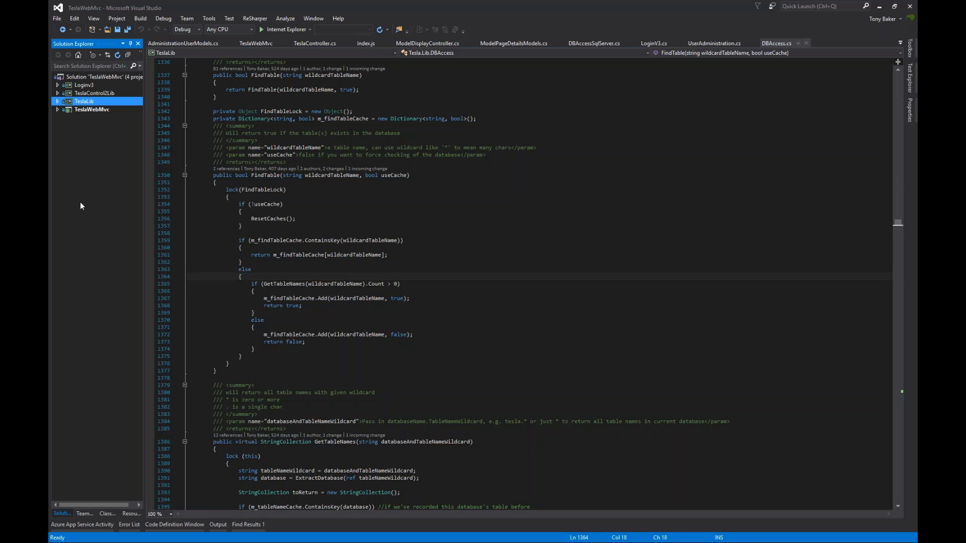
{"action": "left_click", "coordinate": [392, 204]}
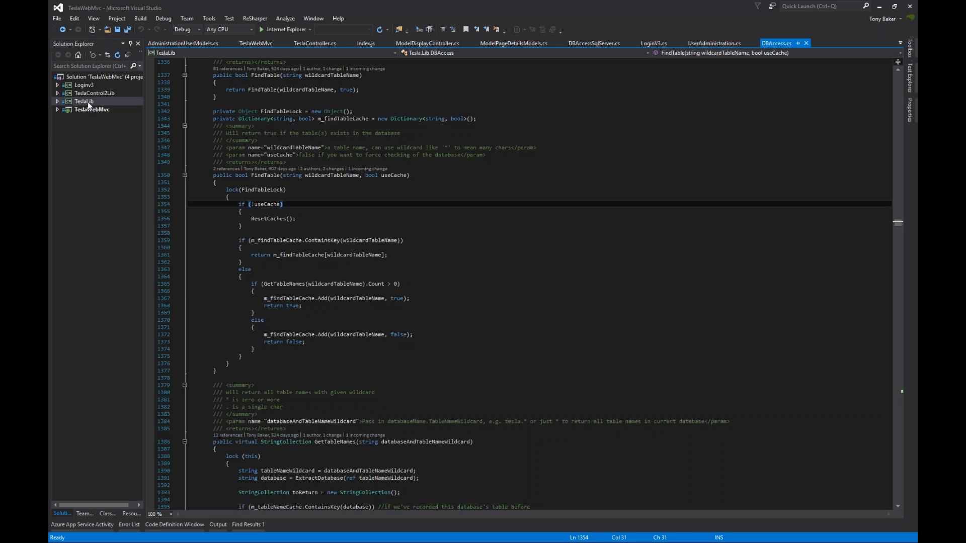
{"action": "left_click", "coordinate": [59, 101]}
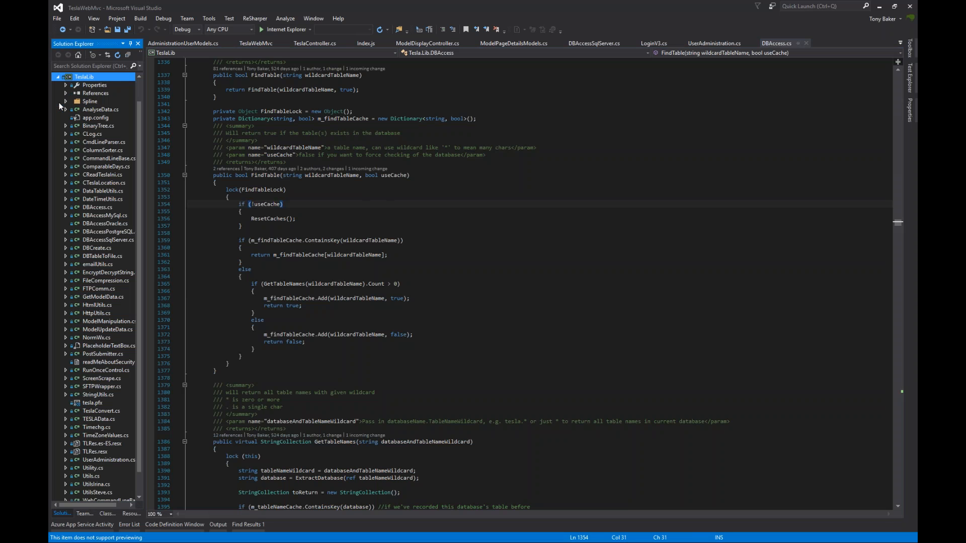
- Open CLog.cs, collapse it to definitions, and fold the WriteToLogFileThread class
{"action": "double_click", "coordinate": [94, 133]}
{"action": "left_click", "coordinate": [397, 272]}
{"action": "right_click", "coordinate": [397, 271]}
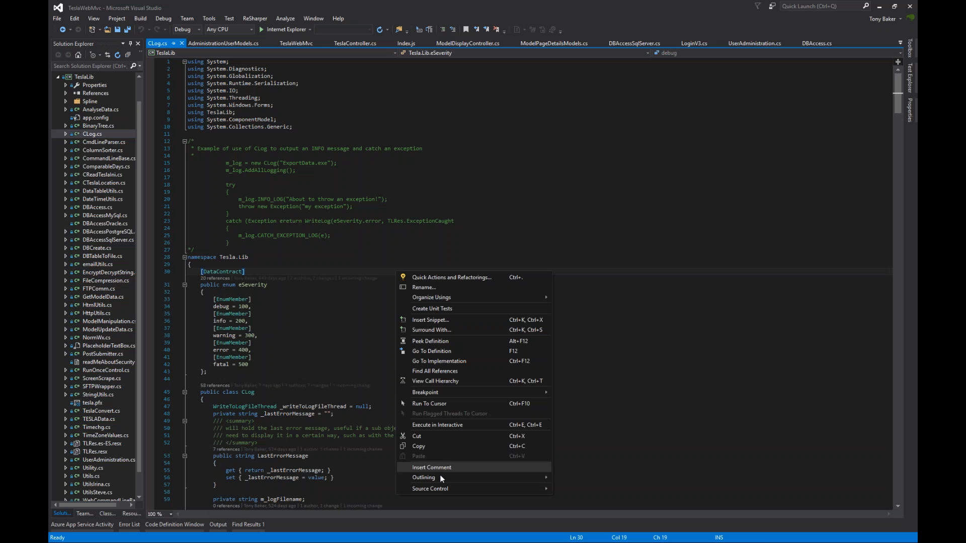
{"action": "mouse_move", "coordinate": [440, 478]}
{"action": "left_click", "coordinate": [285, 518]}
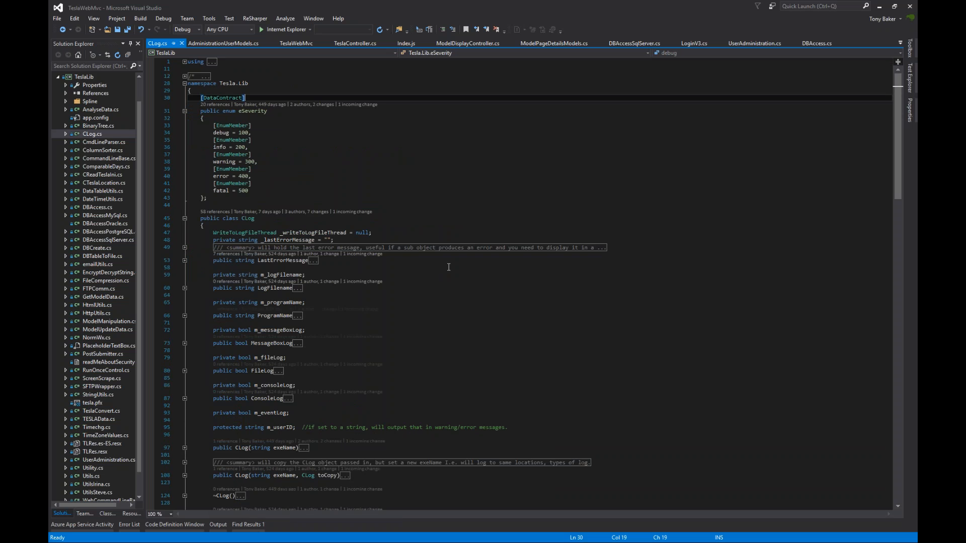
{"action": "scroll", "coordinate": [448, 267], "scroll_direction": "down", "scroll_amount": 20}
{"action": "scroll", "coordinate": [455, 266], "scroll_direction": "down", "scroll_amount": 5}
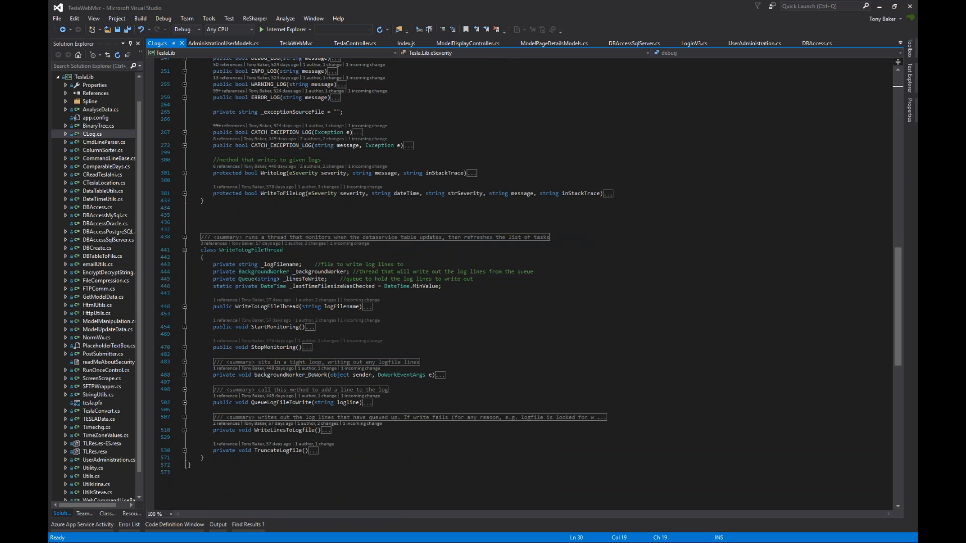
{"action": "left_click", "coordinate": [184, 249]}
{"action": "scroll", "coordinate": [435, 240], "scroll_direction": "up", "scroll_amount": 10}
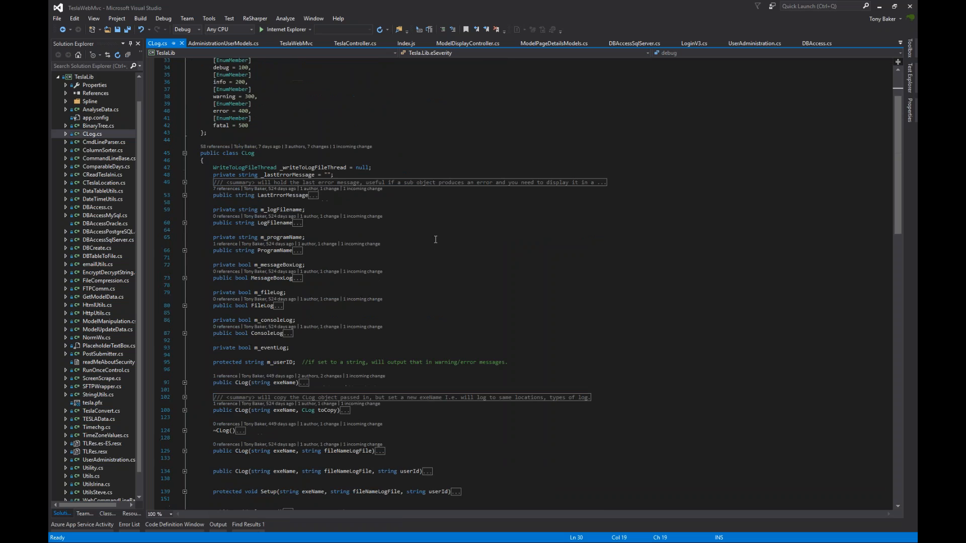
{"action": "scroll", "coordinate": [435, 239], "scroll_direction": "up", "scroll_amount": 3}
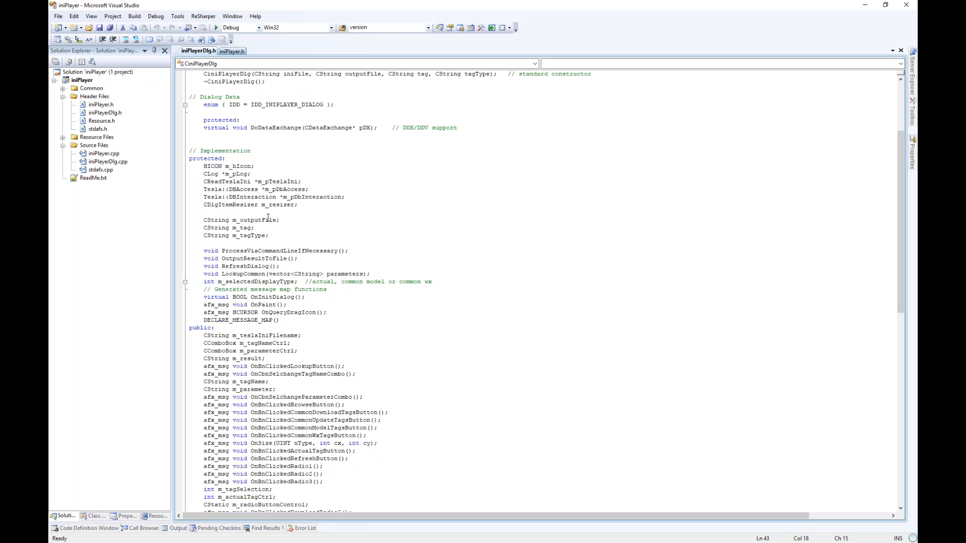
- Highlight iniPlayerDlg.h's helper methods and CLog's fields and properties down to m_eventLog
{"action": "scroll", "coordinate": [279, 217], "scroll_direction": "up", "scroll_amount": 3}
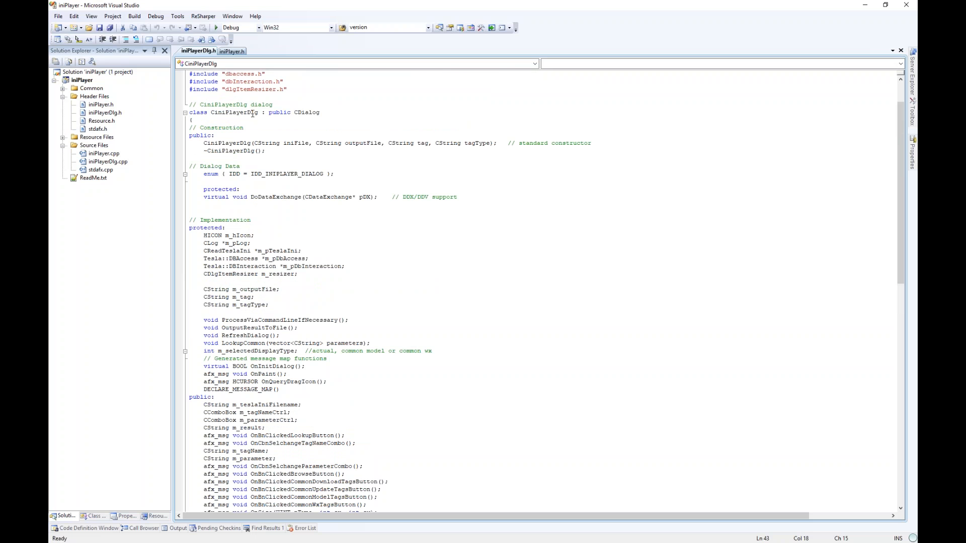
{"action": "left_click_drag", "start_coordinate": [223, 286], "coordinate": [255, 351]}
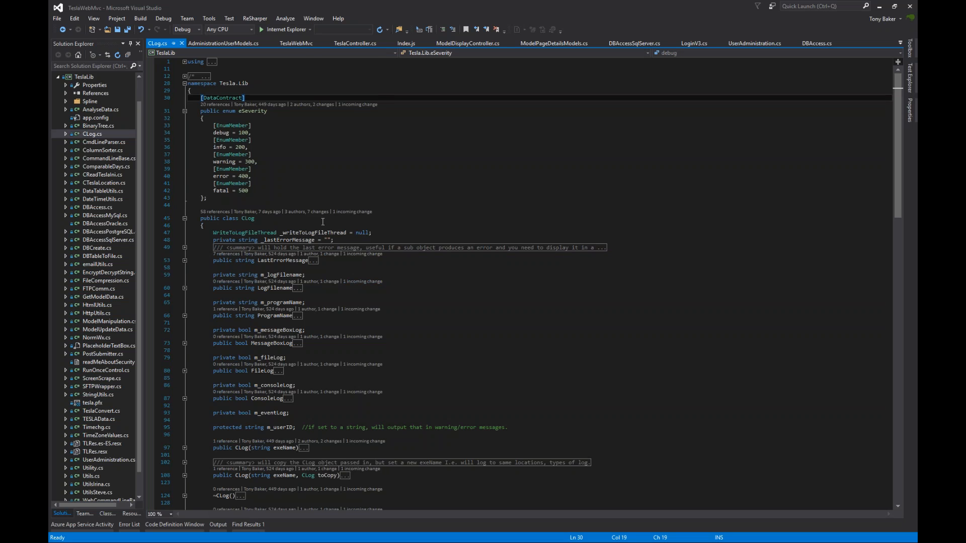
{"action": "scroll", "coordinate": [402, 247], "scroll_direction": "down", "scroll_amount": 2}
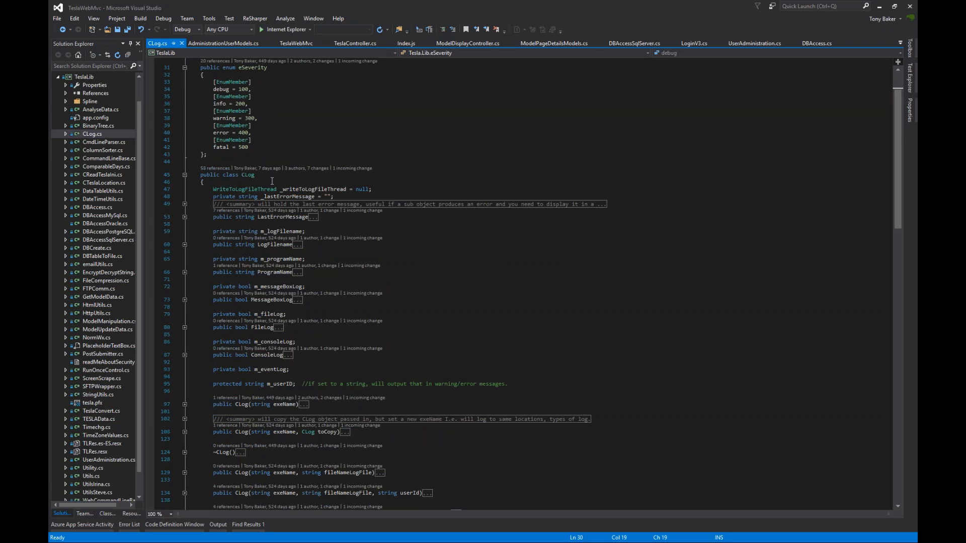
{"action": "left_click_drag", "start_coordinate": [269, 189], "coordinate": [288, 196]}
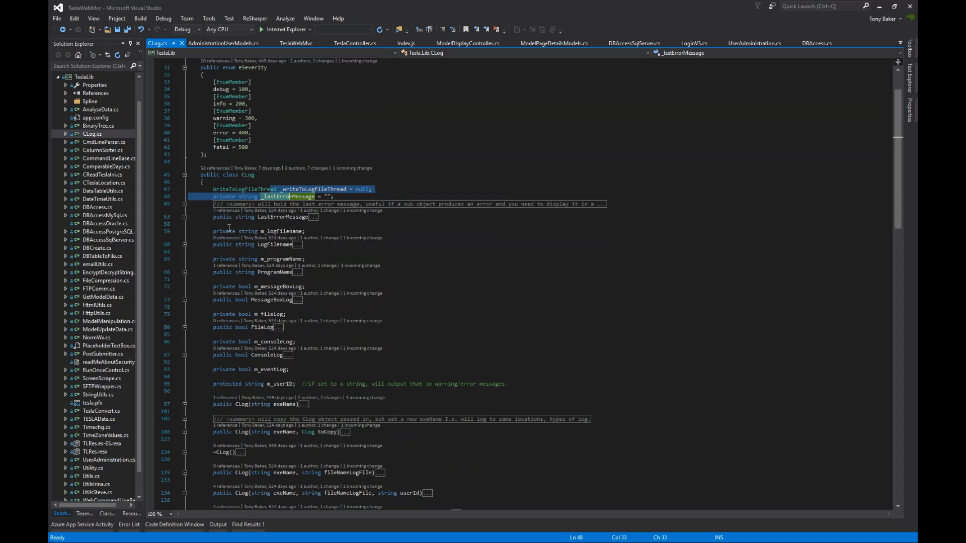
{"action": "left_click_drag", "start_coordinate": [206, 220], "coordinate": [418, 367]}
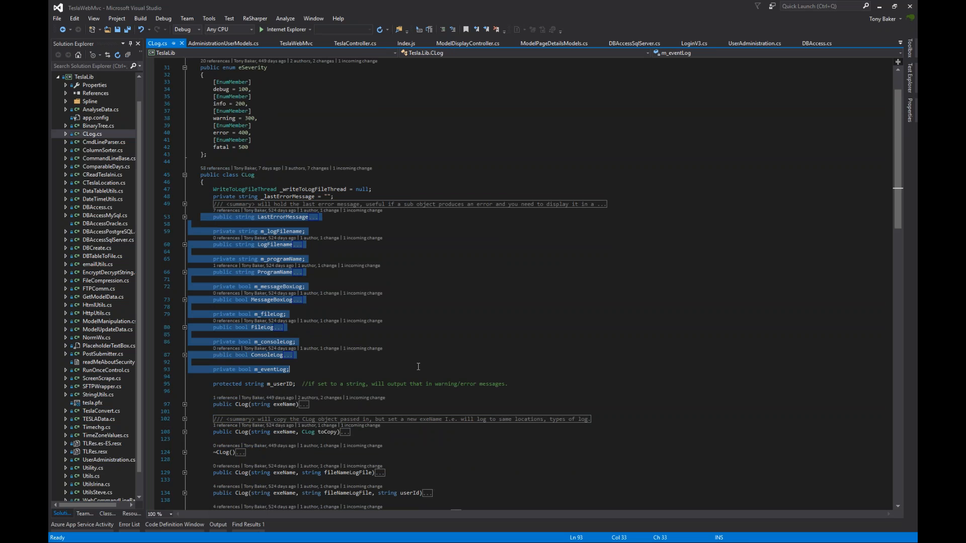
{"action": "left_click", "coordinate": [418, 366]}
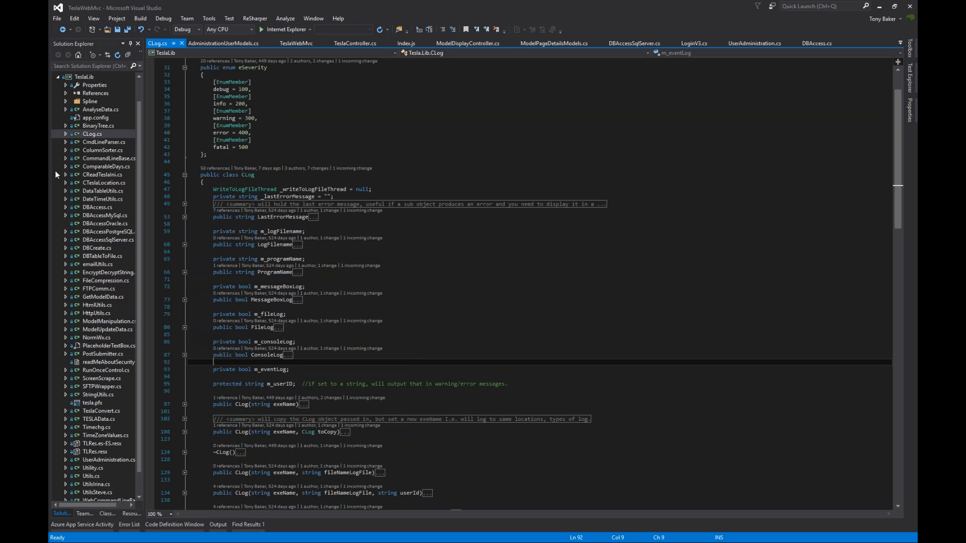
- Expand the LogFilename and ProgramName properties to show their accessors
{"action": "key", "text": "alt+Tab"}
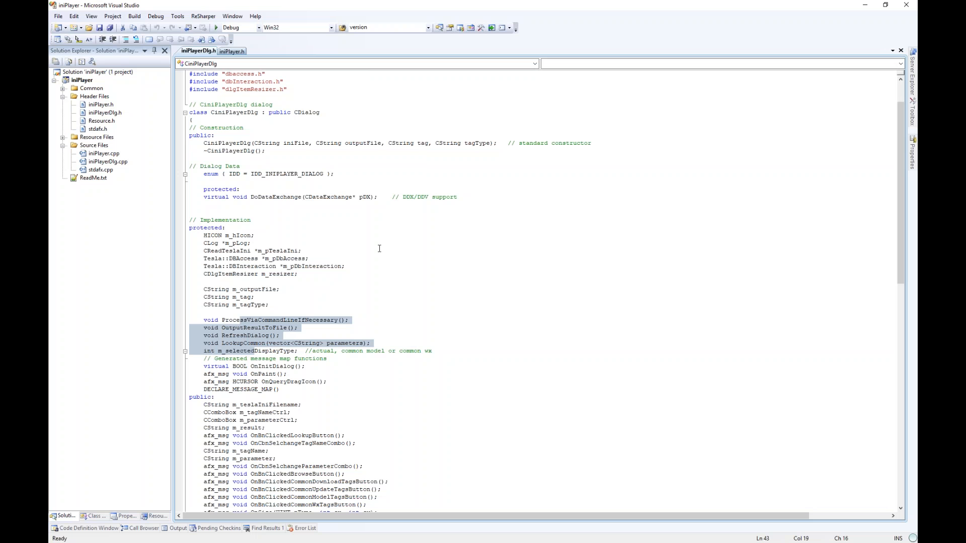
{"action": "left_click", "coordinate": [379, 249]}
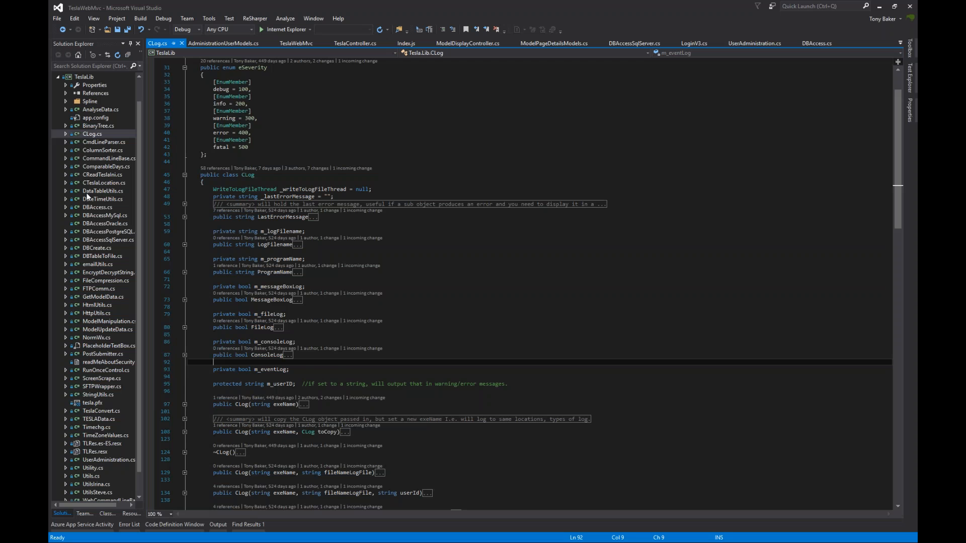
{"action": "left_click", "coordinate": [184, 245]}
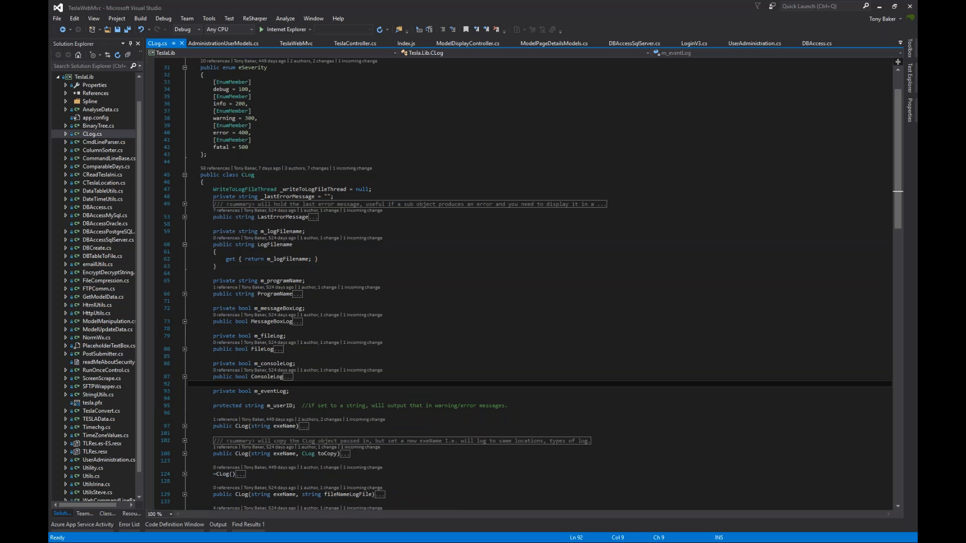
{"action": "left_click", "coordinate": [184, 294]}
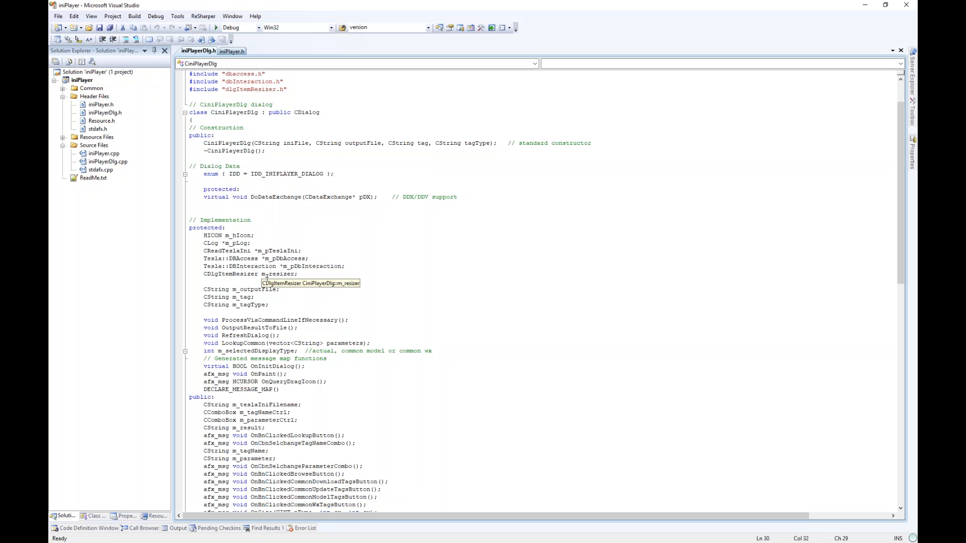
- Open iniPlayerDlg.cpp and pick out the OutputResultToFile name in the iniPlayerDlg.h header
{"action": "double_click", "coordinate": [110, 164]}
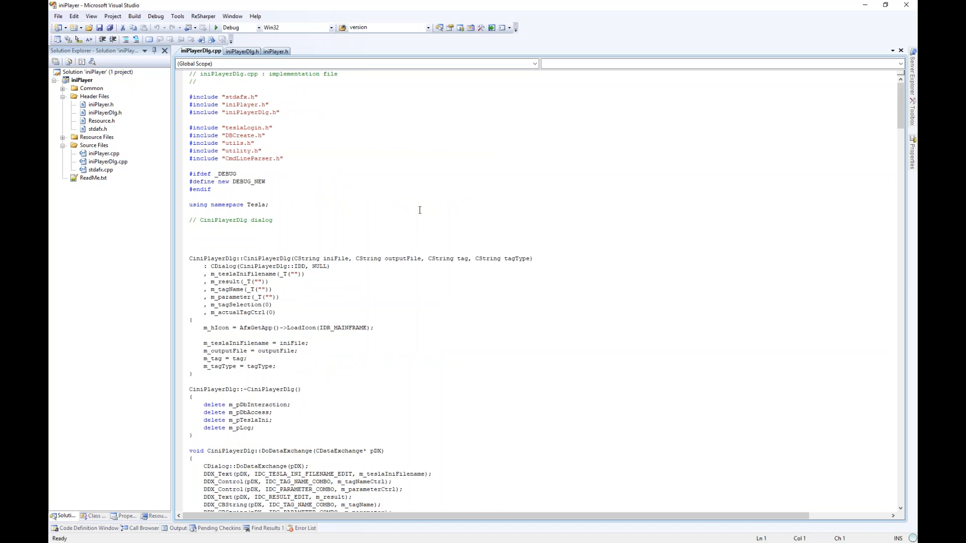
{"action": "scroll", "coordinate": [420, 211], "scroll_direction": "down", "scroll_amount": 3}
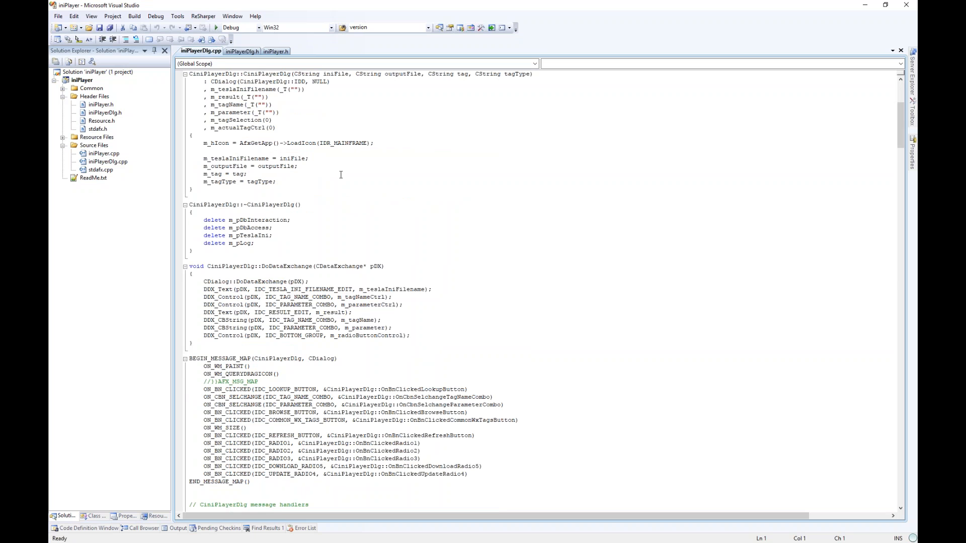
{"action": "key", "text": "ctrl+Tab"}
{"action": "scroll", "coordinate": [292, 282], "scroll_direction": "down", "scroll_amount": 2}
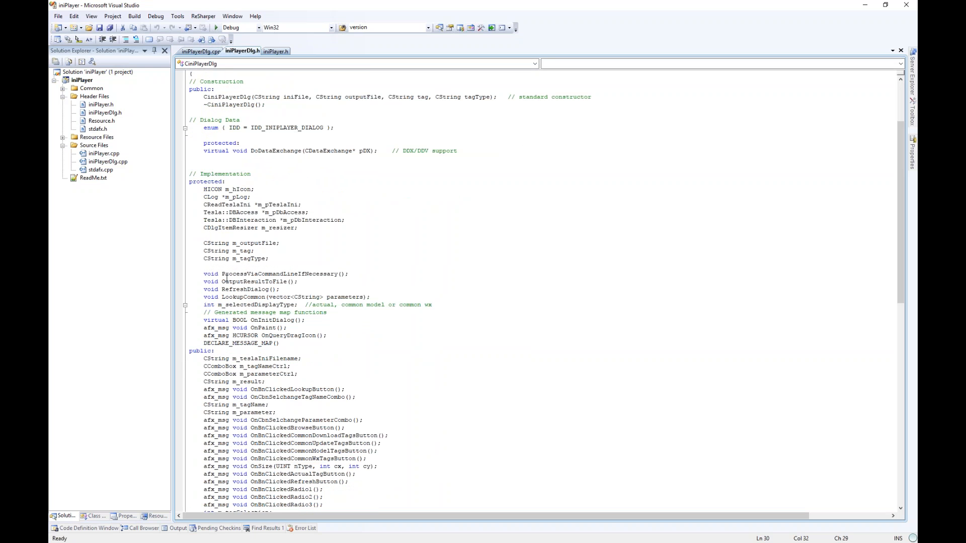
{"action": "double_click", "coordinate": [224, 282]}
{"action": "key", "text": "ctrl+c"}
{"action": "left_click", "coordinate": [329, 320]}
{"action": "key", "text": "ctrl+Tab"}
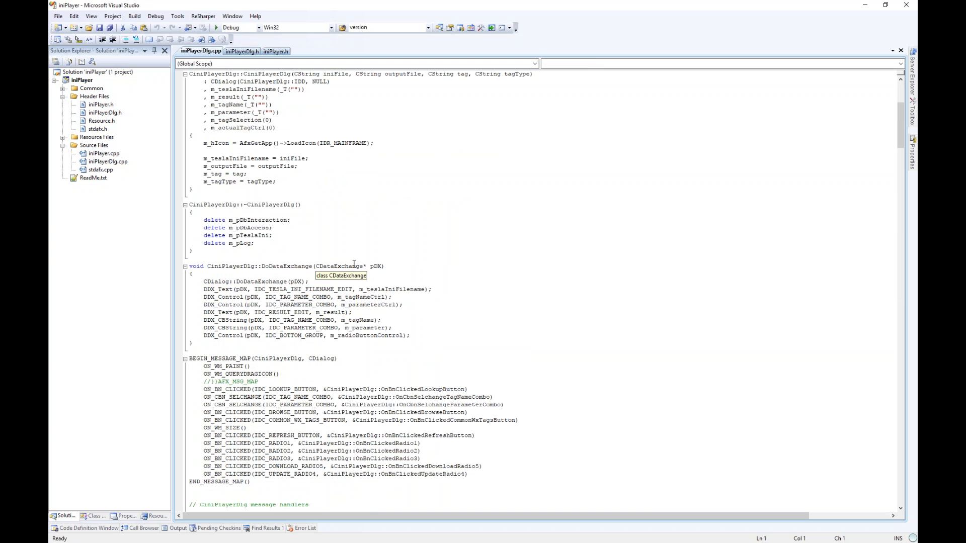
- Find OutputResultToFile in iniPlayerDlg.cpp and examine its CiniPlayerDlg::OutputResultToFile definition
{"action": "key", "text": "ctrl+f"}
{"action": "key", "text": "ctrl+v"}
{"action": "key", "text": "Return"}
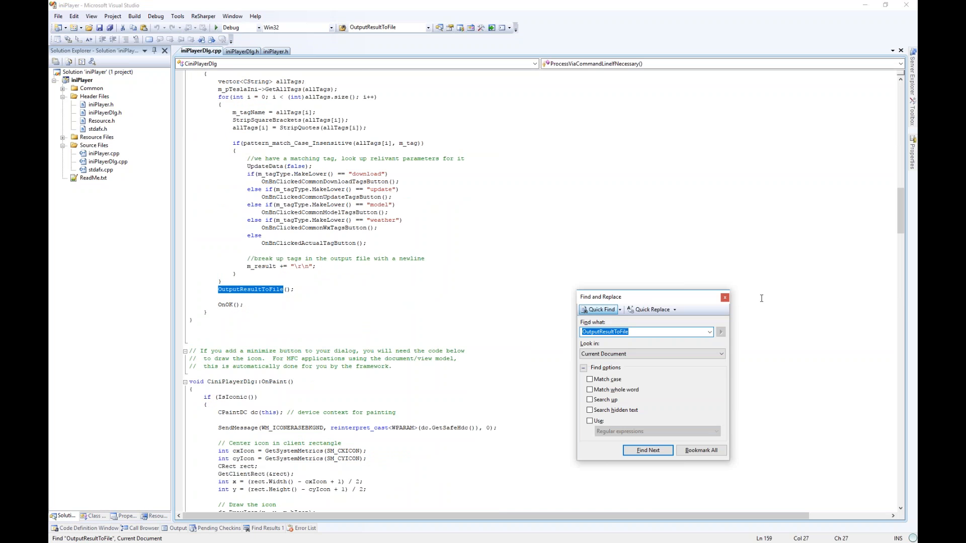
{"action": "left_click", "coordinate": [724, 297]}
{"action": "key", "text": "F3"}
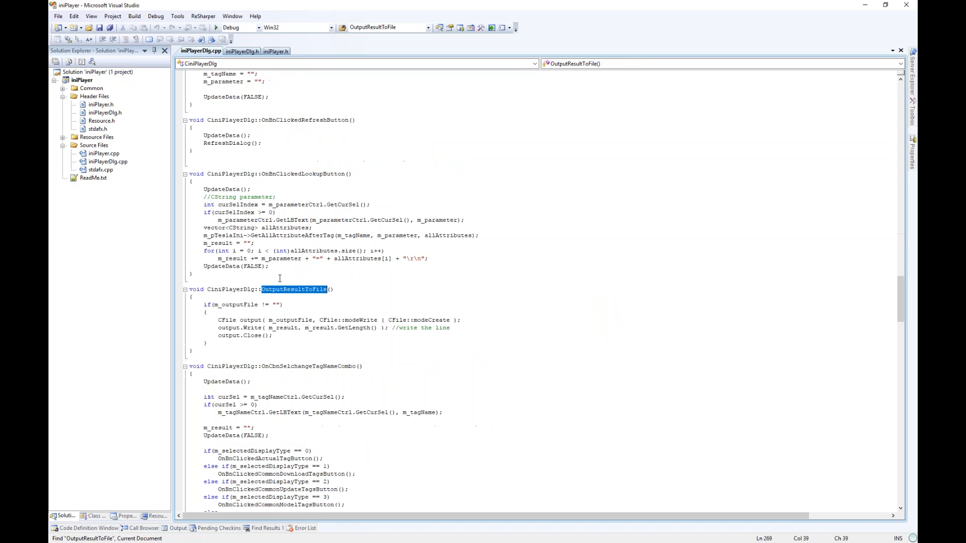
{"action": "left_click_drag", "start_coordinate": [309, 275], "coordinate": [306, 358]}
{"action": "left_click", "coordinate": [282, 357]}
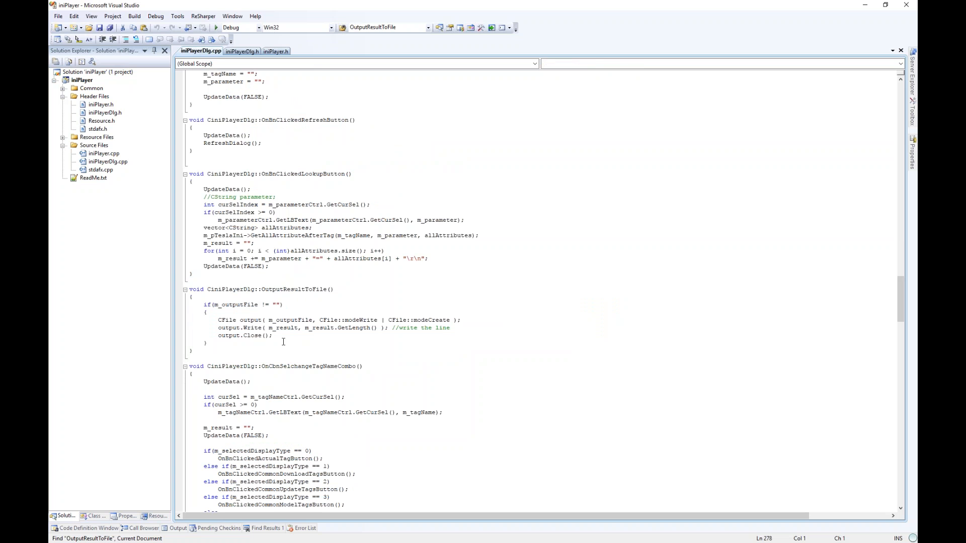
{"action": "left_click_drag", "start_coordinate": [216, 282], "coordinate": [508, 329]}
{"action": "left_click", "coordinate": [246, 358]}
{"action": "double_click", "coordinate": [286, 289]}
{"action": "double_click", "coordinate": [231, 290]}
- Check the matching OutputResultToFile declaration line in iniPlayerDlg.h
{"action": "left_click", "coordinate": [242, 52]}
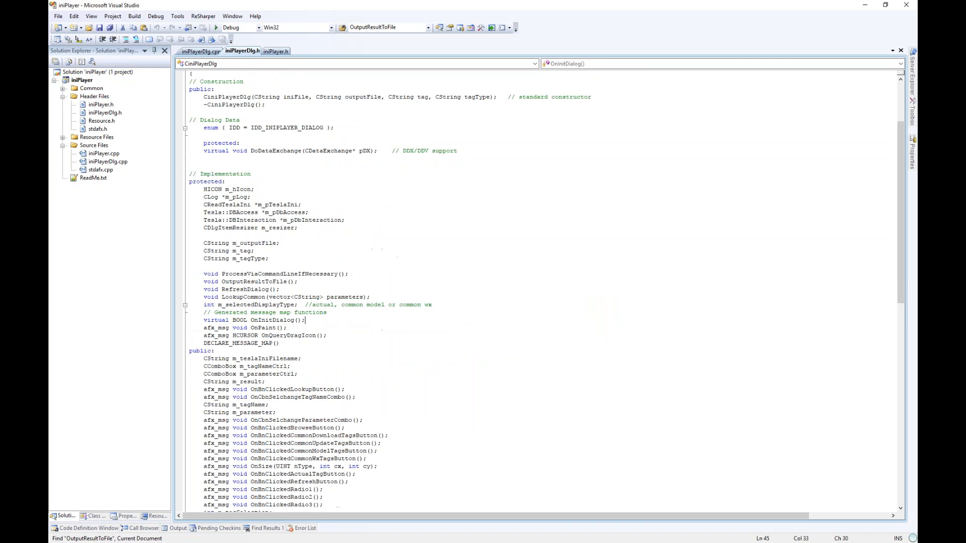
{"action": "scroll", "coordinate": [262, 186], "scroll_direction": "up", "scroll_amount": 2}
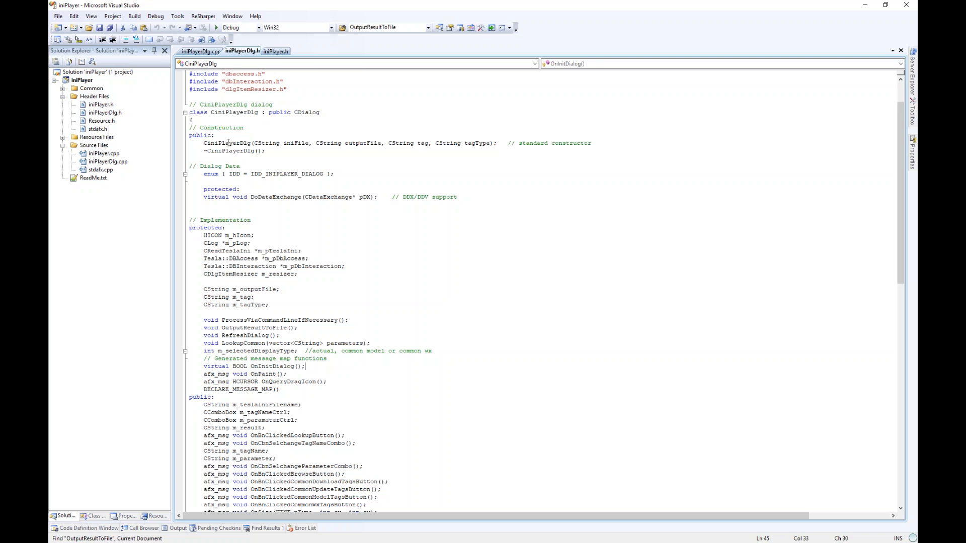
{"action": "double_click", "coordinate": [271, 328]}
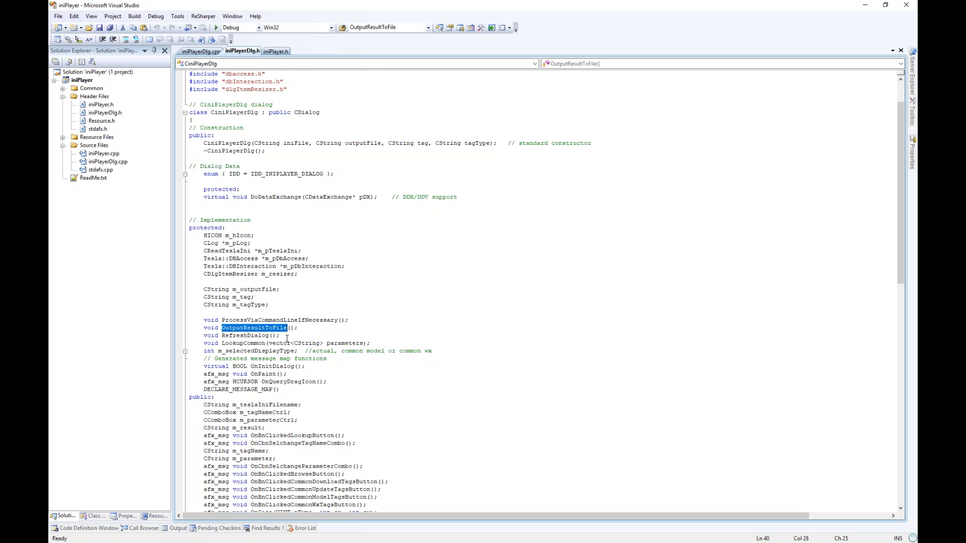
{"action": "left_click", "coordinate": [276, 327]}
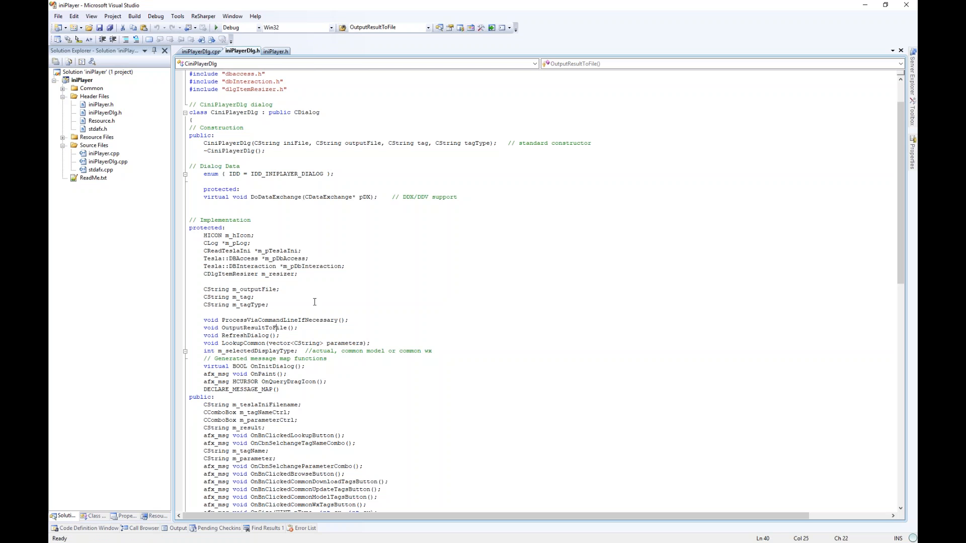
{"action": "left_click_drag", "start_coordinate": [357, 320], "coordinate": [357, 328]}
{"action": "left_click", "coordinate": [345, 329]}
- Review the whole OutputResultToFile function in iniPlayerDlg.cpp again, leaving the cursor on blank line 19
{"action": "key", "text": "ctrl+Tab"}
{"action": "left_click_drag", "start_coordinate": [296, 283], "coordinate": [302, 357]}
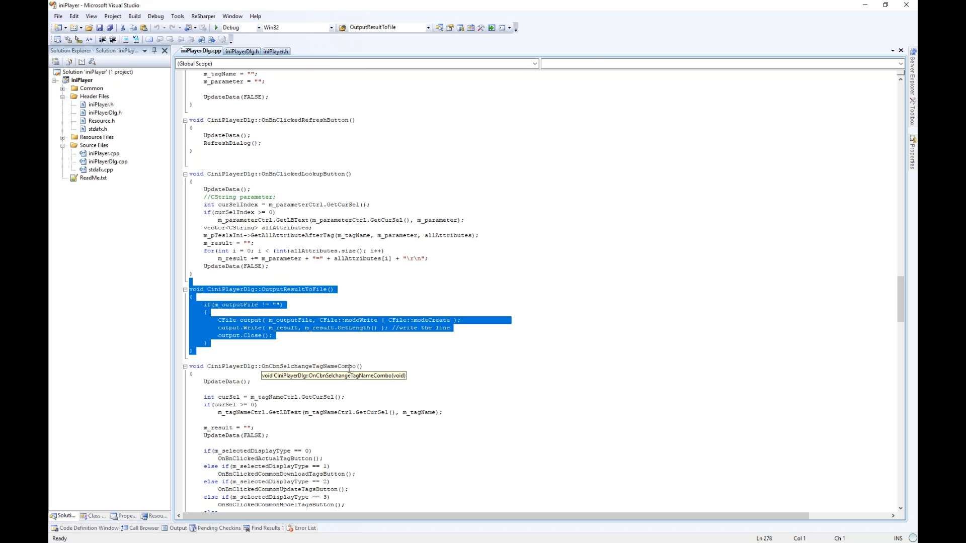
{"action": "left_click", "coordinate": [193, 350]}
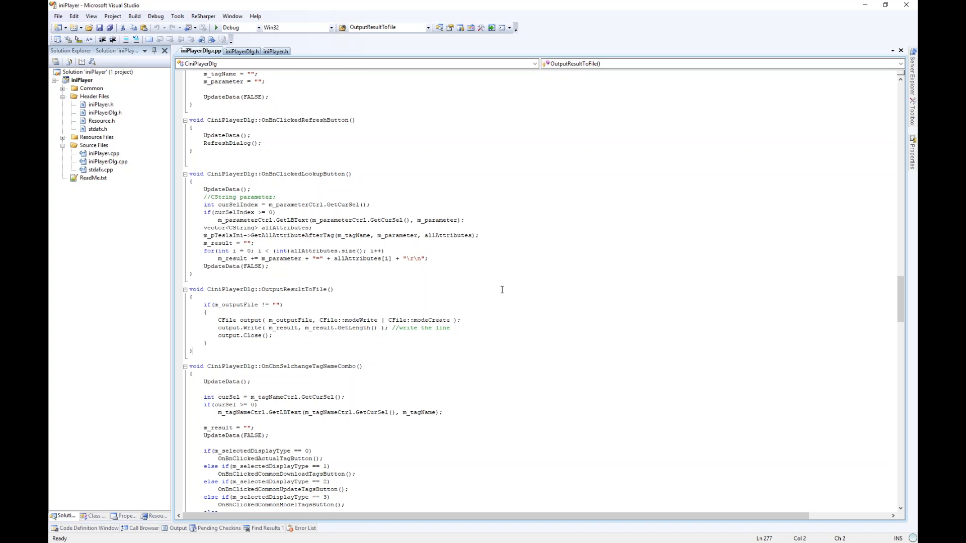
{"action": "left_click_drag", "start_coordinate": [900, 288], "coordinate": [910, 84]}
{"action": "left_click", "coordinate": [500, 212]}
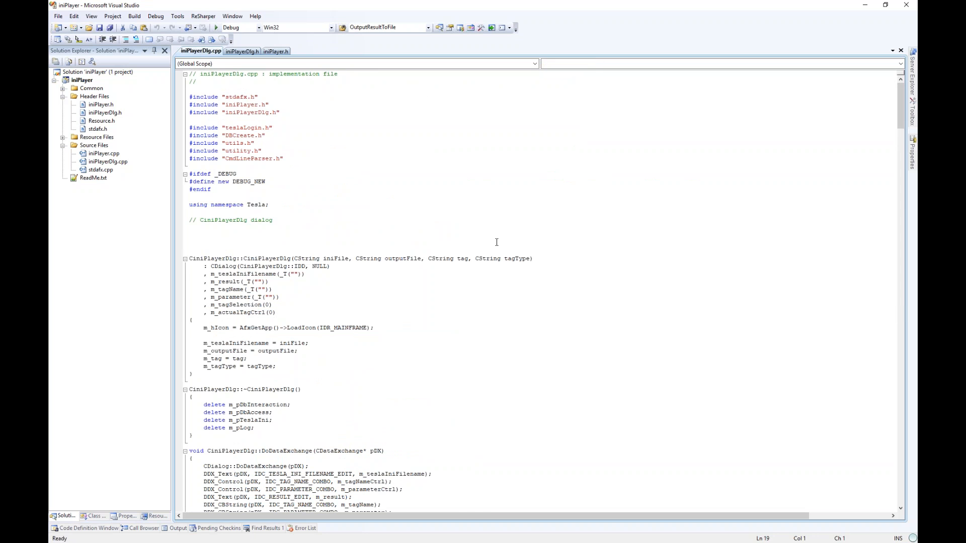
{"action": "scroll", "coordinate": [496, 242], "scroll_direction": "down", "scroll_amount": 3}
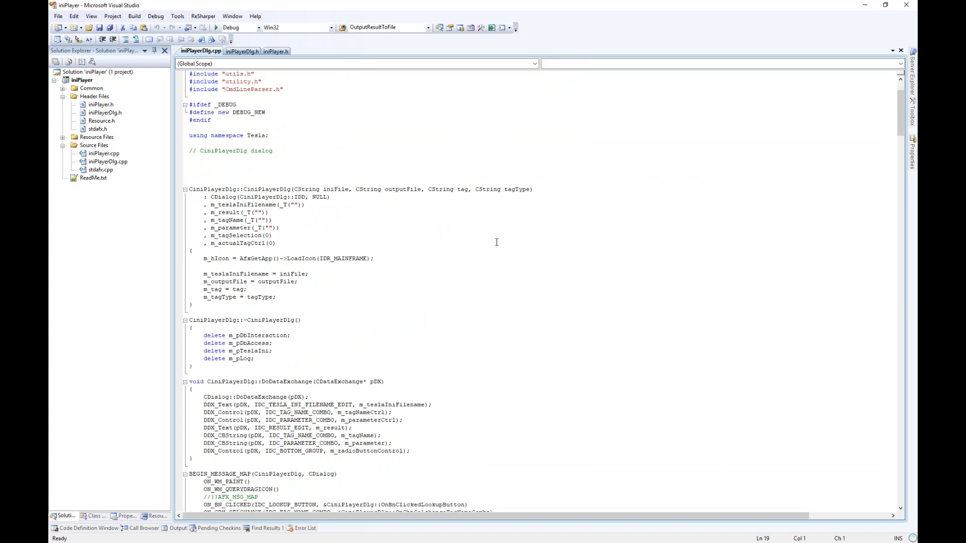
{"action": "left_click_drag", "start_coordinate": [245, 190], "coordinate": [264, 318]}
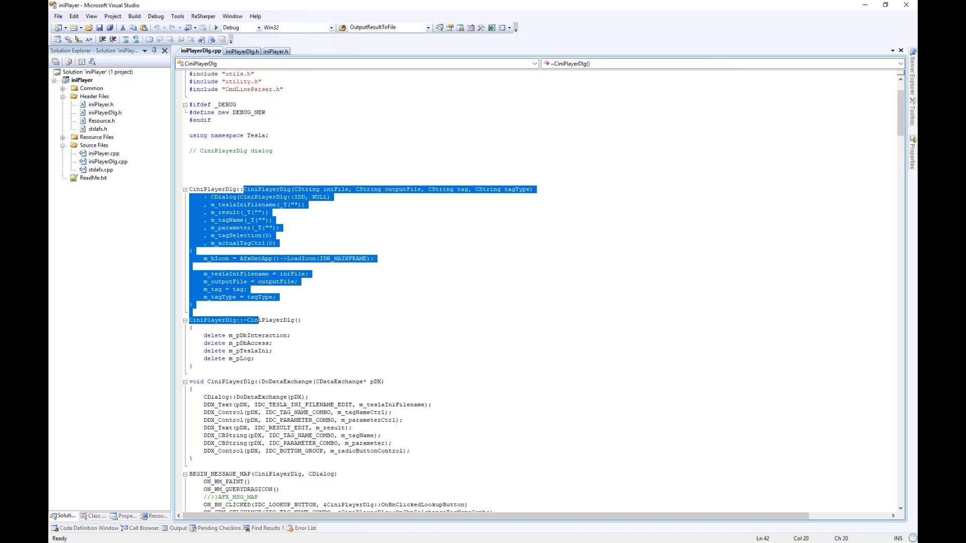
{"action": "left_click", "coordinate": [266, 312]}
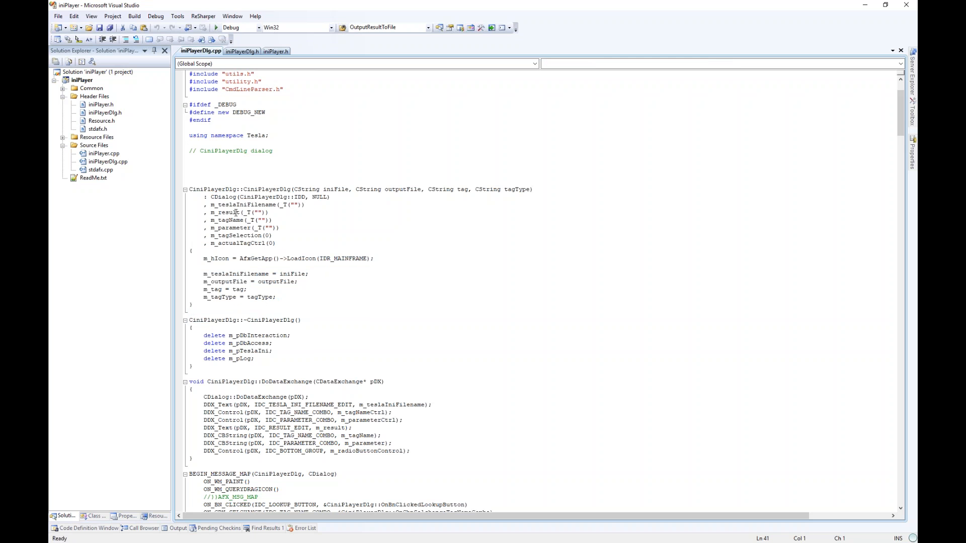
{"action": "left_click_drag", "start_coordinate": [220, 205], "coordinate": [234, 245]}
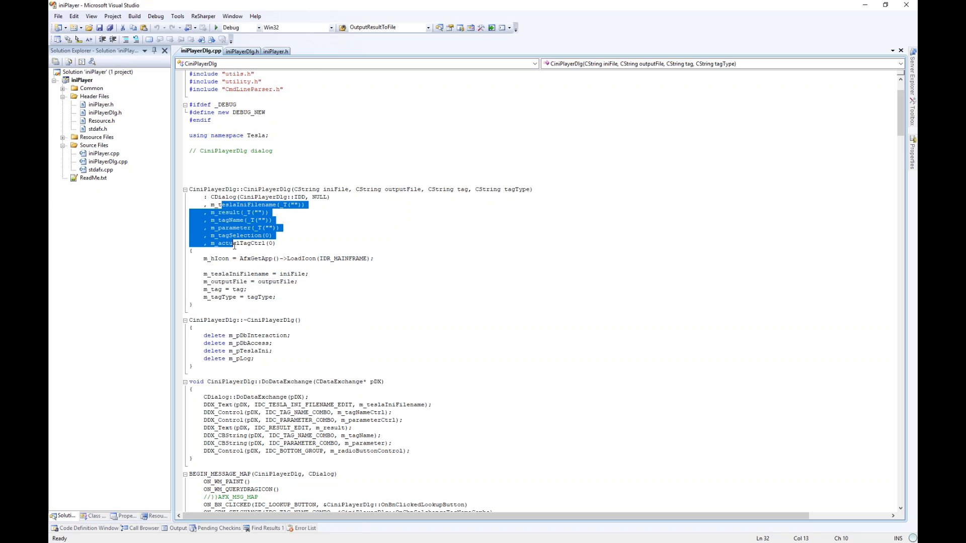
{"action": "left_click", "coordinate": [290, 250]}
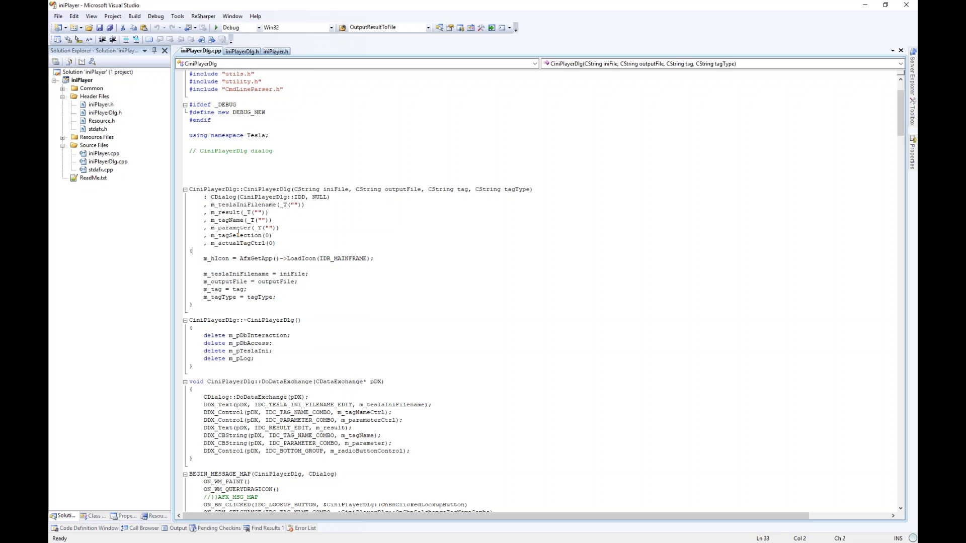
{"action": "scroll", "coordinate": [322, 274], "scroll_direction": "down", "scroll_amount": 5}
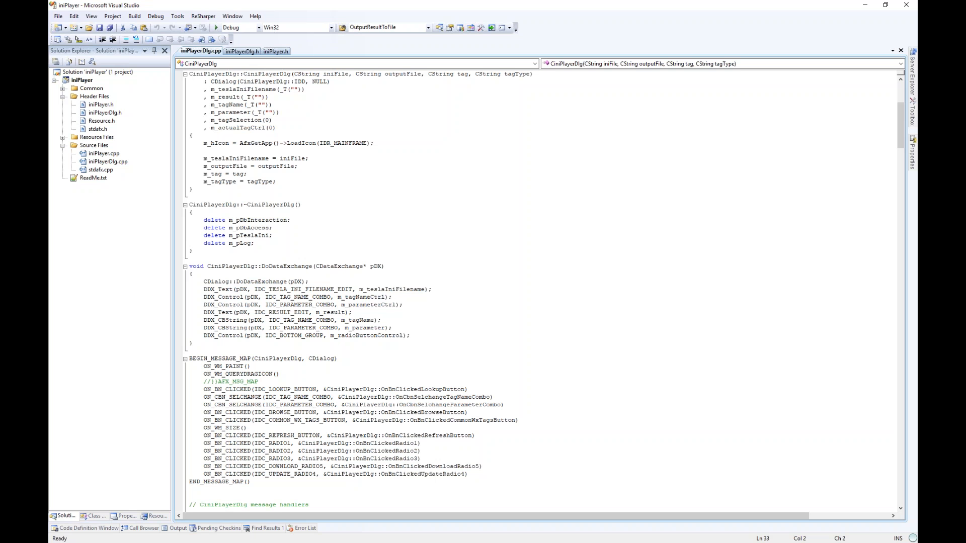
{"action": "left_click_drag", "start_coordinate": [275, 198], "coordinate": [286, 261]}
{"action": "left_click", "coordinate": [345, 282]}
{"action": "scroll", "coordinate": [368, 287], "scroll_direction": "down", "scroll_amount": 4}
{"action": "left_click_drag", "start_coordinate": [296, 162], "coordinate": [309, 404]}
{"action": "left_click", "coordinate": [309, 404]}
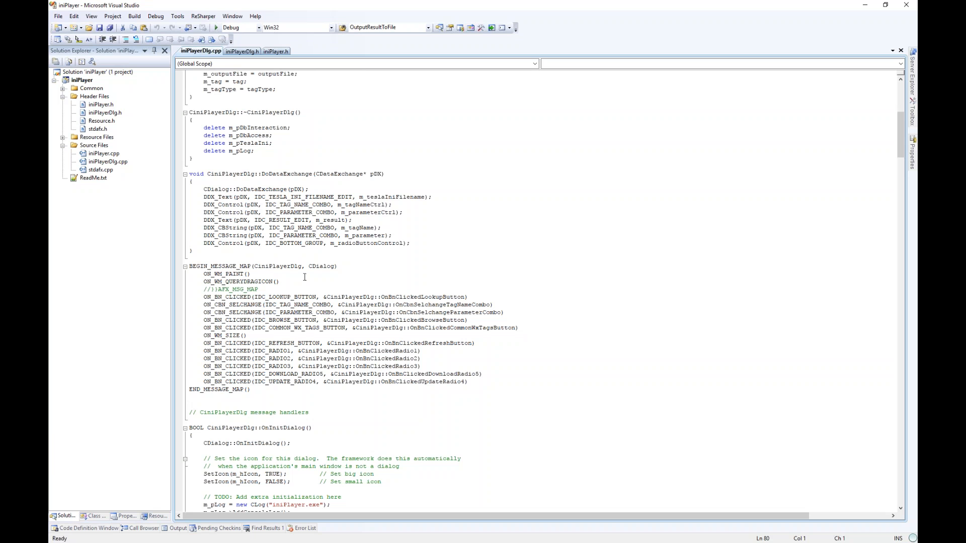
- Expand iniPlayer > iniPlayer.rc > Dialog in Resource View and open IDD_INIPLAYER_DIALOG
{"action": "mouse_move", "coordinate": [295, 205]}
{"action": "mouse_move", "coordinate": [268, 430]}
{"action": "left_click", "coordinate": [154, 516]}
{"action": "double_click", "coordinate": [78, 61]}
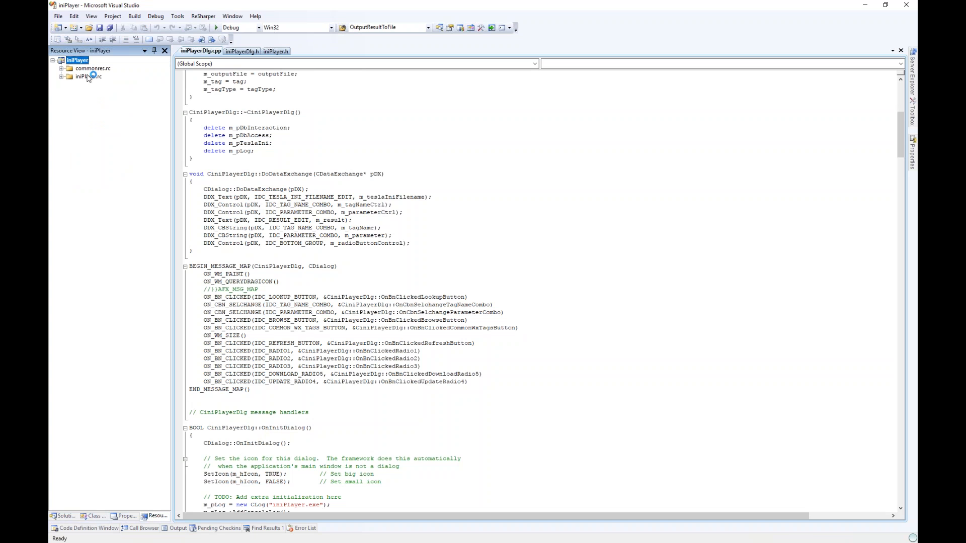
{"action": "double_click", "coordinate": [87, 76]}
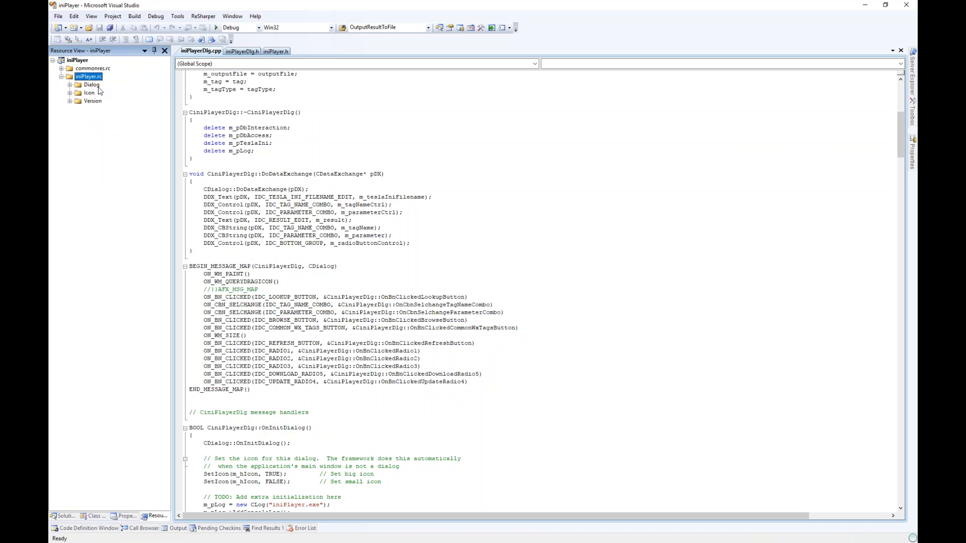
{"action": "double_click", "coordinate": [91, 85]}
{"action": "double_click", "coordinate": [125, 93]}
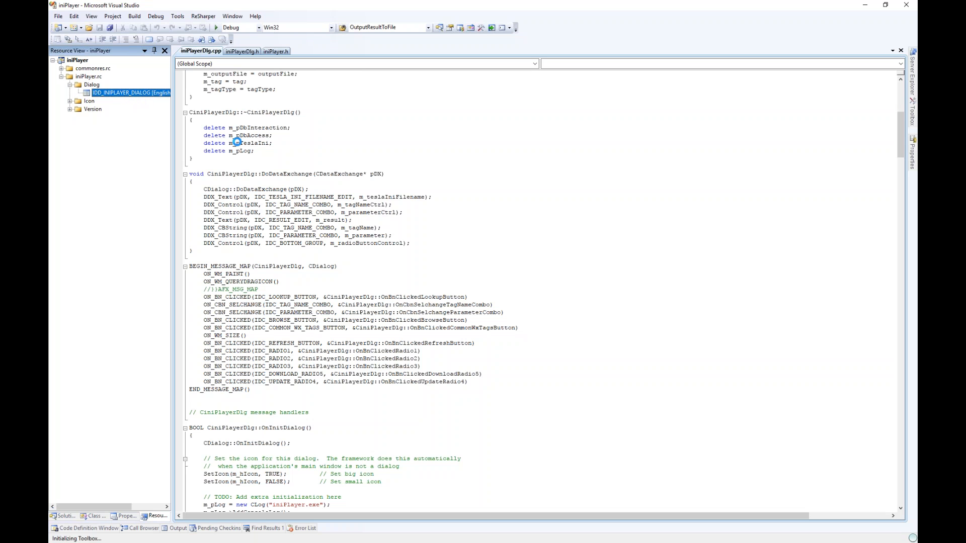
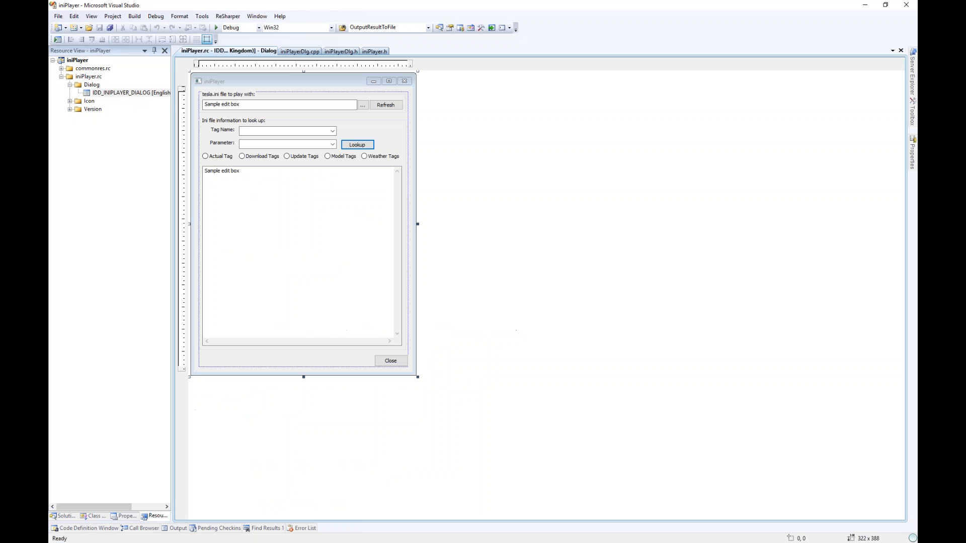
- Copy the Refresh button's ID, IDC_REFRESH_BUTTON, from its Properties
{"action": "right_click", "coordinate": [386, 105]}
{"action": "left_click", "coordinate": [332, 238]}
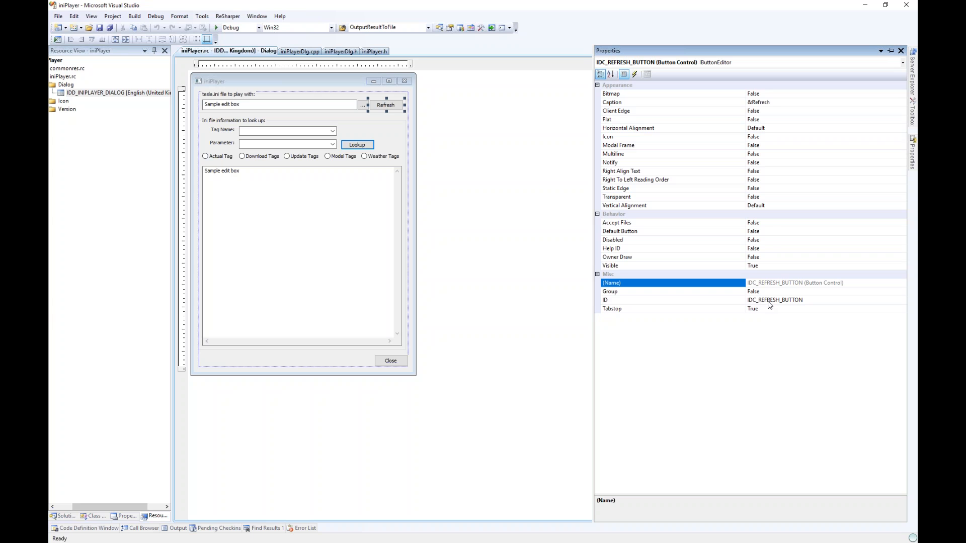
{"action": "left_click", "coordinate": [762, 301]}
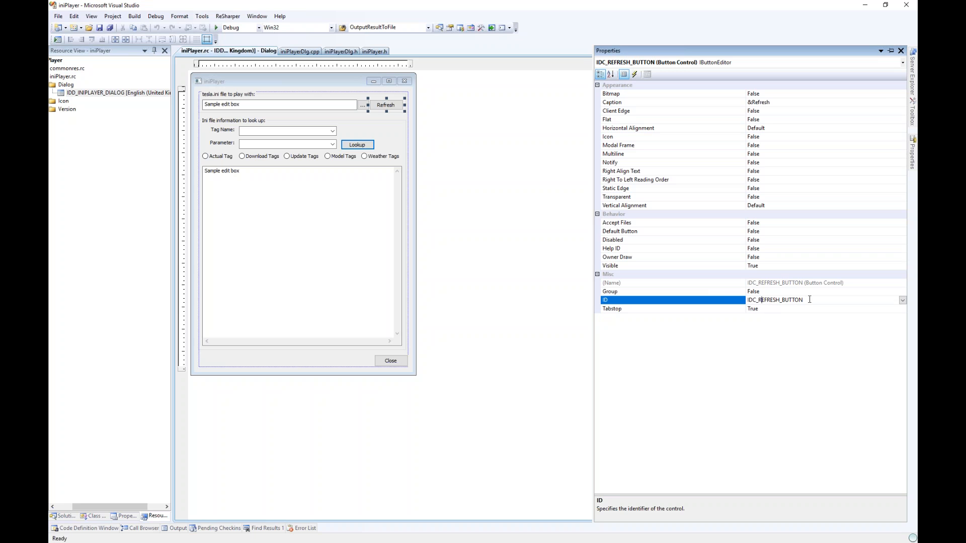
{"action": "left_click_drag", "start_coordinate": [809, 299], "coordinate": [746, 299]}
{"action": "key", "text": "ctrl+c"}
{"action": "left_click", "coordinate": [535, 255]}
- Search iniPlayerDlg.cpp for IDC_REFRESH_BUTTON to find its message map entry
{"action": "key", "text": "ctrl+Tab"}
{"action": "key", "text": "ctrl+f"}
{"action": "key", "text": "ctrl+v"}
{"action": "key", "text": "Return"}
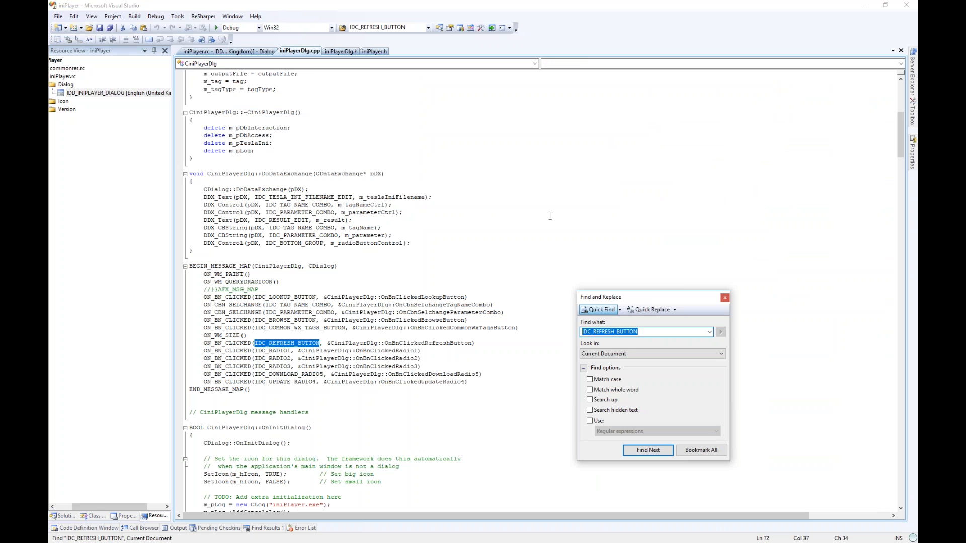
- Find the CiniPlayerDlg::OnBnClickedRefreshButton definition and highlight its body
{"action": "left_click", "coordinate": [724, 297]}
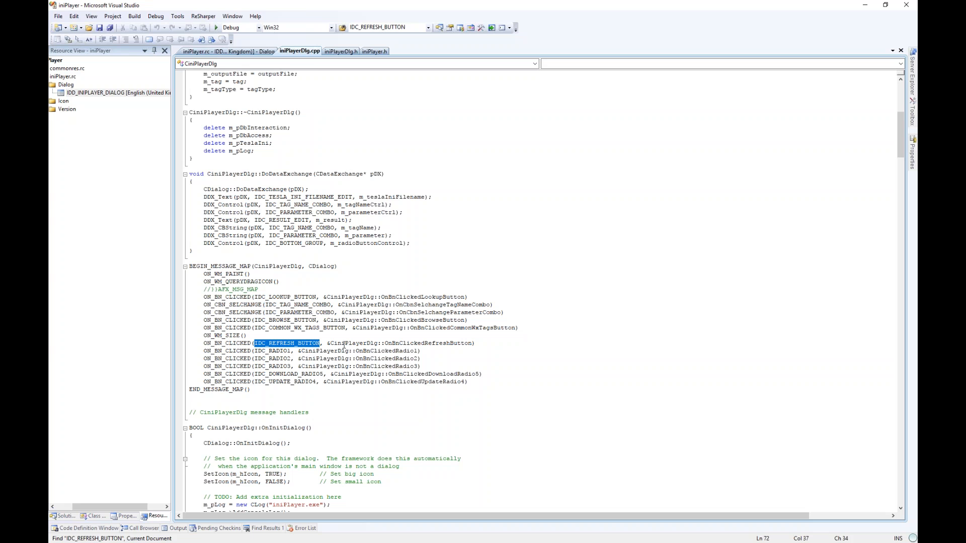
{"action": "double_click", "coordinate": [443, 343]}
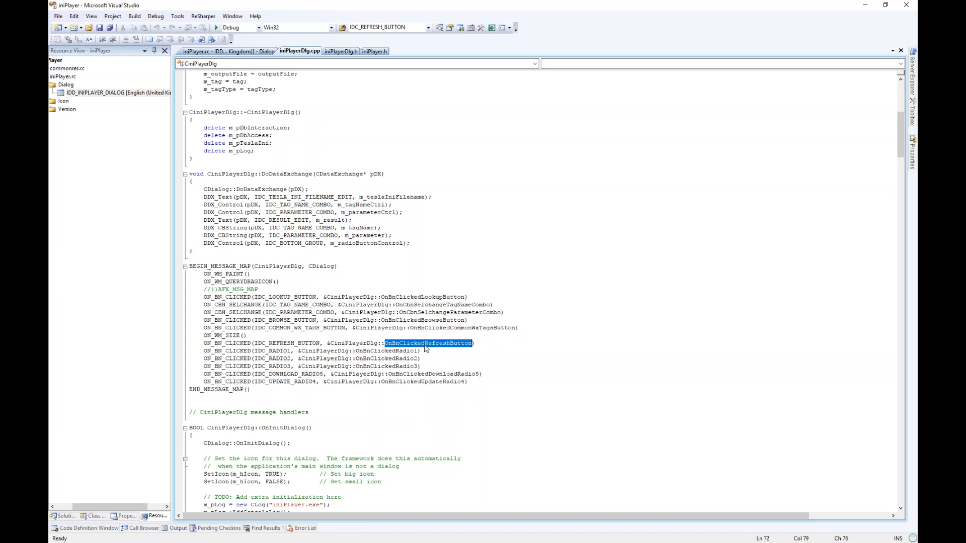
{"action": "double_click", "coordinate": [354, 343]}
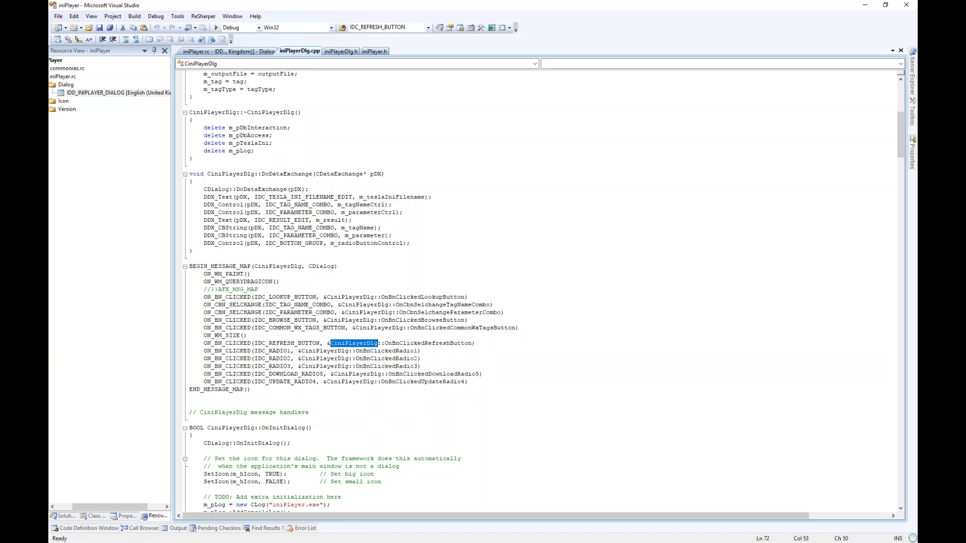
{"action": "double_click", "coordinate": [394, 344]}
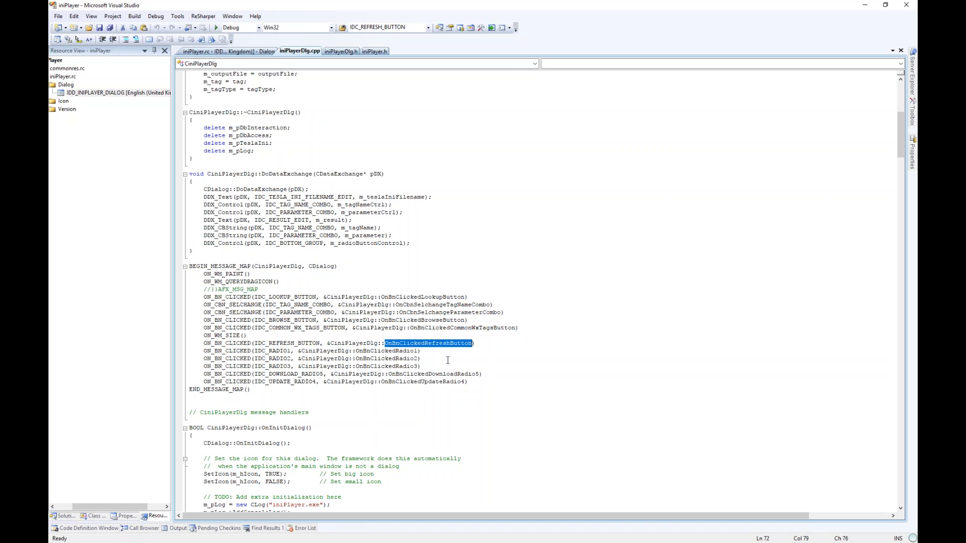
{"action": "key", "text": "ctrl+f"}
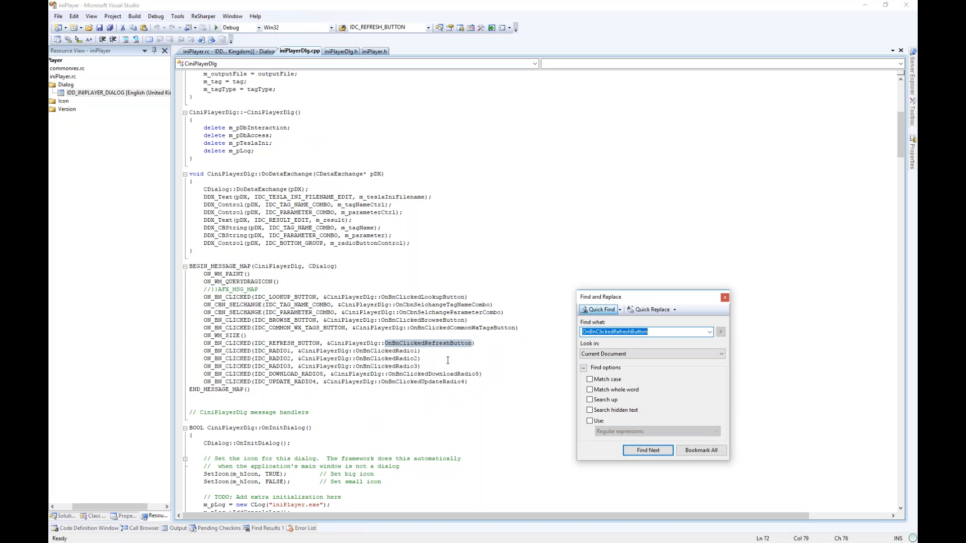
{"action": "key", "text": "Return"}
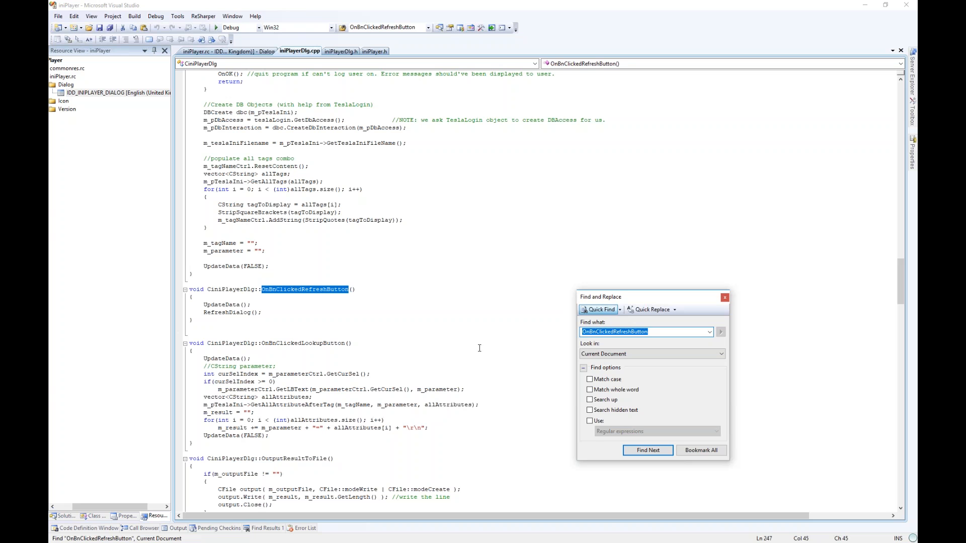
{"action": "left_click", "coordinate": [724, 297]}
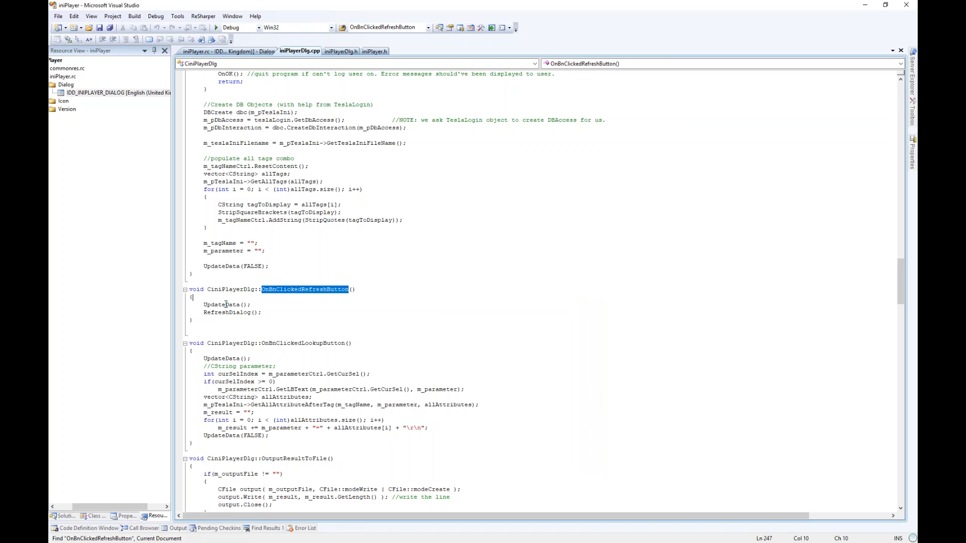
{"action": "left_click_drag", "start_coordinate": [226, 304], "coordinate": [230, 315]}
- Look up the UpdateData definition from the refresh handler, then return to that line
{"action": "key", "text": "ctrl+Tab"}
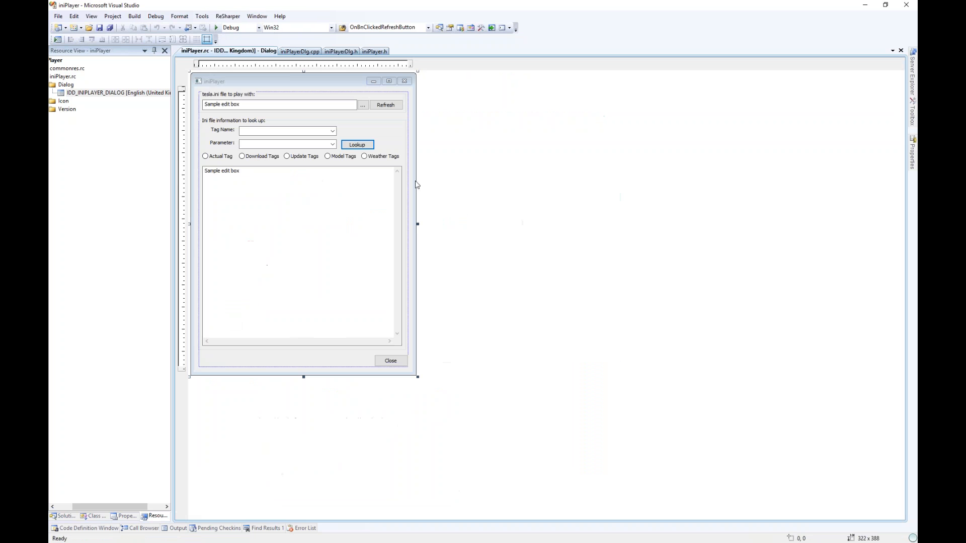
{"action": "key", "text": "ctrl+Tab"}
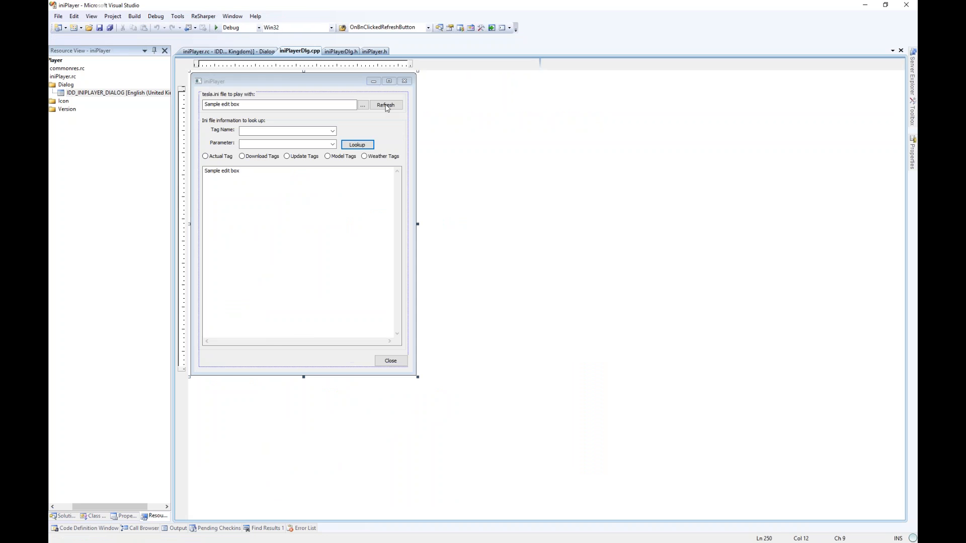
{"action": "left_click", "coordinate": [246, 317]}
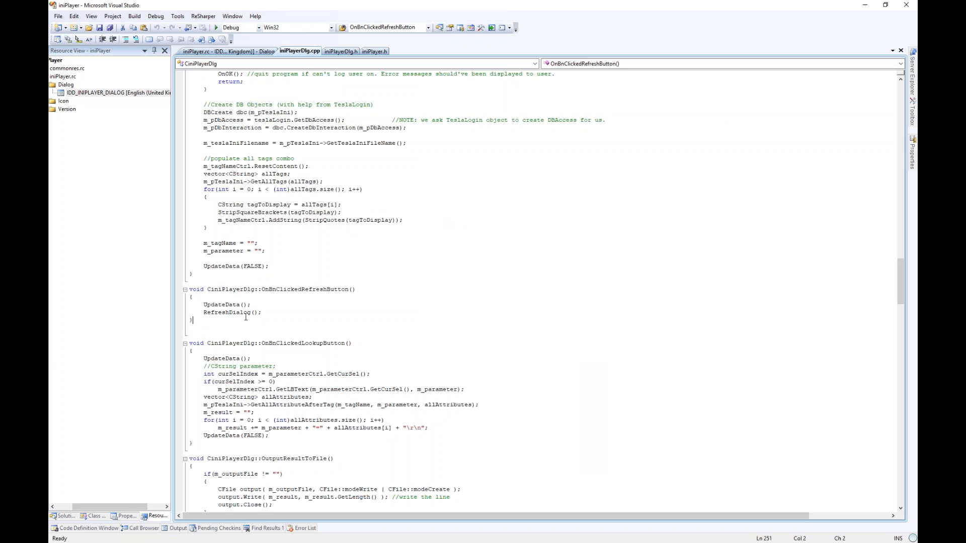
{"action": "left_click", "coordinate": [219, 302]}
{"action": "key", "text": "F12"}
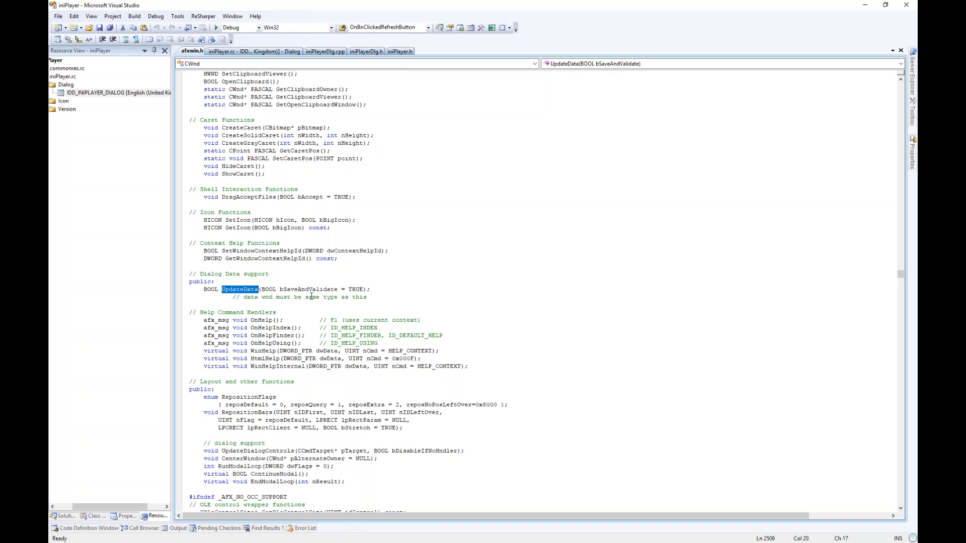
{"action": "key", "text": "ctrl+Tab"}
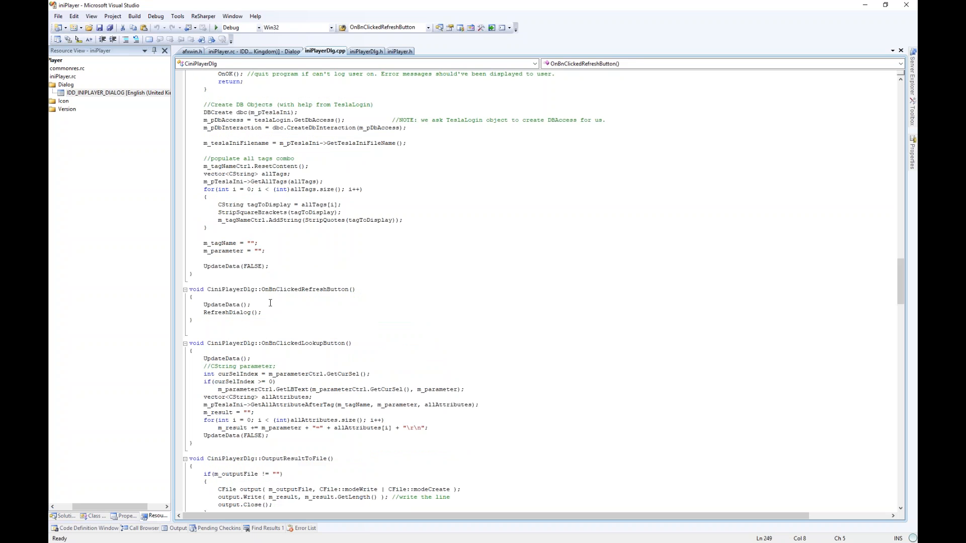
{"action": "left_click", "coordinate": [263, 305]}
- Check the Tag Name, Parameter and results controls, then go to RefreshDialog's definition
{"action": "key", "text": "ctrl+Tab"}
{"action": "key", "text": "ctrl+Tab"}
{"action": "key", "text": "ctrl+Tab"}
{"action": "key", "text": "ctrl+Tab"}
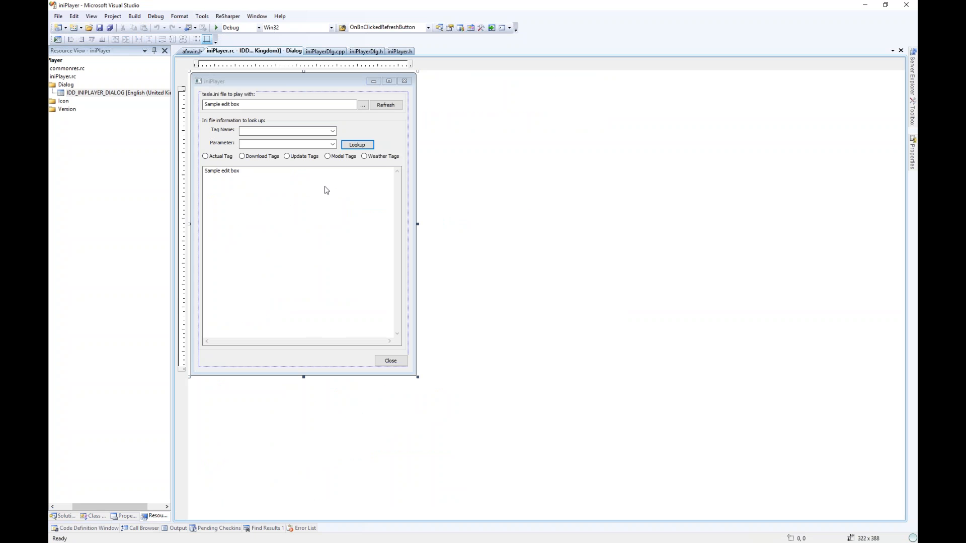
{"action": "left_click", "coordinate": [291, 132]}
{"action": "left_click", "coordinate": [291, 146]}
{"action": "left_click", "coordinate": [280, 189]}
{"action": "left_click", "coordinate": [325, 52]}
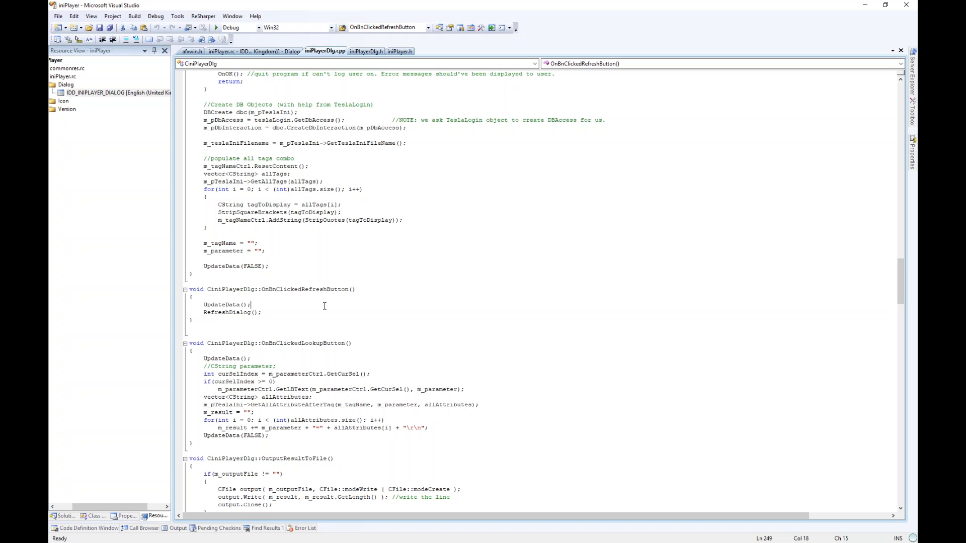
{"action": "left_click", "coordinate": [230, 313]}
{"action": "key", "text": "F12"}
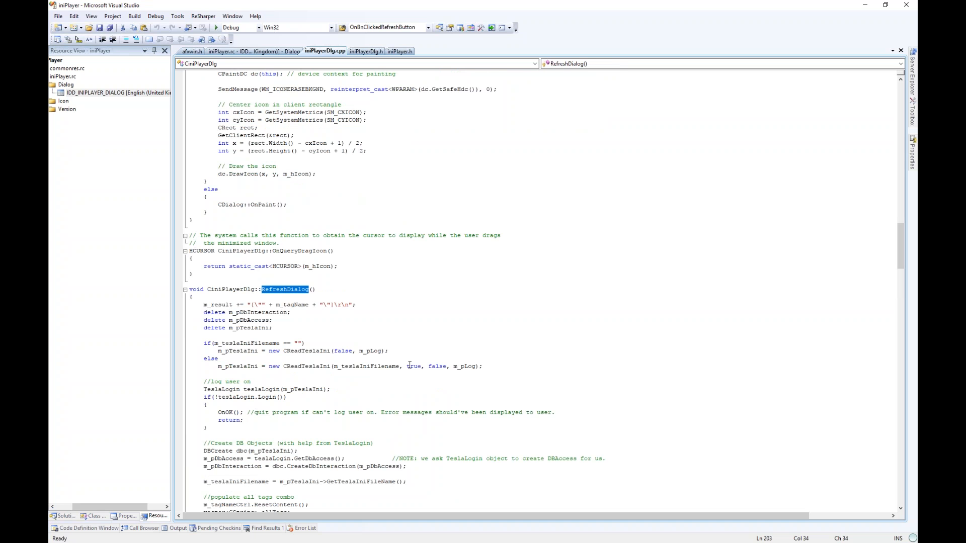
- Scroll through RefreshDialog and match m_tagName to the Tag Name combo box
{"action": "scroll", "coordinate": [417, 362], "scroll_direction": "down", "scroll_amount": 4}
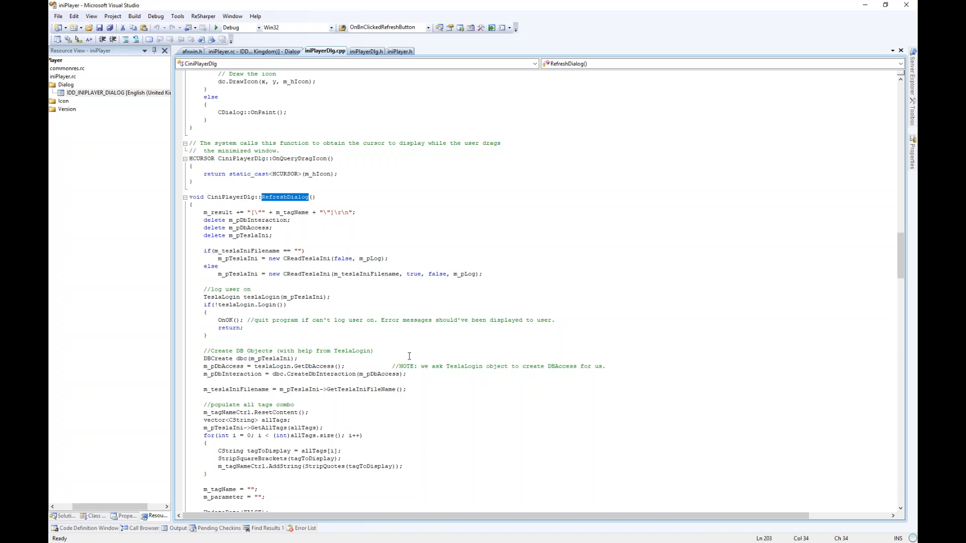
{"action": "scroll", "coordinate": [409, 357], "scroll_direction": "down", "scroll_amount": 5}
{"action": "scroll", "coordinate": [409, 356], "scroll_direction": "up", "scroll_amount": 3}
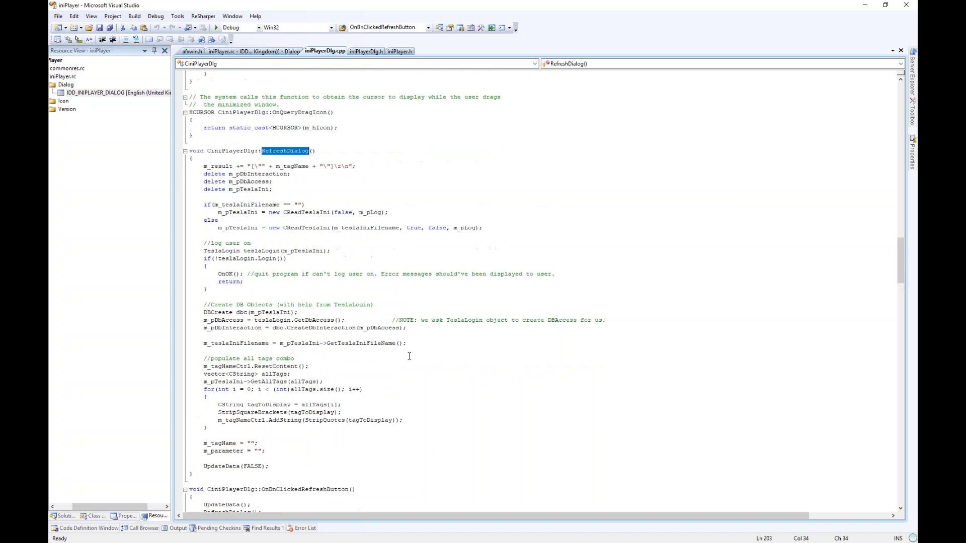
{"action": "left_click", "coordinate": [296, 167]}
{"action": "key", "text": "ctrl+Tab"}
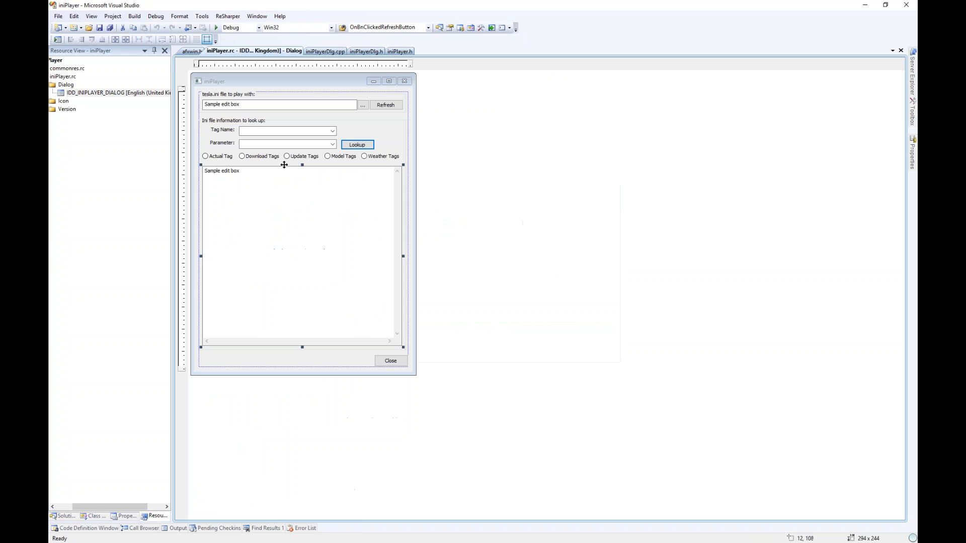
{"action": "left_click", "coordinate": [269, 133]}
{"action": "left_click", "coordinate": [324, 51]}
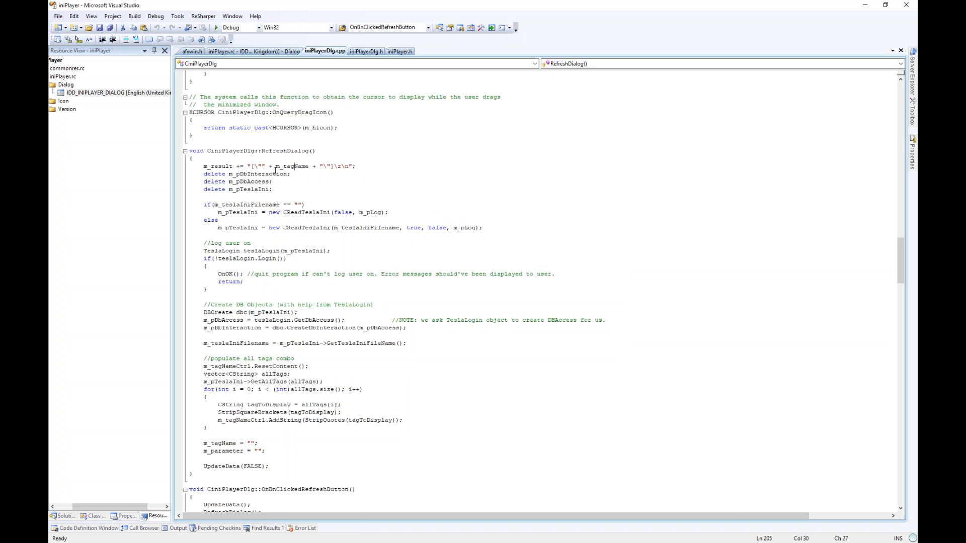
- Inspect the m_result line and the three delete statements in RefreshDialog
{"action": "left_click_drag", "start_coordinate": [255, 167], "coordinate": [261, 166]}
{"action": "left_click", "coordinate": [286, 190]}
{"action": "left_click_drag", "start_coordinate": [218, 174], "coordinate": [245, 191]}
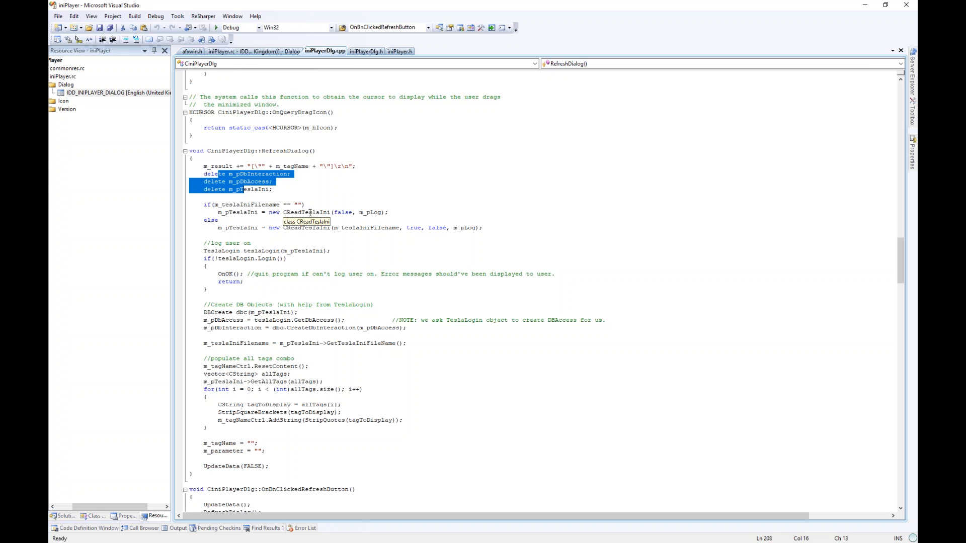
{"action": "left_click", "coordinate": [280, 205]}
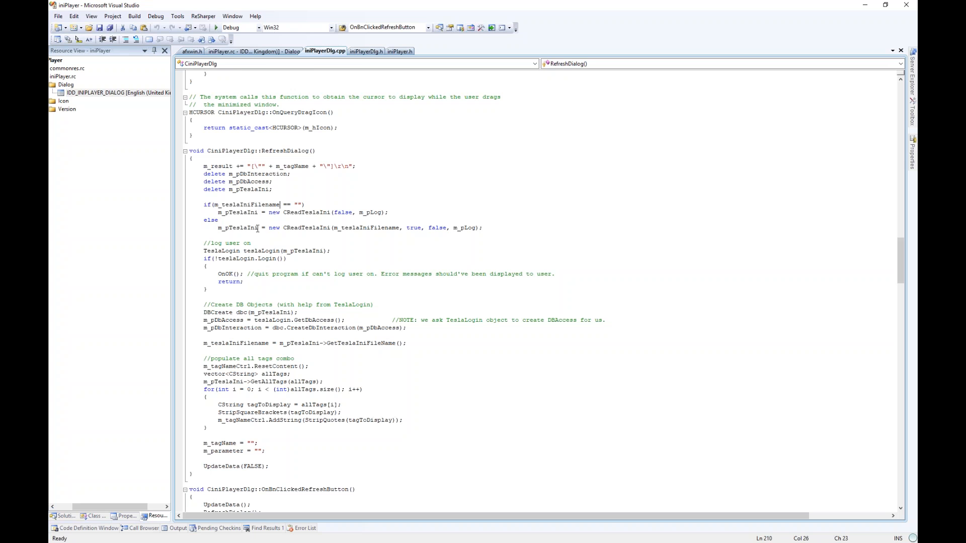
- Compare the tesla.ini file edit box with the code and select CReadTeslaIni
{"action": "key", "text": "ctrl+Tab"}
{"action": "left_click", "coordinate": [249, 105]}
{"action": "key", "text": "ctrl+Tab"}
{"action": "scroll", "coordinate": [272, 450], "scroll_direction": "down", "scroll_amount": 1}
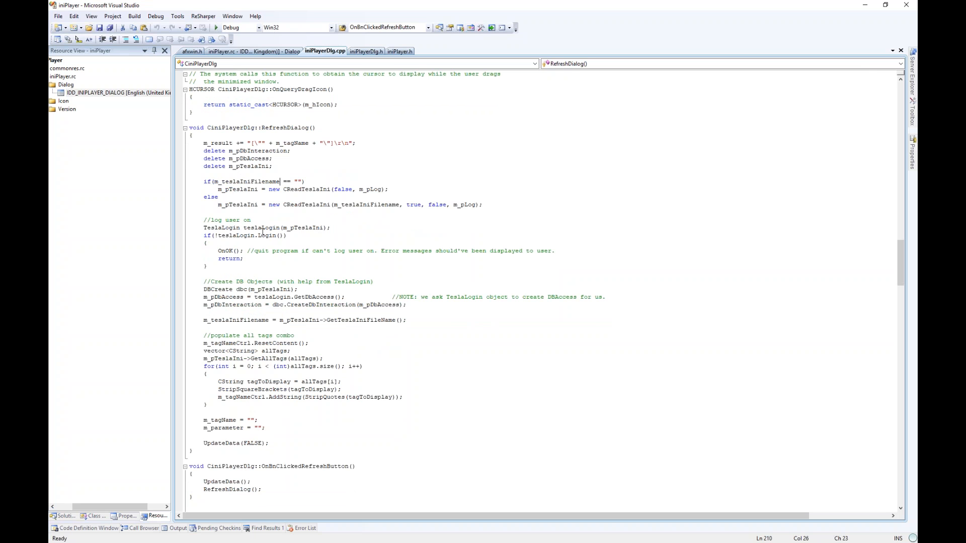
{"action": "double_click", "coordinate": [298, 189]}
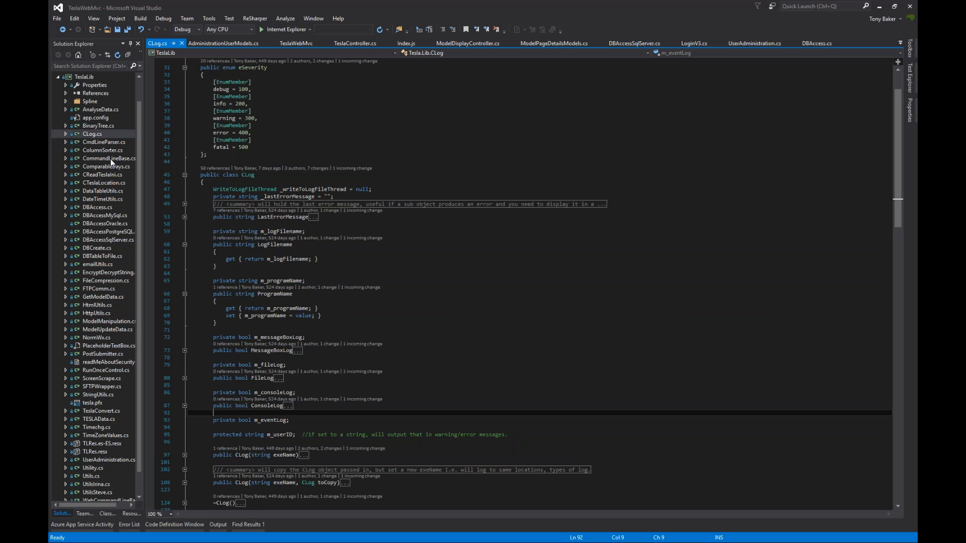
- Open CReadTeslaIni.cs in TeslaWebMvc and compare it with iniPlayer's CReadTeslaIni constructor calls
{"action": "double_click", "coordinate": [106, 174]}
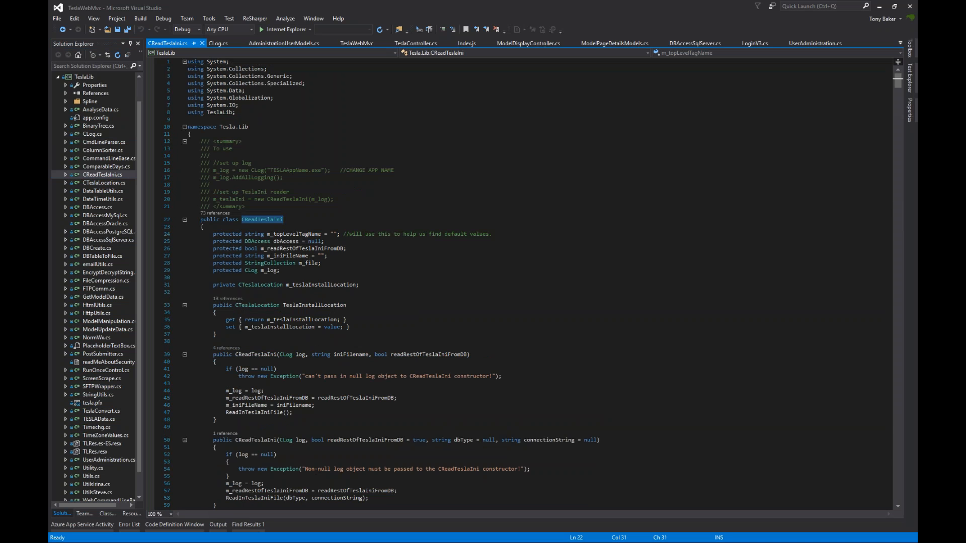
{"action": "key", "text": "alt+Tab"}
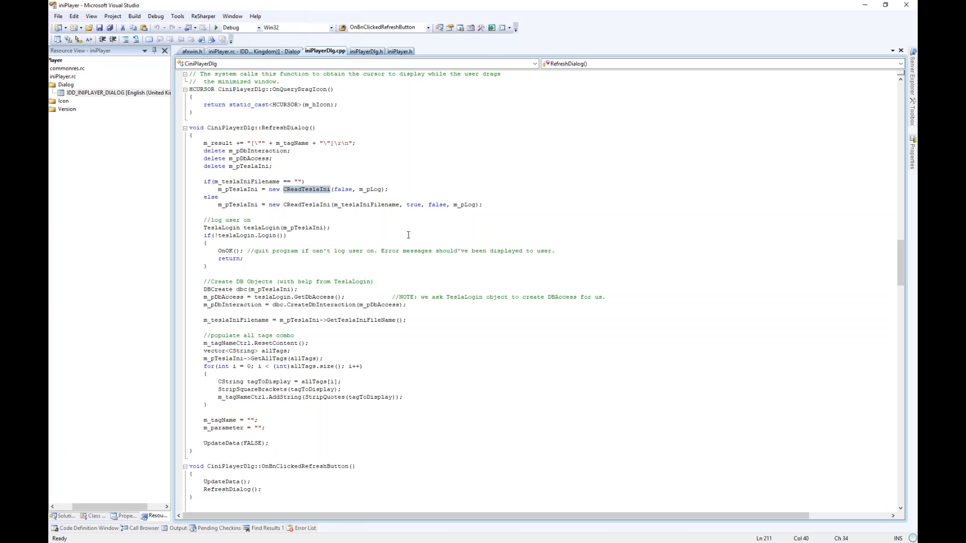
{"action": "left_click", "coordinate": [298, 205]}
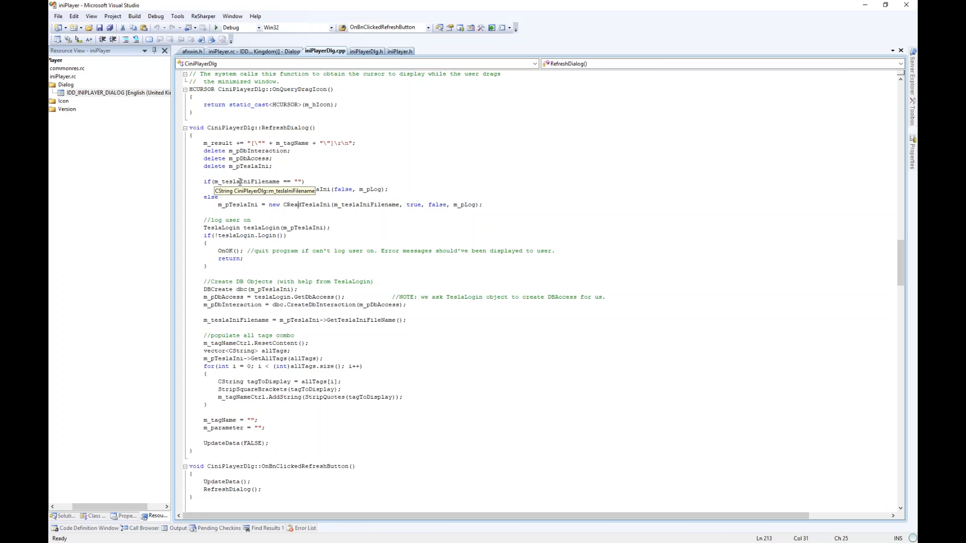
{"action": "left_click_drag", "start_coordinate": [291, 189], "coordinate": [346, 192]}
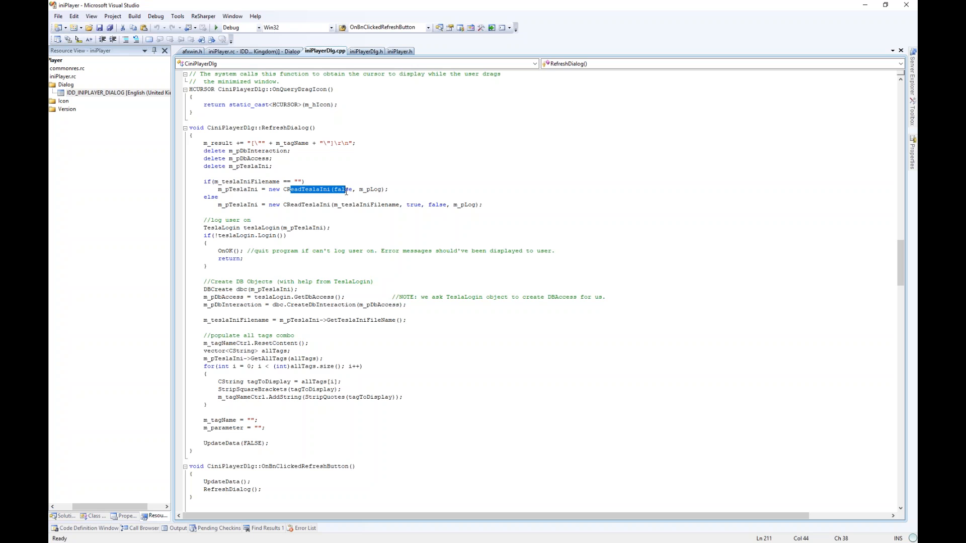
{"action": "left_click", "coordinate": [344, 219]}
{"action": "mouse_move", "coordinate": [361, 206]}
{"action": "scroll", "coordinate": [387, 220], "scroll_direction": "down", "scroll_amount": 1}
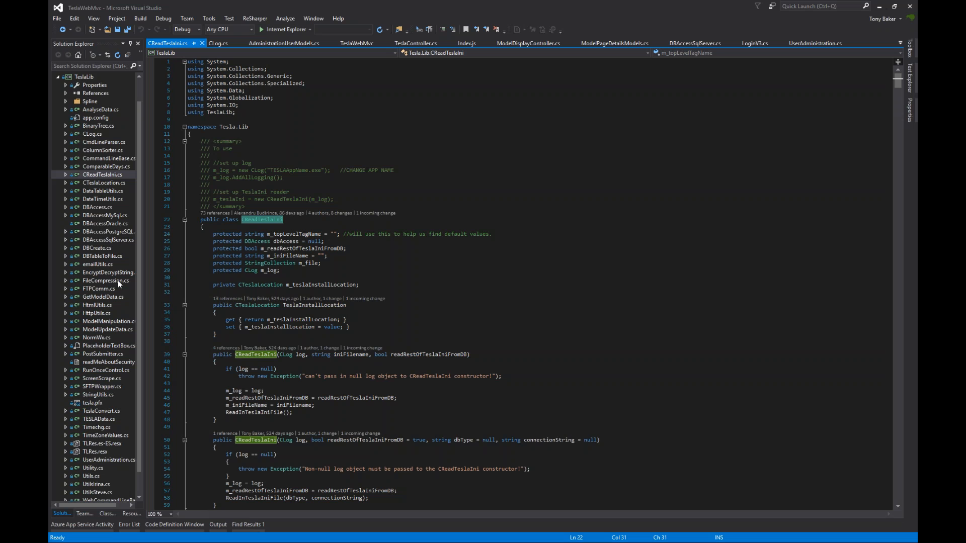
- Collapse TeslaLib to list the four projects and expand LoginV3
{"action": "left_click", "coordinate": [56, 75]}
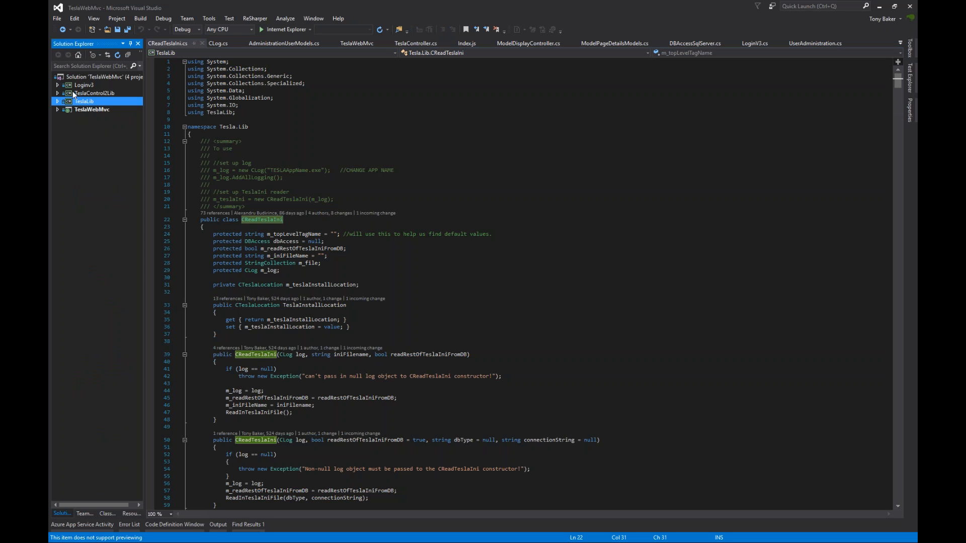
{"action": "double_click", "coordinate": [74, 88]}
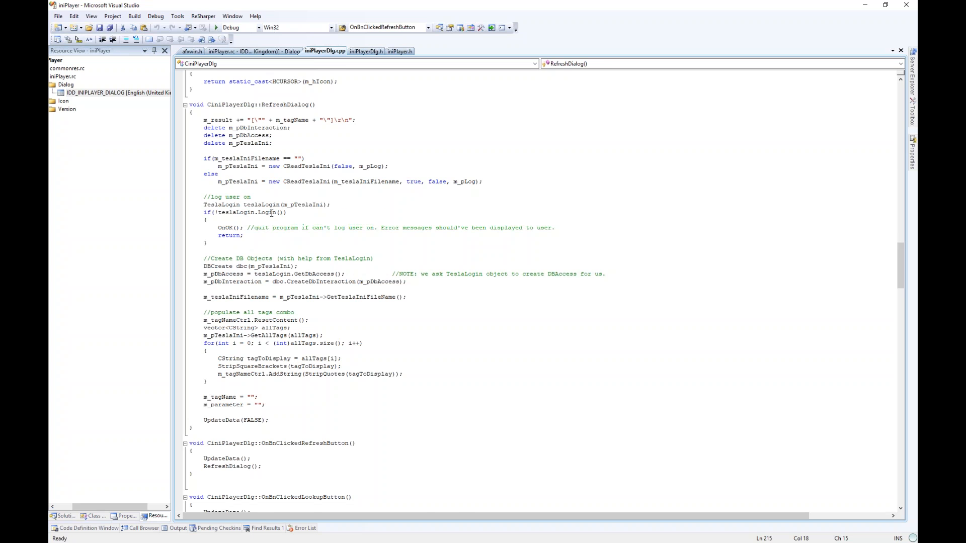
- Review RefreshDialog's log-on code, selecting m_pDbAccess and m_teslaIniFilename
{"action": "scroll", "coordinate": [254, 270], "scroll_direction": "down", "scroll_amount": 2}
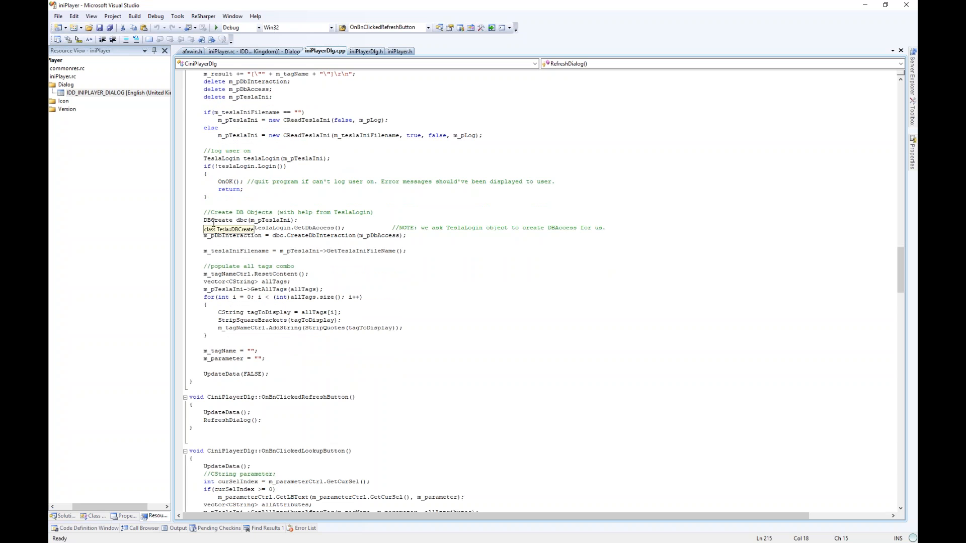
{"action": "left_click", "coordinate": [269, 250]}
{"action": "double_click", "coordinate": [235, 227]}
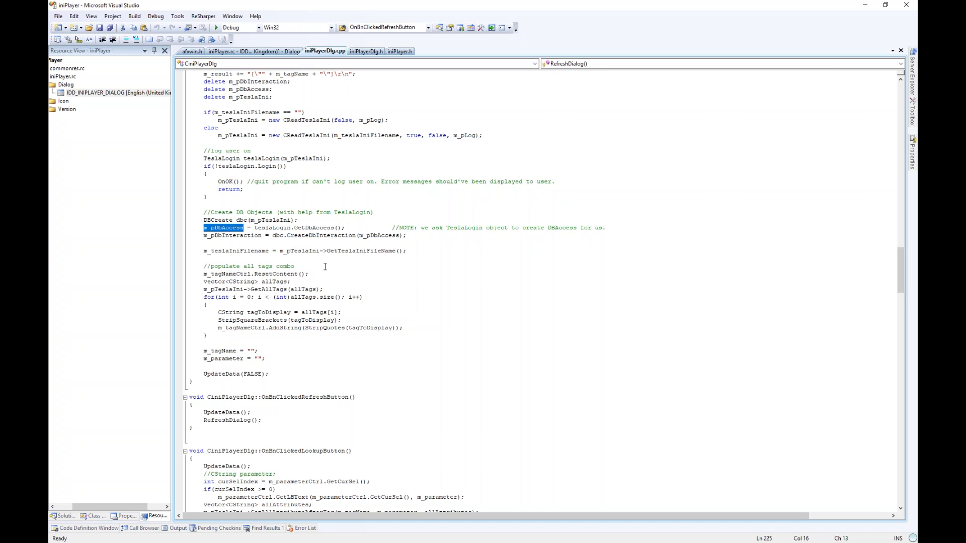
{"action": "scroll", "coordinate": [324, 266], "scroll_direction": "down", "scroll_amount": 2}
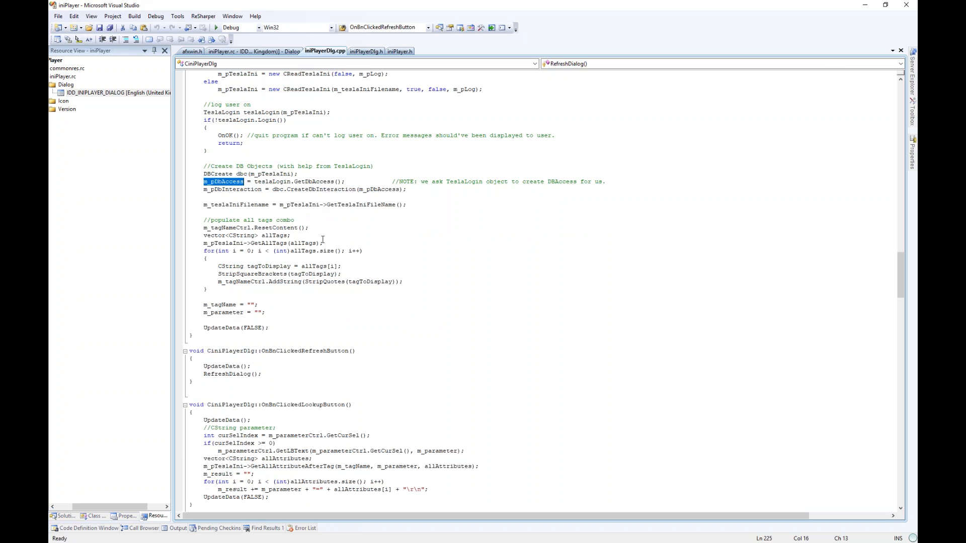
{"action": "left_click", "coordinate": [323, 239]}
{"action": "double_click", "coordinate": [245, 204]}
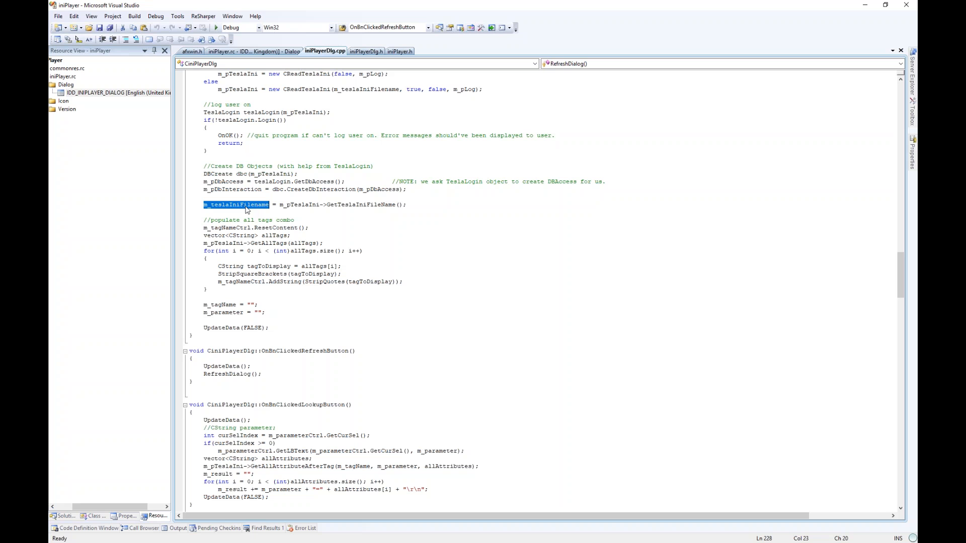
{"action": "mouse_move", "coordinate": [306, 205]}
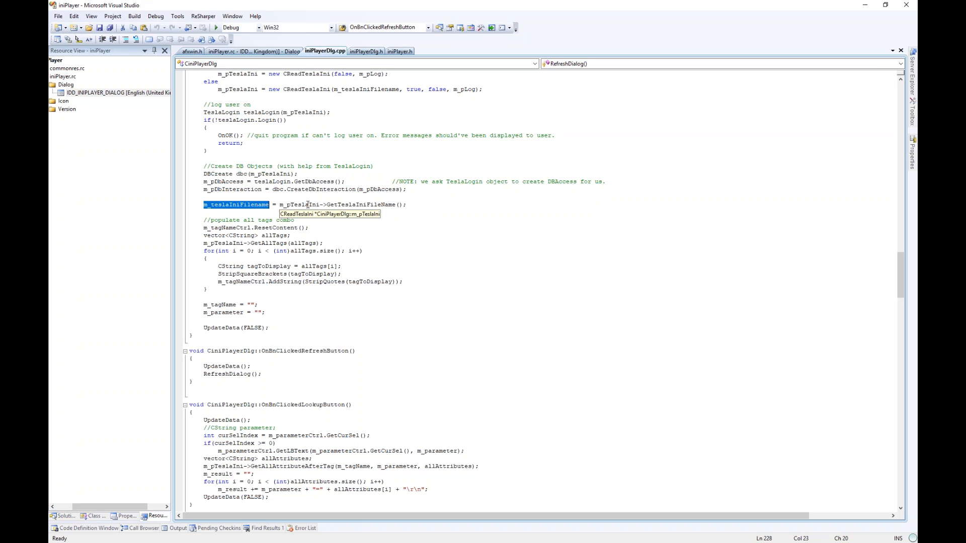
- Match the m_tagNameCtrl variable against the Tag Name combo in the dialog layout
{"action": "key", "text": "ctrl+Tab"}
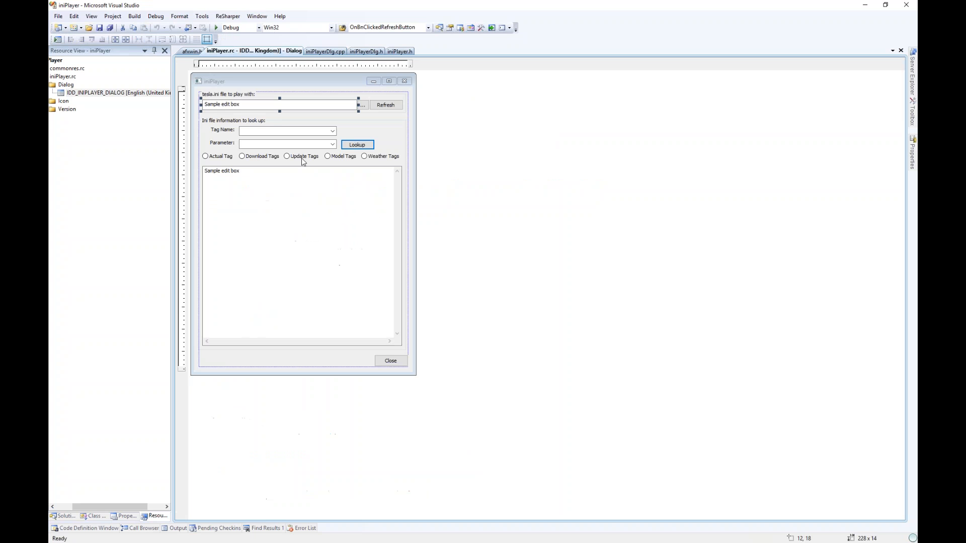
{"action": "key", "text": "ctrl+Tab"}
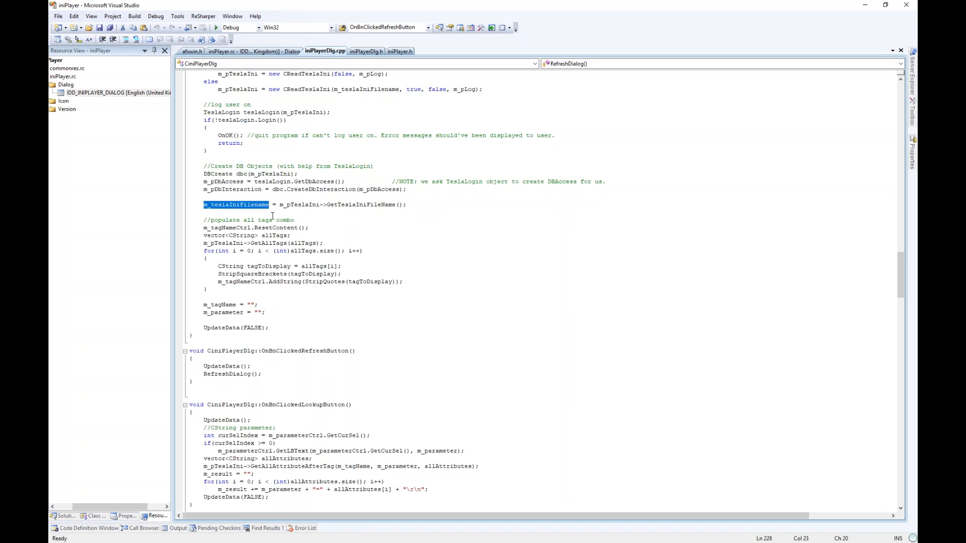
{"action": "scroll", "coordinate": [274, 231], "scroll_direction": "down", "scroll_amount": 1}
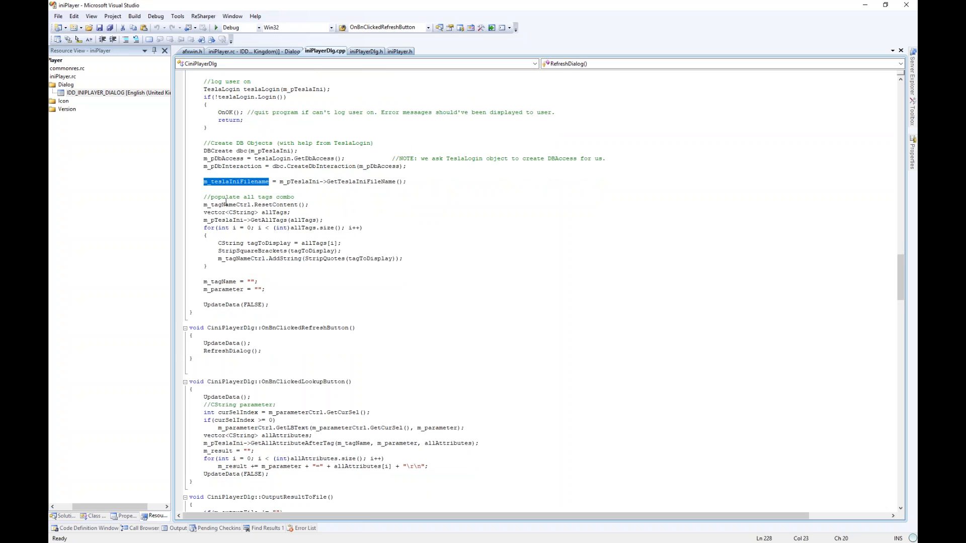
{"action": "double_click", "coordinate": [226, 204]}
{"action": "left_click", "coordinate": [232, 205]}
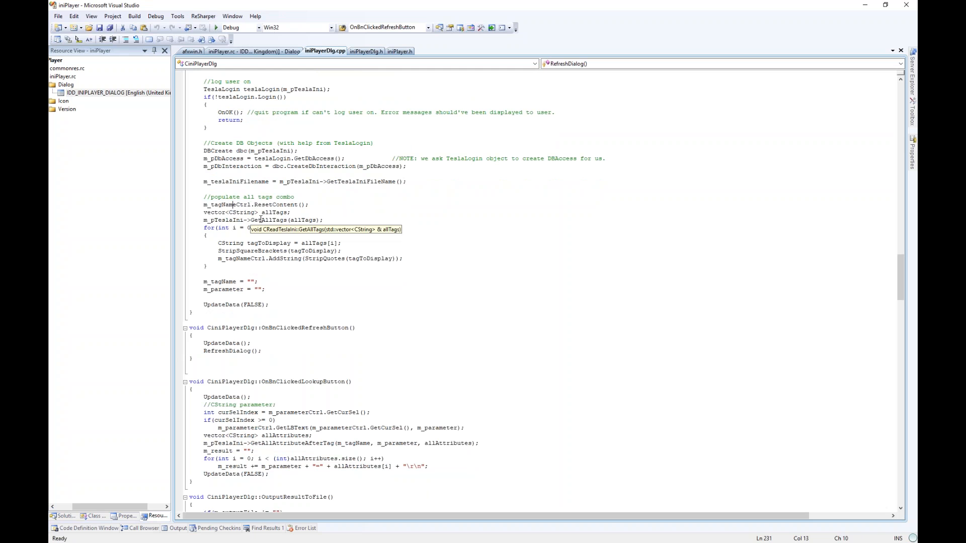
{"action": "key", "text": "ctrl+Tab"}
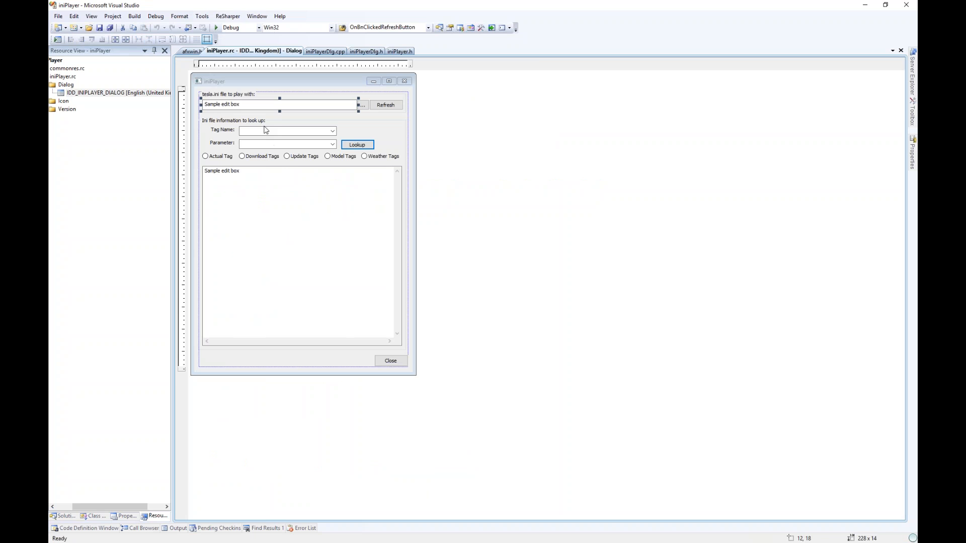
{"action": "key", "text": "ctrl+Tab"}
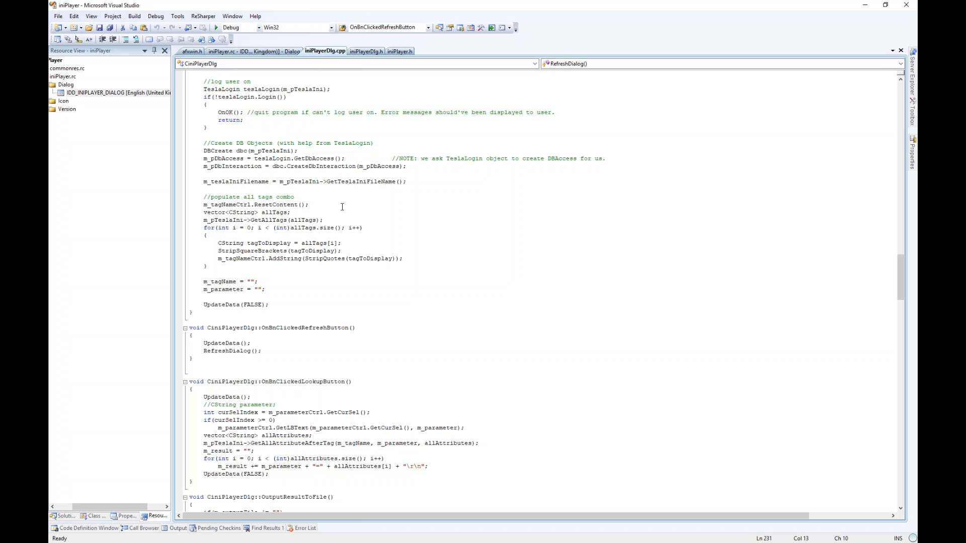
- Check the allTags declaration, then expand TeslaLib in the TeslaWebMvc solution
{"action": "left_click", "coordinate": [219, 215]}
{"action": "left_click", "coordinate": [275, 213]}
{"action": "mouse_move", "coordinate": [281, 222]}
{"action": "double_click", "coordinate": [93, 174]}
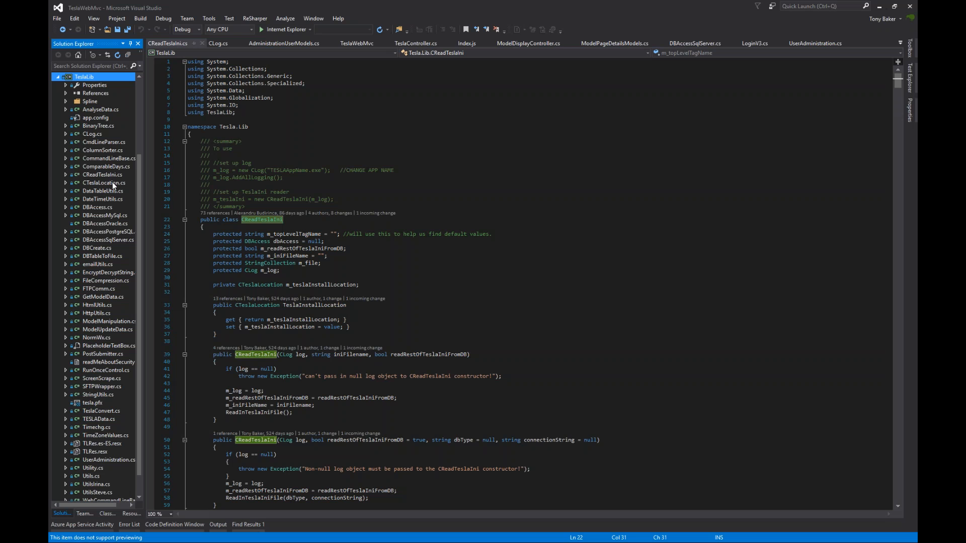
- Search CReadTeslaIni.cs for 'getallta' and select the GetAllTags method name
{"action": "left_click", "coordinate": [330, 199]}
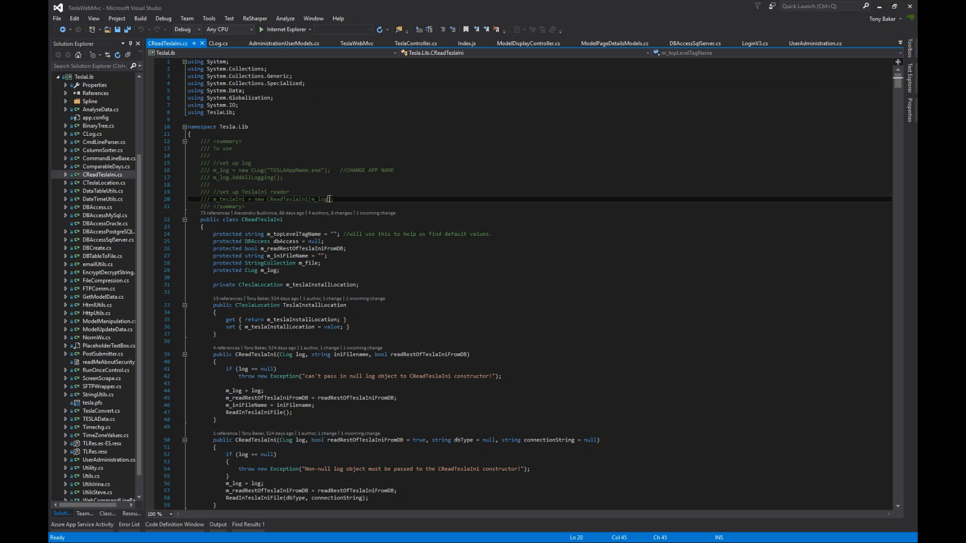
{"action": "key", "text": "ctrl+f"}
{"action": "type", "text": "getallta"}
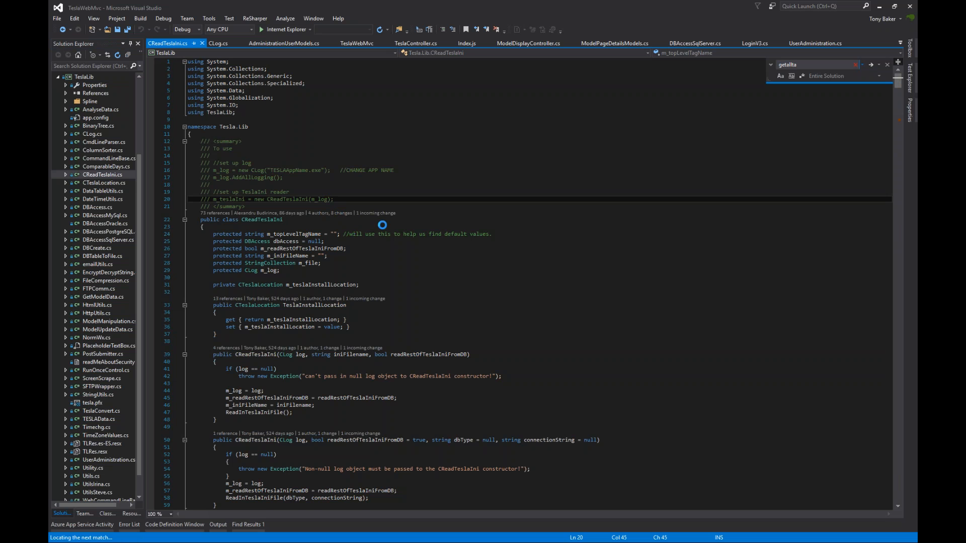
{"action": "left_click", "coordinate": [339, 289]}
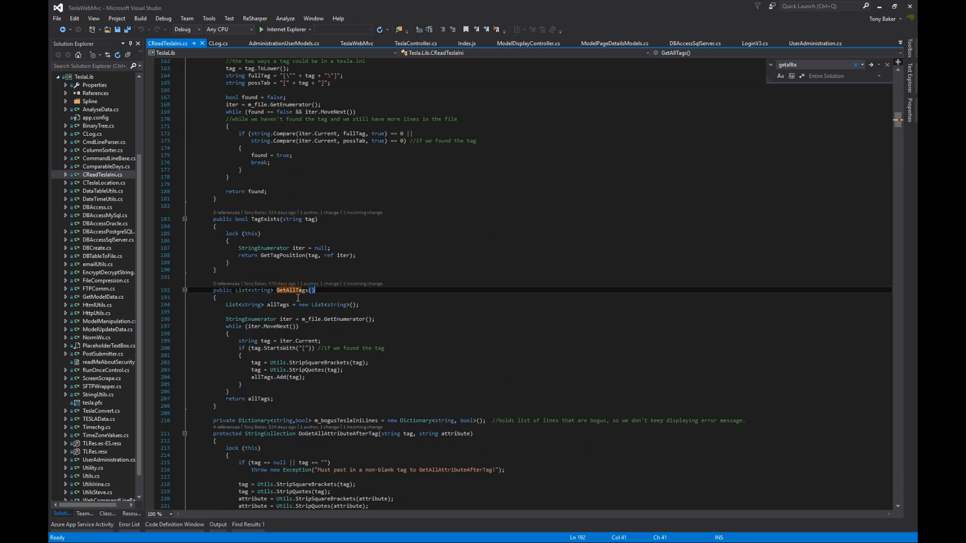
{"action": "double_click", "coordinate": [294, 290]}
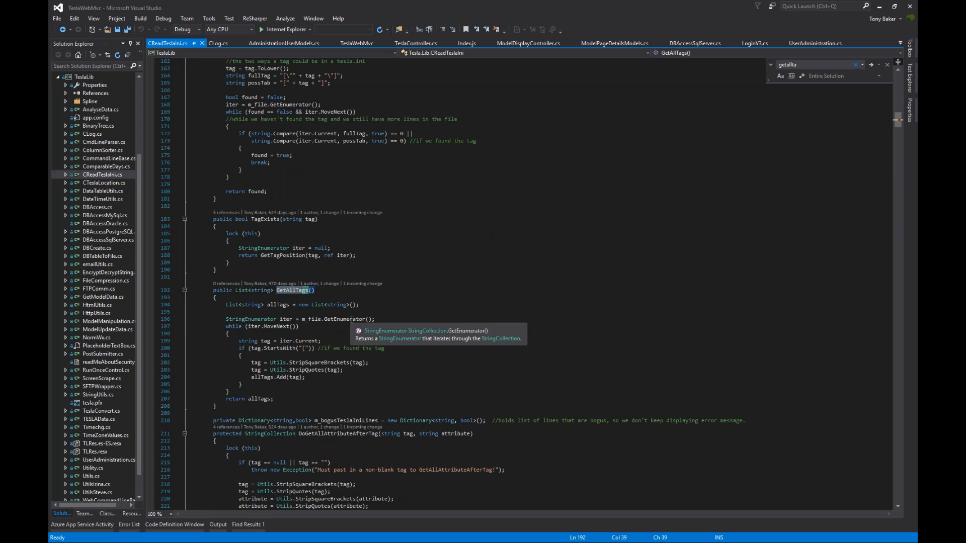
{"action": "key", "text": "alt+Tab"}
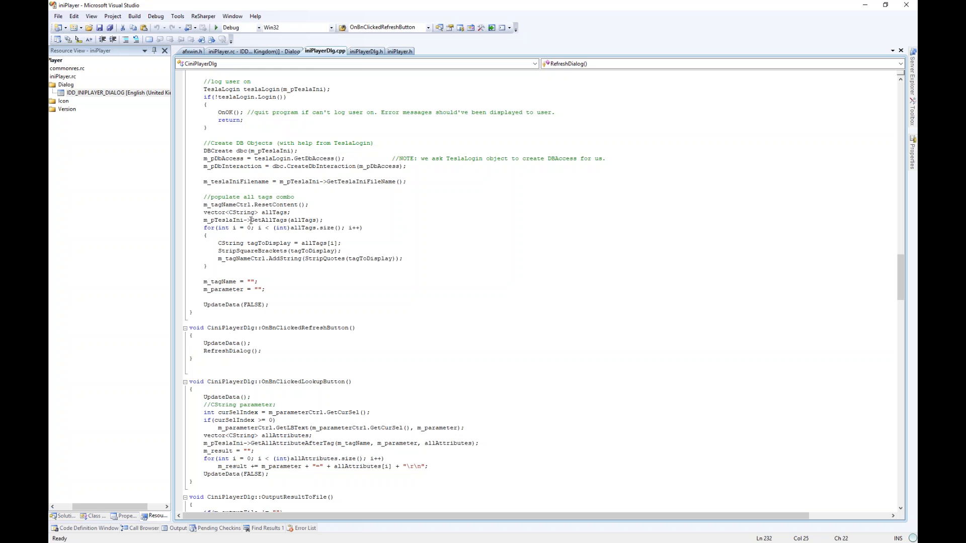
- Examine the m_pTeslaIni->GetAllTags call on line 233
{"action": "left_click_drag", "start_coordinate": [250, 220], "coordinate": [245, 222]}
{"action": "left_click", "coordinate": [257, 206]}
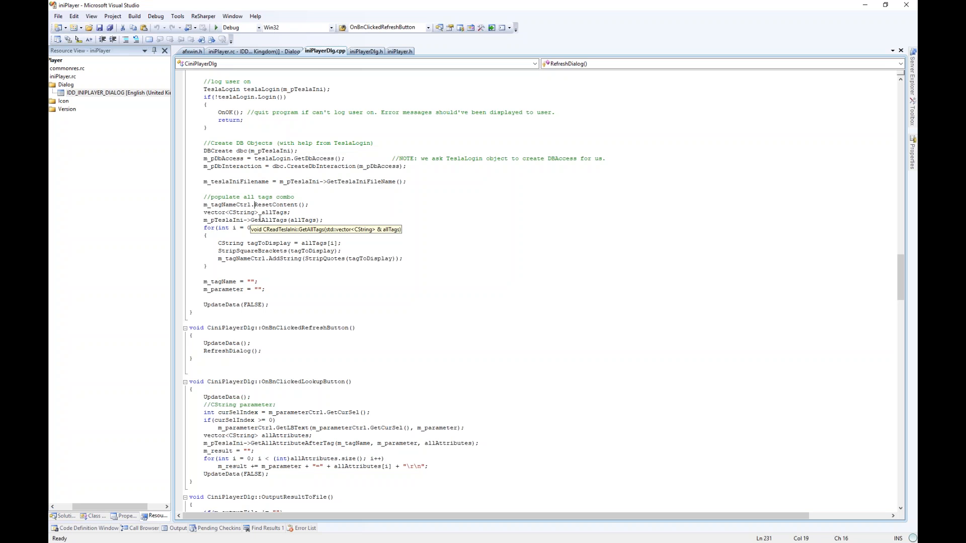
{"action": "left_click", "coordinate": [260, 217]}
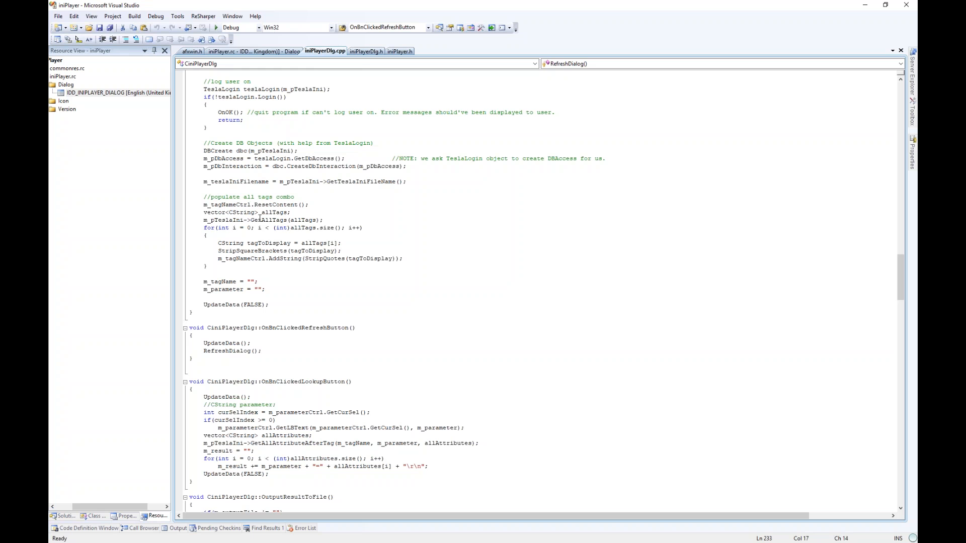
{"action": "left_click", "coordinate": [233, 220]}
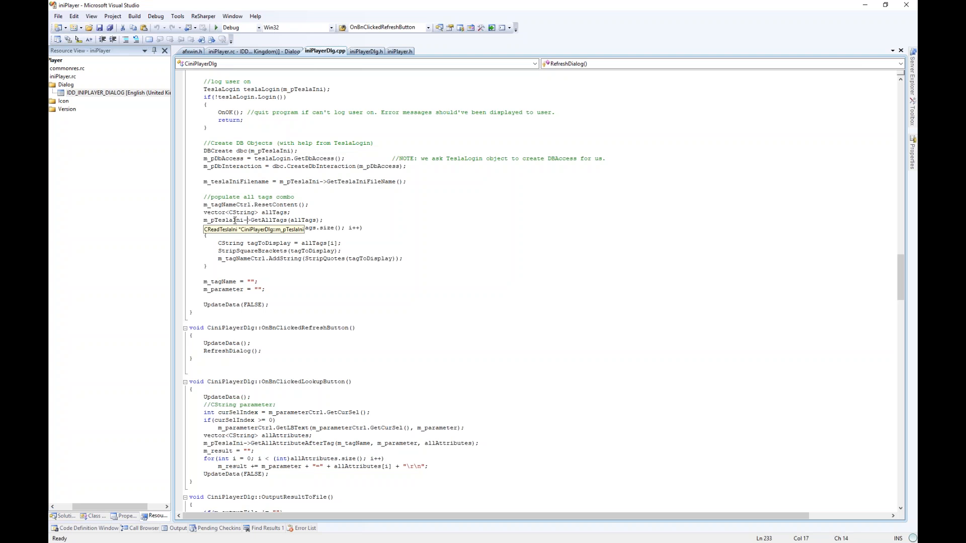
{"action": "left_click", "coordinate": [265, 220]}
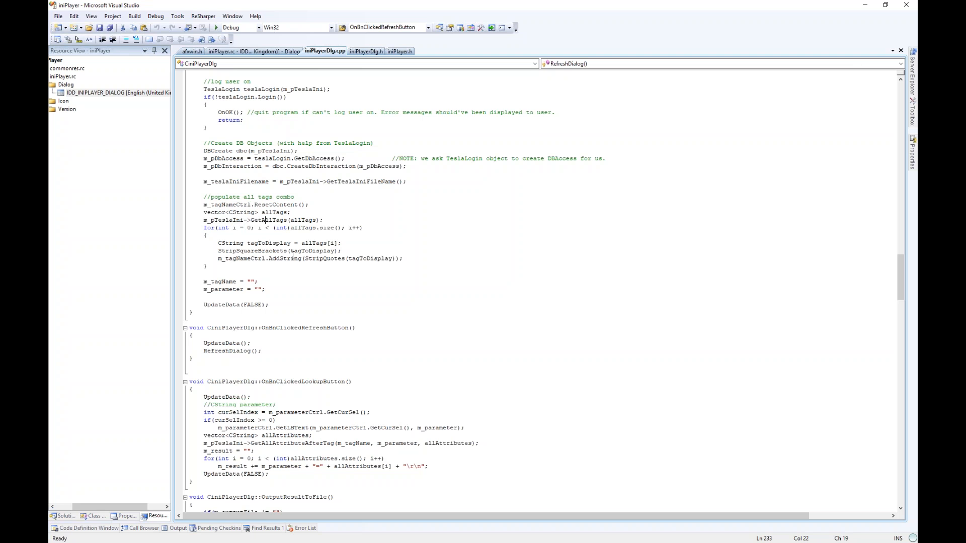
- Review the for-loop over allTags.size, then select the Tag Name combo box
{"action": "left_click_drag", "start_coordinate": [201, 228], "coordinate": [231, 271]}
{"action": "left_click", "coordinate": [232, 271]}
{"action": "left_click_drag", "start_coordinate": [291, 228], "coordinate": [334, 228]}
{"action": "left_click", "coordinate": [328, 234]}
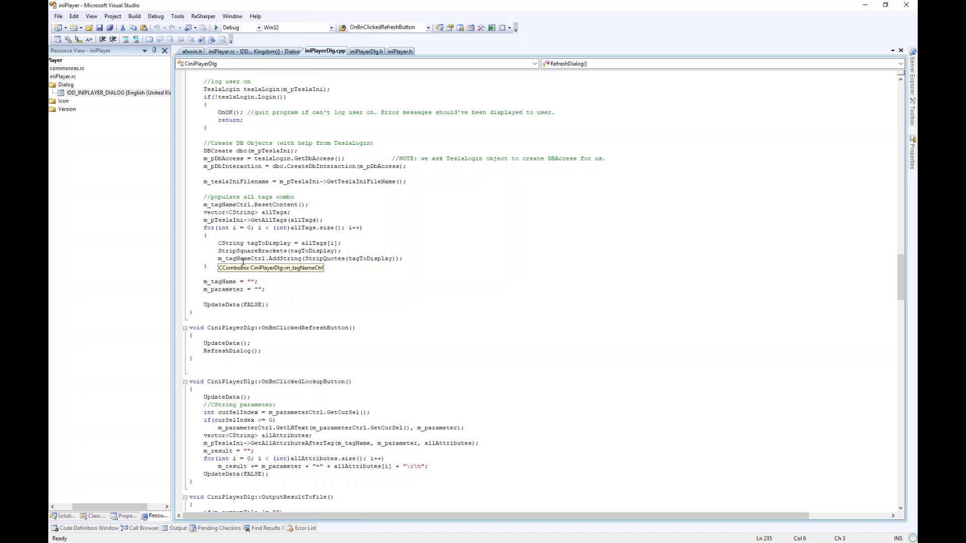
{"action": "key", "text": "ctrl+Tab"}
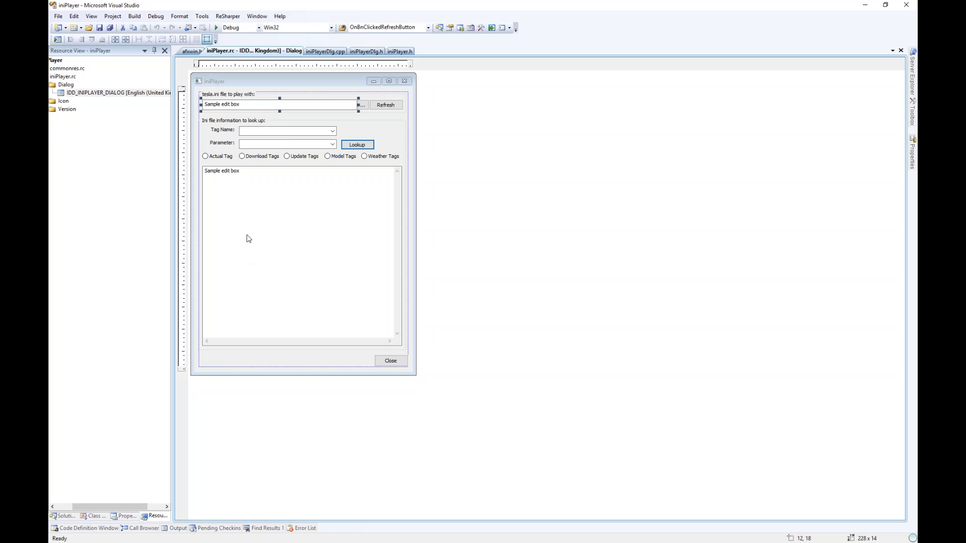
{"action": "left_click", "coordinate": [254, 132]}
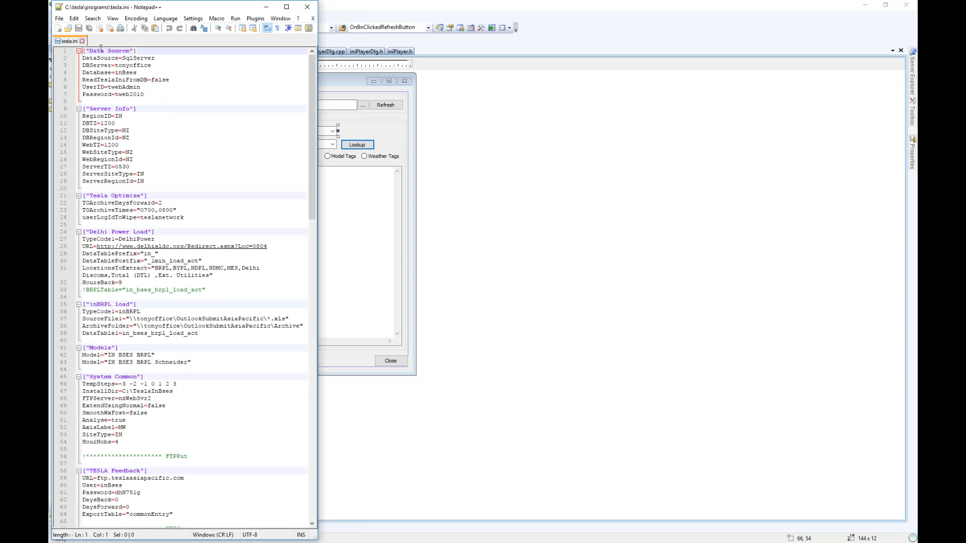
- Highlight the Server Info, Tesla Optimize and Delhi Power Load headers in tesla.ini
{"action": "left_click_drag", "start_coordinate": [141, 109], "coordinate": [86, 103]}
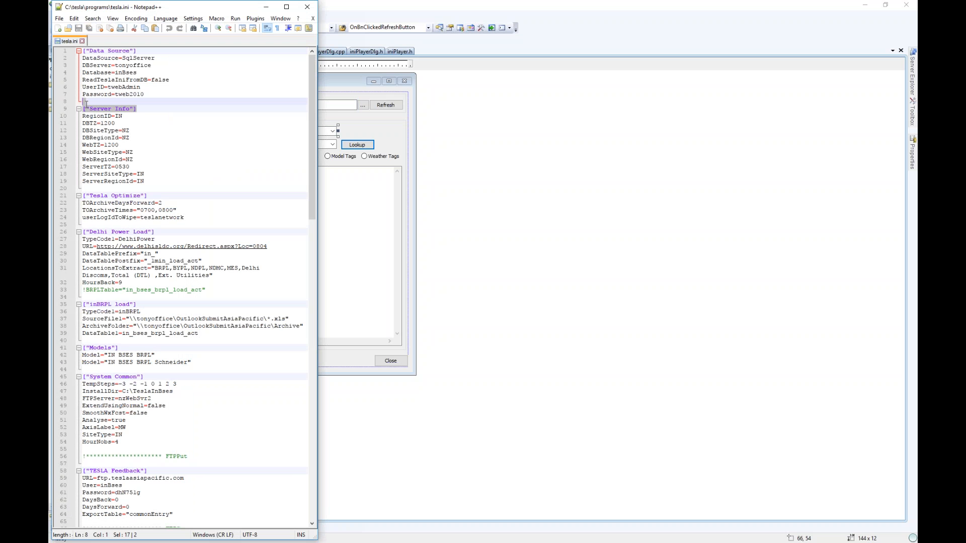
{"action": "left_click_drag", "start_coordinate": [163, 203], "coordinate": [83, 195]}
{"action": "left_click", "coordinate": [113, 196]}
{"action": "left_click_drag", "start_coordinate": [143, 195], "coordinate": [82, 196]}
{"action": "left_click_drag", "start_coordinate": [162, 230], "coordinate": [82, 232]}
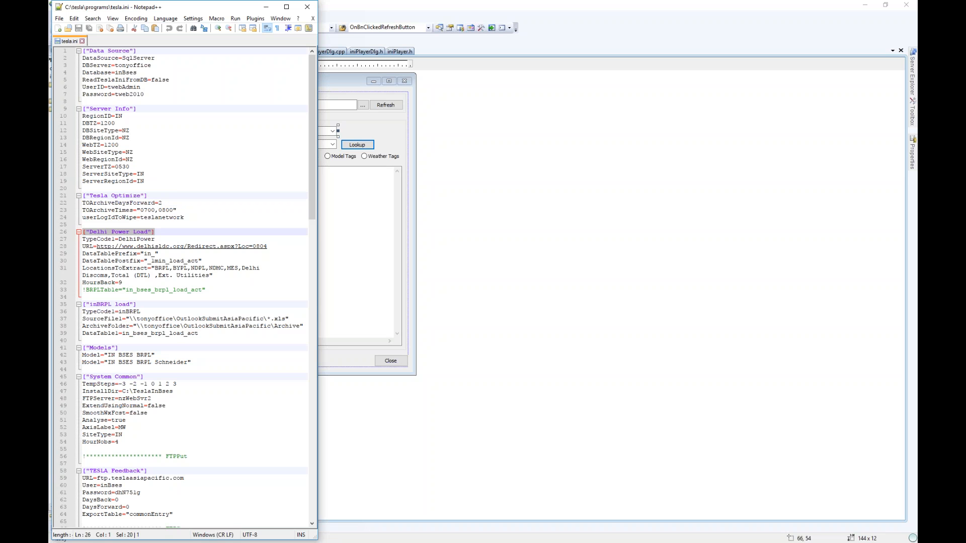
{"action": "left_click", "coordinate": [370, 228]}
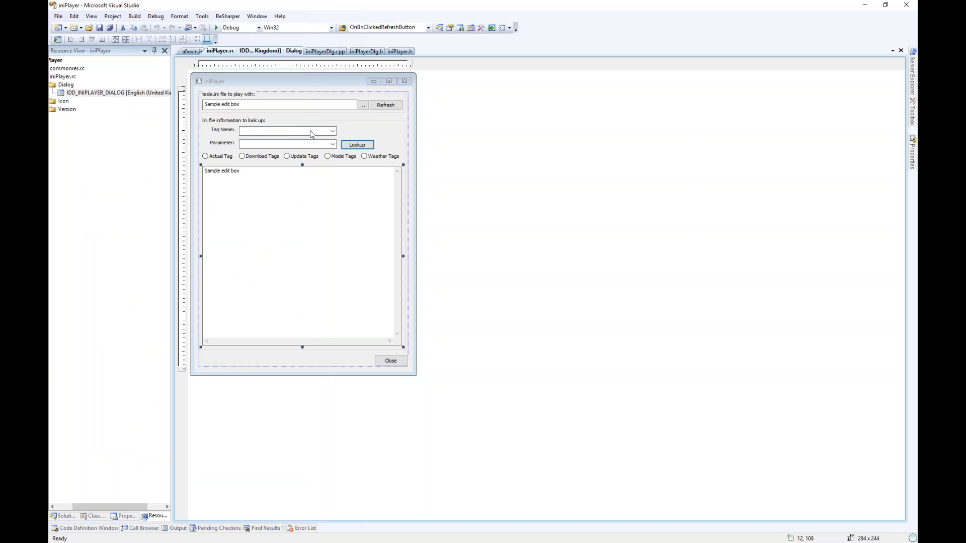
- Toggle between code and layout, checking the UpdateData call in iniPlayerDlg.cpp
{"action": "key", "text": "ctrl+Tab"}
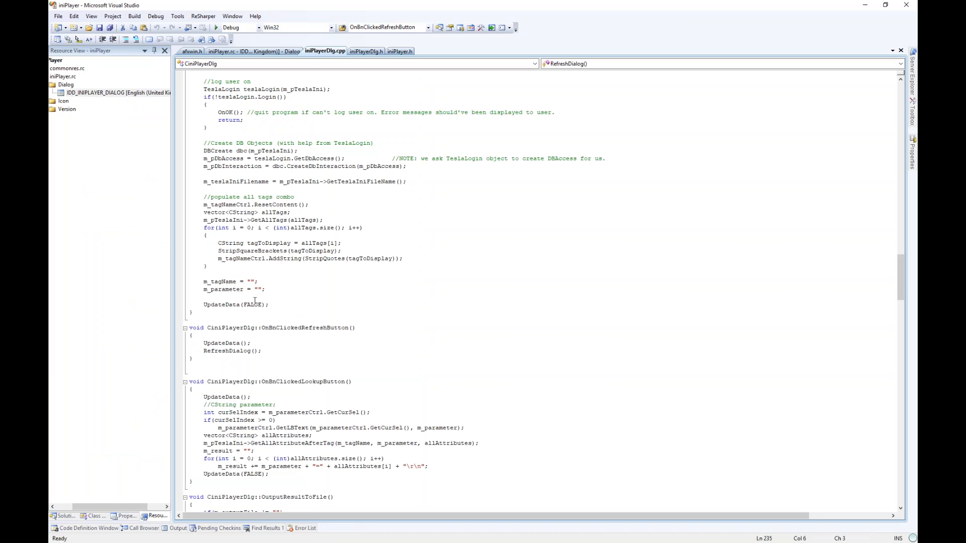
{"action": "double_click", "coordinate": [217, 305]}
{"action": "left_click", "coordinate": [251, 304]}
{"action": "key", "text": "ctrl+Tab"}
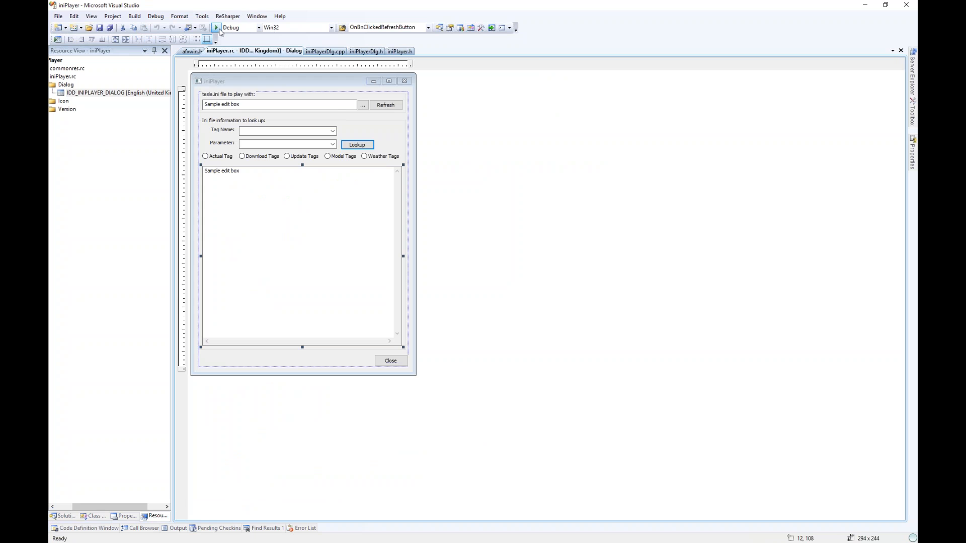
{"action": "key", "text": "ctrl+Tab"}
{"action": "scroll", "coordinate": [318, 199], "scroll_direction": "up", "scroll_amount": 5}
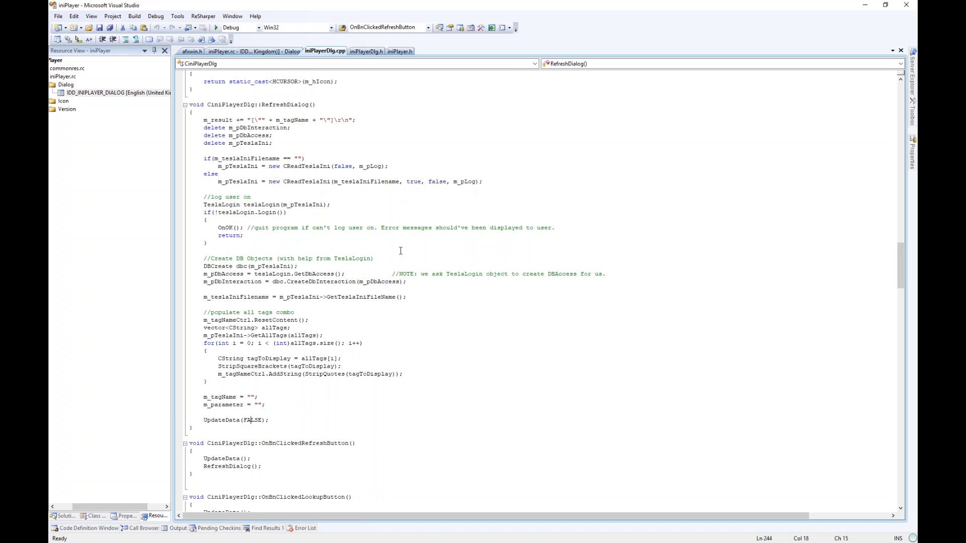
- Reopen the IDD_INIPLAYER_DIALOG layout, then highlight the GetAllTags call in RefreshDialog
{"action": "double_click", "coordinate": [119, 92]}
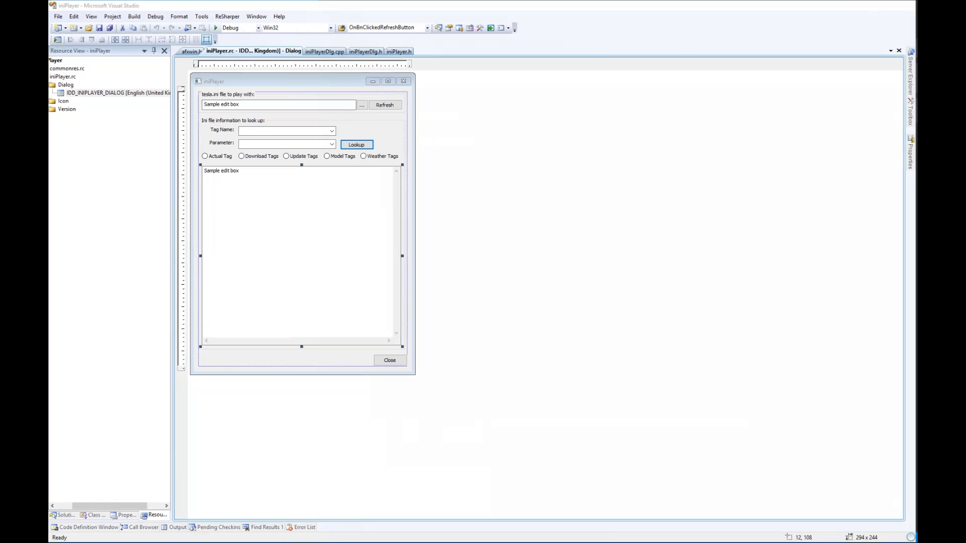
{"action": "key", "text": "ctrl+Tab"}
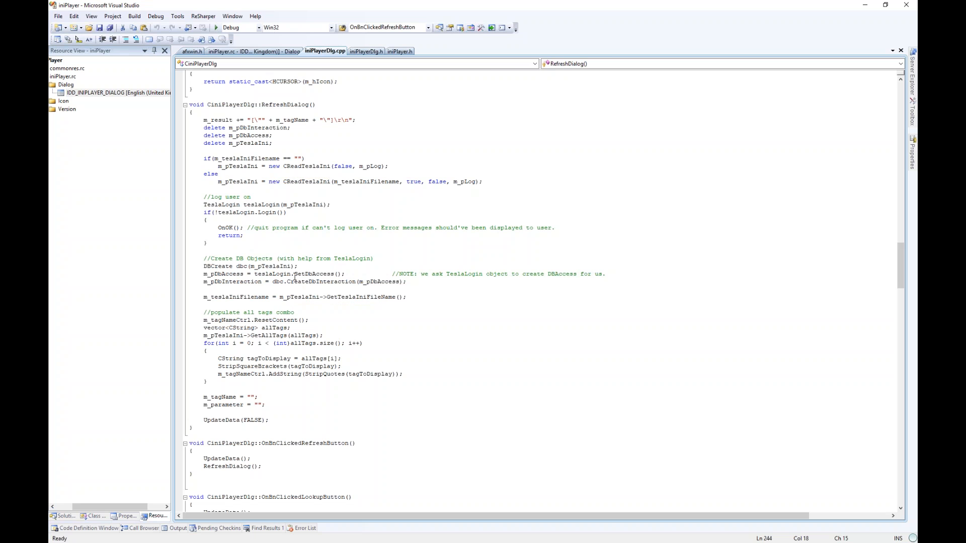
{"action": "double_click", "coordinate": [275, 336]}
{"action": "left_click", "coordinate": [283, 374]}
{"action": "scroll", "coordinate": [294, 230], "scroll_direction": "down", "scroll_amount": 7}
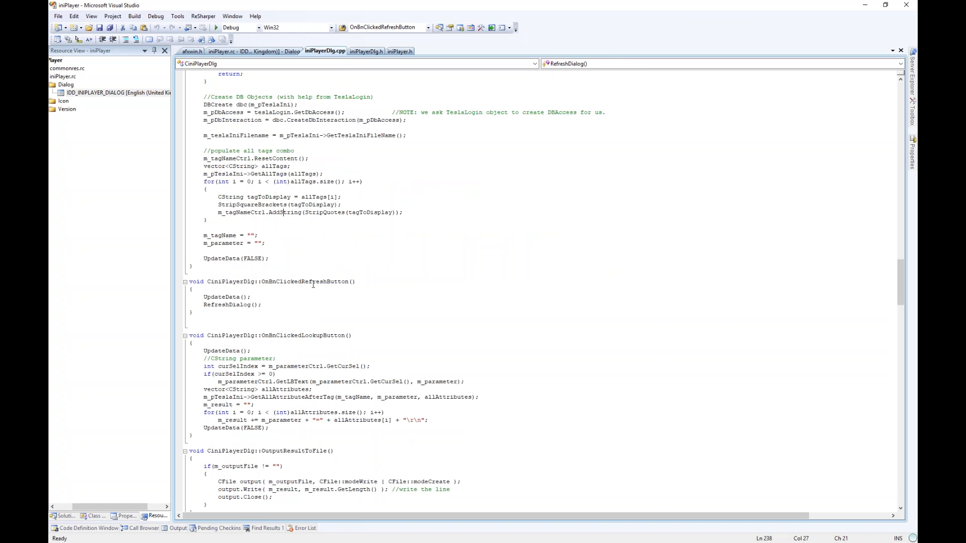
- Inspect the OnBnClickedRefreshButton handler, check the dialog layout, then move into OnBnClickedLookupButton
{"action": "double_click", "coordinate": [313, 282]}
{"action": "scroll", "coordinate": [314, 288], "scroll_direction": "down", "scroll_amount": 5}
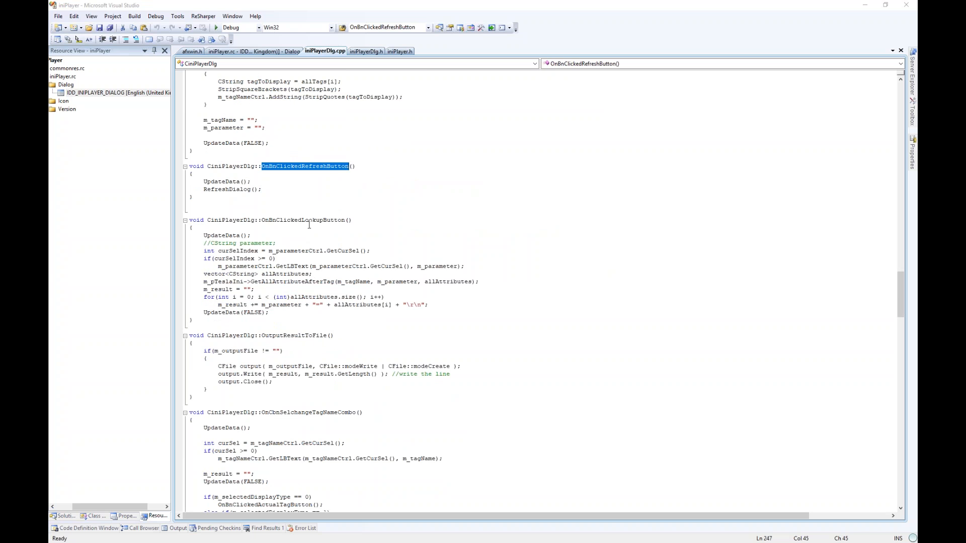
{"action": "key", "text": "ctrl+Tab"}
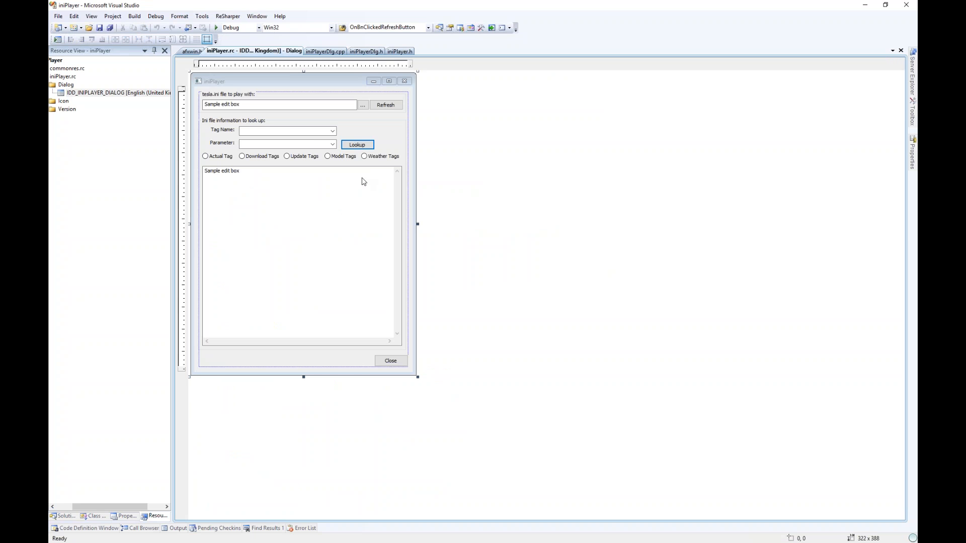
{"action": "key", "text": "ctrl+Tab"}
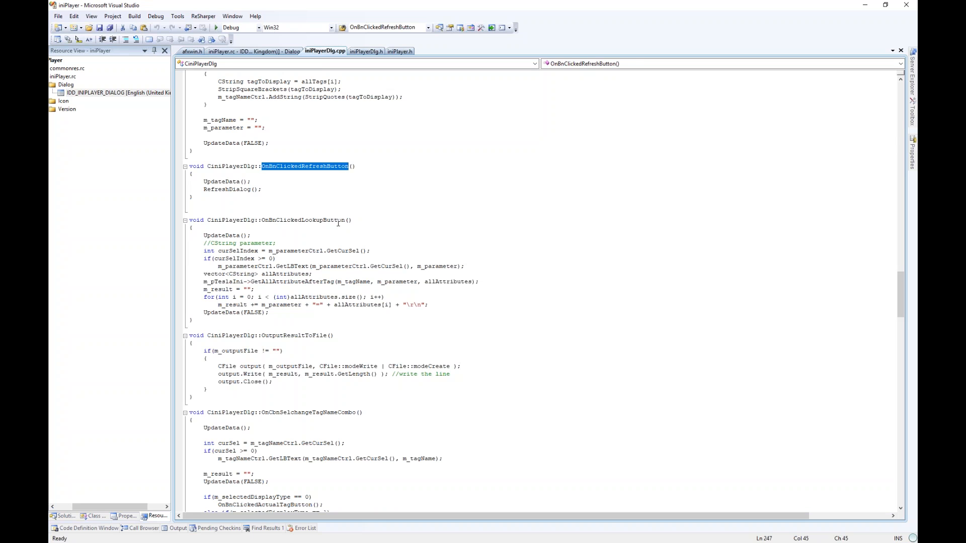
{"action": "left_click", "coordinate": [337, 226]}
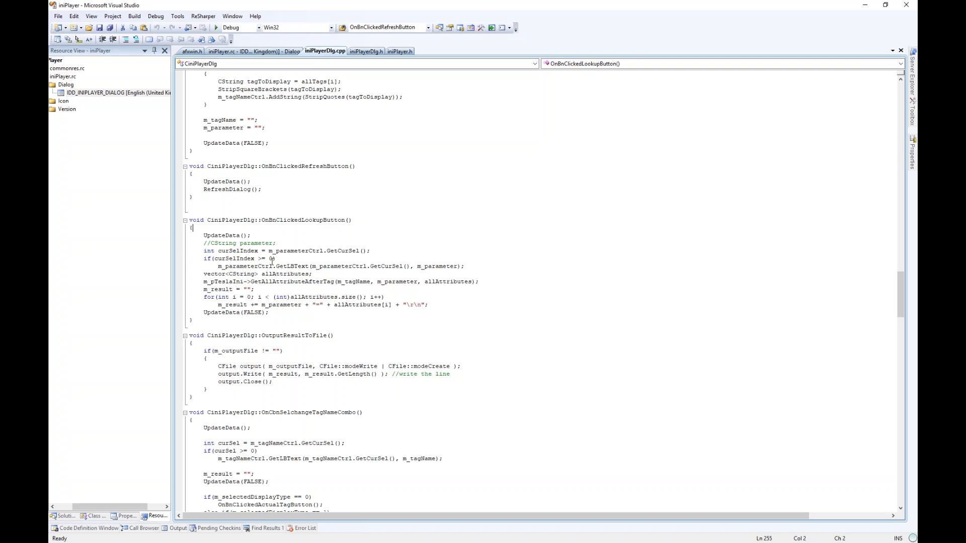
- Compare the m_parameterCtrl variable in iniPlayerDlg.cpp against the iniPlayer dialog layout
{"action": "left_click", "coordinate": [254, 51]}
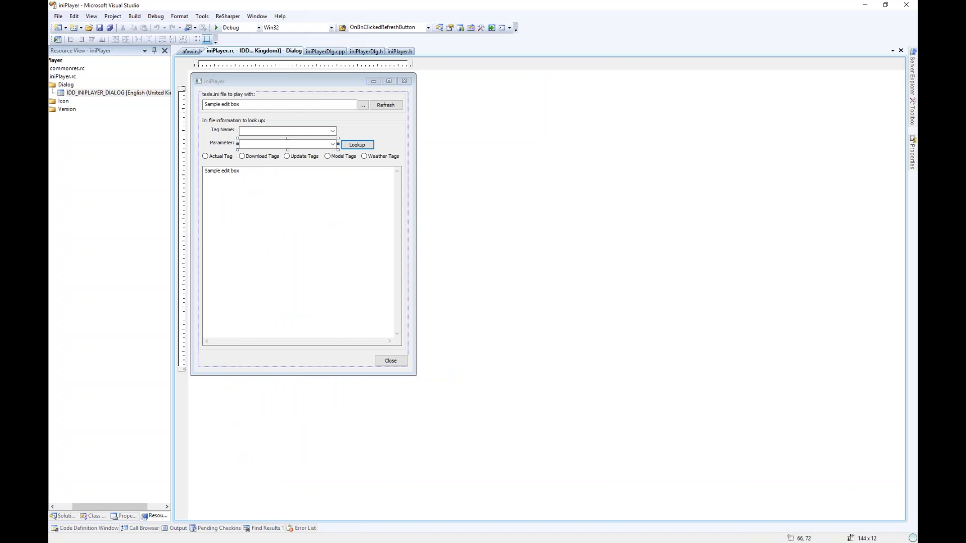
{"action": "key", "text": "ctrl+Tab"}
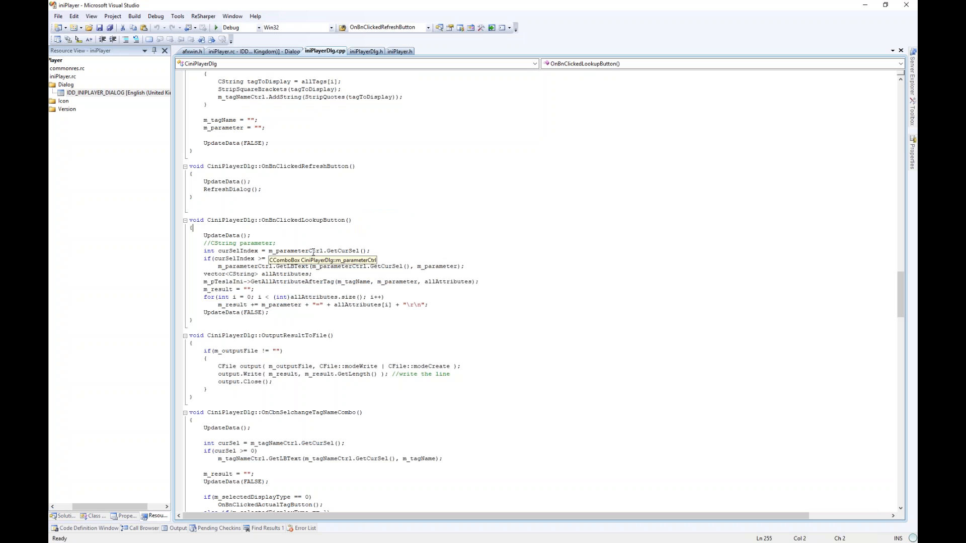
{"action": "double_click", "coordinate": [313, 251]}
{"action": "key", "text": "ctrl+Tab"}
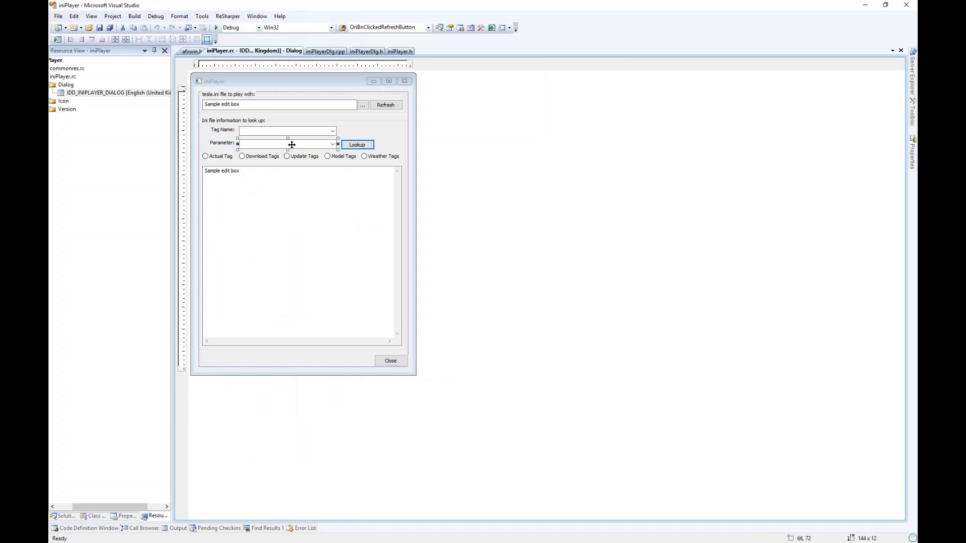
{"action": "key", "text": "ctrl+Tab"}
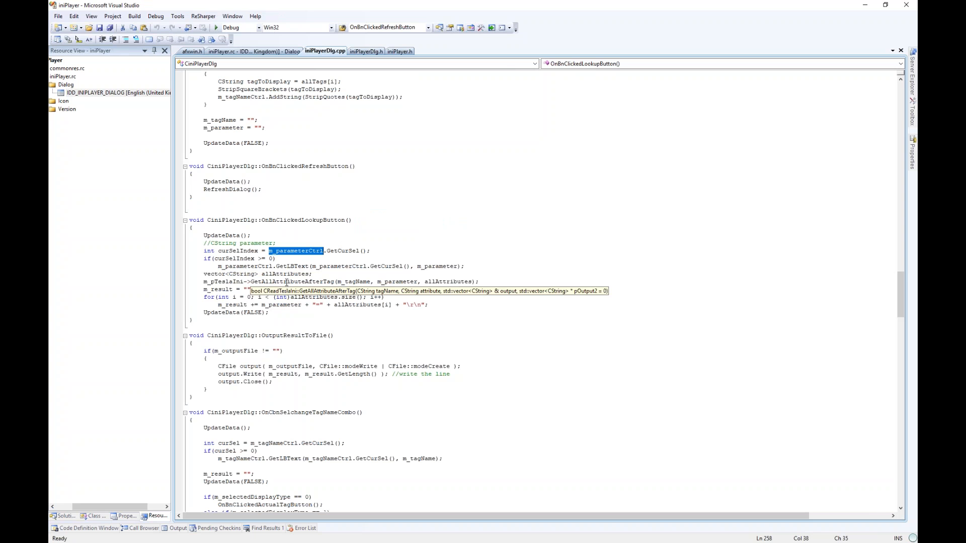
- Review the selected-index check and GetAllAttributeAfterTag call, then bring tesla.ini alongside
{"action": "left_click_drag", "start_coordinate": [240, 251], "coordinate": [252, 268]}
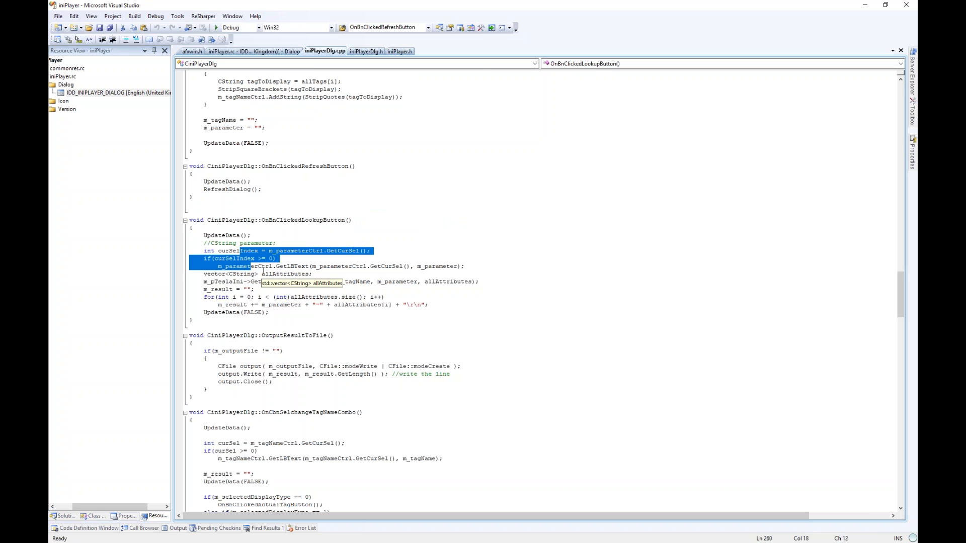
{"action": "left_click", "coordinate": [312, 291]}
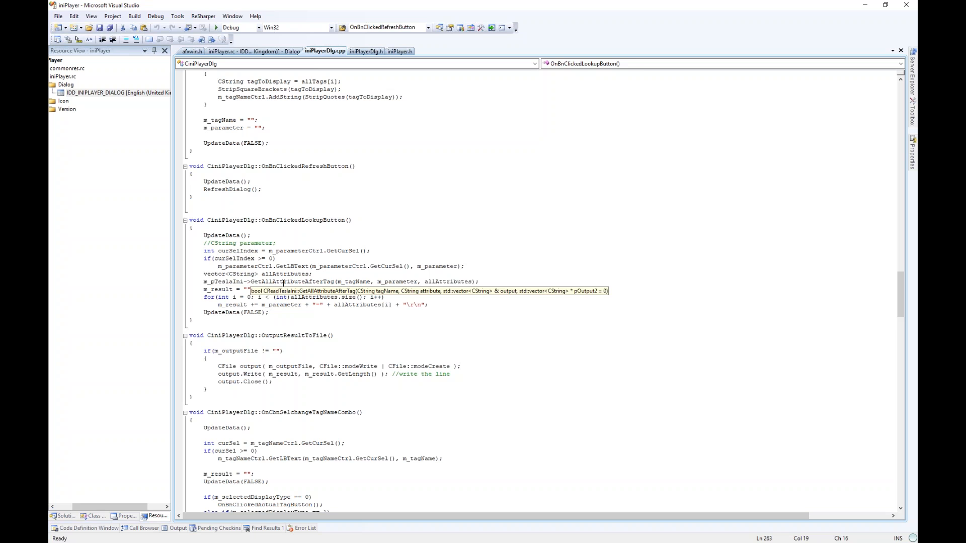
{"action": "double_click", "coordinate": [297, 283]}
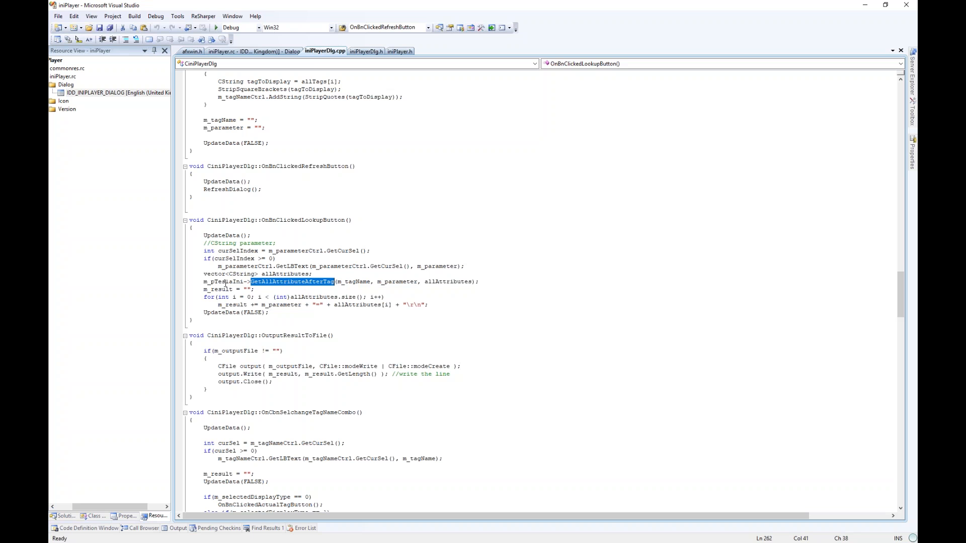
{"action": "mouse_move", "coordinate": [221, 283]}
{"action": "key", "text": "alt+Tab"}
- Look over tesla.ini's Server Info key=value lines, then return to iniPlayerDlg.cpp
{"action": "left_click_drag", "start_coordinate": [92, 115], "coordinate": [123, 184]}
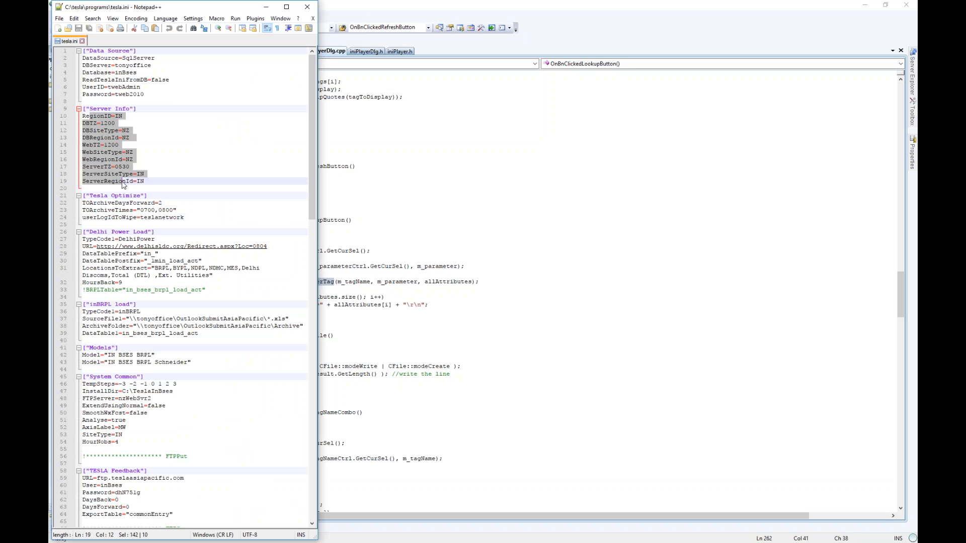
{"action": "left_click", "coordinate": [123, 184]}
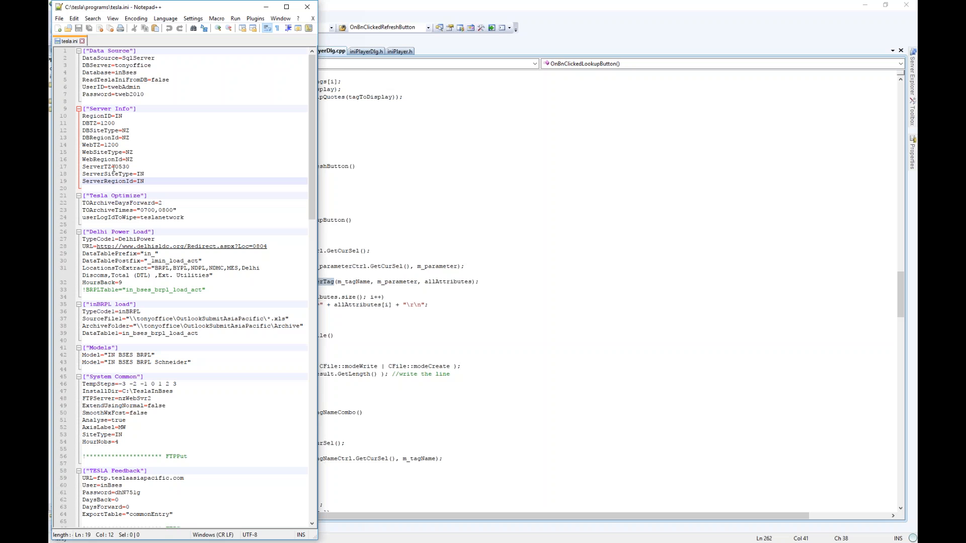
{"action": "left_click", "coordinate": [504, 281]}
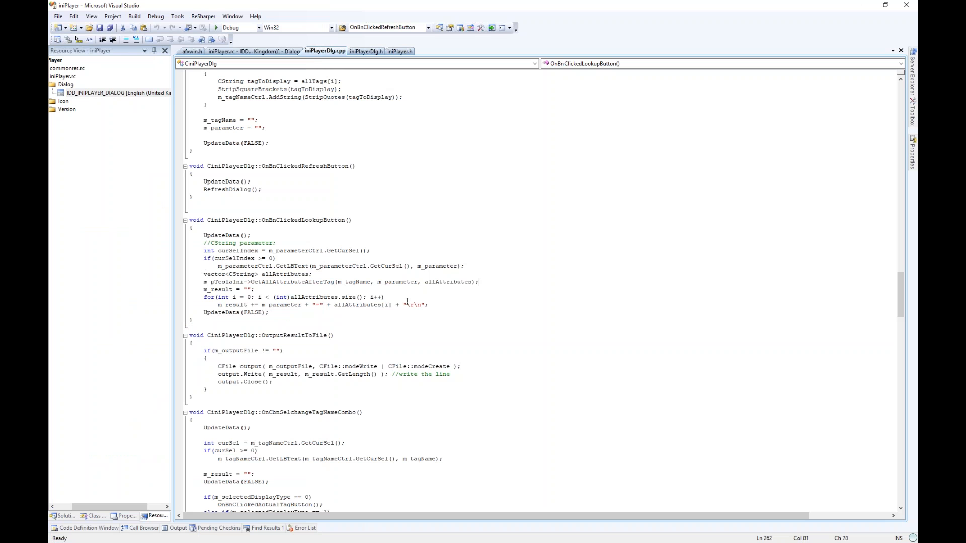
- Jump from the Lookup button in the dialog designer to its handler, then return to tesla.ini
{"action": "double_click", "coordinate": [237, 305]}
{"action": "key", "text": "ctrl+Tab"}
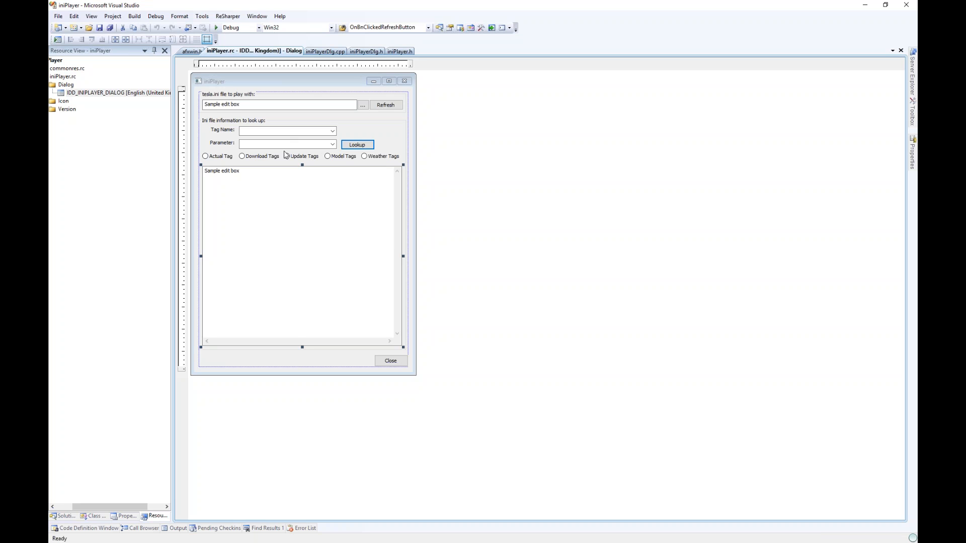
{"action": "double_click", "coordinate": [356, 146]}
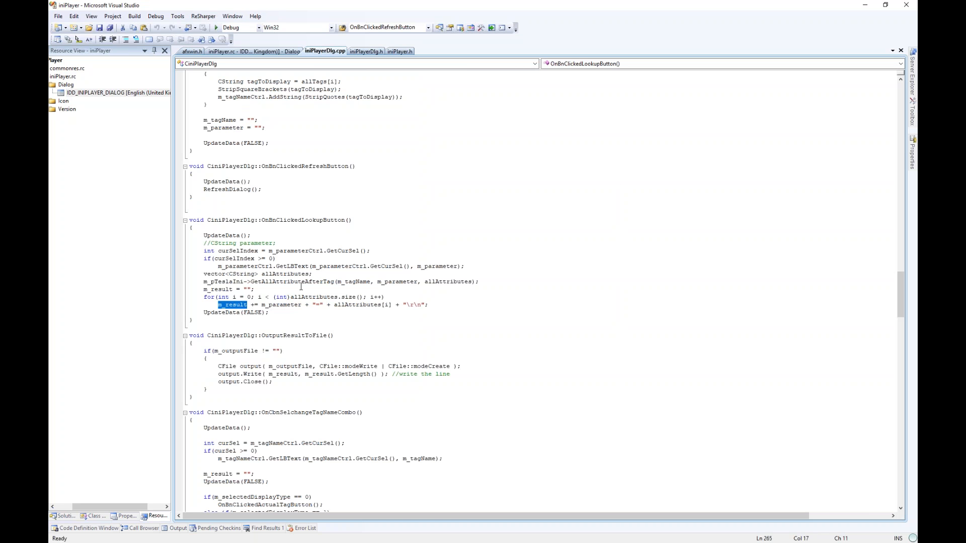
{"action": "key", "text": "alt+Tab"}
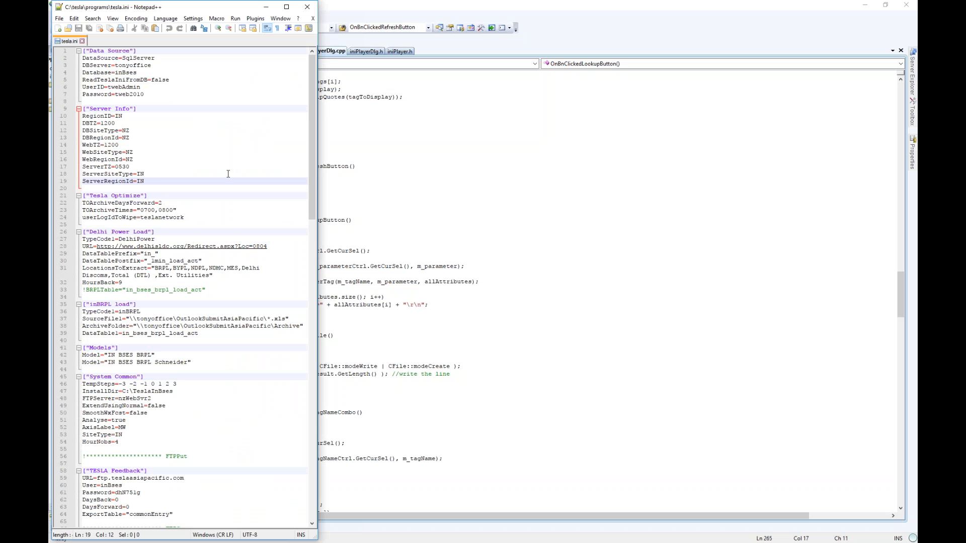
- Inspect the Models section's entries 'IN BSES BRPL' and 'IN BSES BRPL Schneider', then return to Visual Studio
{"action": "scroll", "coordinate": [228, 175], "scroll_direction": "down", "scroll_amount": 4}
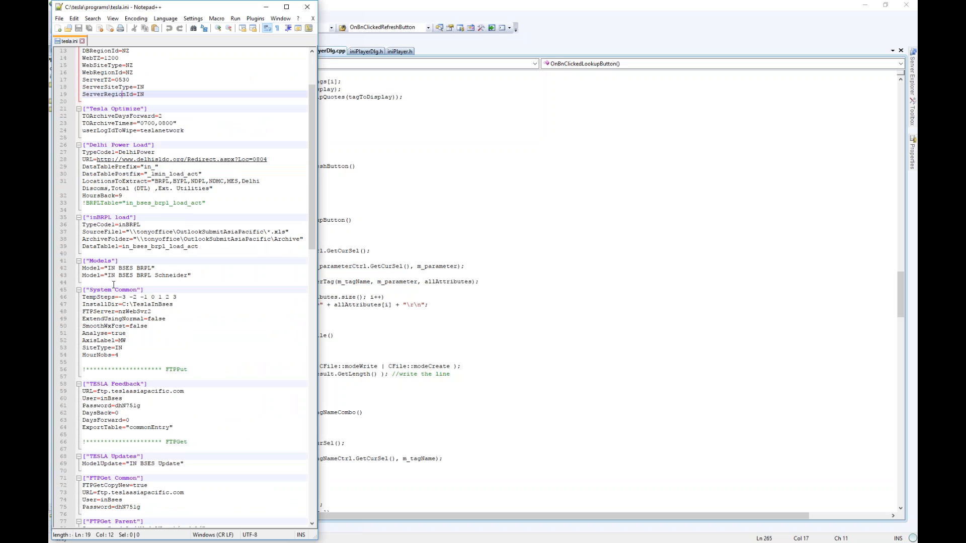
{"action": "left_click_drag", "start_coordinate": [96, 269], "coordinate": [100, 275]}
{"action": "left_click", "coordinate": [113, 285]}
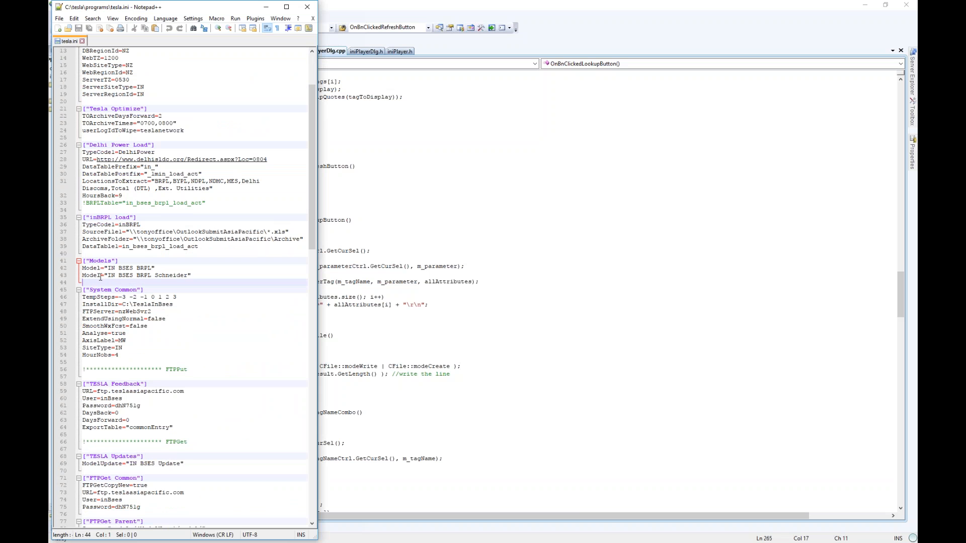
{"action": "double_click", "coordinate": [92, 268]}
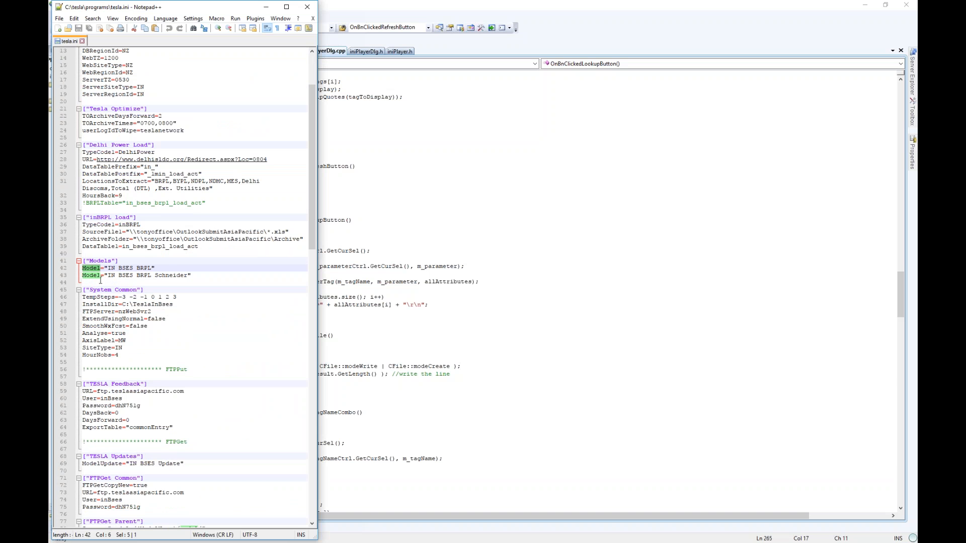
{"action": "left_click_drag", "start_coordinate": [126, 259], "coordinate": [97, 276]}
{"action": "double_click", "coordinate": [92, 268]}
{"action": "left_click", "coordinate": [94, 269]}
{"action": "left_click", "coordinate": [182, 285]}
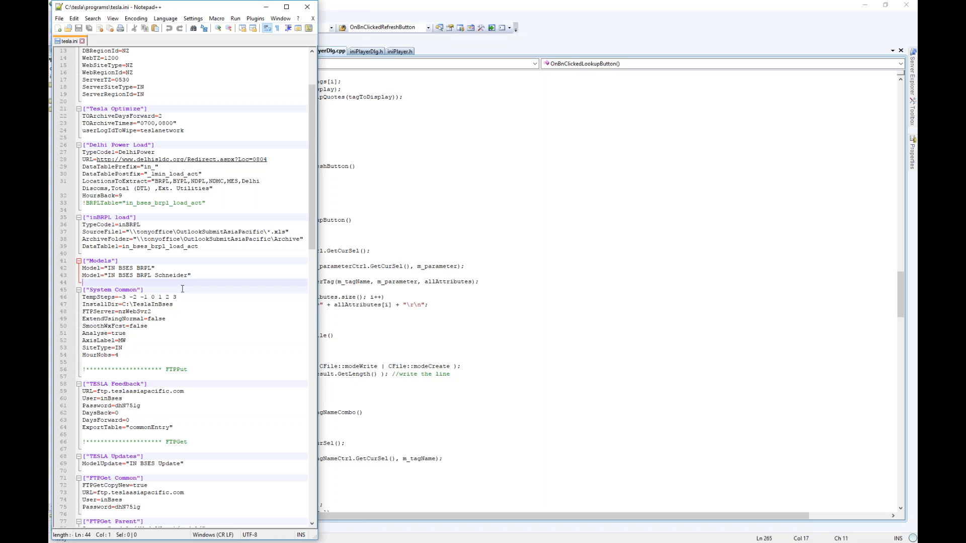
{"action": "key", "text": "alt+Tab"}
{"action": "key", "text": "ctrl+Tab"}
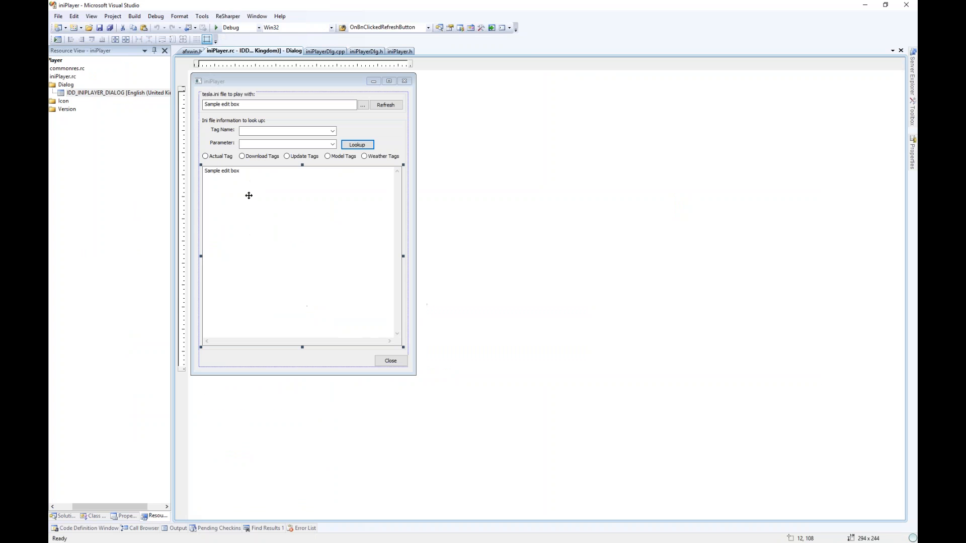
{"action": "key", "text": "ctrl+Tab"}
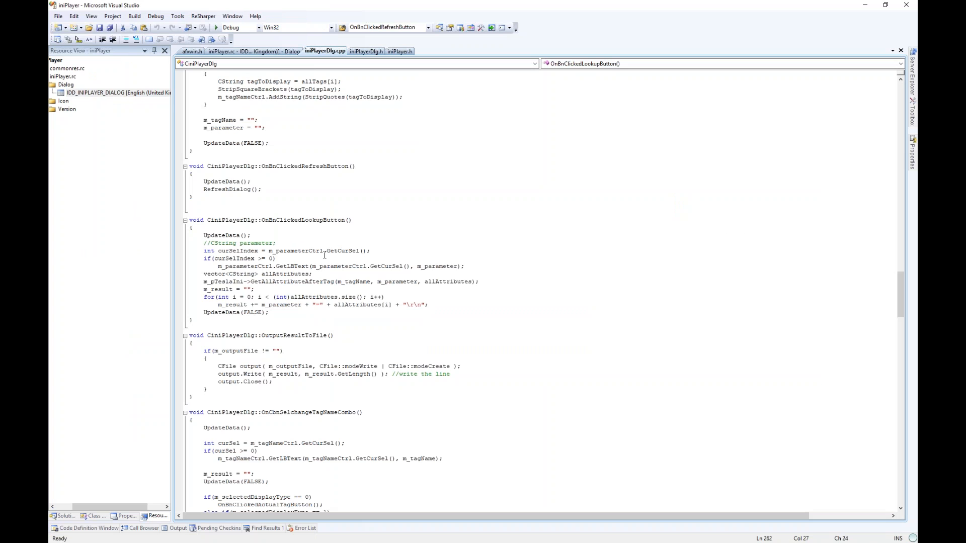
{"action": "left_click_drag", "start_coordinate": [286, 236], "coordinate": [301, 318]}
{"action": "left_click", "coordinate": [301, 319]}
- Switch to the TeslaWebMvc solution showing GetAllTags() in CReadTeslaIni.cs
{"action": "key", "text": "alt+Tab"}
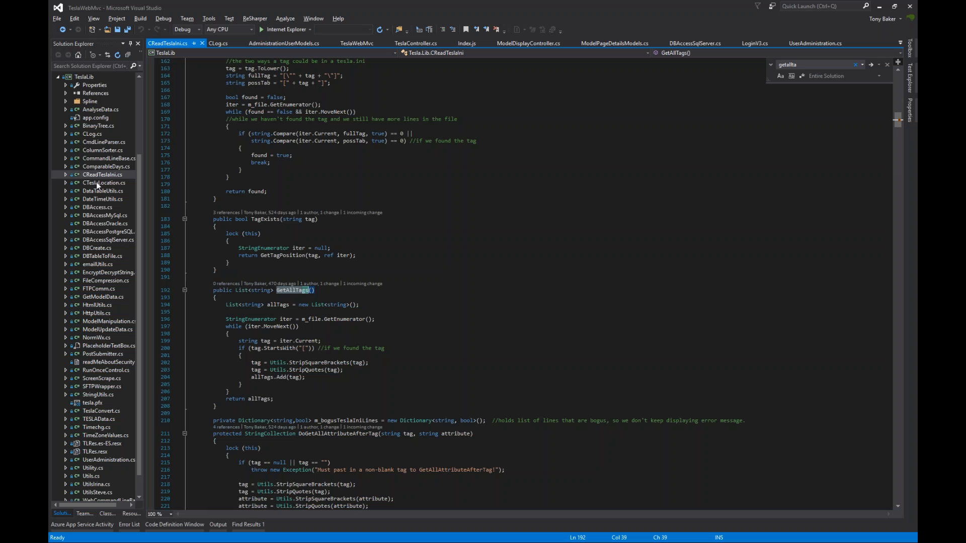
{"action": "scroll", "coordinate": [95, 182], "scroll_direction": "down", "scroll_amount": 1}
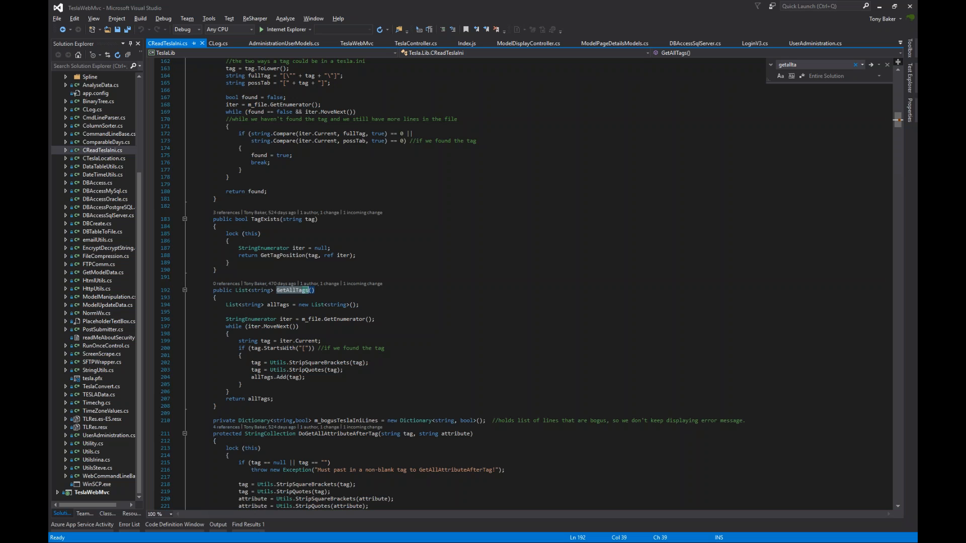
- Open DataTableUtils.cs and DateTimeUtils.cs, ending on ConvertHumidColumn in DataTableUtils.cs
{"action": "double_click", "coordinate": [113, 167]}
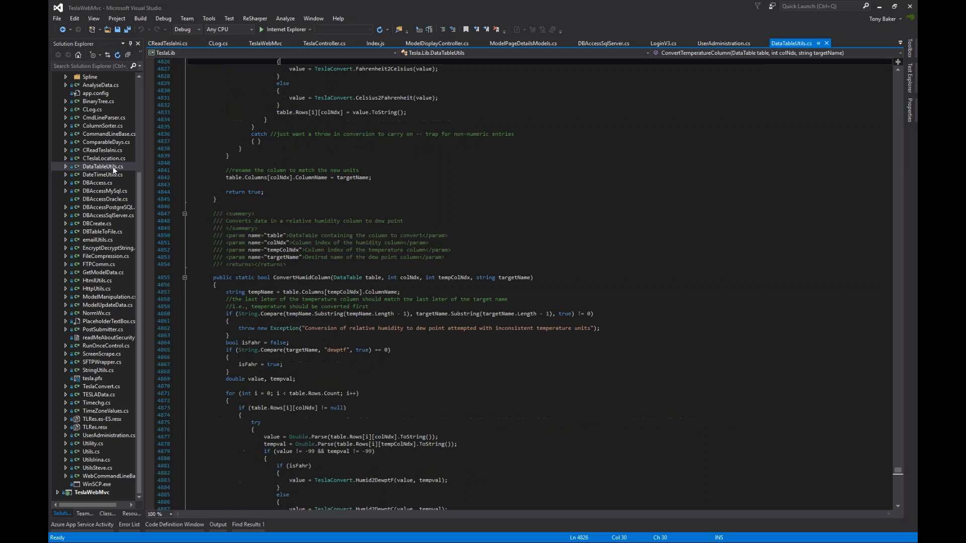
{"action": "double_click", "coordinate": [111, 173]}
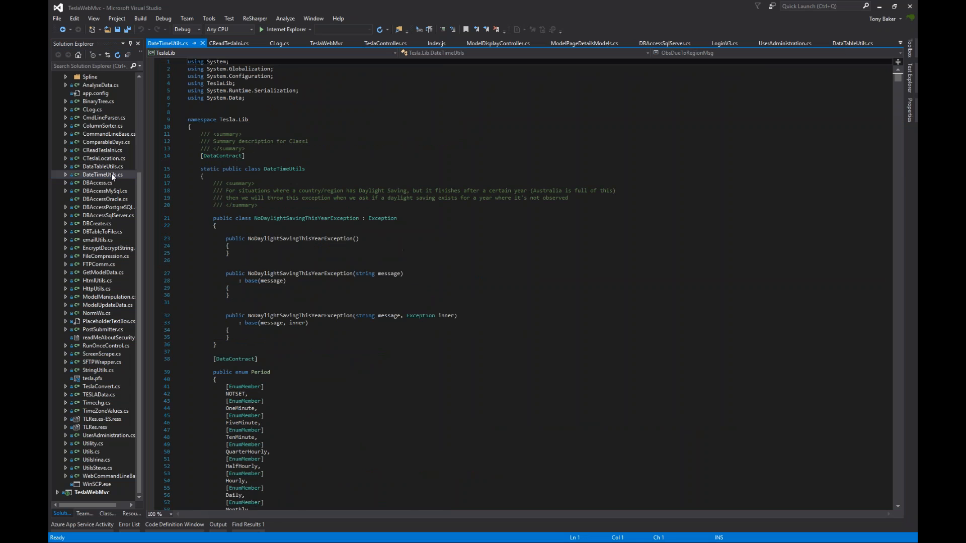
{"action": "double_click", "coordinate": [112, 167]}
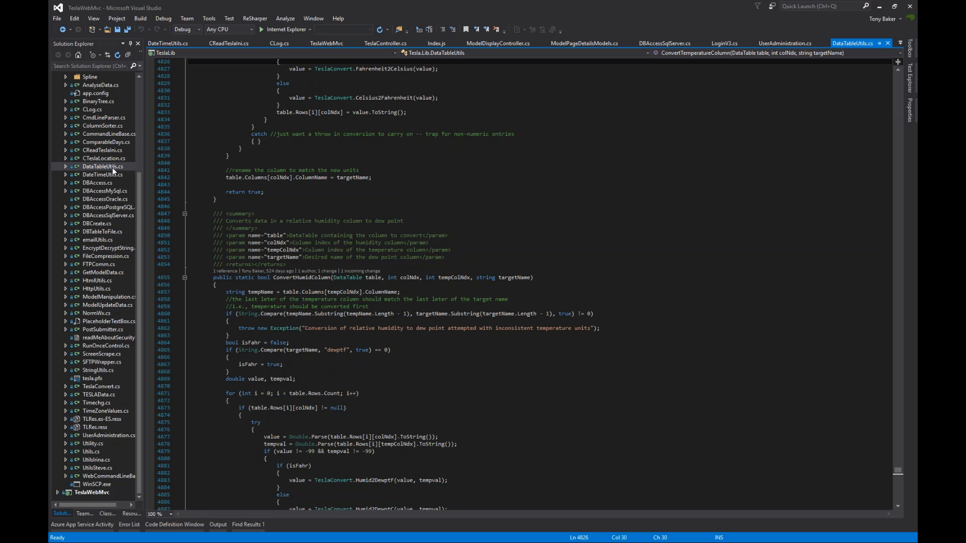
{"action": "scroll", "coordinate": [113, 168], "scroll_direction": "up", "scroll_amount": 5}
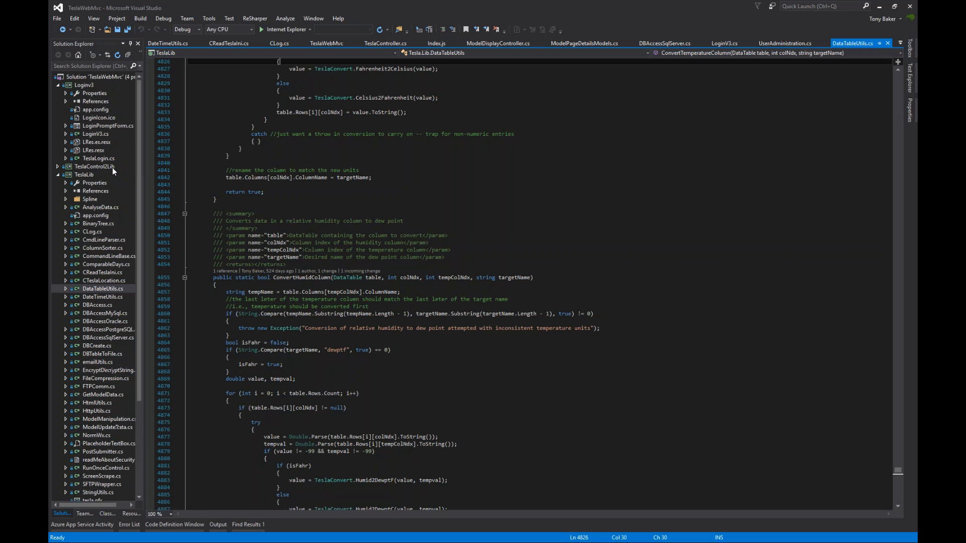
- Replace the TeslaWebMvc solution with the recent TeslaLib solution from the Start Page
{"action": "left_click", "coordinate": [57, 174]}
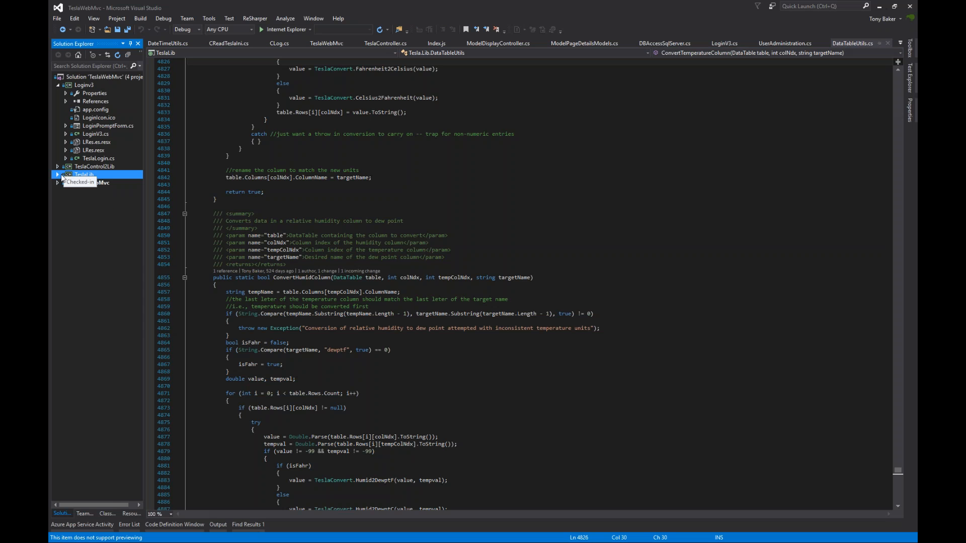
{"action": "key", "text": "alt+Tab"}
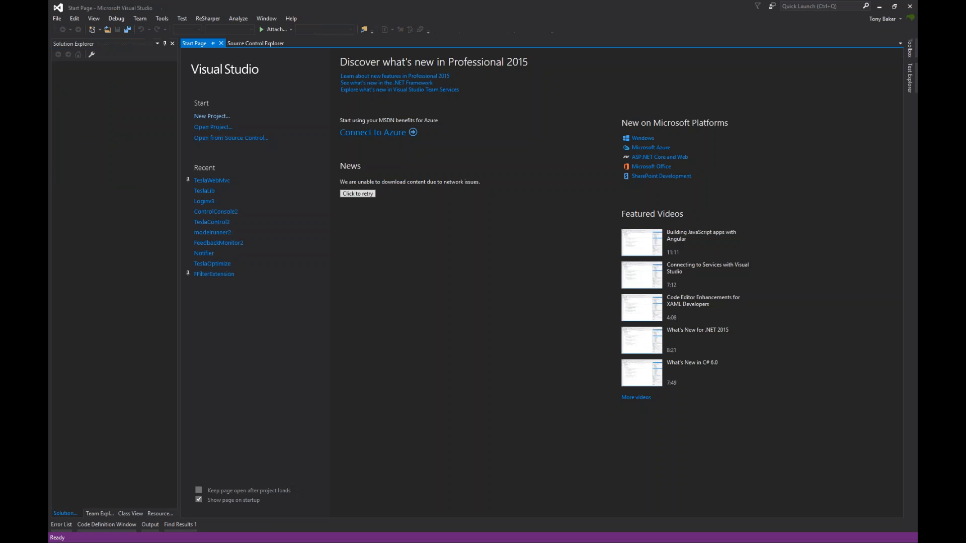
{"action": "left_click", "coordinate": [211, 196]}
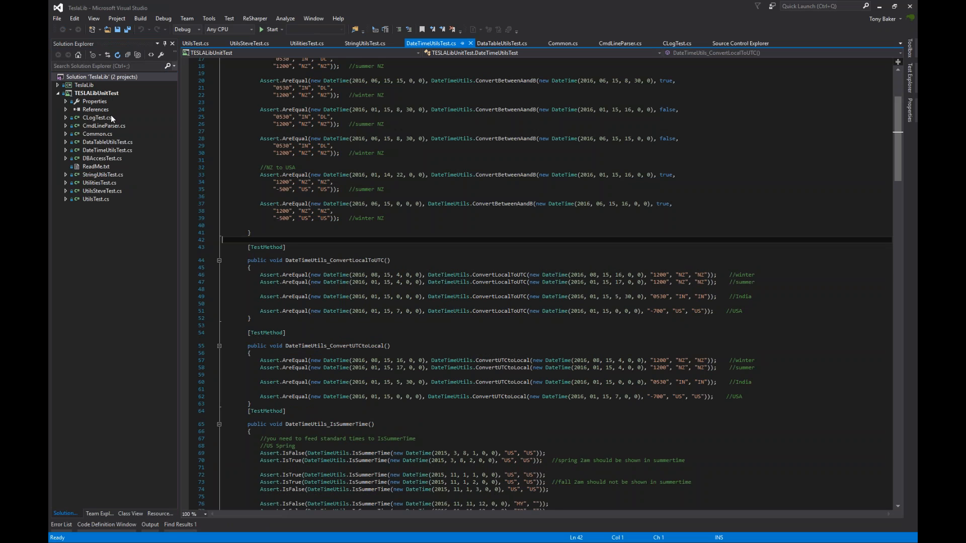
- Open UtilsTest.cs, DBAccessTest.cs and DataTableUtilsTest.cs, finishing on DateTimeUtilsTest.cs
{"action": "double_click", "coordinate": [98, 199]}
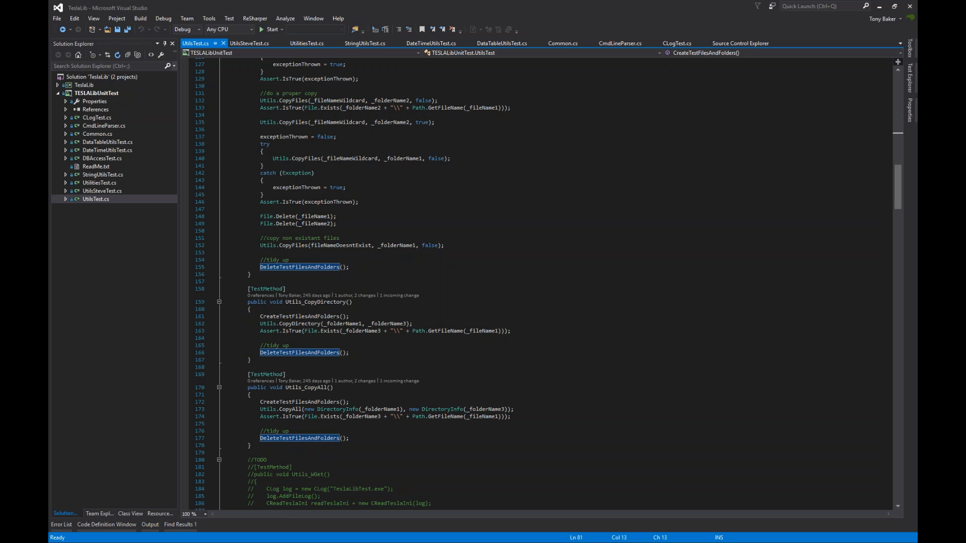
{"action": "double_click", "coordinate": [111, 158]}
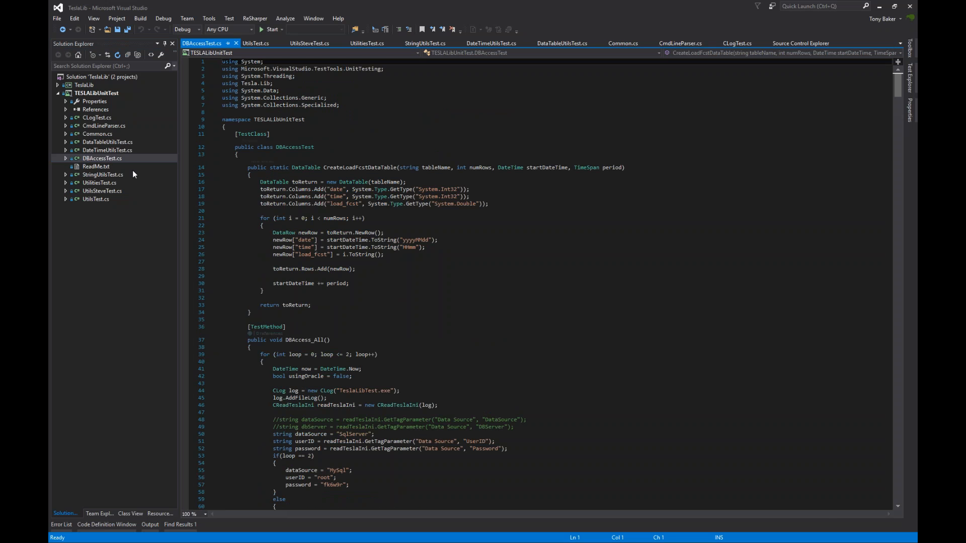
{"action": "double_click", "coordinate": [115, 141]}
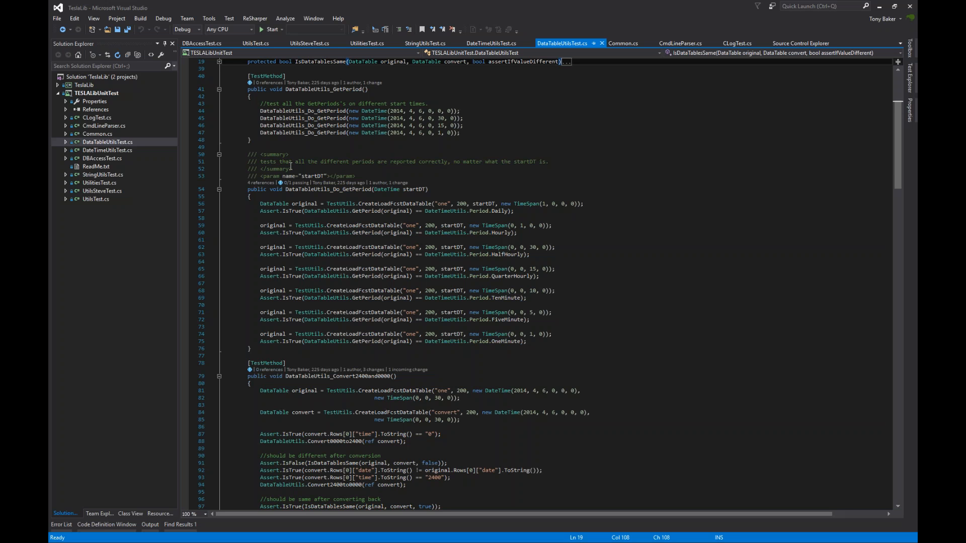
{"action": "double_click", "coordinate": [113, 150]}
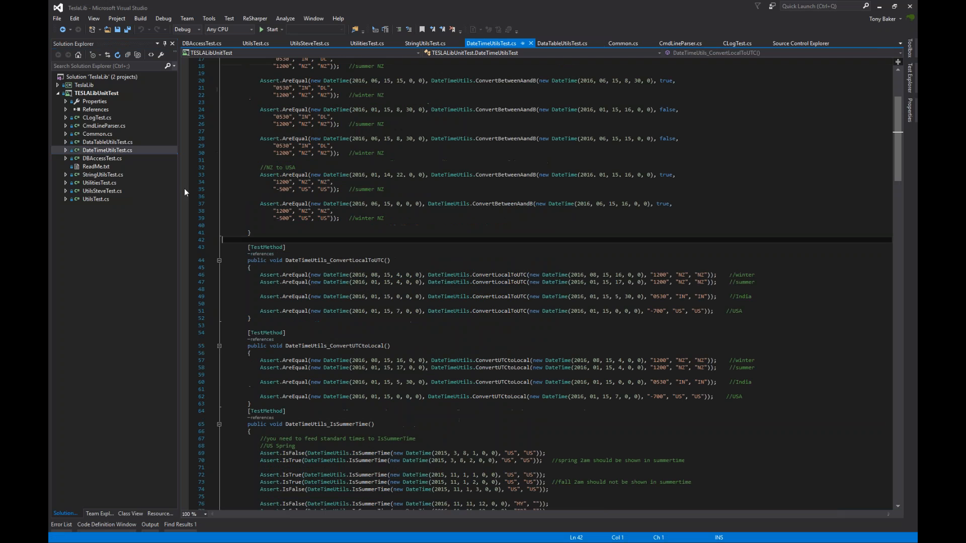
{"action": "left_click", "coordinate": [709, 275]}
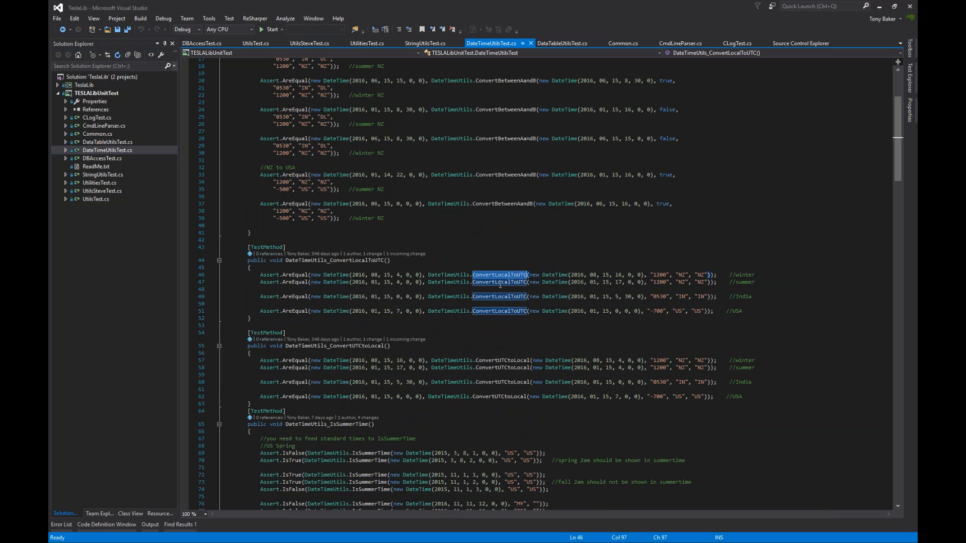
{"action": "mouse_move", "coordinate": [500, 280]}
{"action": "left_click_drag", "start_coordinate": [555, 275], "coordinate": [642, 275]}
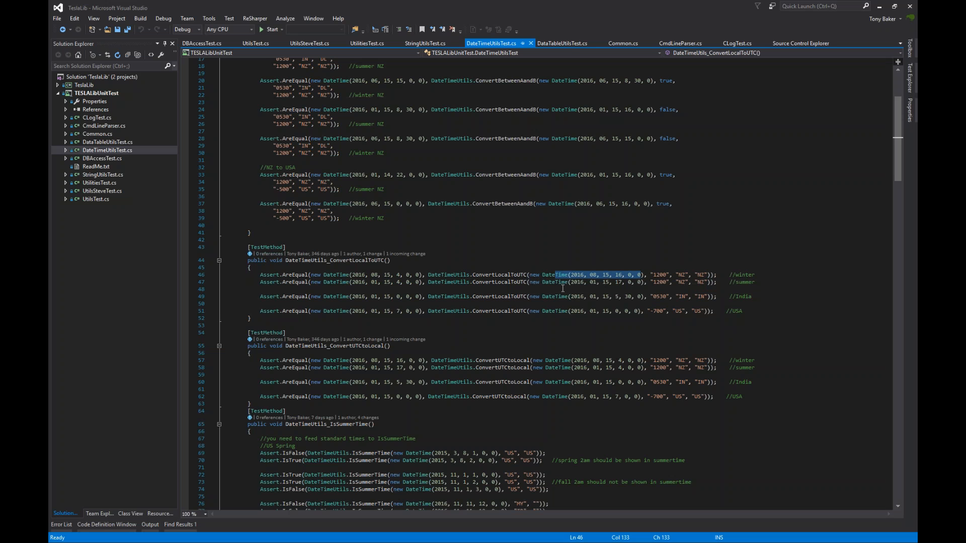
{"action": "left_click_drag", "start_coordinate": [529, 275], "coordinate": [644, 275]}
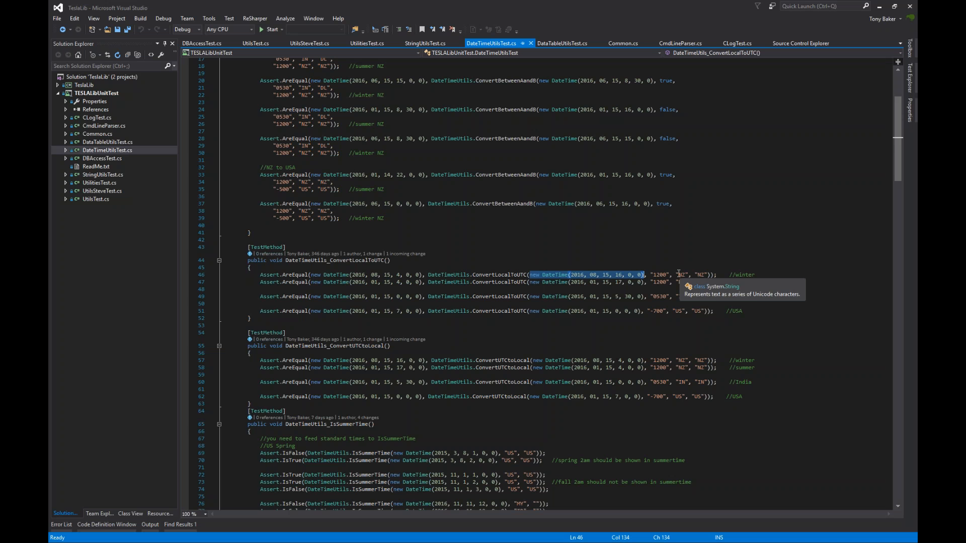
{"action": "left_click", "coordinate": [324, 276]}
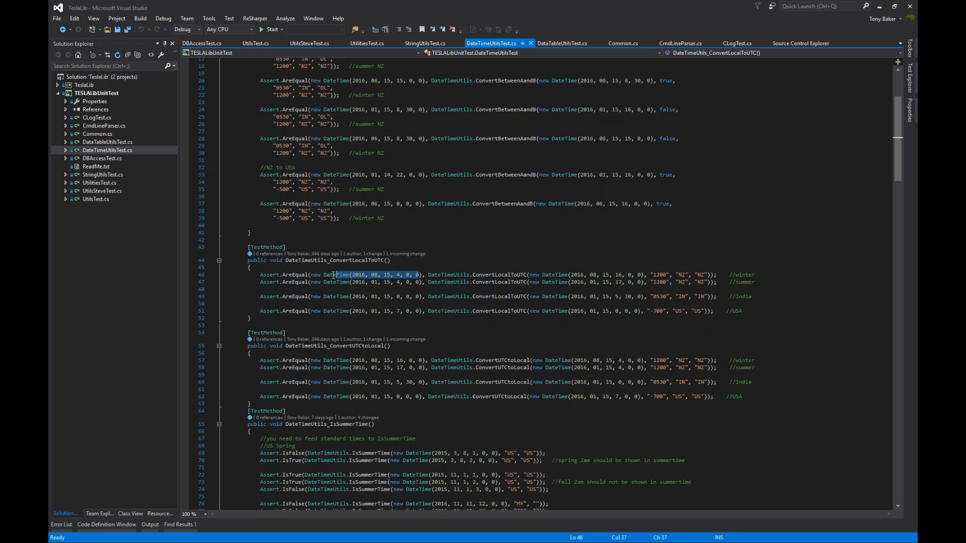
{"action": "left_click_drag", "start_coordinate": [422, 275], "coordinate": [317, 275]}
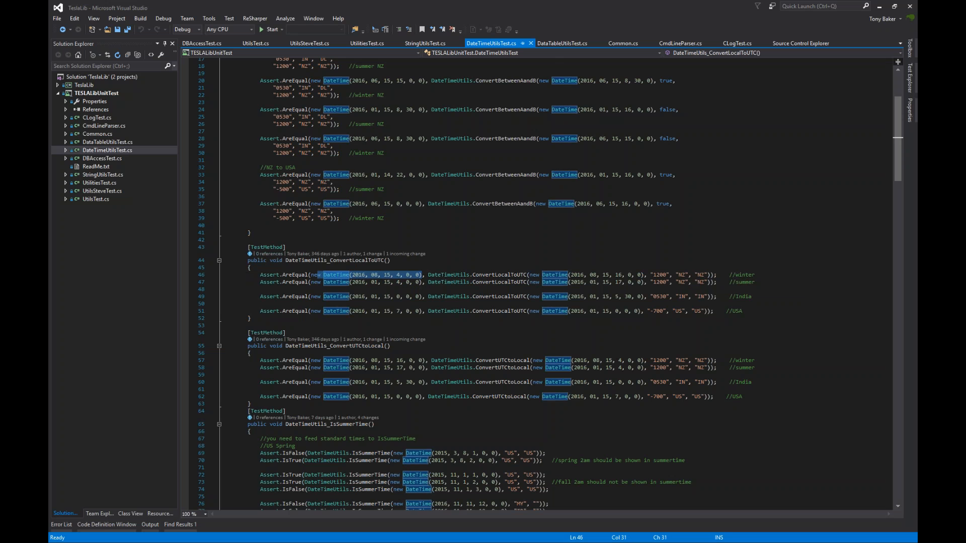
{"action": "left_click", "coordinate": [499, 275]}
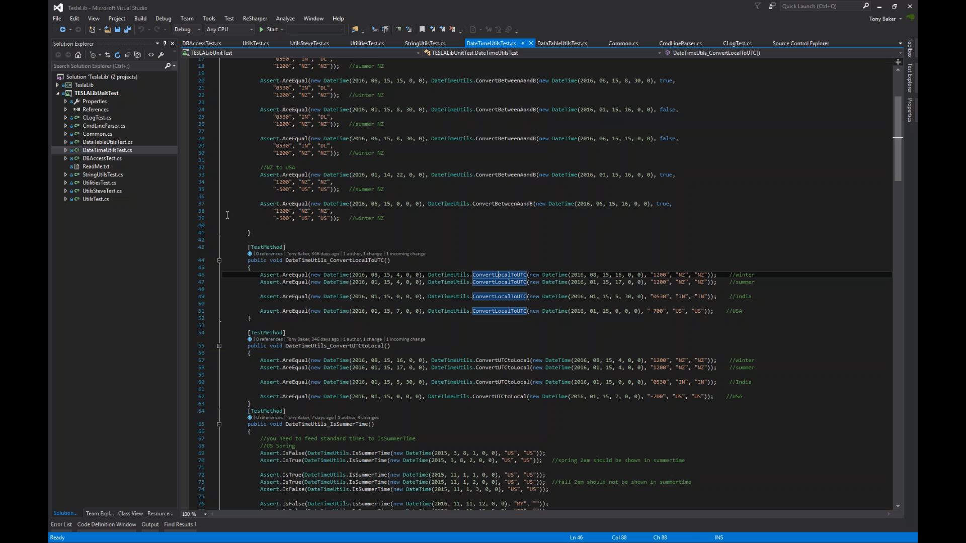
- Maximise Teams and step through Software Development's General and modelrunner2 channels to TESLAWeb
{"action": "left_click_drag", "start_coordinate": [48, 75], "coordinate": [478, 4]}
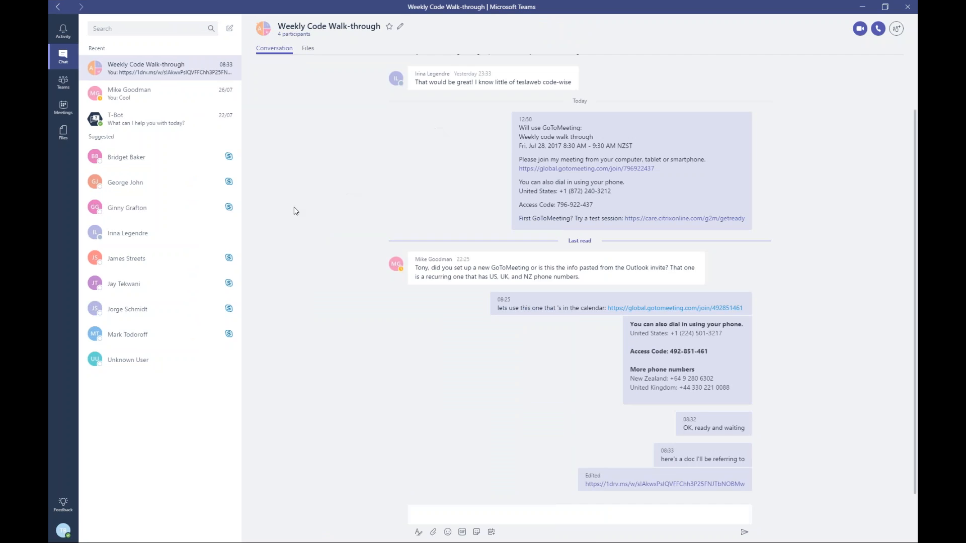
{"action": "scroll", "coordinate": [295, 211], "scroll_direction": "up", "scroll_amount": 2}
{"action": "left_click", "coordinate": [64, 84]}
{"action": "left_click", "coordinate": [151, 80]}
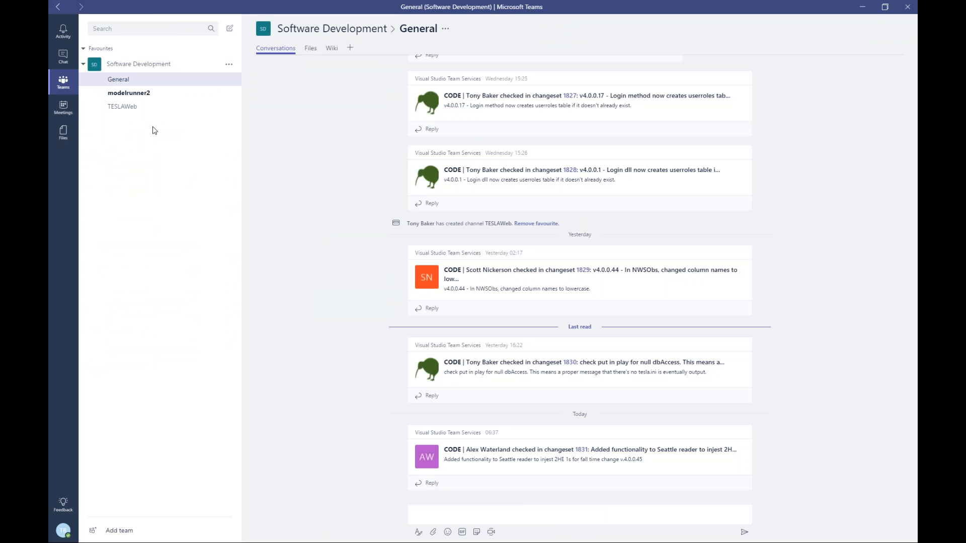
{"action": "left_click", "coordinate": [143, 94]}
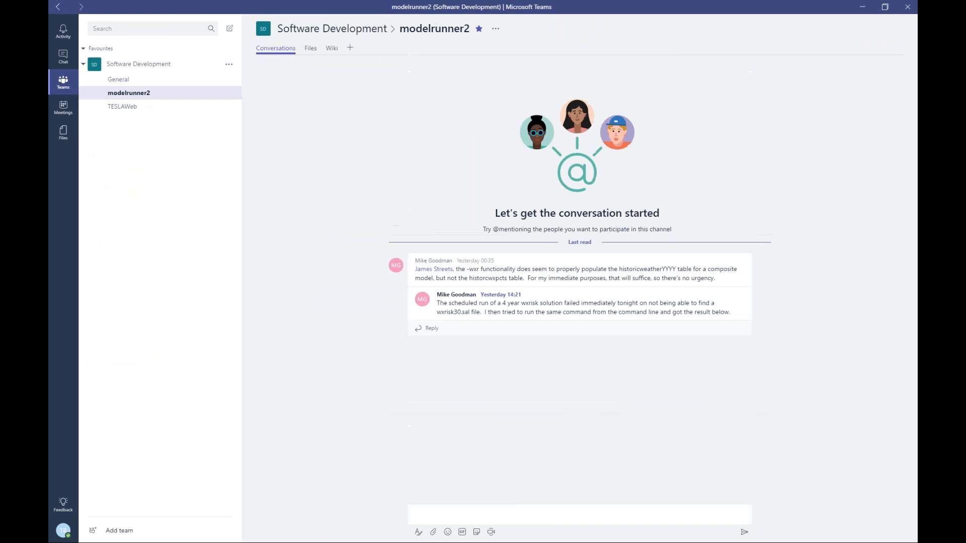
{"action": "left_click", "coordinate": [147, 107]}
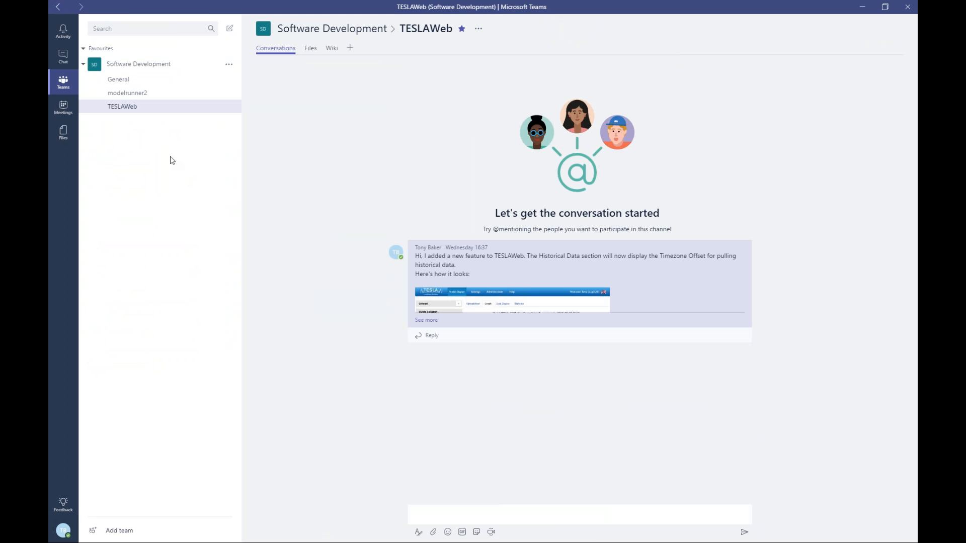
{"action": "left_click", "coordinate": [446, 513]}
{"action": "type", "text": "@ir"}
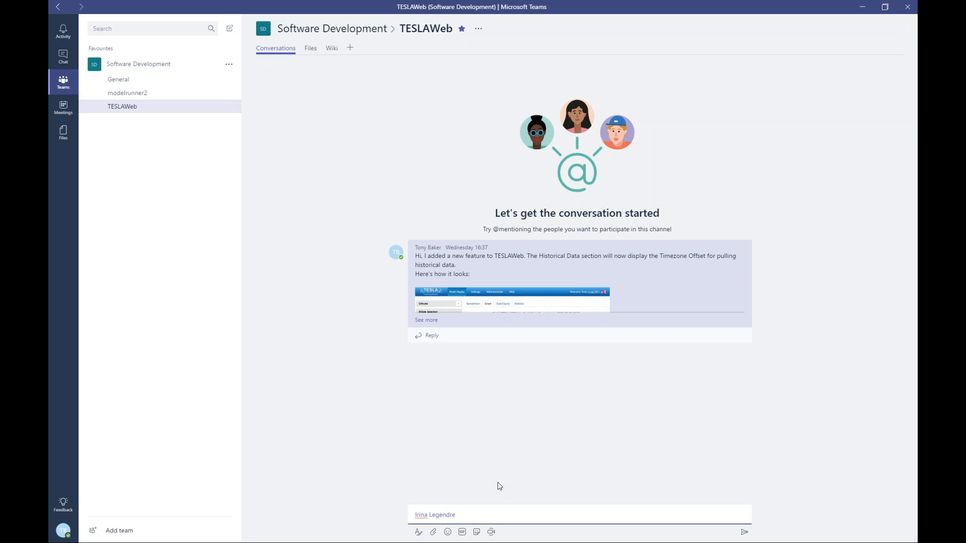
{"action": "key", "text": "ctrl+a"}
{"action": "key", "text": "BackSpace"}
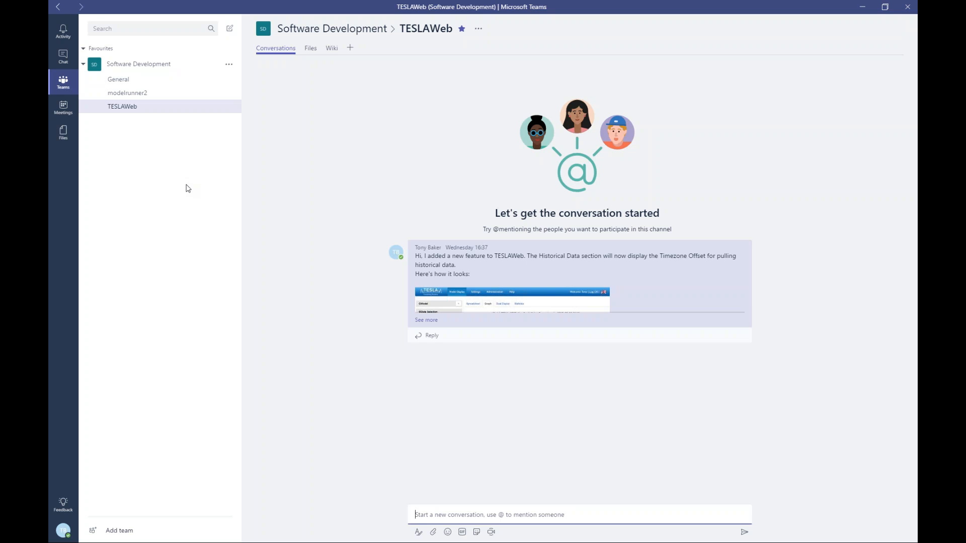
{"action": "double_click", "coordinate": [503, 5]}
- Move the Teams window off full screen so it floats centre-left over Visual Studio
{"action": "left_click_drag", "start_coordinate": [505, 6], "coordinate": [290, 22]}
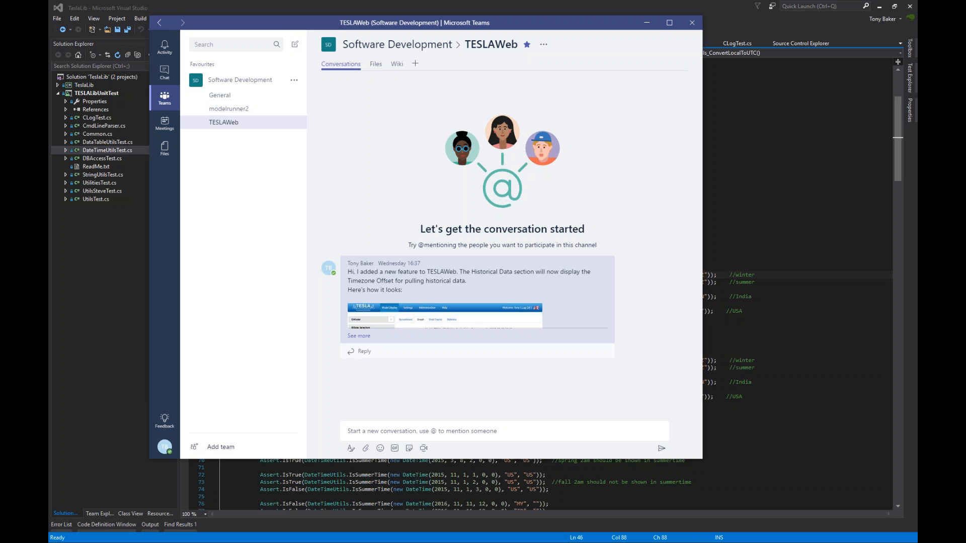
{"action": "key", "text": "alt+Tab"}
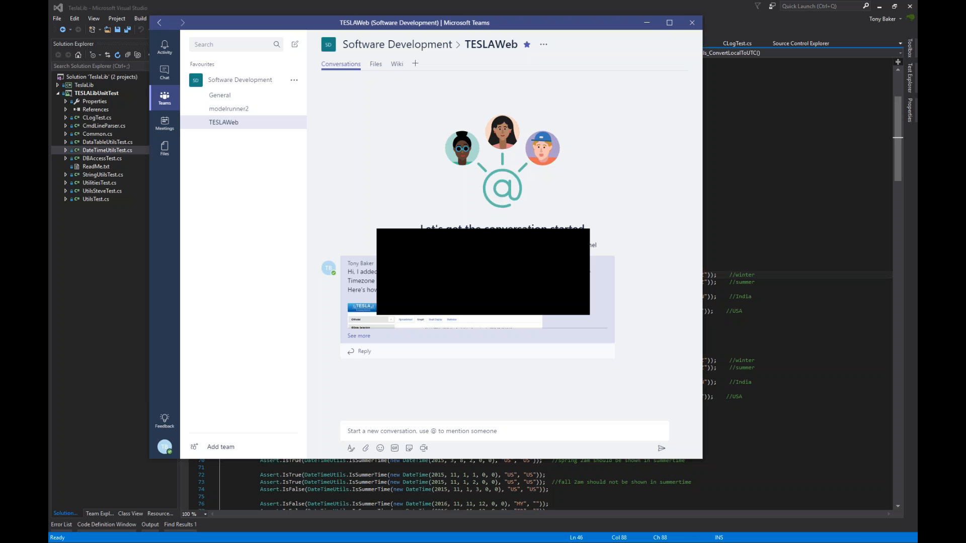
{"action": "left_click", "coordinate": [506, 289]}
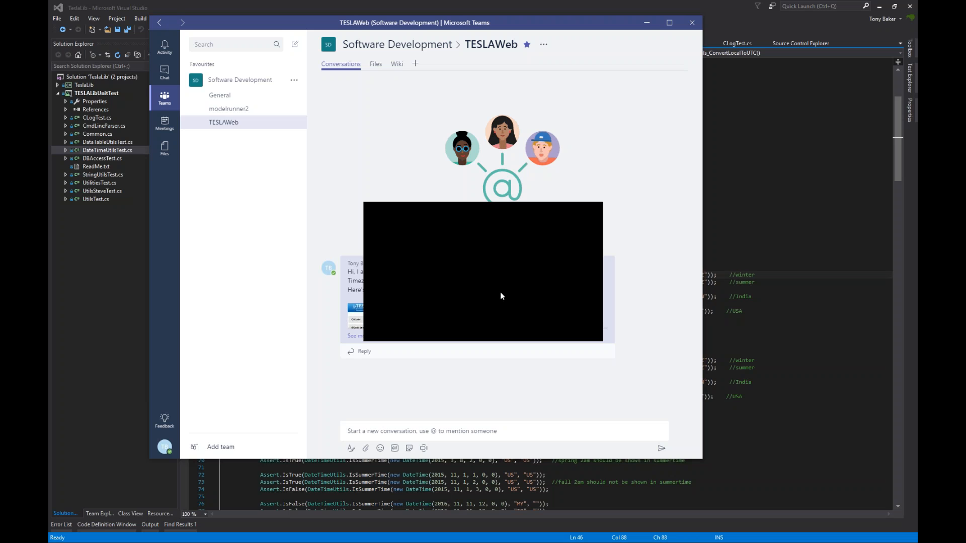